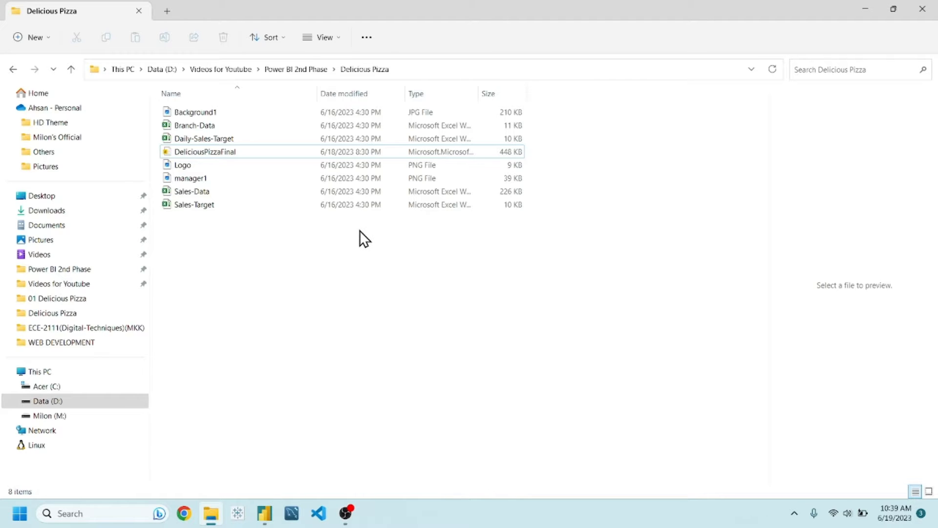
# Step: Open the Branch-Data workbook to examine its branch, manager and country columns, including the third column's header, and return to the project folder
pyautogui.doubleClick(201, 125)
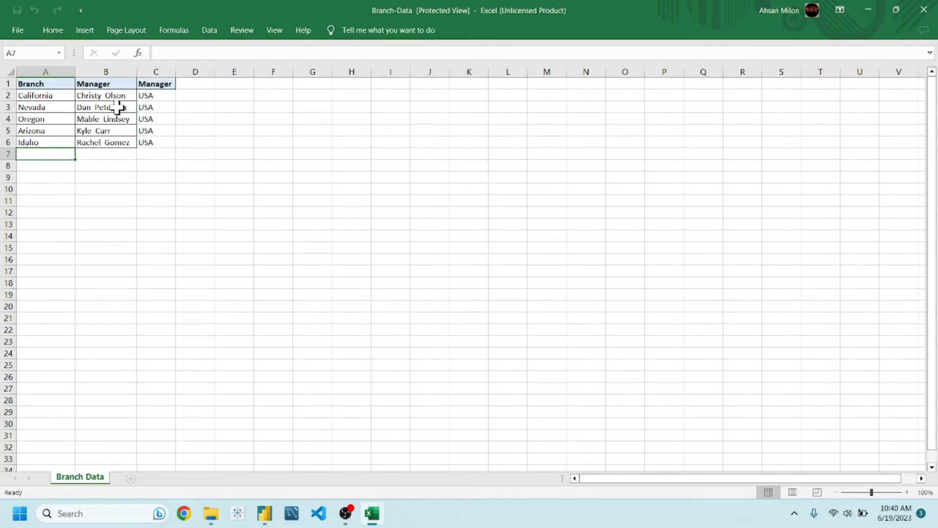
pyautogui.click(149, 96)
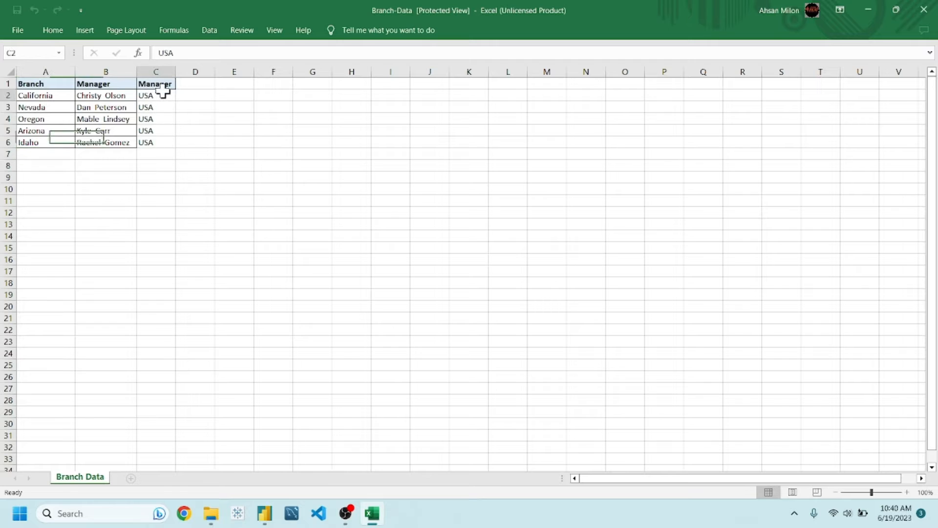
pyautogui.click(165, 86)
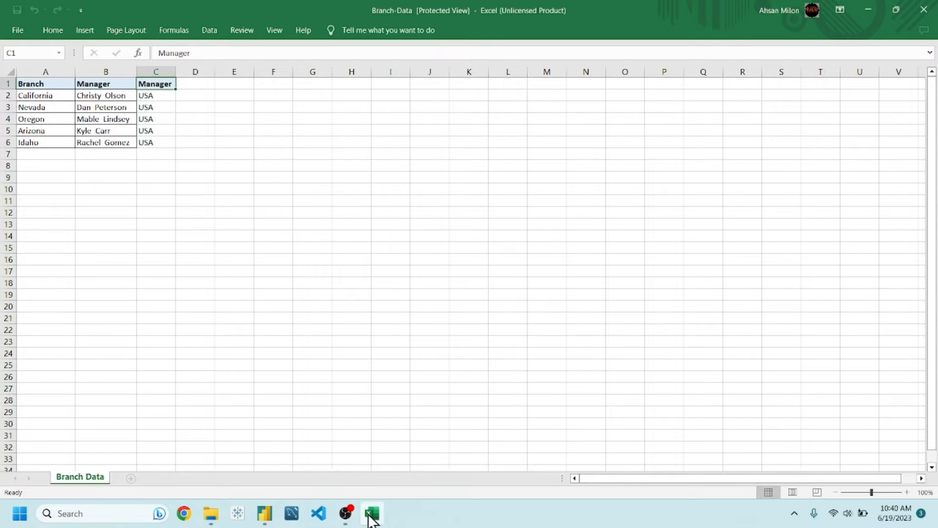
pyautogui.click(214, 511)
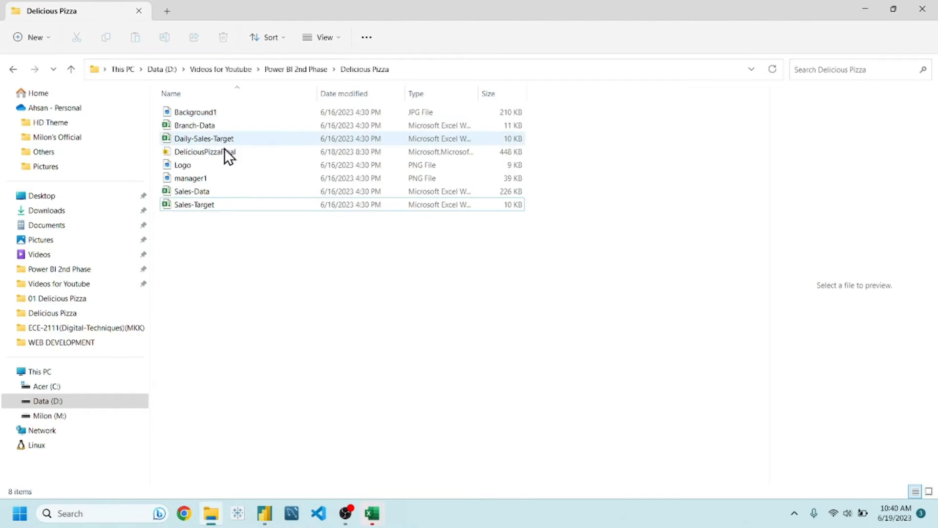
# Step: Open the Daily-Sales-Target workbook to examine the target for each day, and return to the Delicious Pizza folder
pyautogui.doubleClick(233, 139)
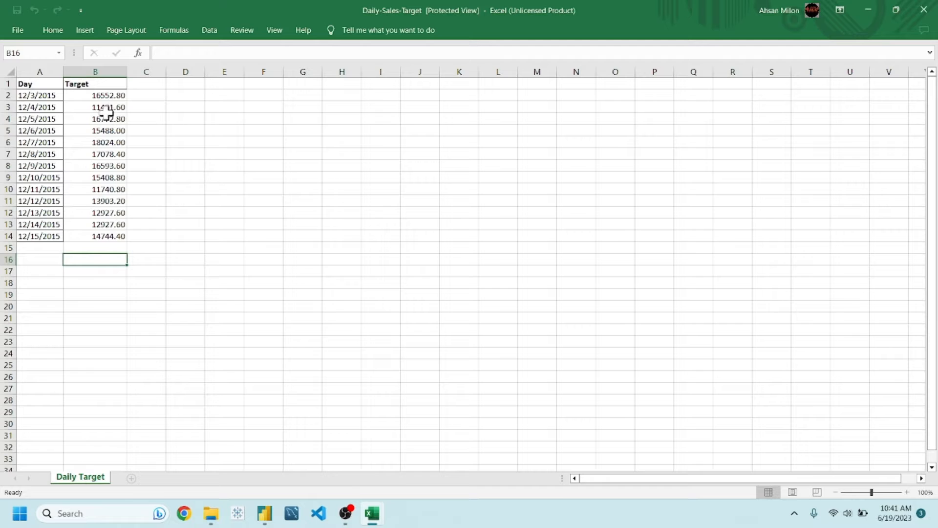
pyautogui.click(211, 512)
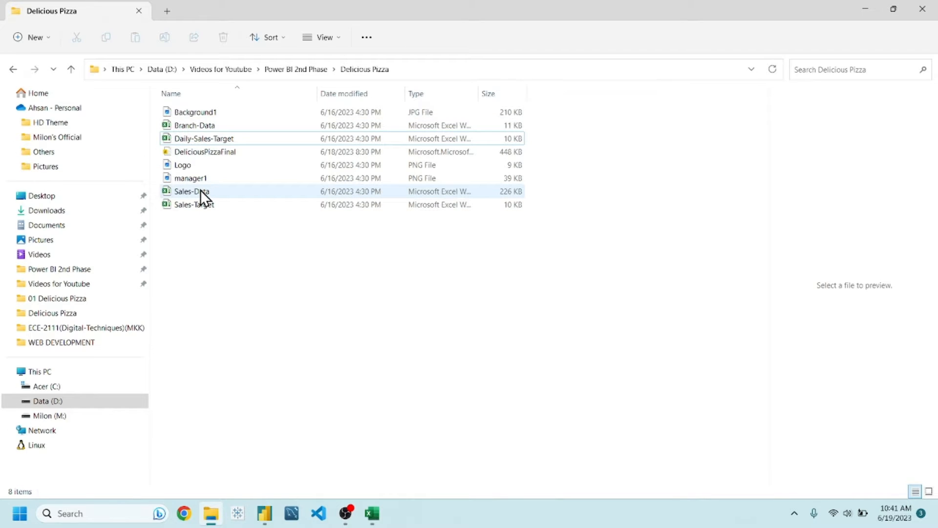
pyautogui.click(342, 518)
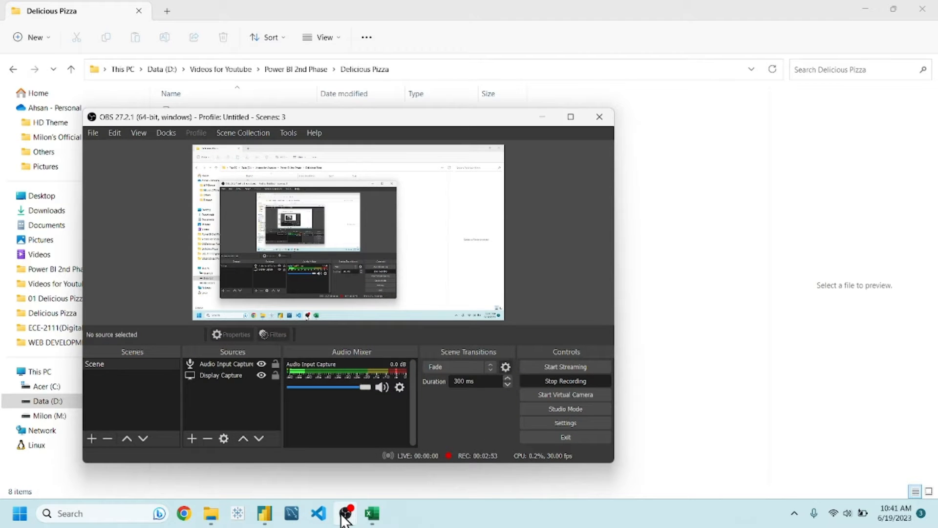
pyautogui.click(342, 517)
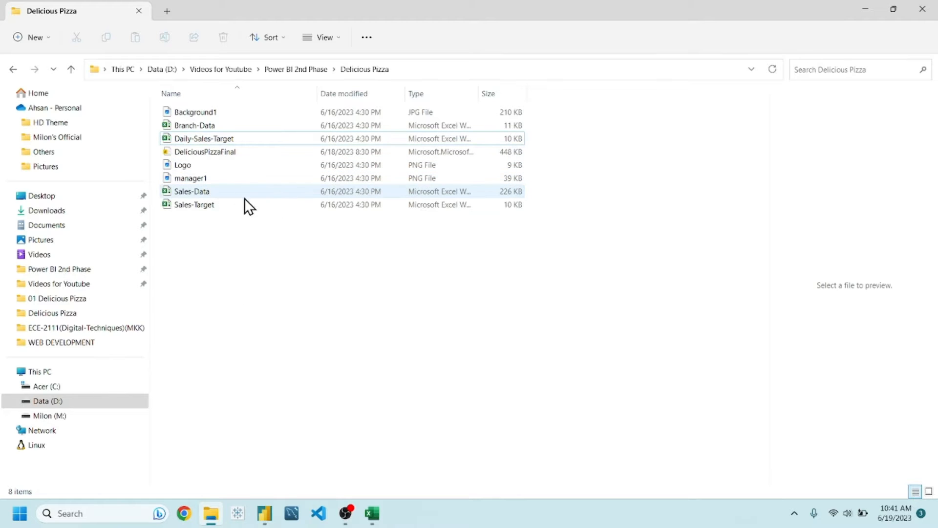
# Step: Open the Sales-Data and Sales-Target workbooks to examine the sales records and the target for each pizza, and return to the folder
pyautogui.doubleClick(227, 189)
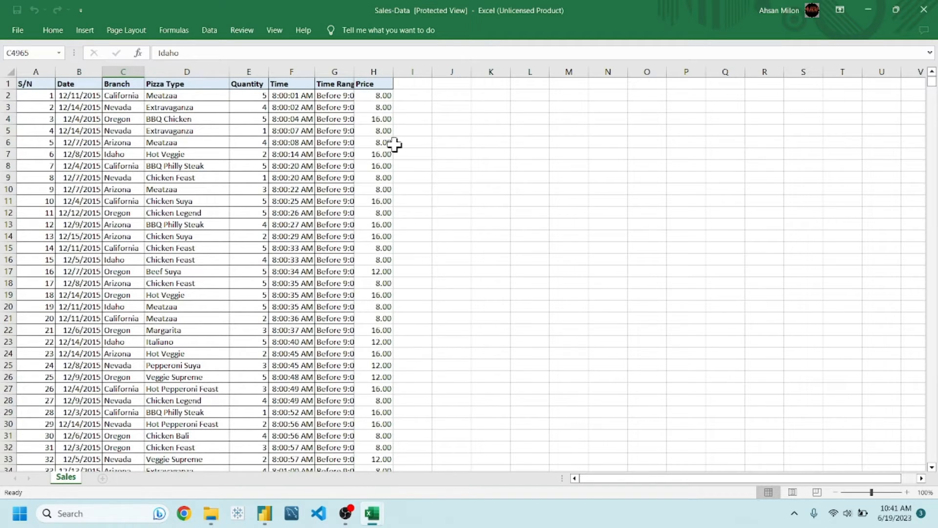
pyautogui.click(211, 513)
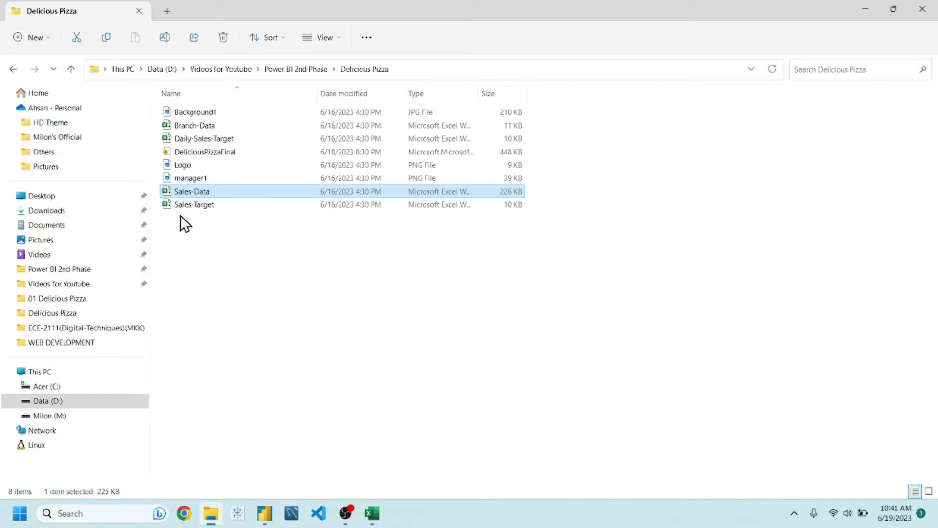
pyautogui.doubleClick(198, 205)
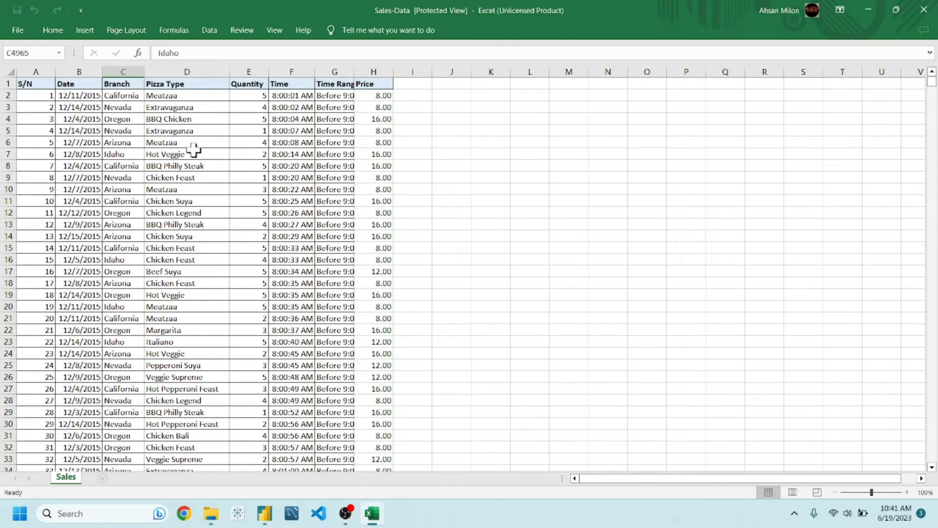
pyautogui.click(310, 156)
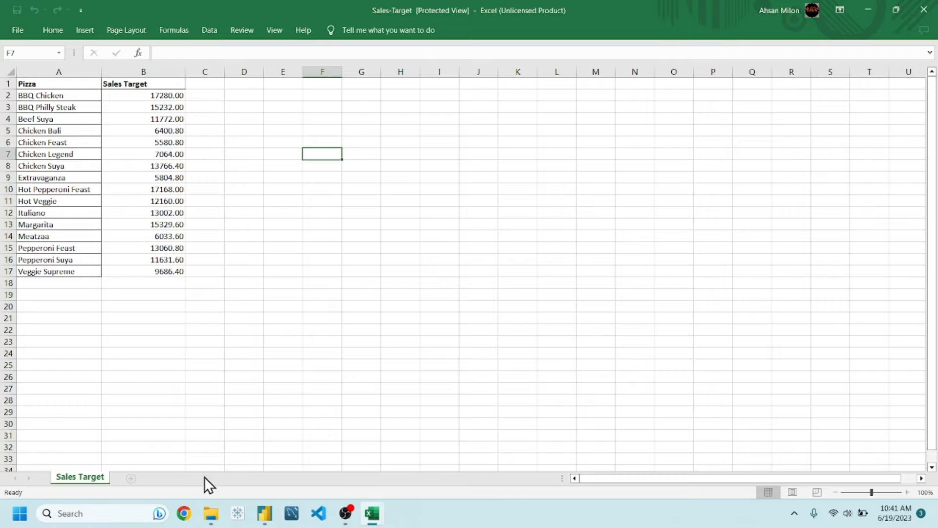
pyautogui.click(211, 513)
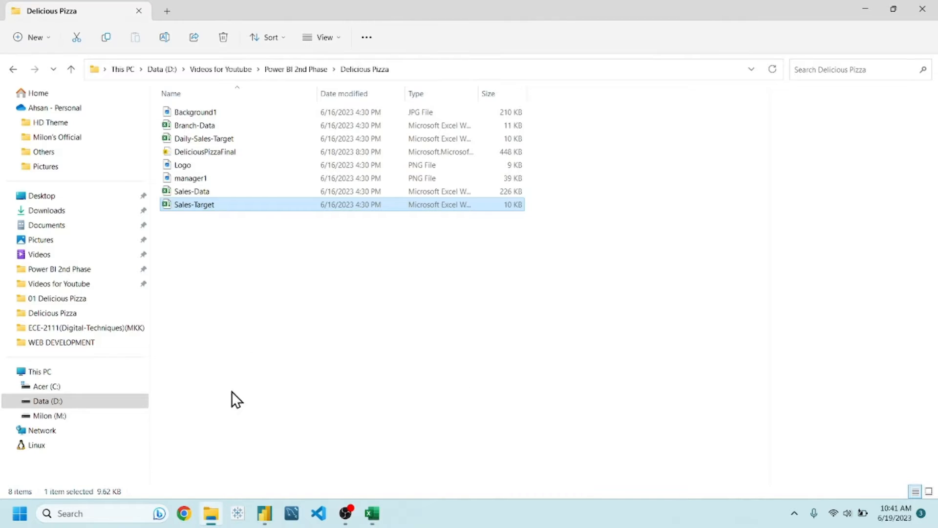
pyautogui.click(205, 248)
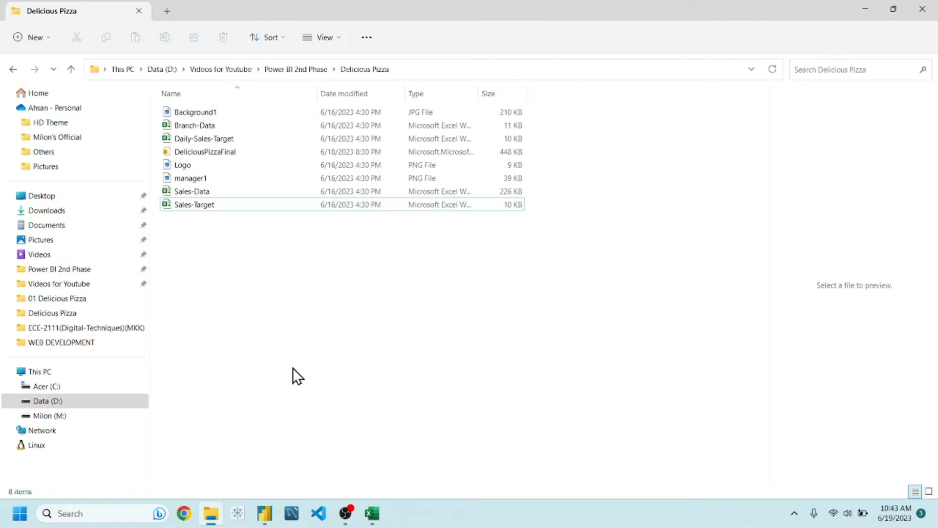
# Step: Switch to the DeliciousPizzaFinal report in Power BI Desktop and examine its state slicer, total sales card and charts
pyautogui.click(264, 507)
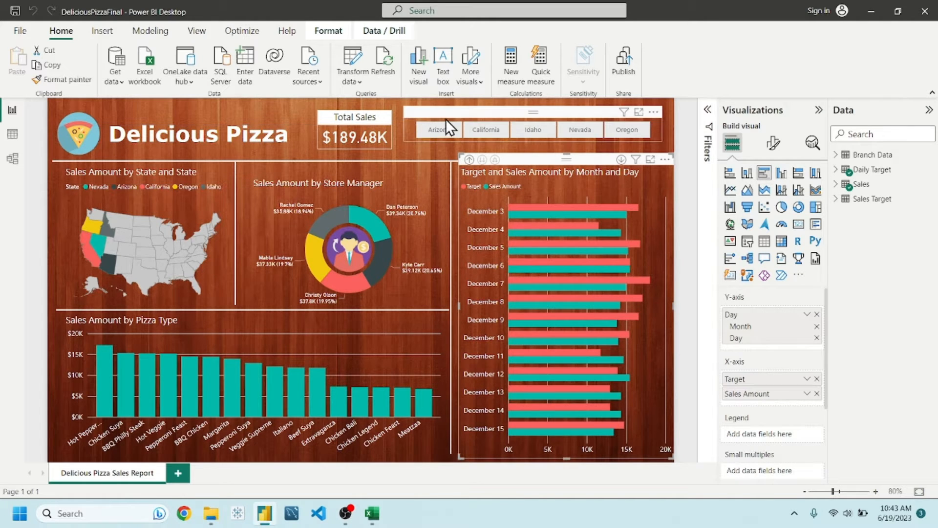
pyautogui.click(407, 125)
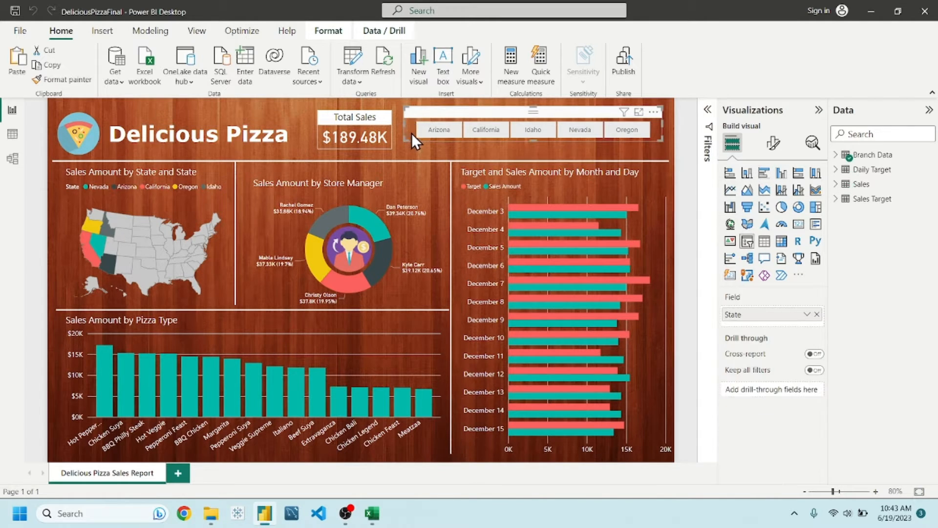
pyautogui.click(393, 106)
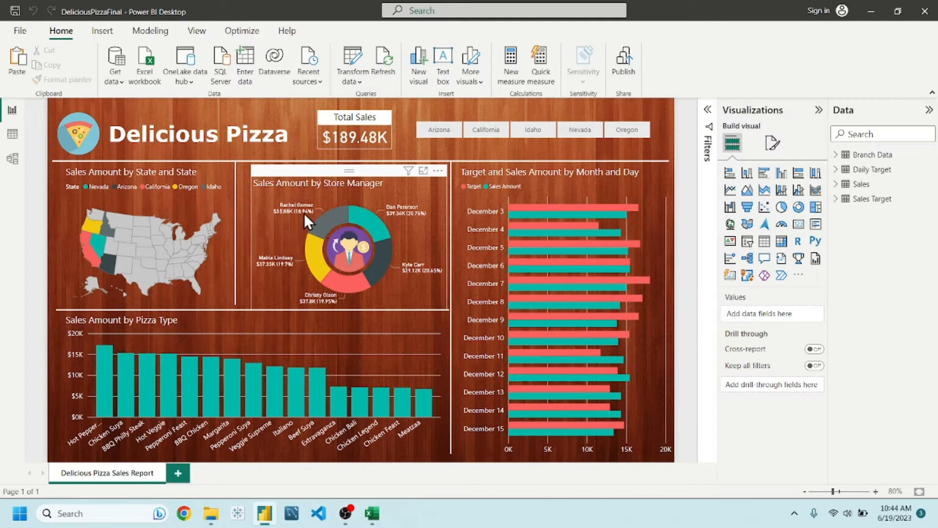
pyautogui.moveTo(303, 211)
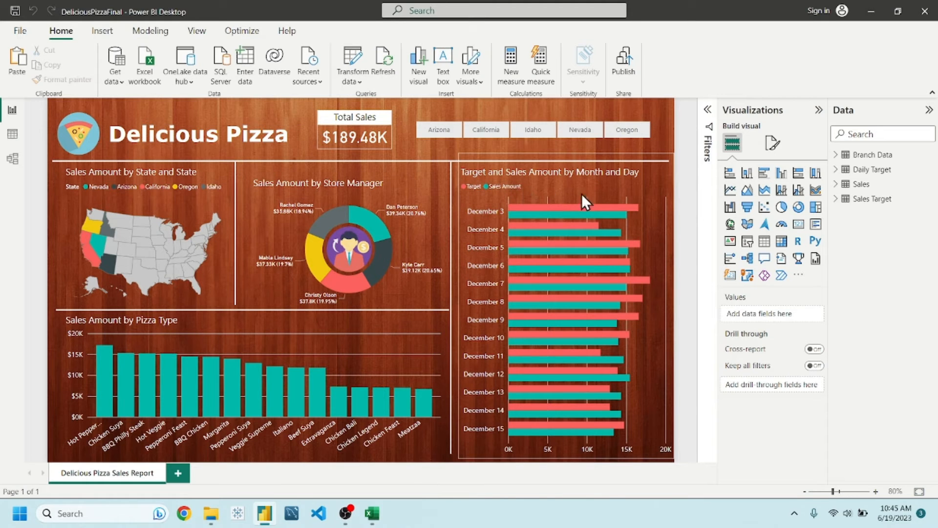
# Step: Filter the report by Arizona and California in turn with the state slicer to compare their sales and managers
pyautogui.click(440, 131)
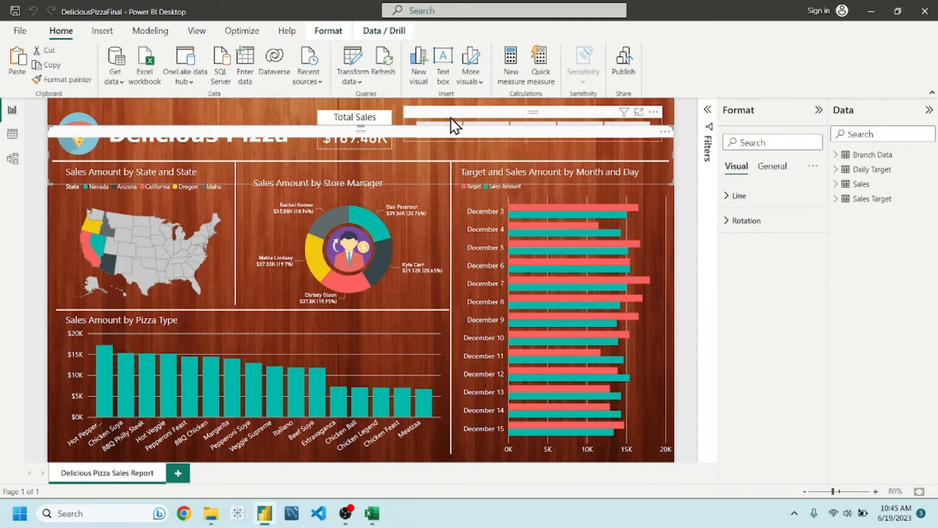
pyautogui.click(451, 113)
pyautogui.click(443, 123)
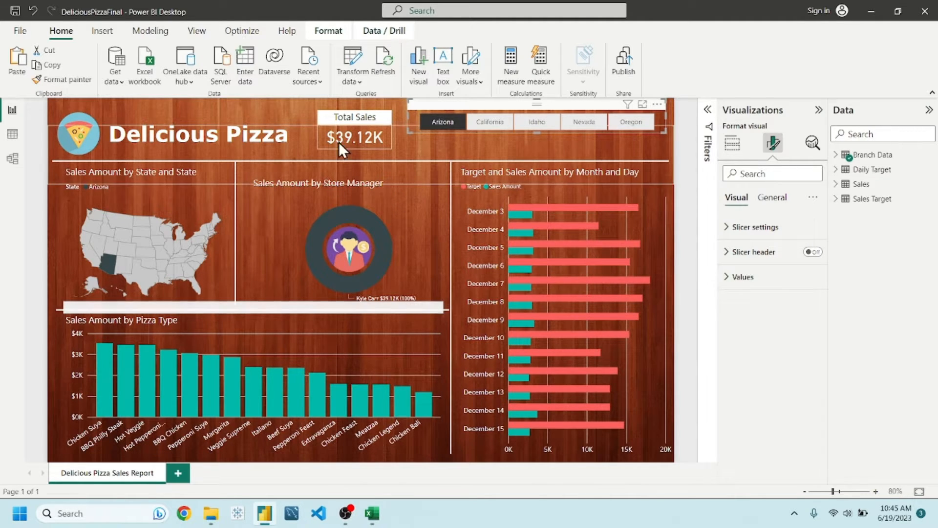
pyautogui.click(452, 123)
pyautogui.click(494, 123)
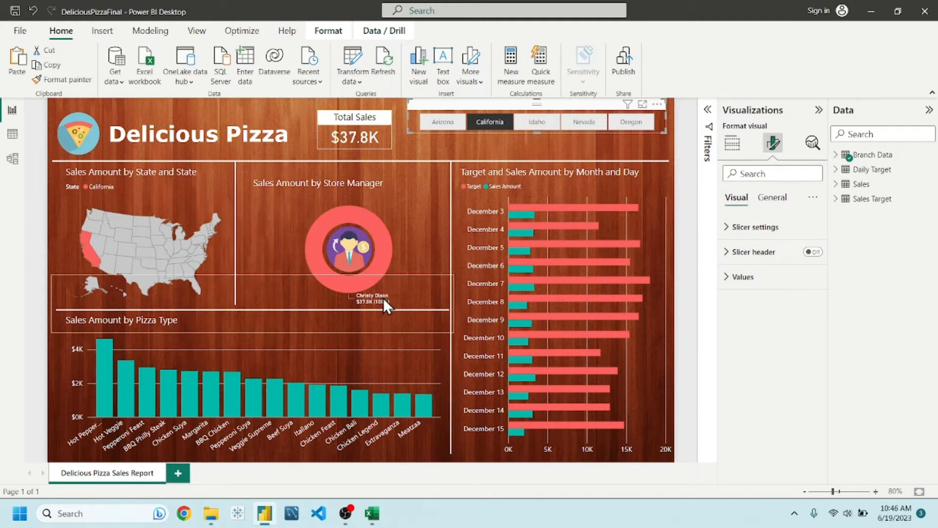
pyautogui.click(442, 122)
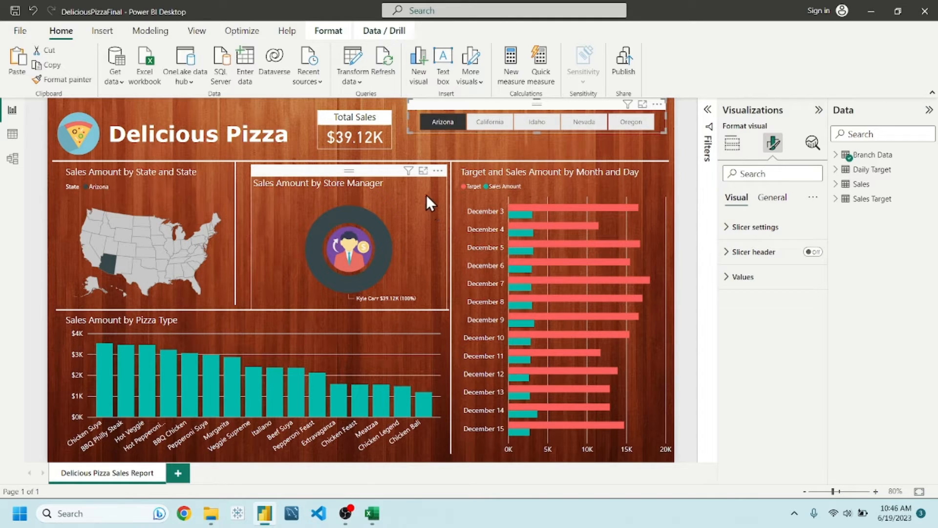
pyautogui.click(480, 127)
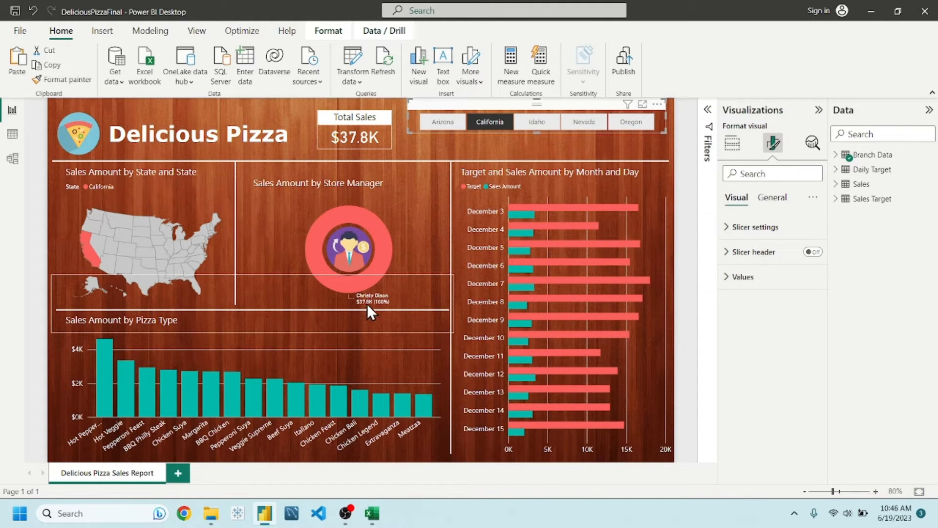
# Step: Clear the California filter and check the Arizona and California totals once more with the state slicer
pyautogui.click(444, 148)
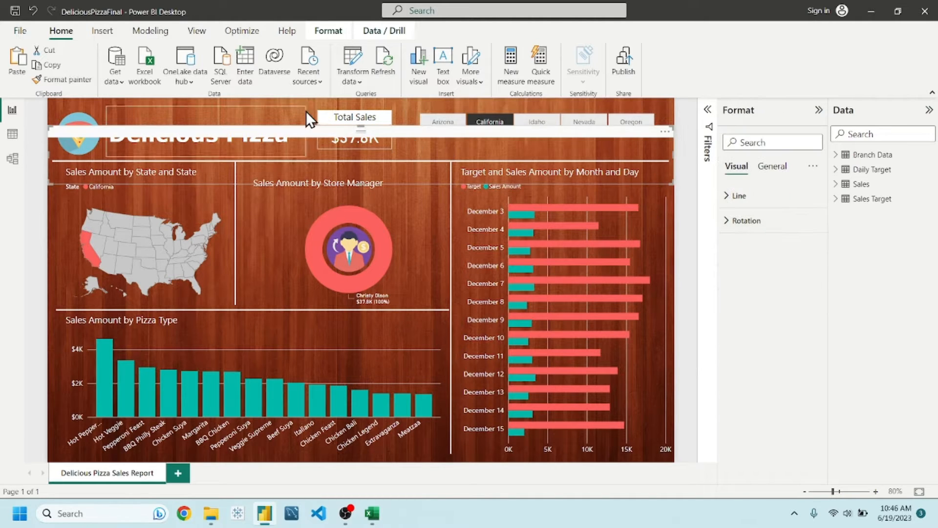
pyautogui.click(304, 112)
pyautogui.click(312, 109)
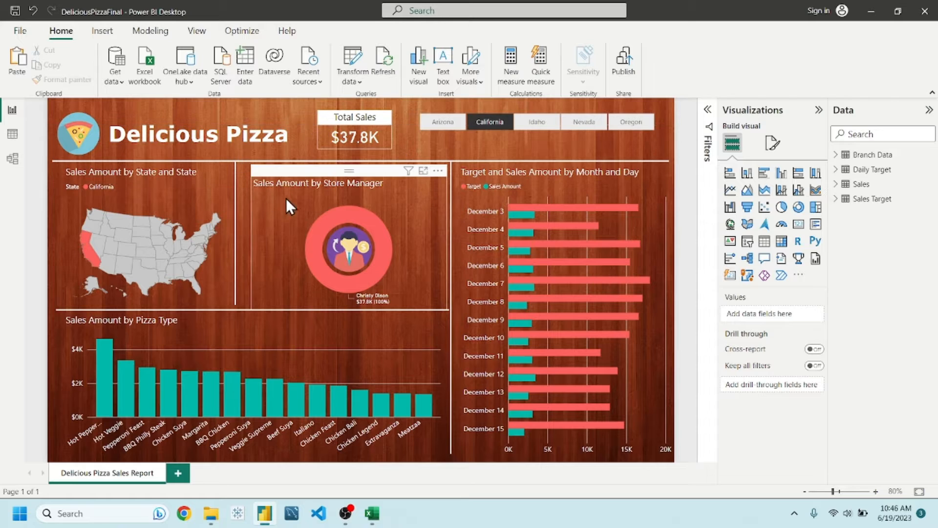
pyautogui.click(480, 125)
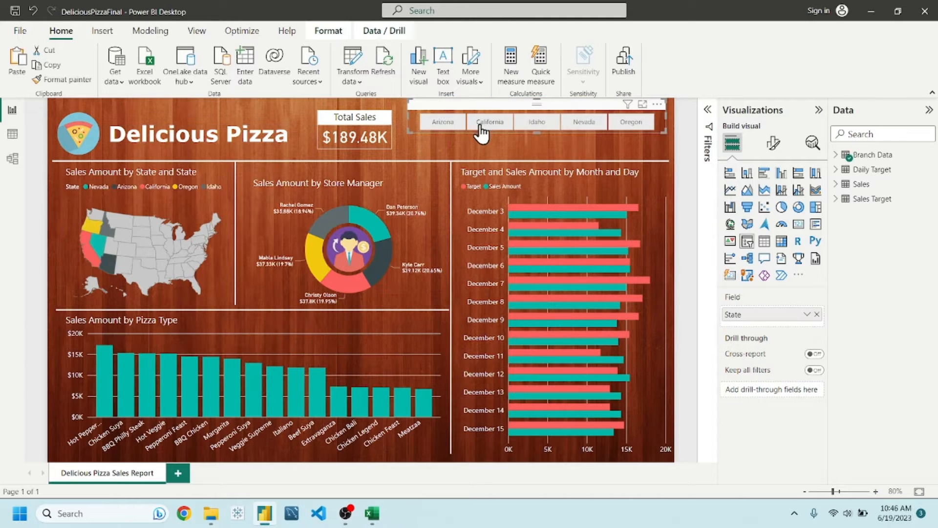
pyautogui.click(442, 123)
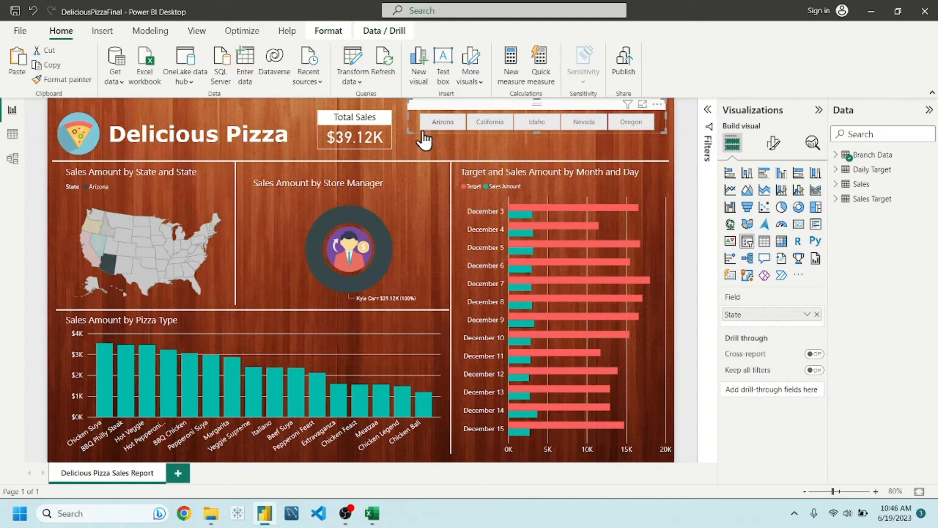
pyautogui.click(479, 120)
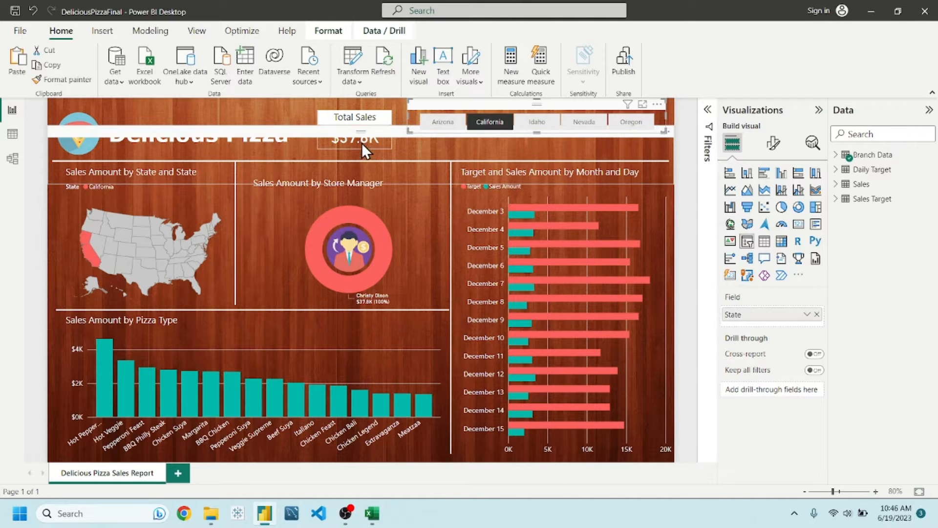
pyautogui.click(301, 103)
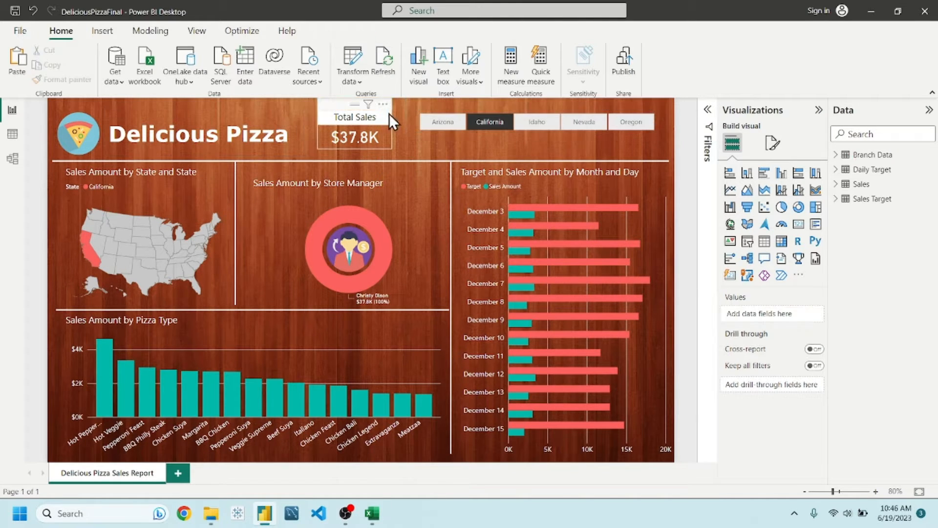
pyautogui.click(483, 121)
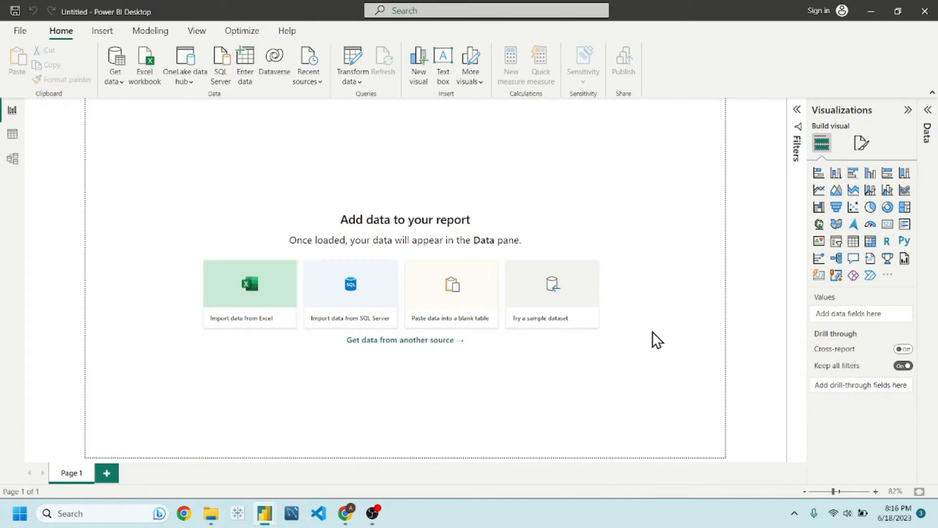
# Step: Load the Branch Data sheet from the Branch-Data Excel workbook into the Power Query Editor for transformation
pyautogui.click(143, 72)
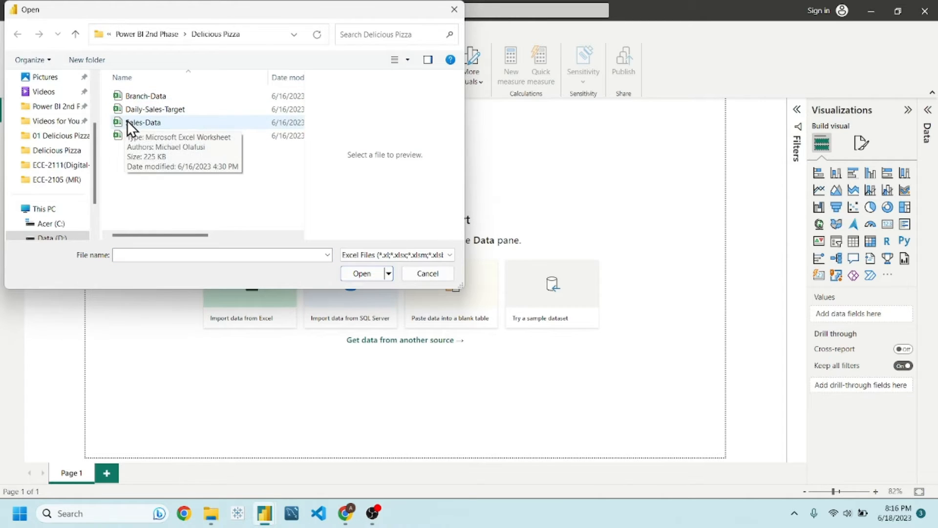
pyautogui.doubleClick(149, 97)
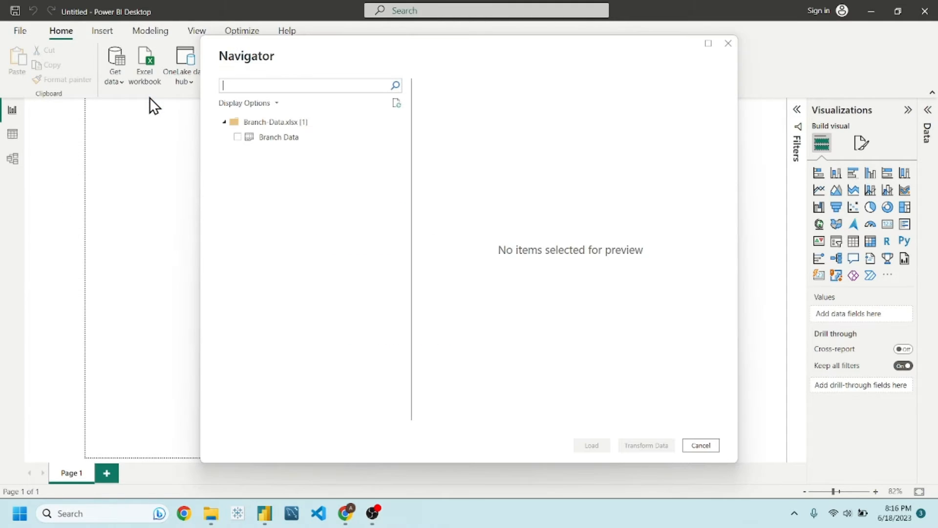
pyautogui.click(238, 137)
pyautogui.click(634, 441)
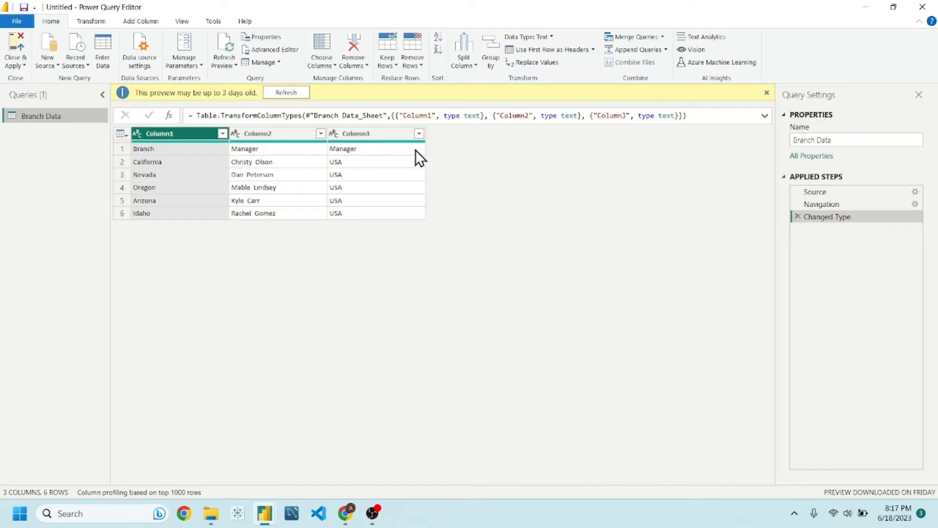
# Step: Promote the first row of the Branch Data query to headers and rename its third column to Country
pyautogui.click(542, 49)
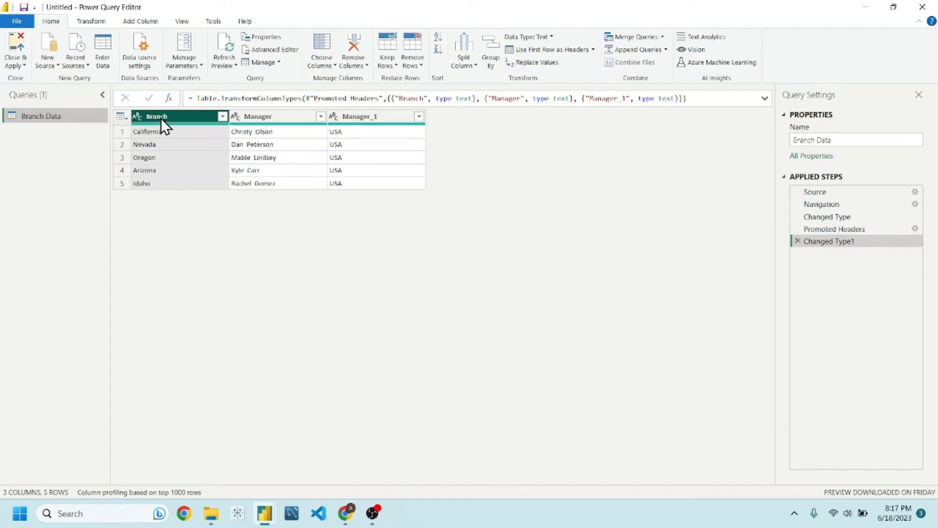
pyautogui.doubleClick(354, 119)
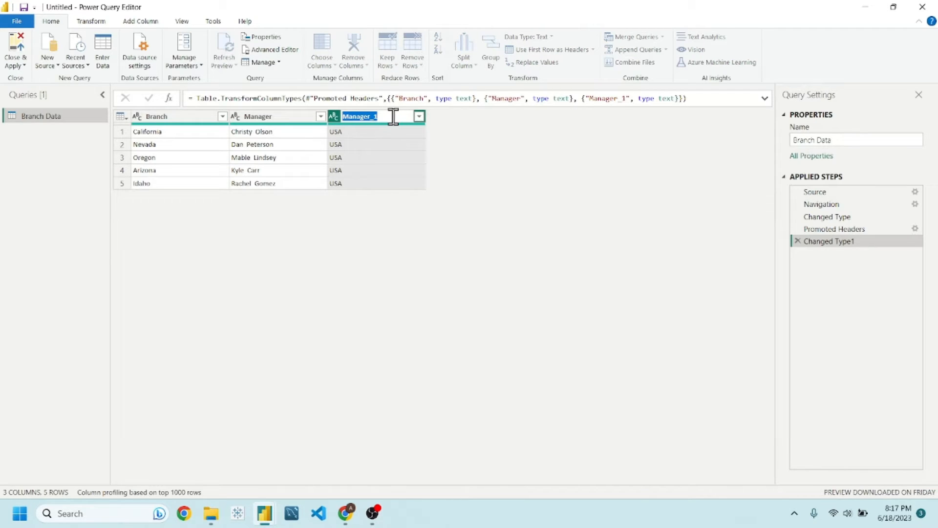
pyautogui.write('Country')
pyautogui.press('Return')
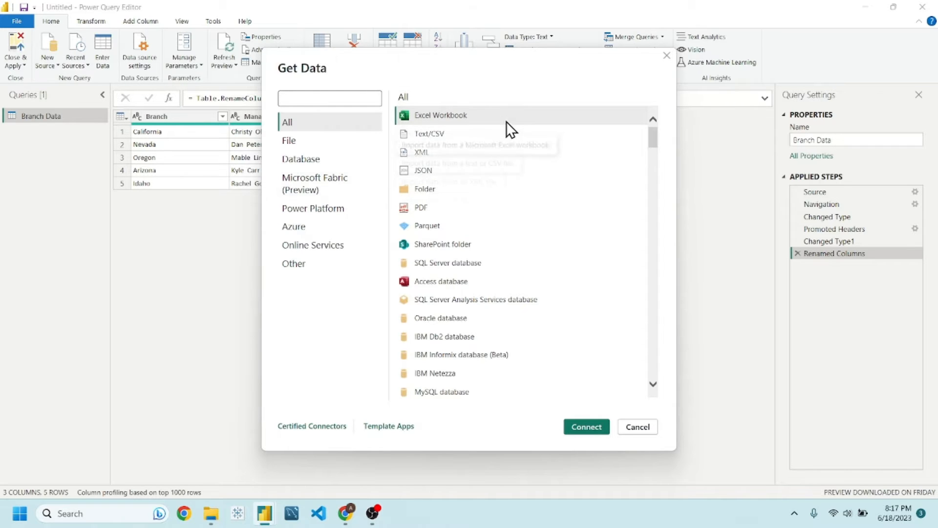
# Step: Import the Daily Target sheet from the Daily-Sales-Target Excel workbook as a new query
pyautogui.doubleClick(503, 117)
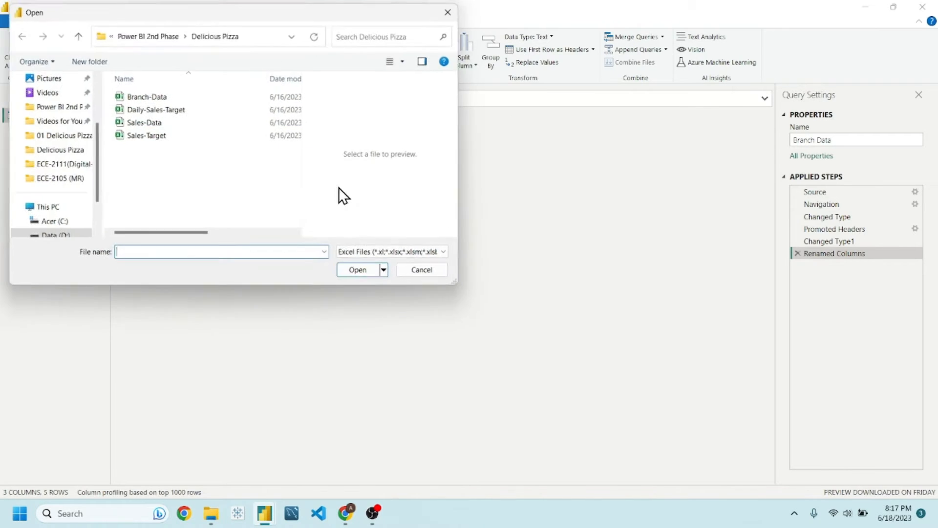
pyautogui.doubleClick(151, 109)
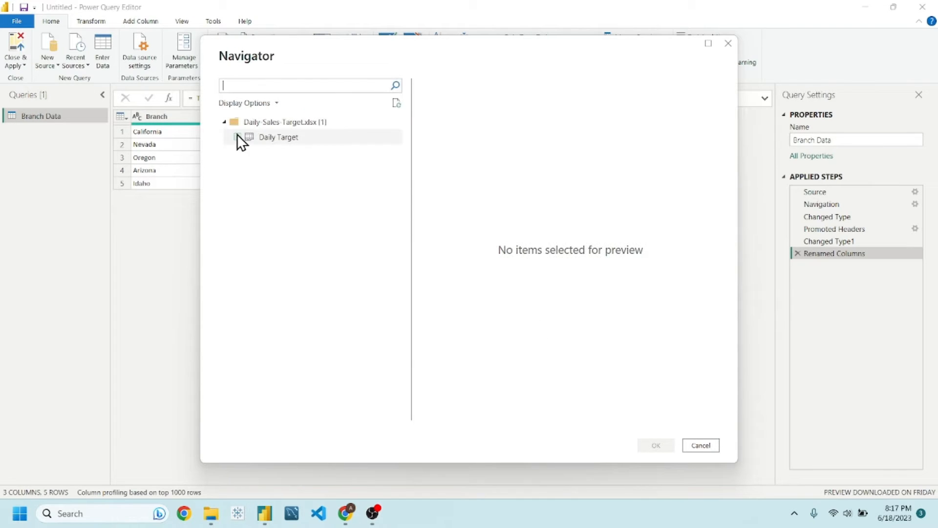
pyautogui.click(237, 137)
pyautogui.click(657, 445)
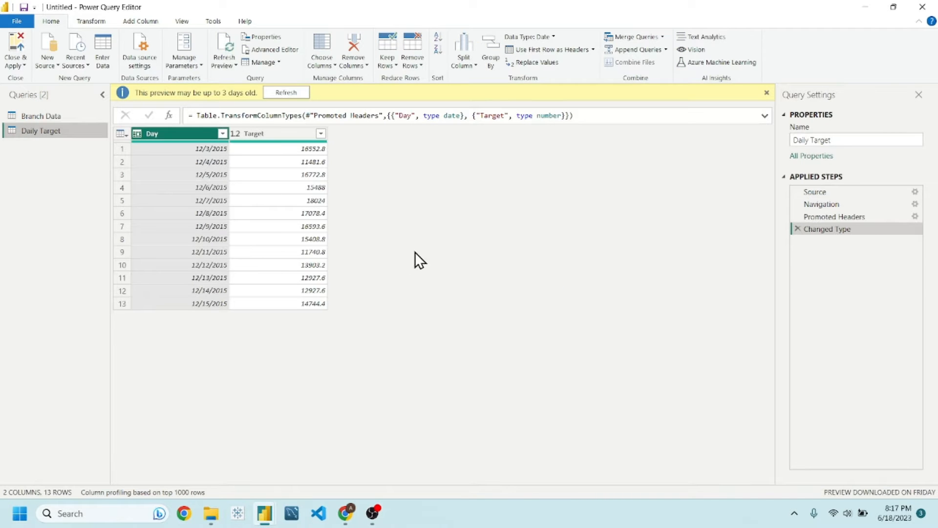
# Step: Import the Sales sheet from the Sales-Data Excel workbook as a new query
pyautogui.click(51, 48)
pyautogui.doubleClick(450, 118)
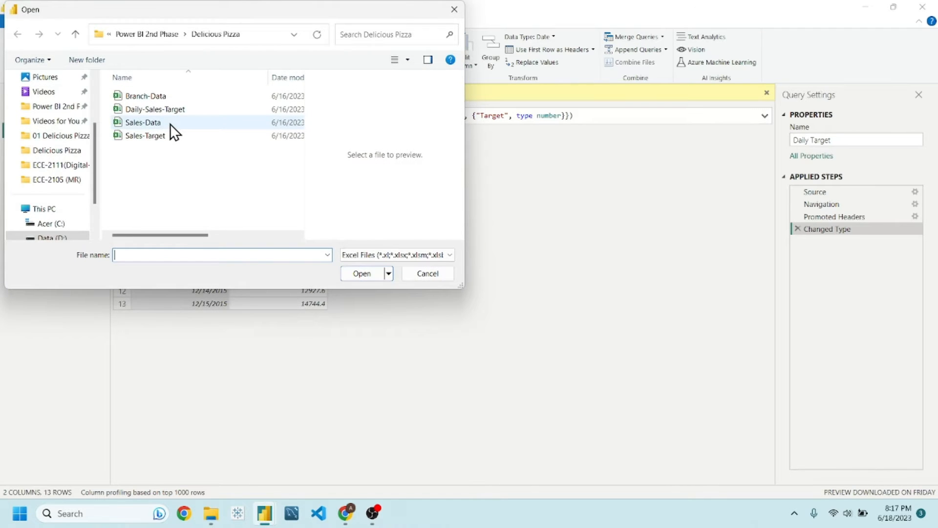
pyautogui.doubleClick(170, 124)
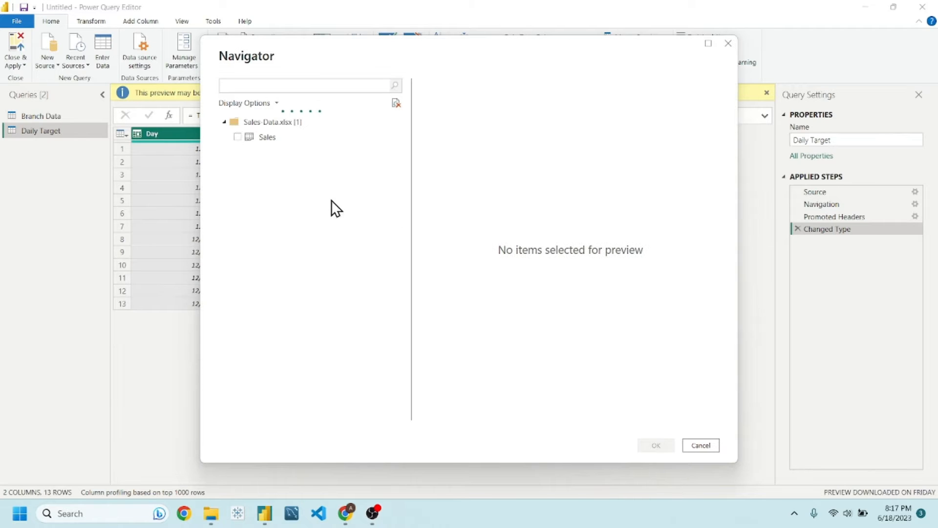
pyautogui.click(235, 137)
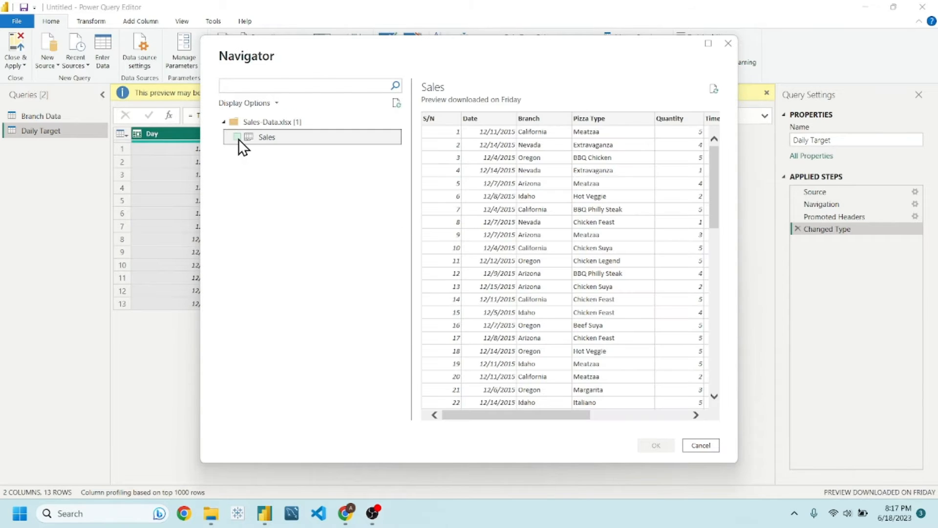
pyautogui.click(237, 137)
pyautogui.click(655, 443)
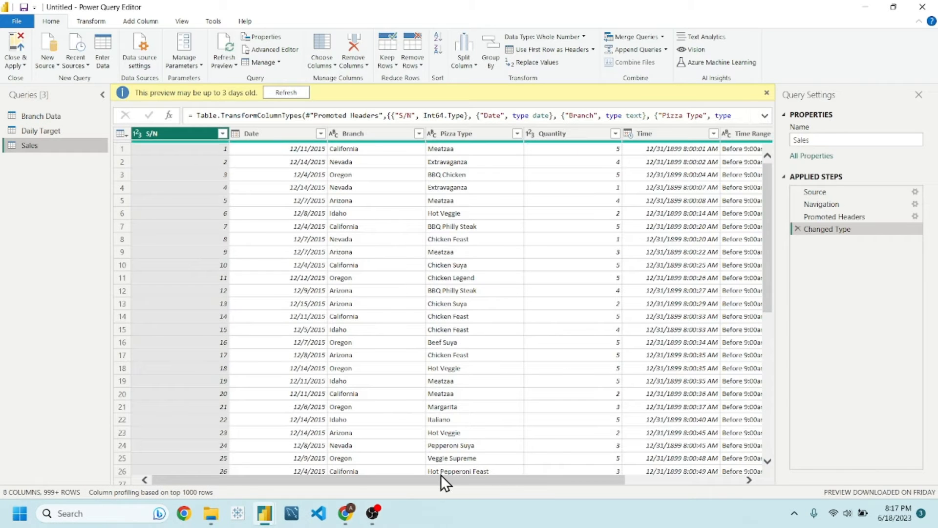
# Step: Start a custom column in the Sales query and name it Sales Amount
pyautogui.moveTo(440, 477)
pyautogui.mouseDown()
pyautogui.moveTo(576, 484)
pyautogui.moveTo(441, 485)
pyautogui.mouseUp()
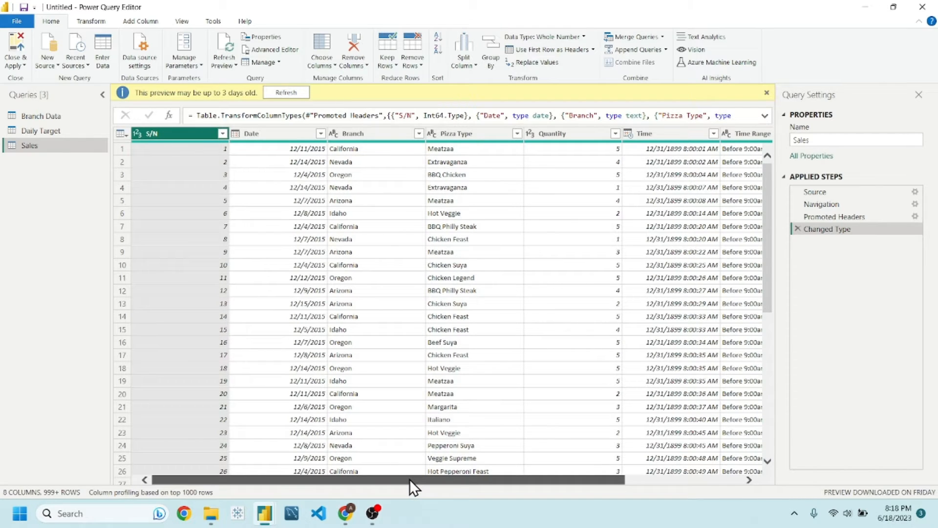
pyautogui.moveTo(409, 479); pyautogui.dragTo(558, 479)
pyautogui.moveTo(618, 476); pyautogui.dragTo(618, 476)
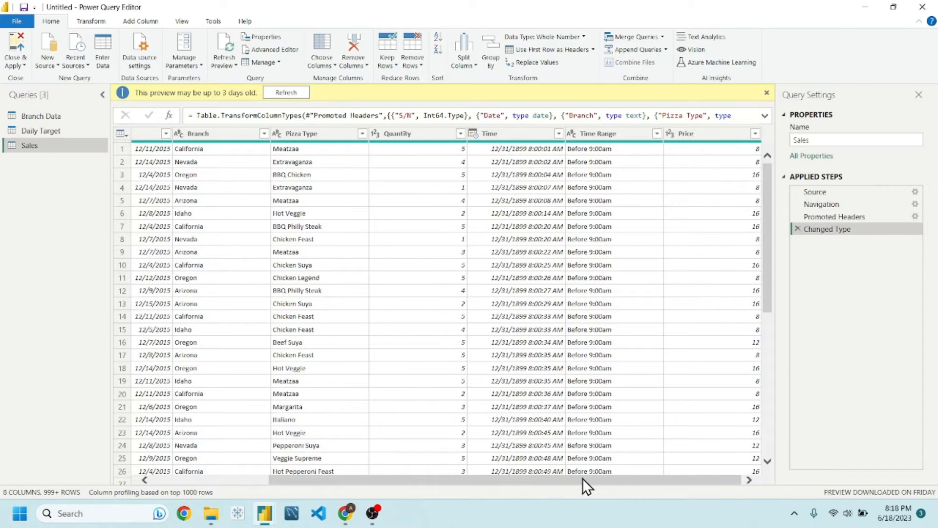
pyautogui.click(570, 473)
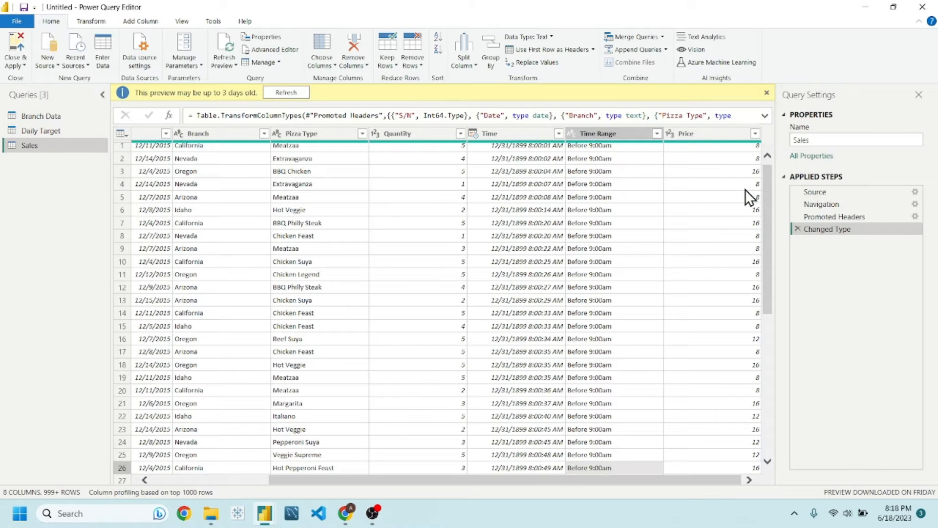
pyautogui.click(720, 134)
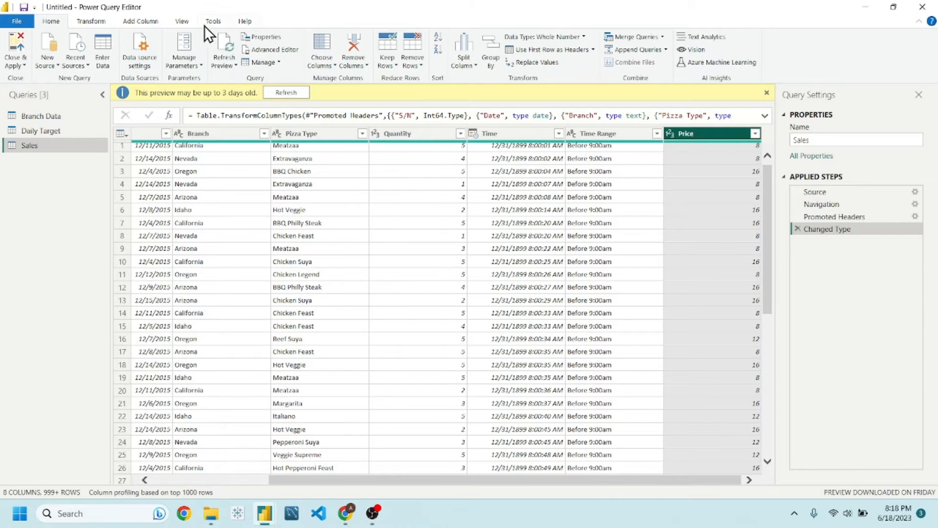
pyautogui.click(138, 21)
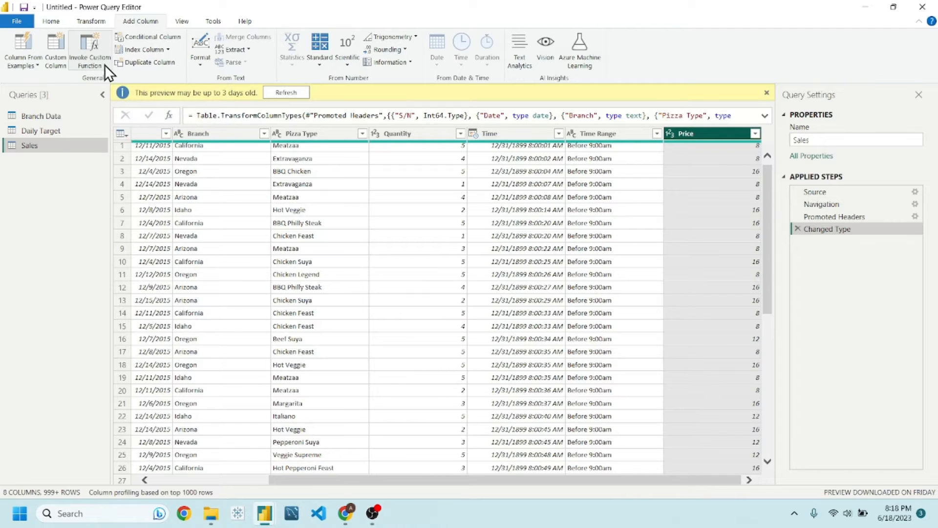
pyautogui.click(59, 47)
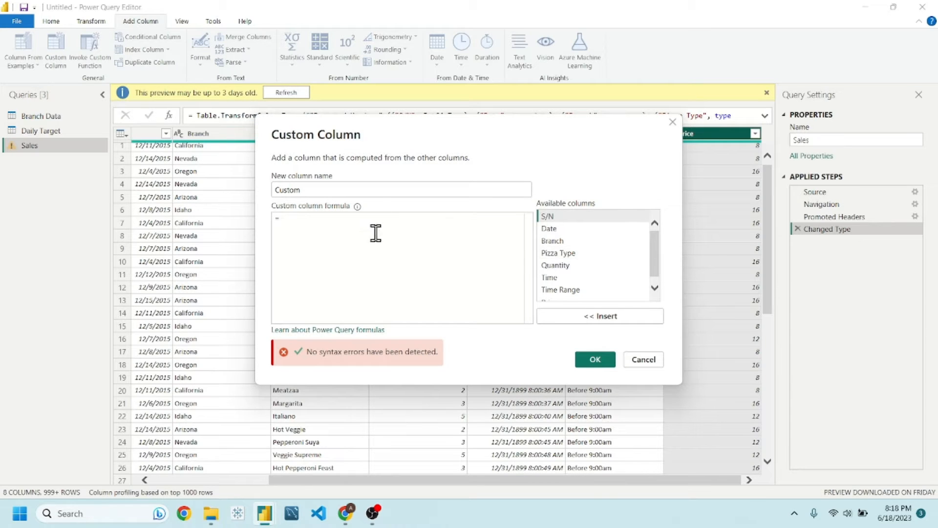
pyautogui.doubleClick(383, 191)
pyautogui.write('Sales')
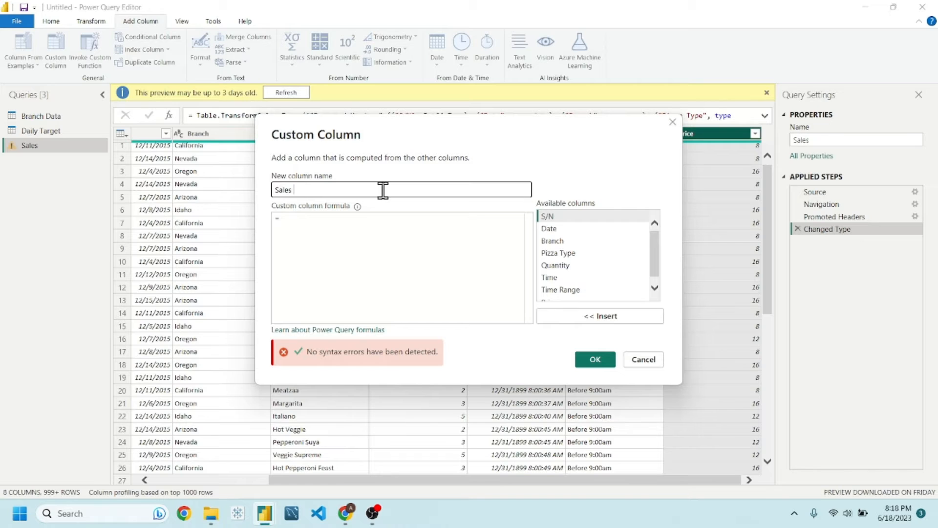
pyautogui.write(' Amount')
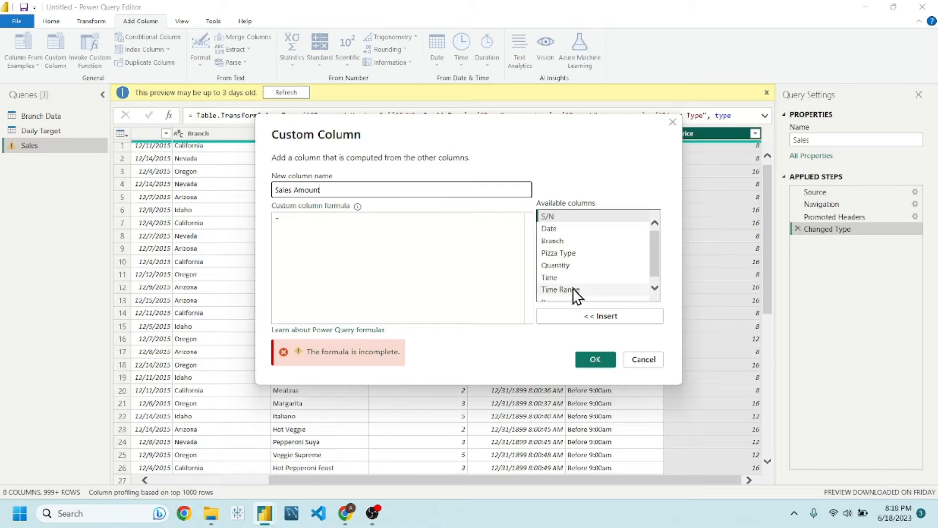
# Step: Create the Sales Amount column with the formula [Quantity]*[Price] and set its data type to Fixed decimal number
pyautogui.click(455, 241)
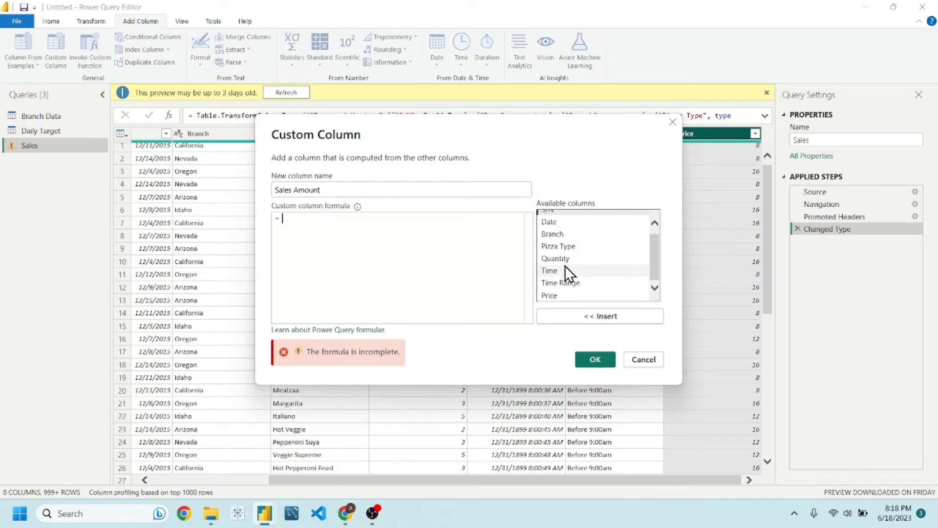
pyautogui.click(563, 259)
pyautogui.doubleClick(588, 259)
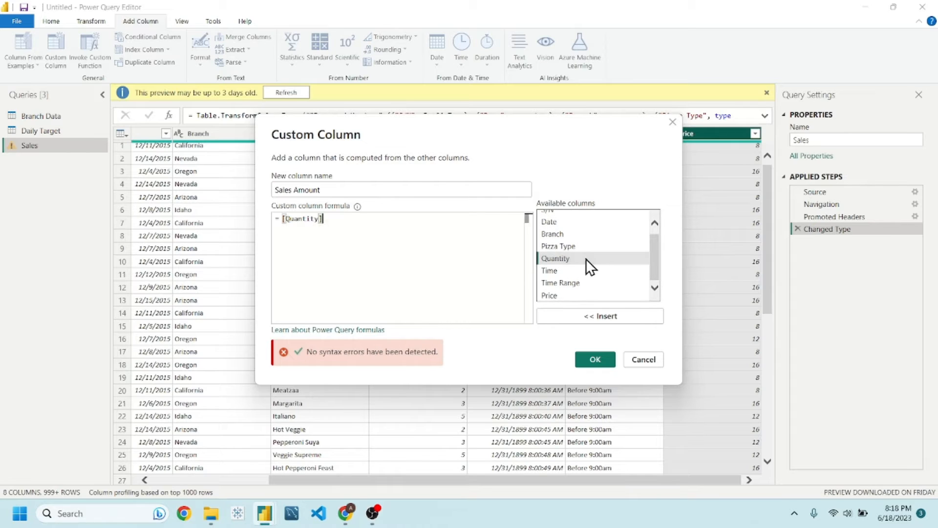
pyautogui.write('*')
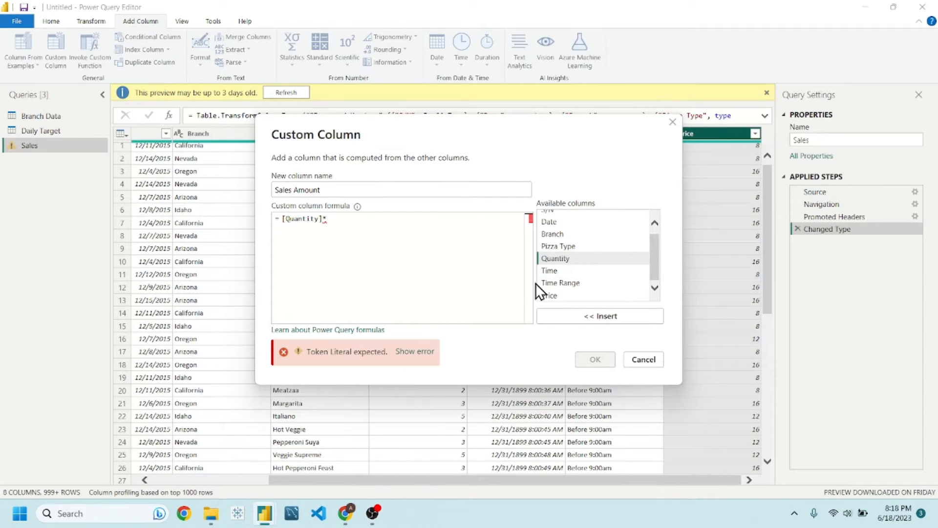
pyautogui.doubleClick(560, 293)
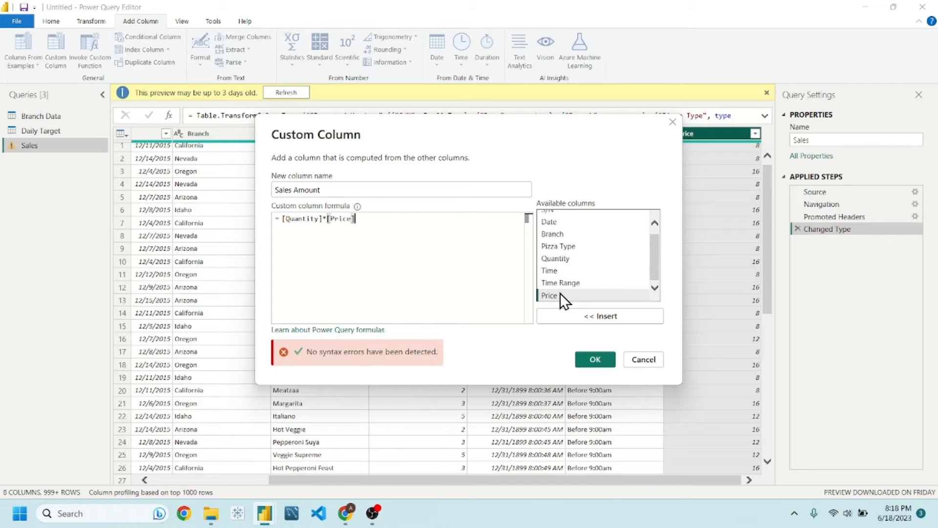
pyautogui.click(590, 359)
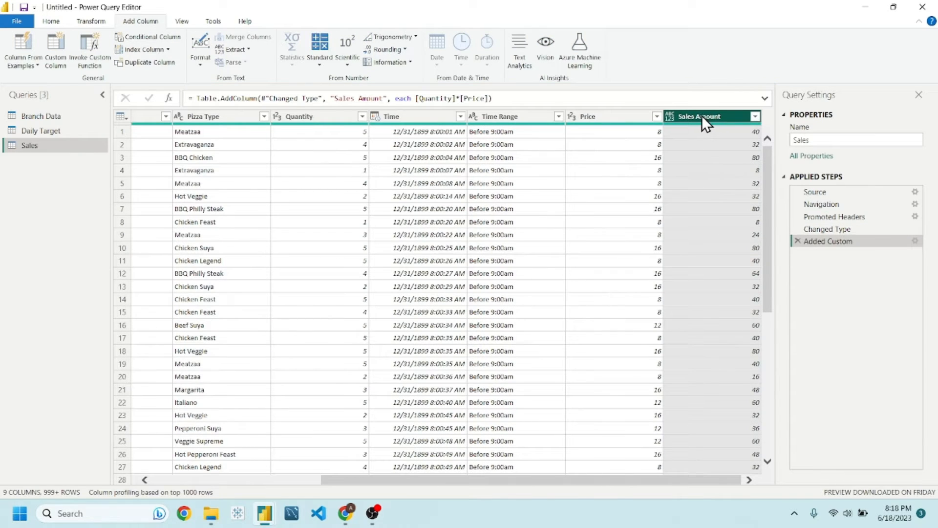
pyautogui.click(672, 116)
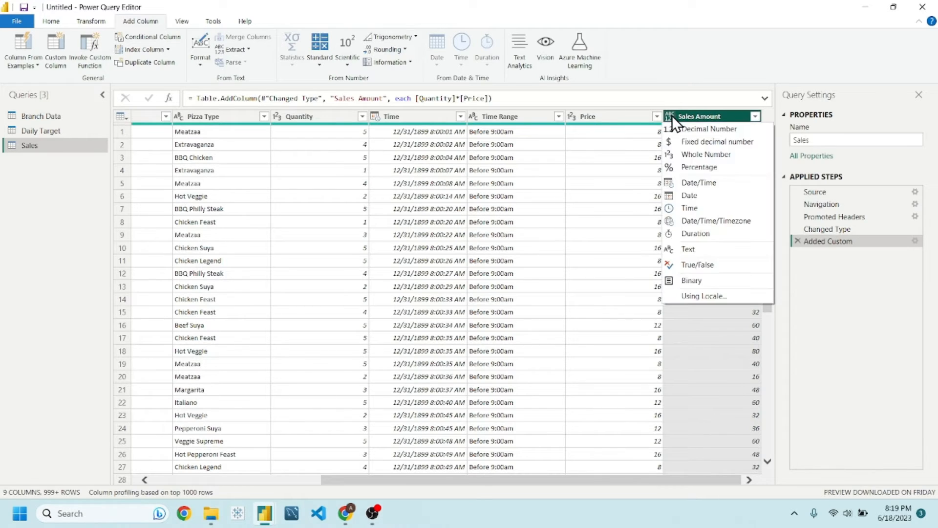
pyautogui.click(700, 143)
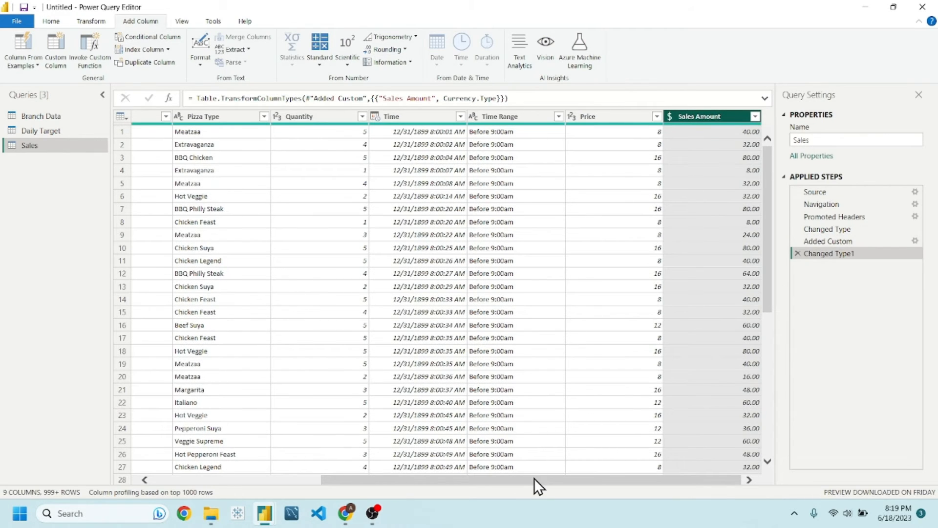
# Step: Rename the Branch column of the Sales query to State
pyautogui.moveTo(535, 478); pyautogui.dragTo(359, 467)
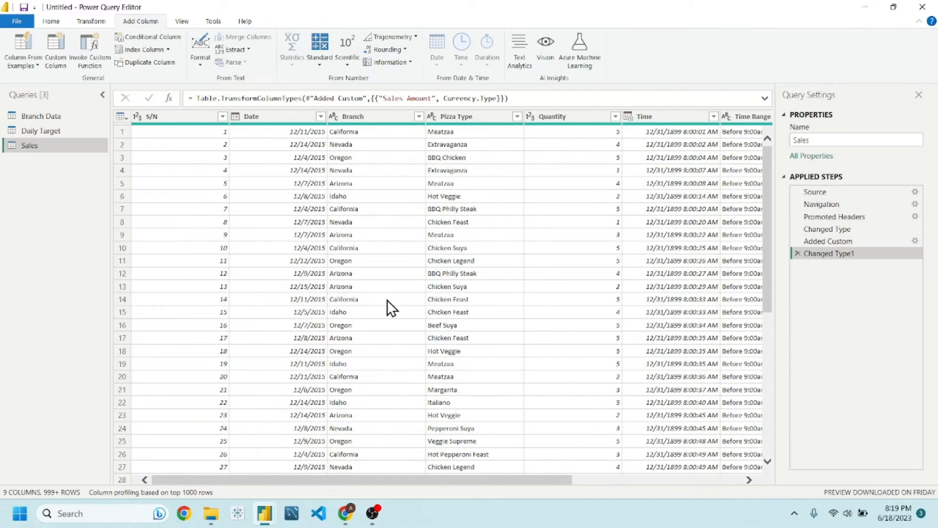
pyautogui.doubleClick(380, 116)
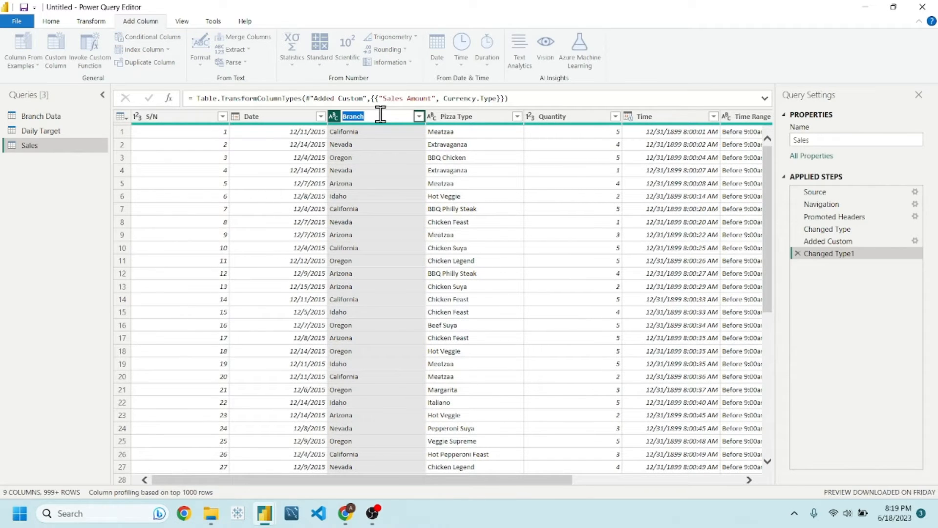
pyautogui.write('States')
pyautogui.press('BackSpace')
pyautogui.press('Return')
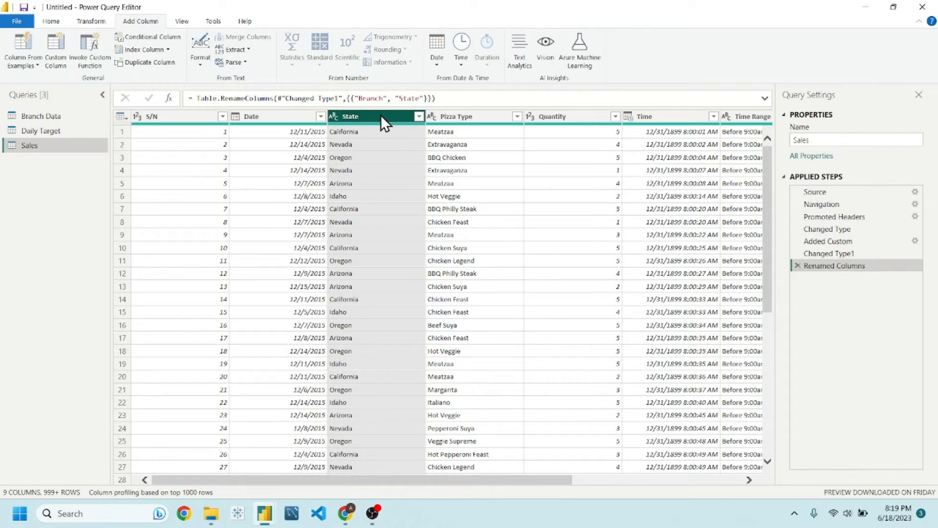
pyautogui.moveTo(470, 483); pyautogui.dragTo(358, 487)
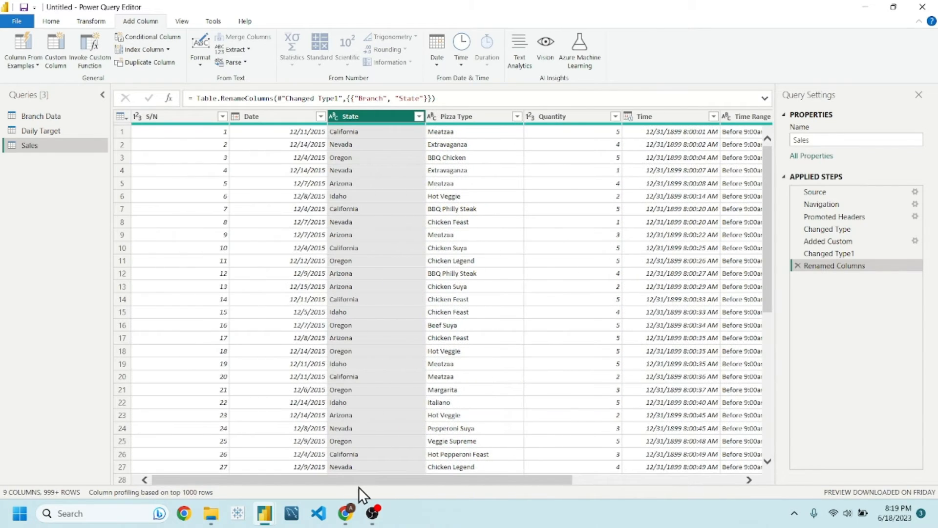
# Step: Review the Daily Target and Branch Data queries and dismiss the preview age notice in each
pyautogui.click(39, 129)
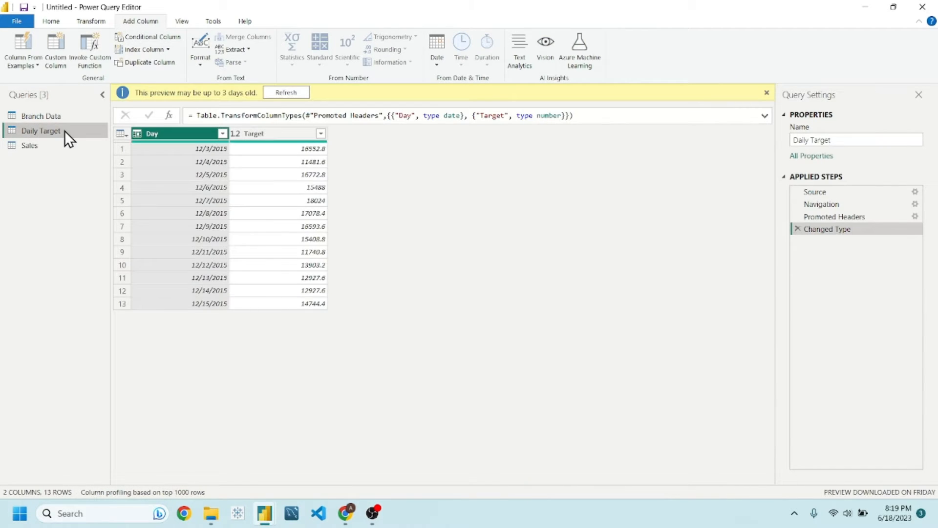
pyautogui.click(50, 111)
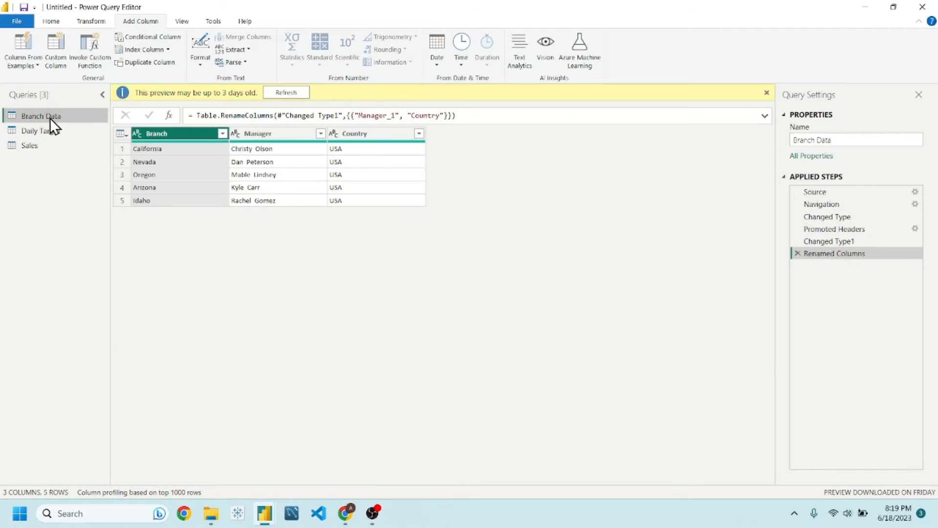
pyautogui.click(50, 132)
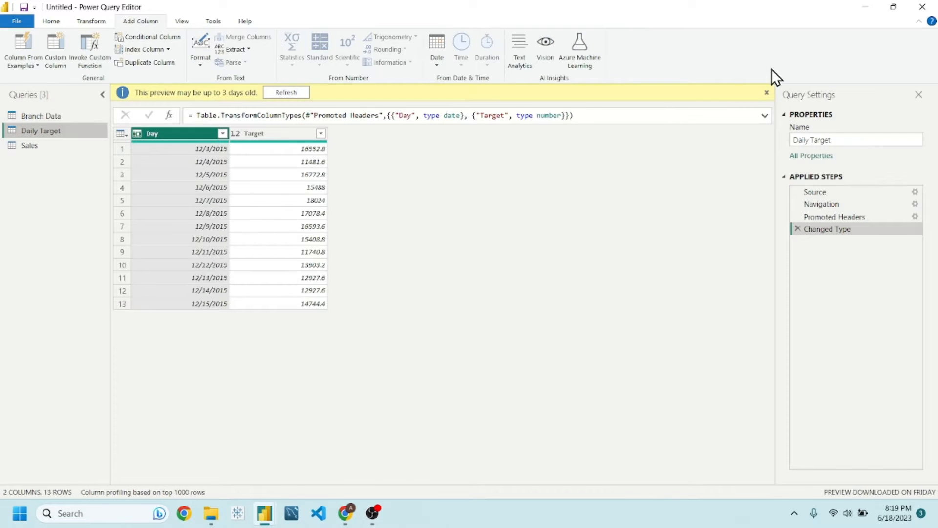
pyautogui.click(765, 92)
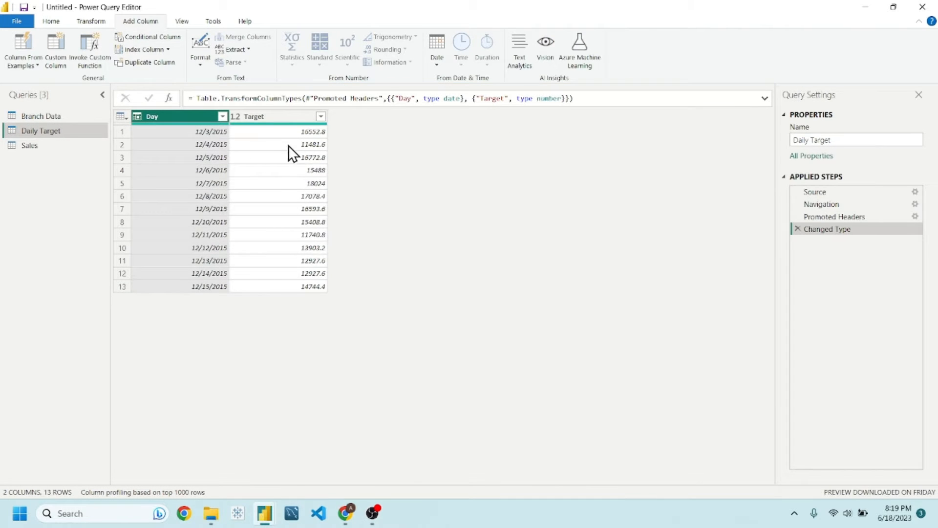
pyautogui.click(40, 114)
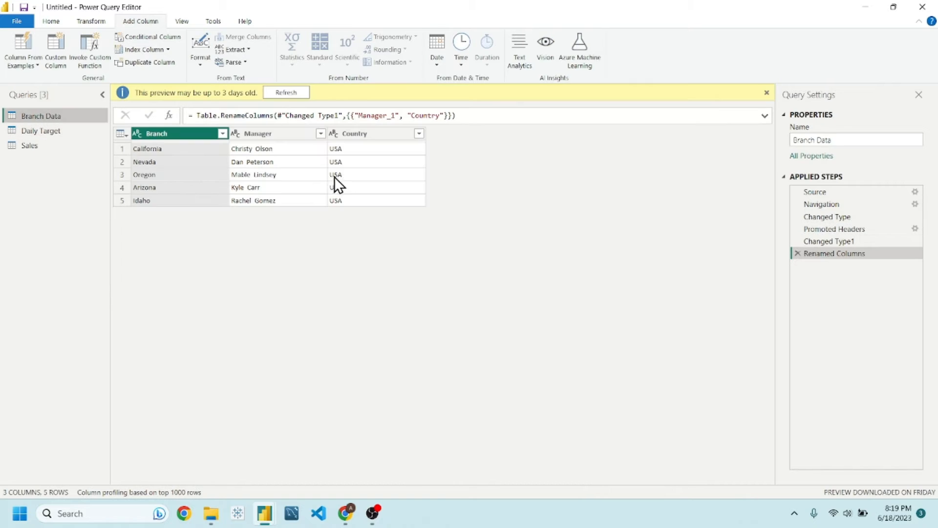
pyautogui.click(766, 92)
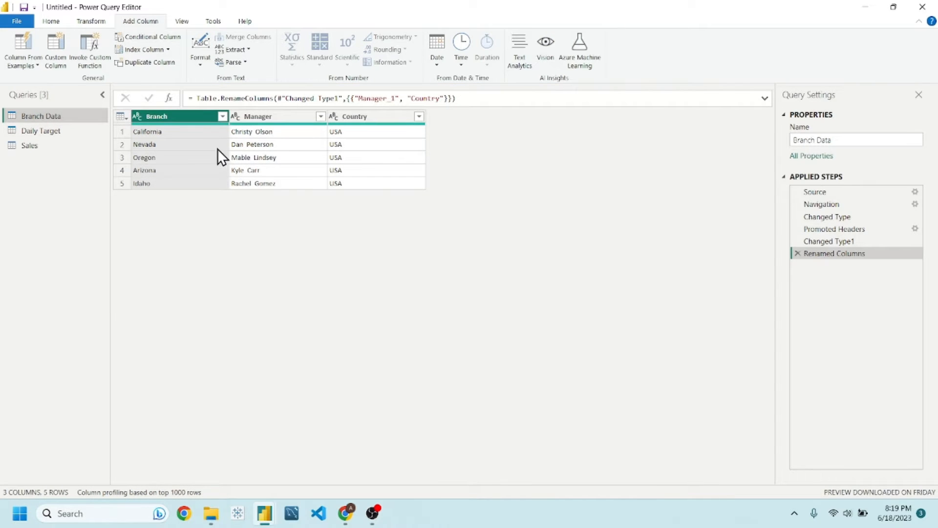
# Step: Review the Sales query's columns and apply the query changes to load the tables into the report
pyautogui.click(39, 136)
pyautogui.click(37, 143)
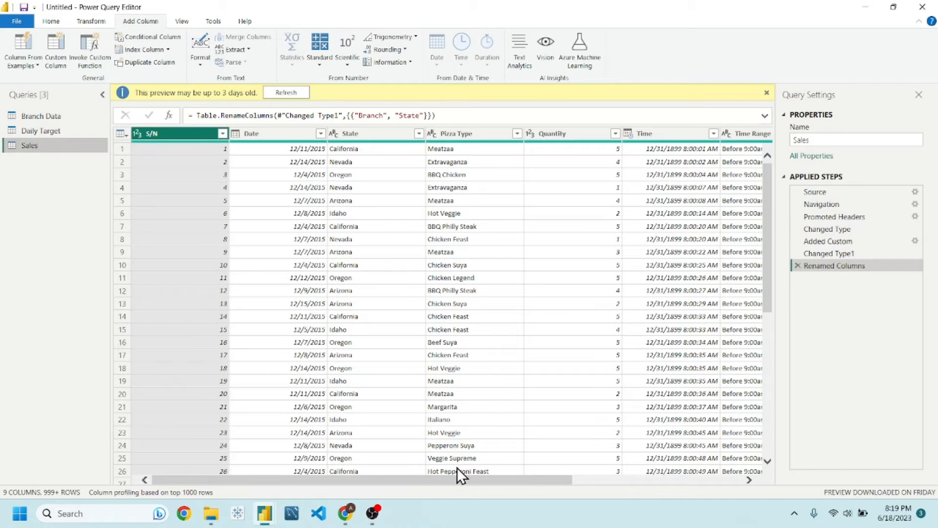
pyautogui.moveTo(453, 476); pyautogui.dragTo(714, 480)
pyautogui.moveTo(637, 471); pyautogui.dragTo(293, 456)
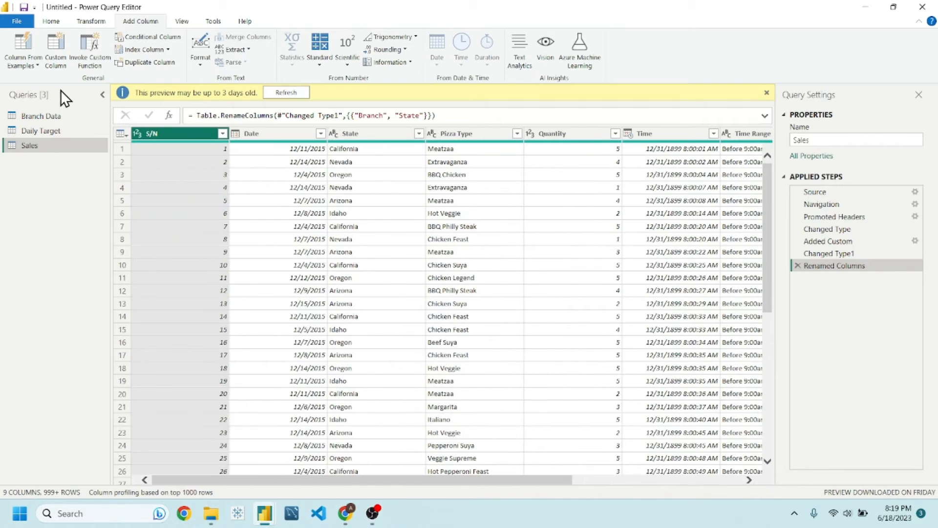
pyautogui.click(51, 21)
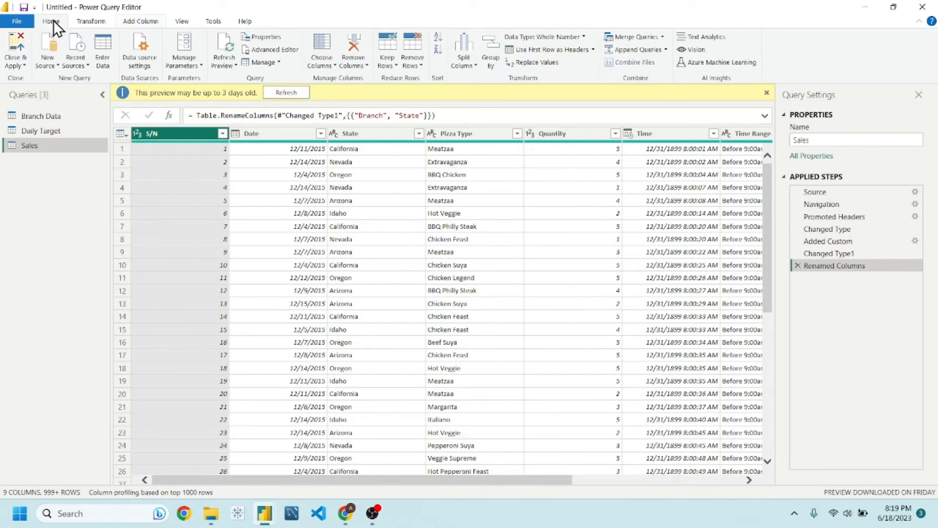
pyautogui.click(16, 38)
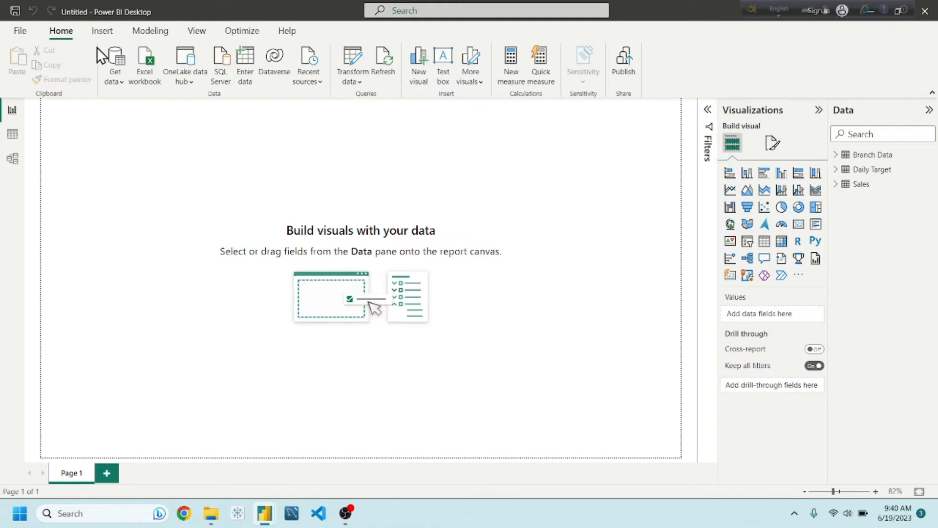
# Step: Open the report page's formatting options and examine the canvas settings and page information
pyautogui.click(102, 30)
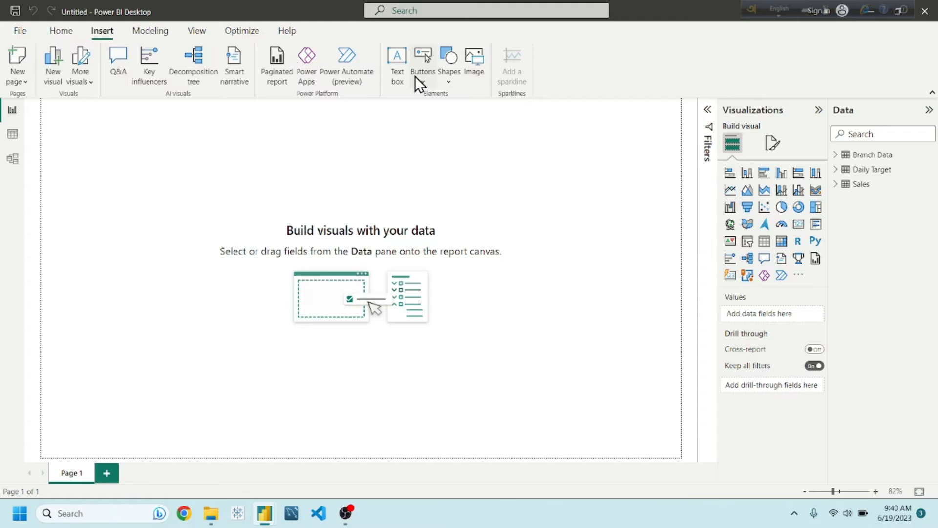
pyautogui.click(59, 31)
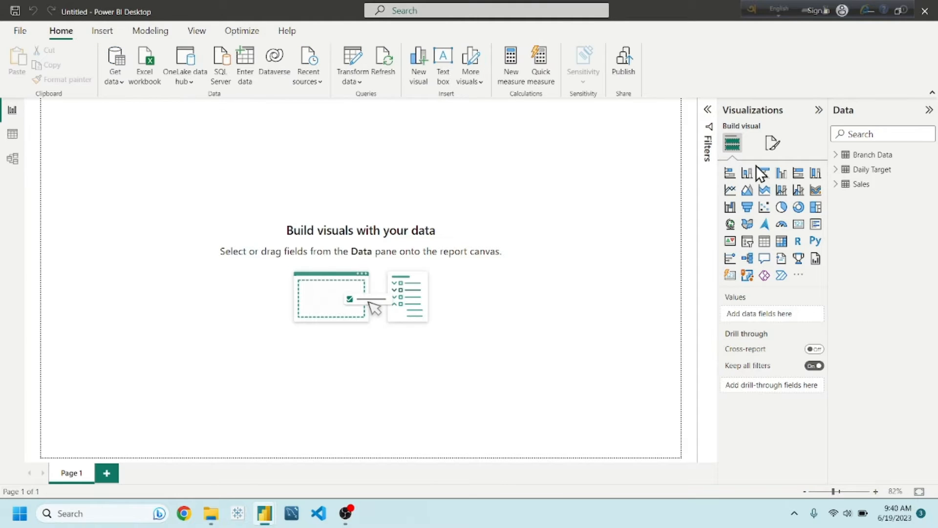
pyautogui.click(772, 143)
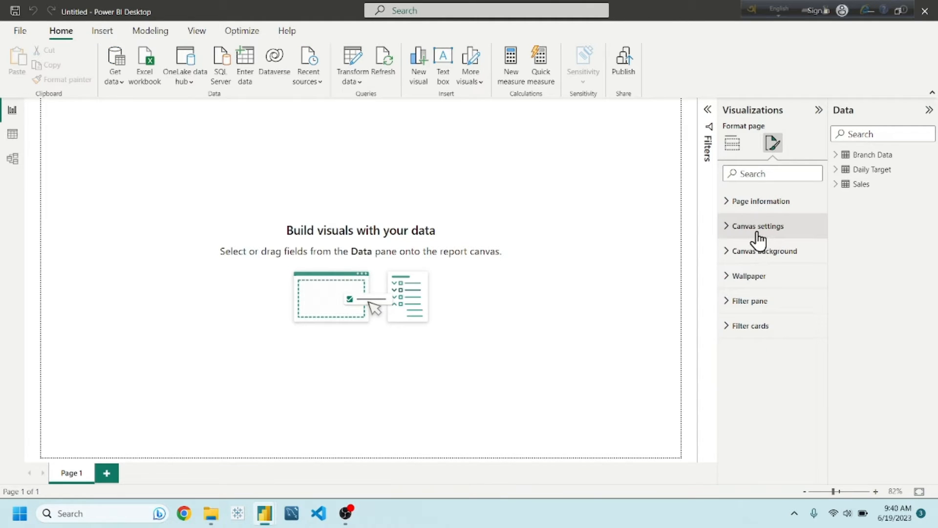
pyautogui.click(757, 232)
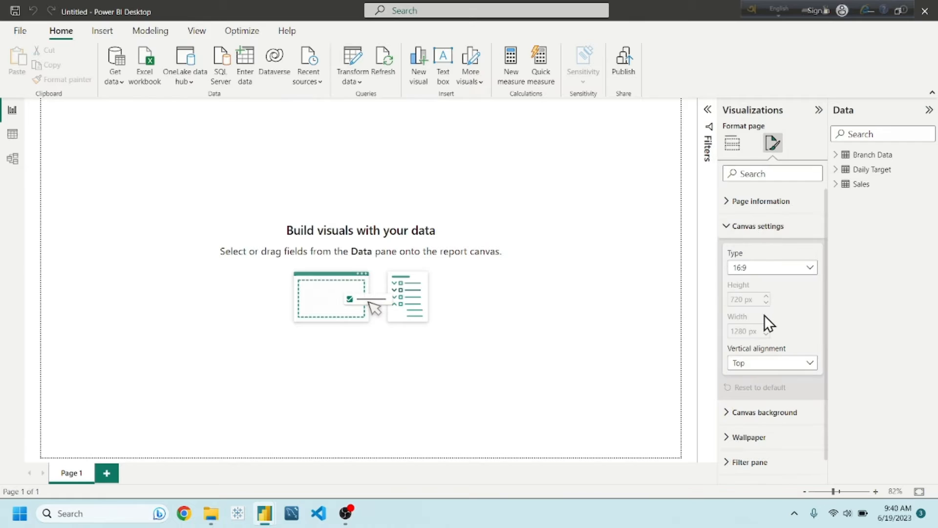
pyautogui.click(752, 227)
pyautogui.click(751, 202)
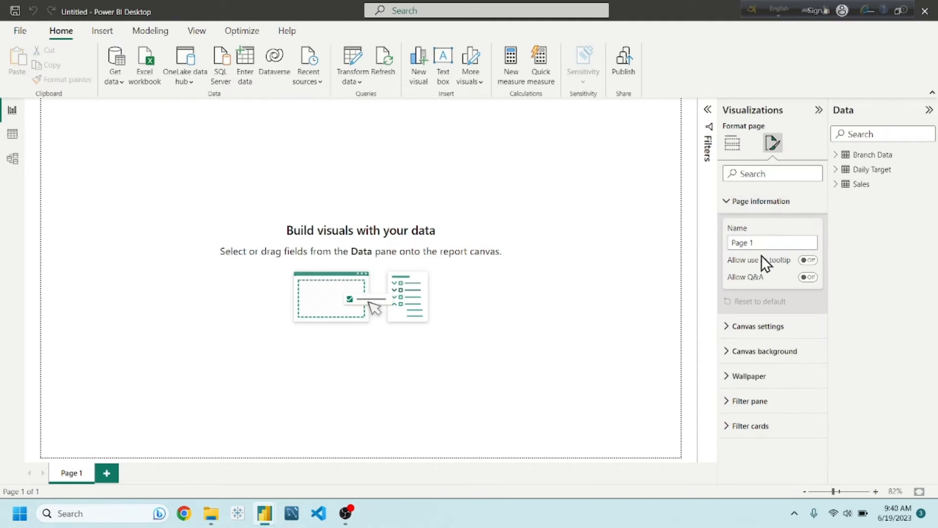
pyautogui.click(756, 202)
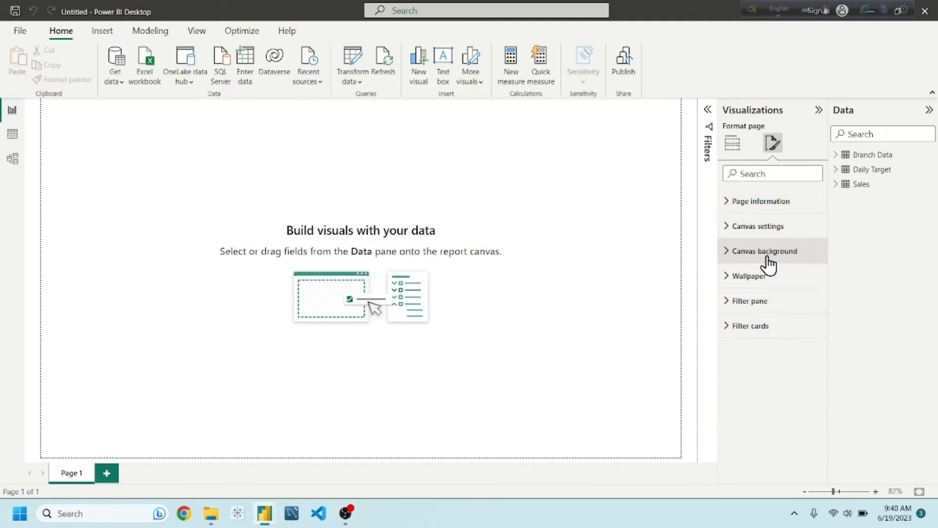
# Step: Set Background1.jpg as the canvas background image with 0% transparency
pyautogui.click(767, 259)
pyautogui.click(783, 327)
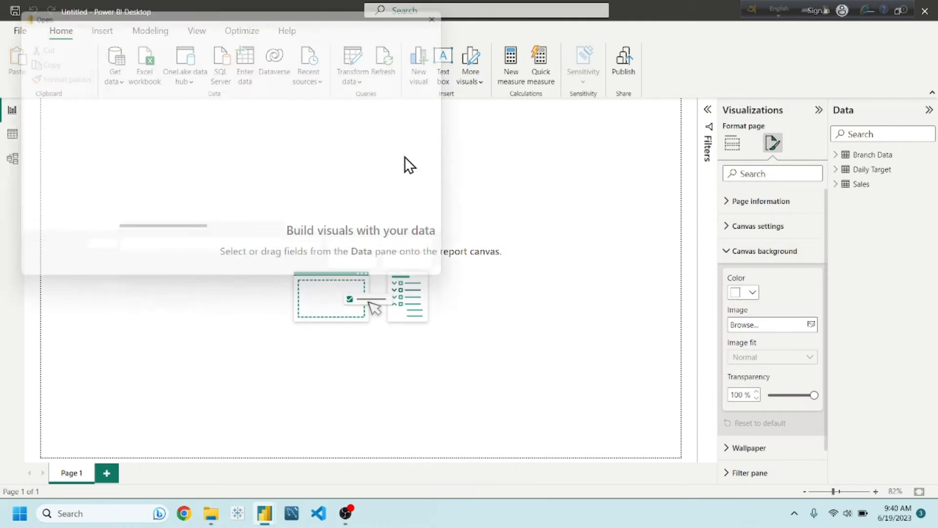
pyautogui.doubleClick(161, 132)
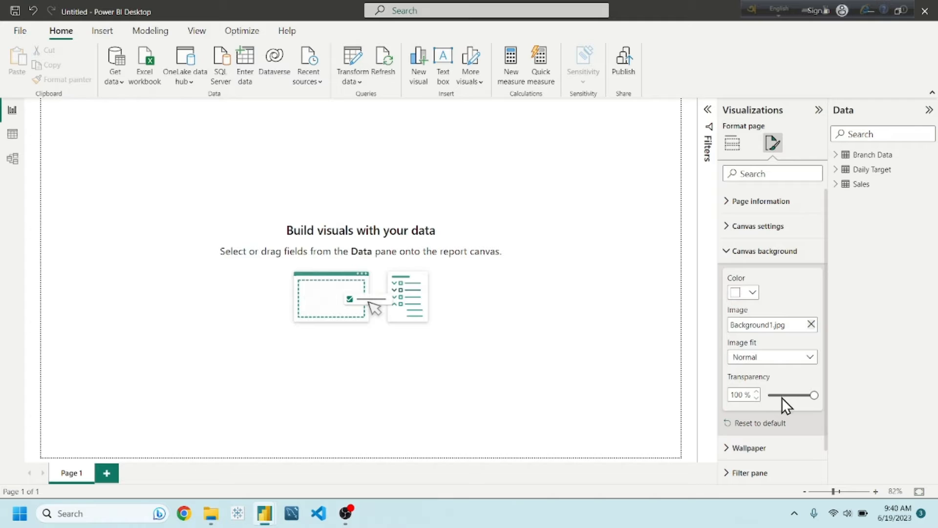
pyautogui.moveTo(809, 393); pyautogui.dragTo(765, 393)
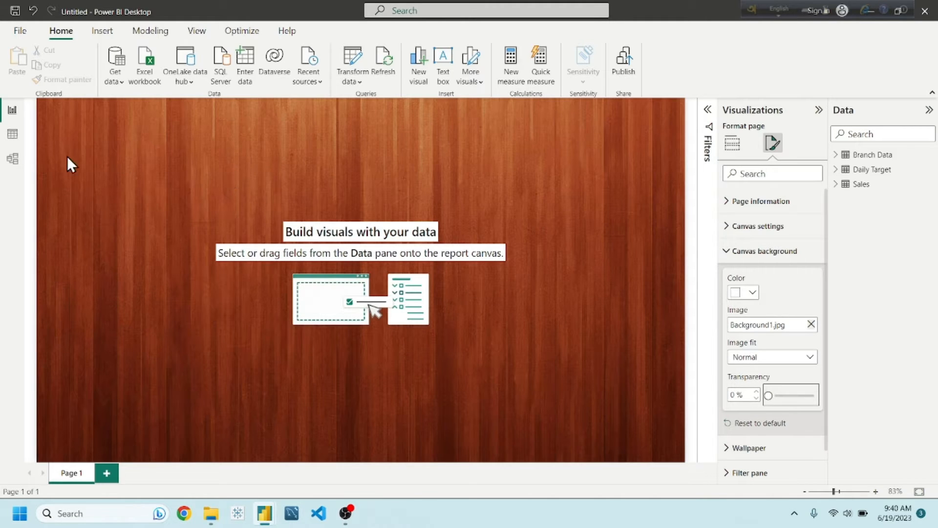
# Step: Insert a text box reading Delicious Pizza and shrink it closely around the text
pyautogui.click(102, 33)
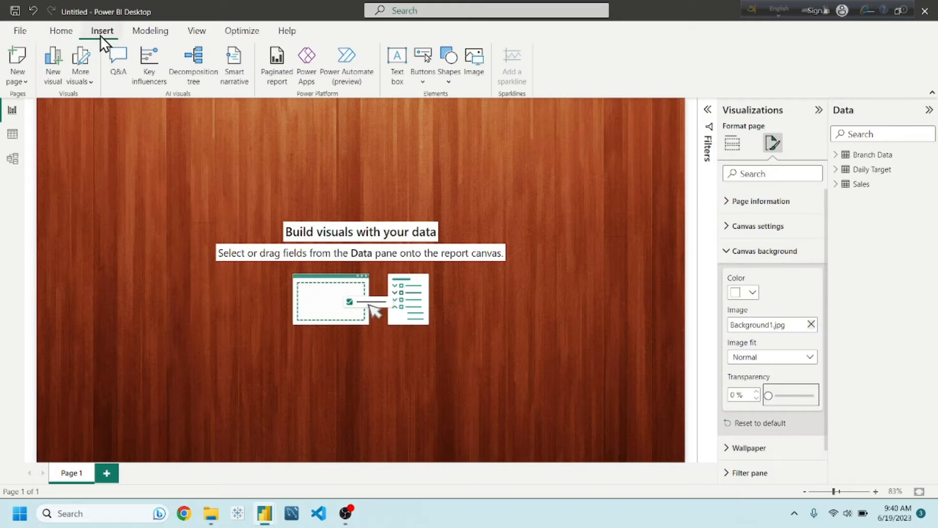
pyautogui.click(72, 33)
pyautogui.click(401, 57)
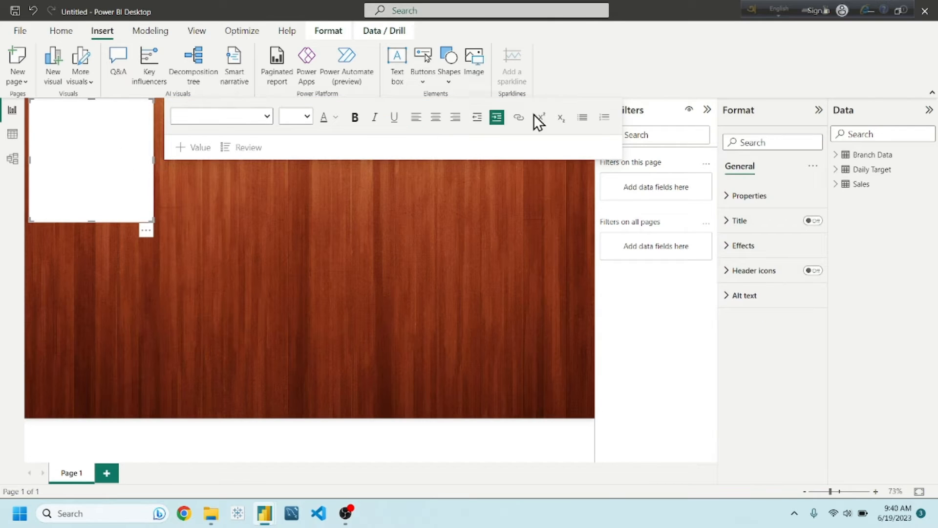
pyautogui.click(122, 157)
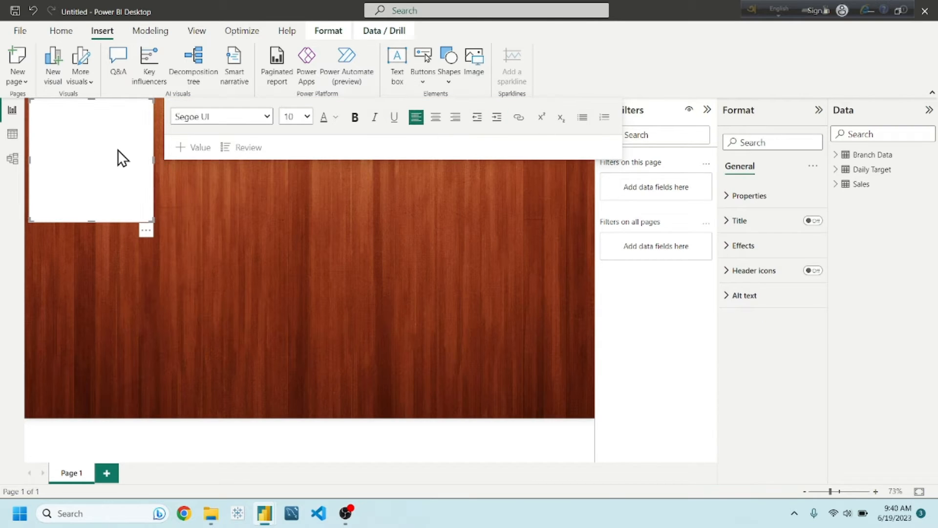
pyautogui.write('Delicious Pizza')
pyautogui.moveTo(153, 221); pyautogui.dragTo(96, 111)
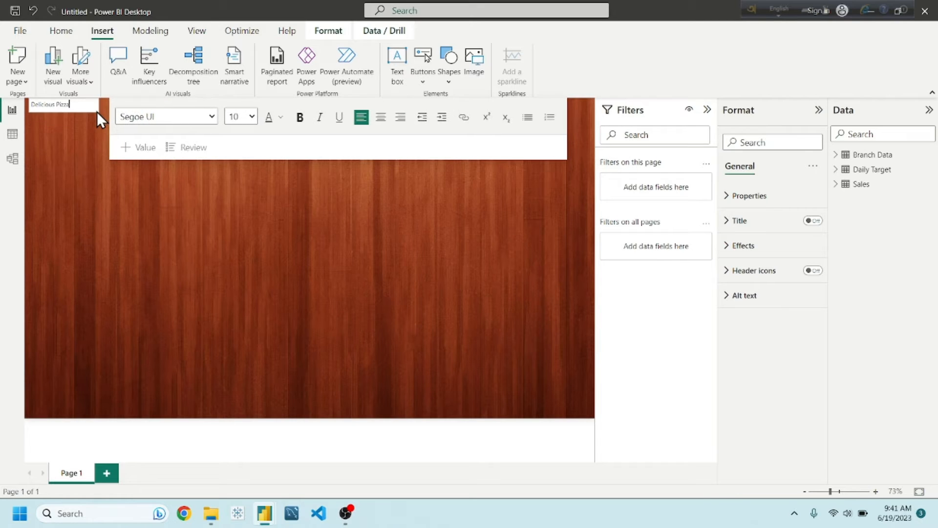
# Step: Try font sizes 36 and 8 for the text box and enlarge the box to about 265 by 148
pyautogui.click(251, 117)
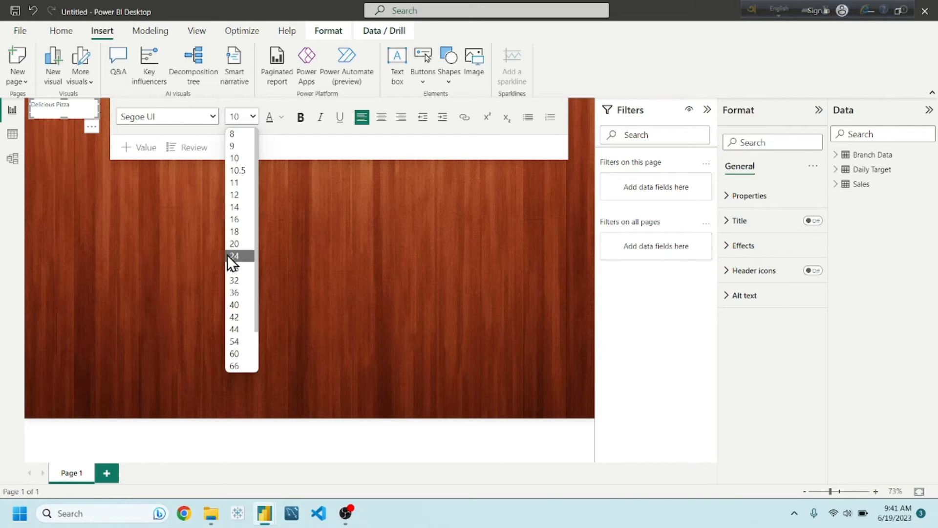
pyautogui.click(239, 293)
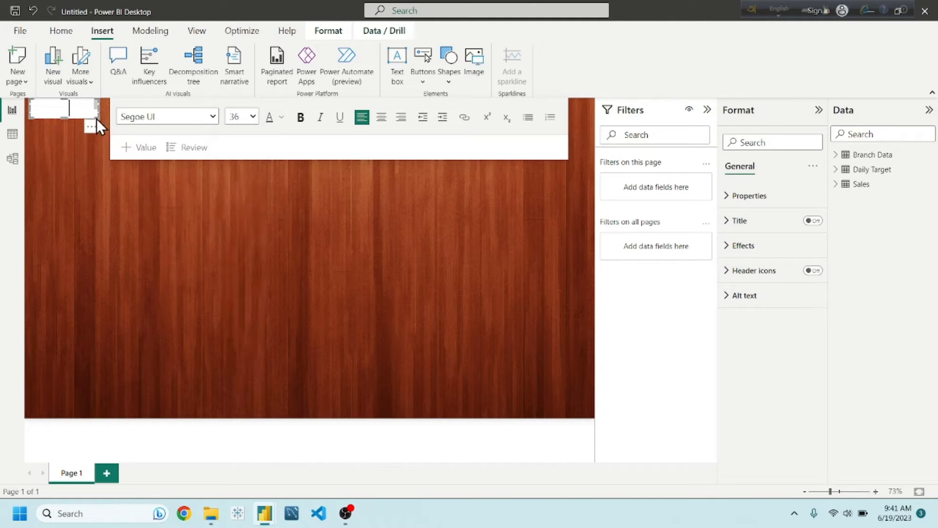
pyautogui.moveTo(96, 115); pyautogui.dragTo(147, 162)
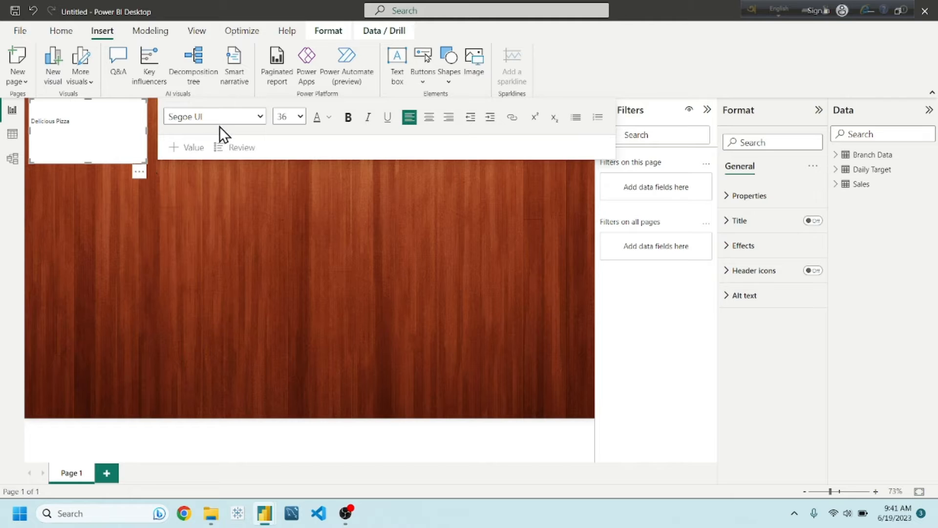
pyautogui.click(297, 119)
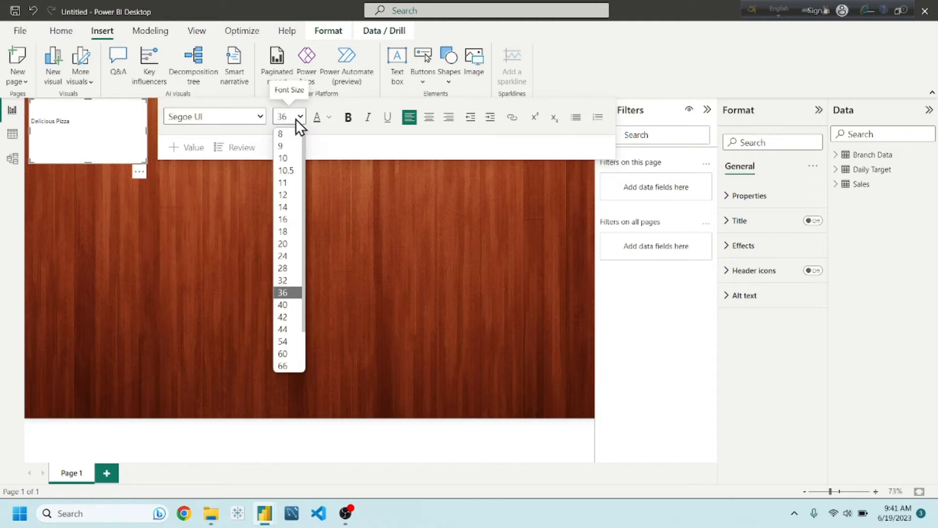
pyautogui.click(285, 134)
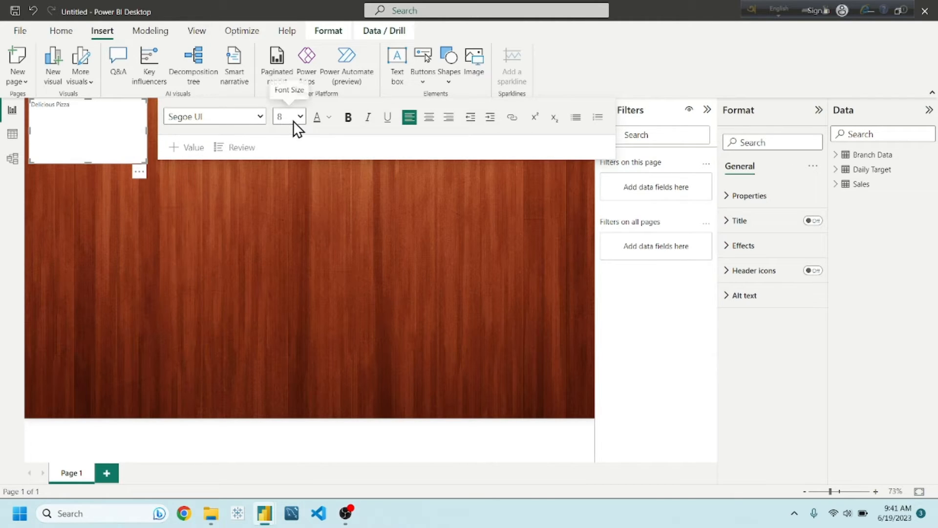
# Step: Examine the title and size settings available for the text box
pyautogui.click(756, 223)
pyautogui.click(741, 222)
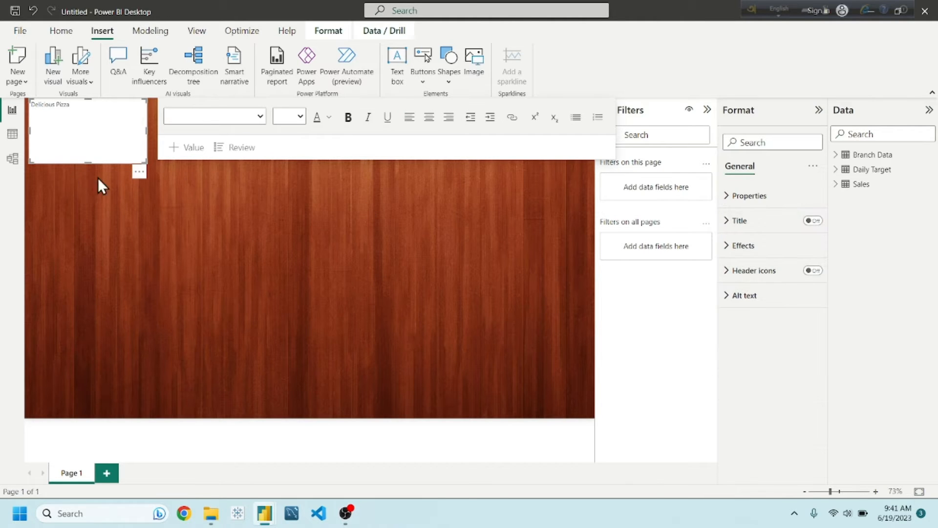
pyautogui.click(113, 137)
pyautogui.click(745, 222)
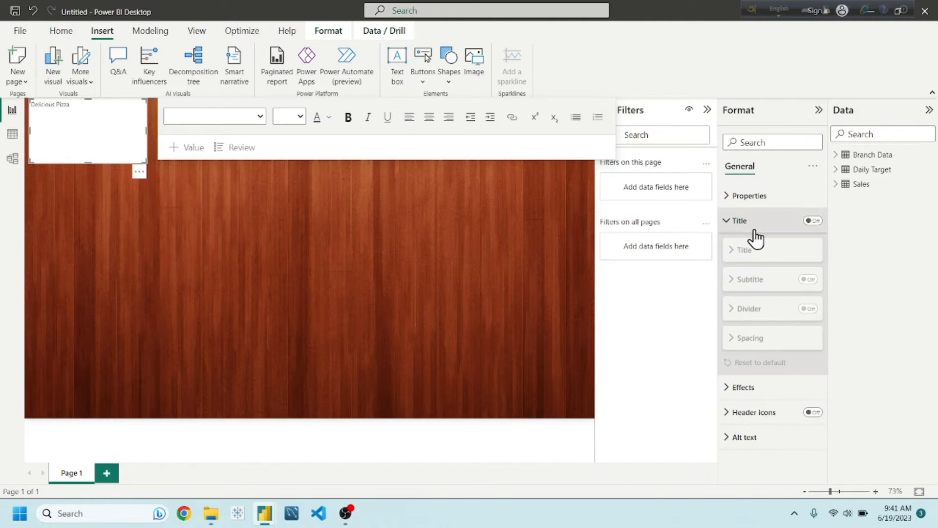
pyautogui.click(755, 218)
pyautogui.click(753, 197)
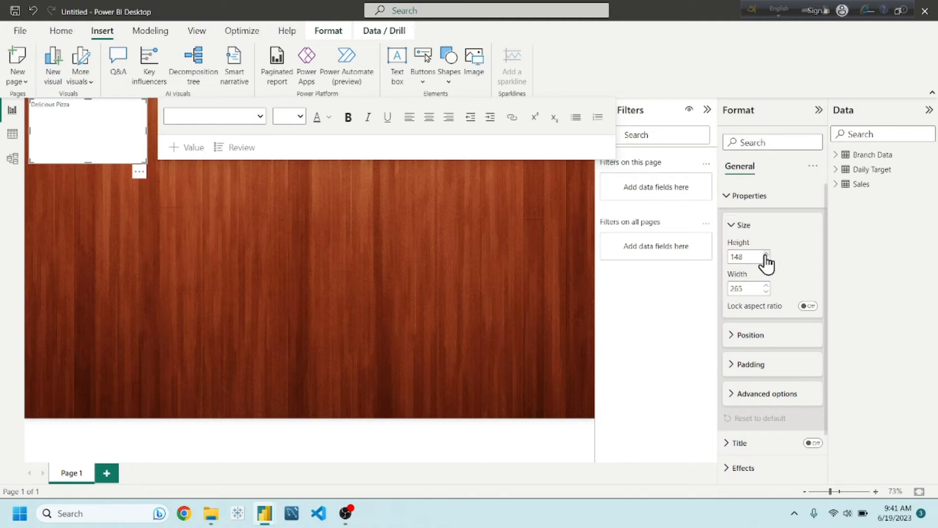
pyautogui.click(746, 196)
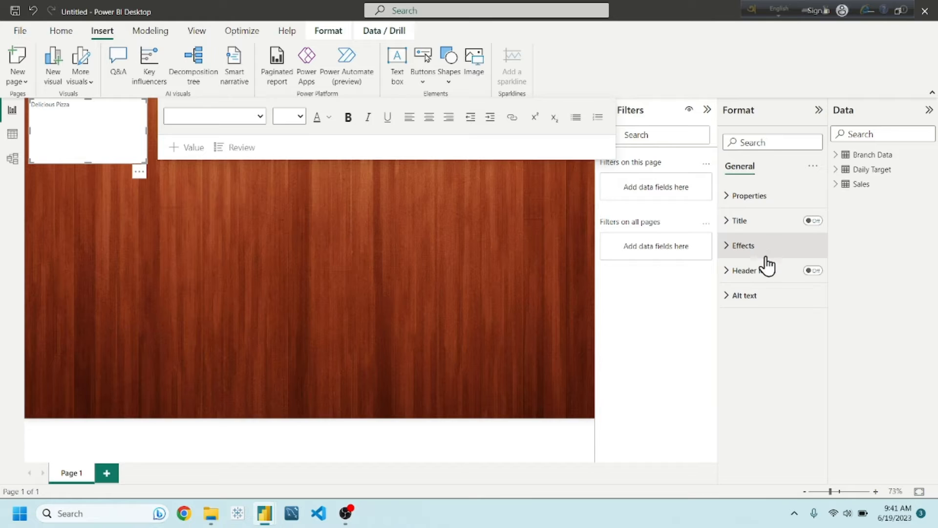
# Step: Turn on the text box's title, clear the body text and set the title text to Delicious Pizza
pyautogui.click(815, 222)
pyautogui.click(92, 106)
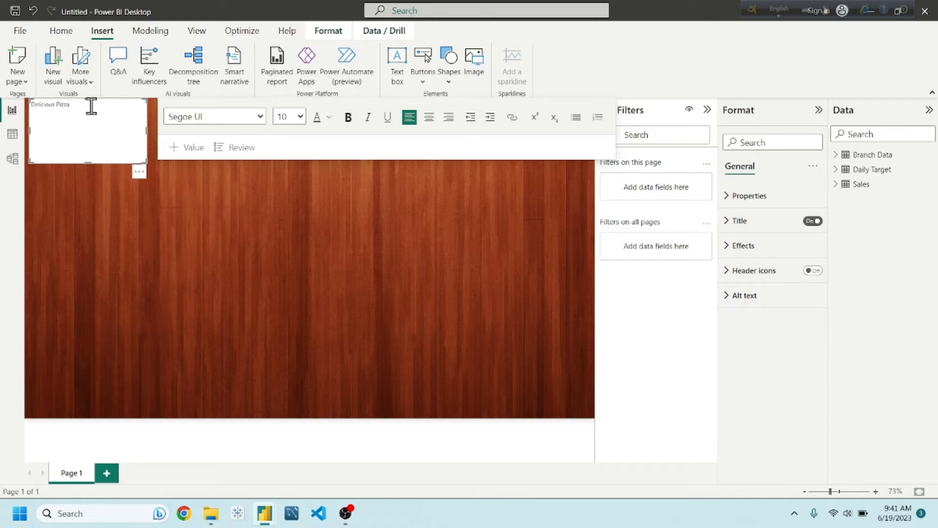
pyautogui.click(757, 221)
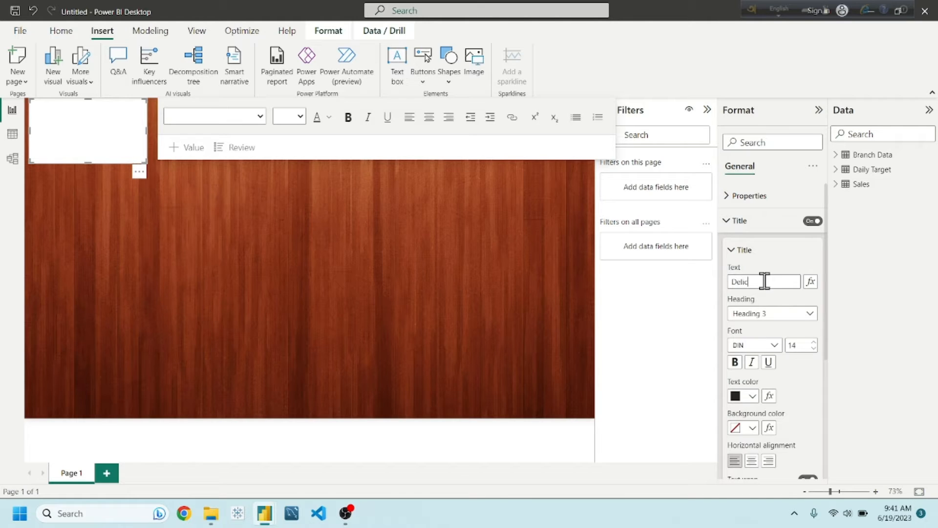
pyautogui.click(764, 282)
pyautogui.write('Delicious Piuzza')
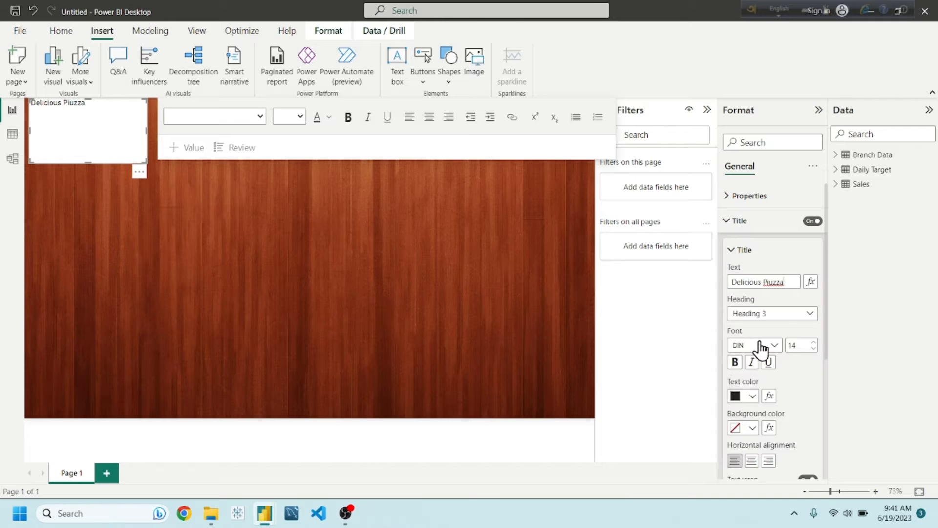
pyautogui.click(773, 282)
# Step: Set the title's font size to 40 and resize the text box wider and shorter to fit the title on one line
pyautogui.scroll(-1, 776, 359)
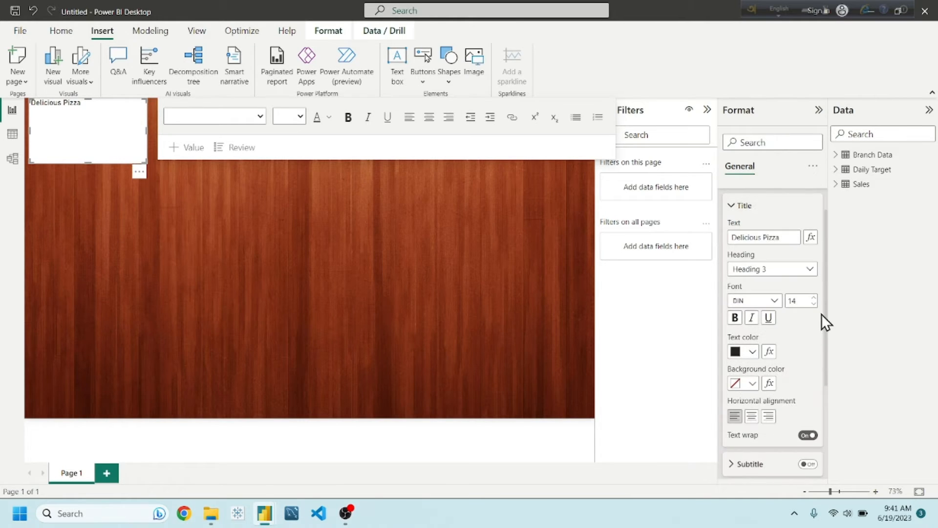
pyautogui.click(814, 297)
pyautogui.click(814, 298)
pyautogui.click(814, 297)
pyautogui.click(814, 298)
pyautogui.click(814, 297)
pyautogui.click(814, 297)
pyautogui.click(814, 297)
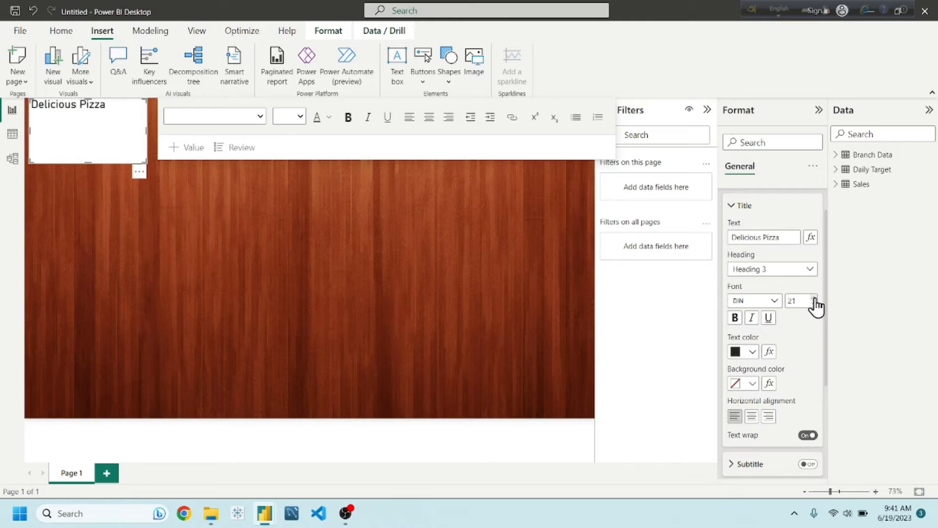
pyautogui.click(814, 297)
pyautogui.click(814, 298)
pyautogui.click(814, 297)
pyautogui.click(814, 297)
pyautogui.click(814, 298)
pyautogui.click(814, 297)
pyautogui.click(814, 297)
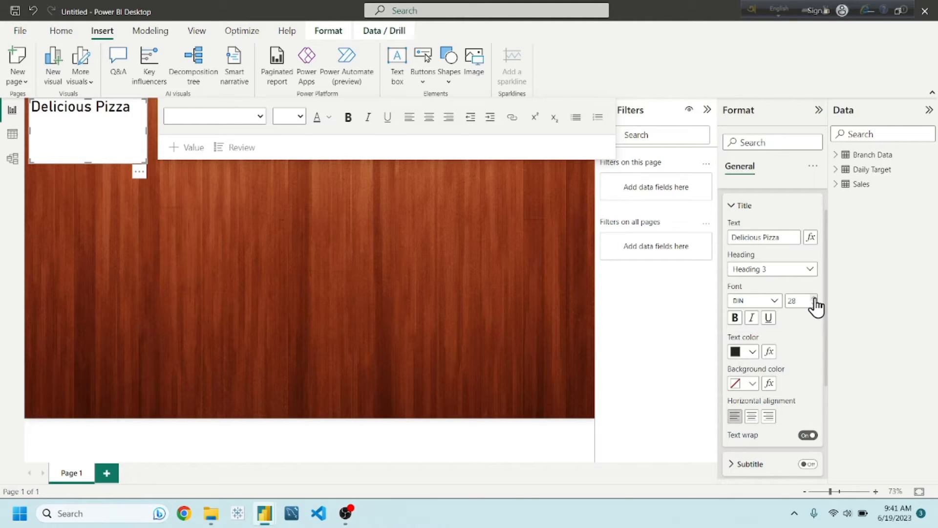
pyautogui.click(813, 298)
pyautogui.click(813, 297)
pyautogui.click(814, 298)
pyautogui.click(814, 297)
pyautogui.click(814, 297)
pyautogui.click(814, 298)
pyautogui.click(814, 297)
pyautogui.click(814, 297)
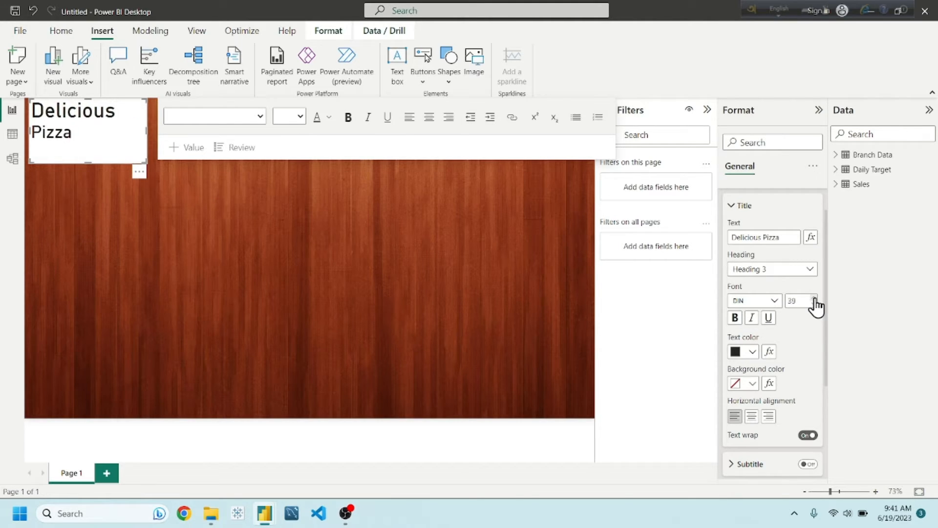
pyautogui.click(814, 298)
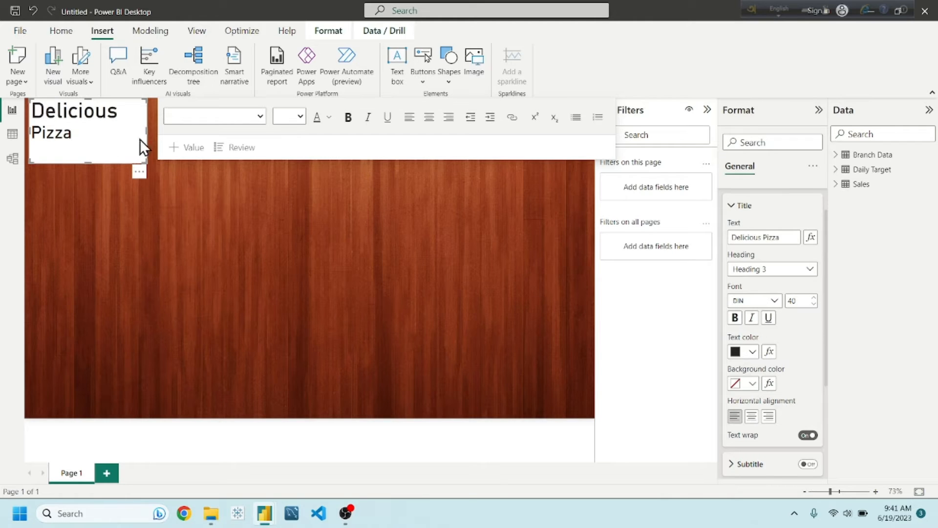
pyautogui.moveTo(146, 159); pyautogui.dragTo(204, 138)
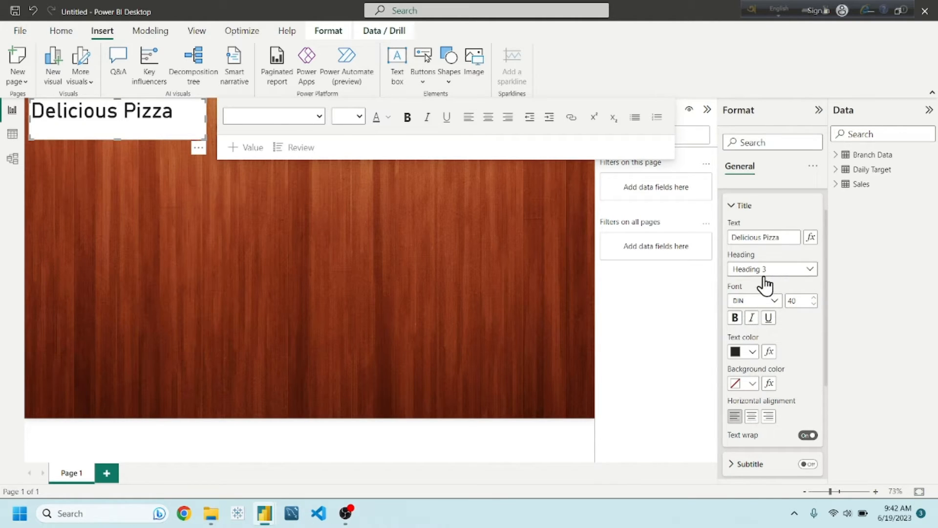
# Step: Center the Delicious Pizza title horizontally within its text box
pyautogui.scroll(2, 764, 283)
pyautogui.scroll(-7, 774, 312)
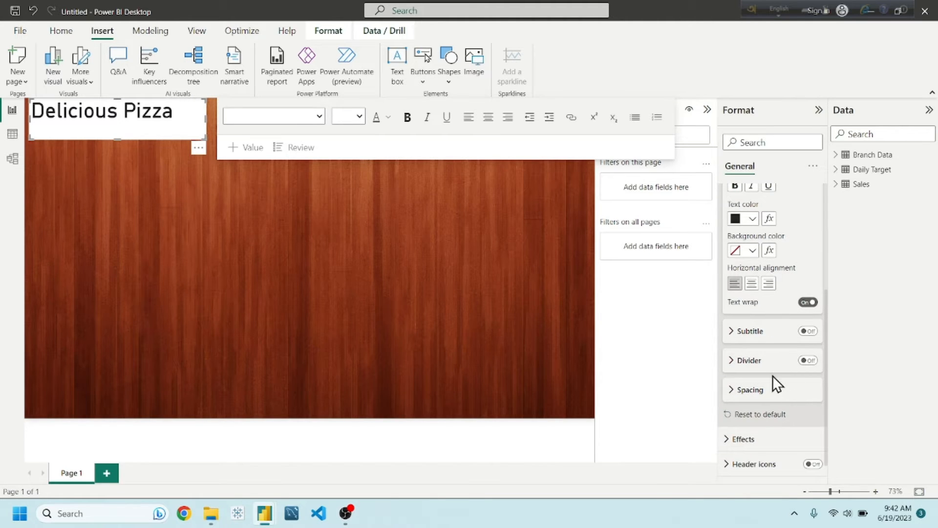
pyautogui.click(757, 363)
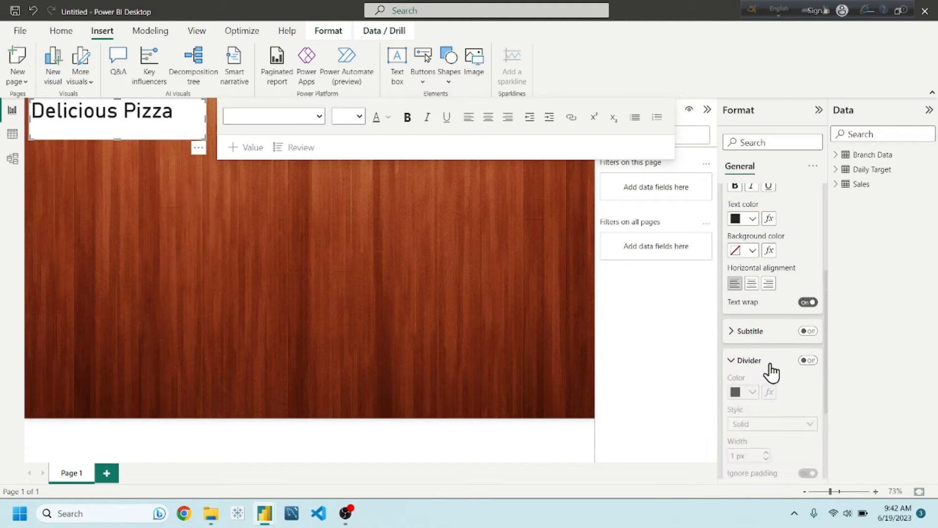
pyautogui.click(771, 372)
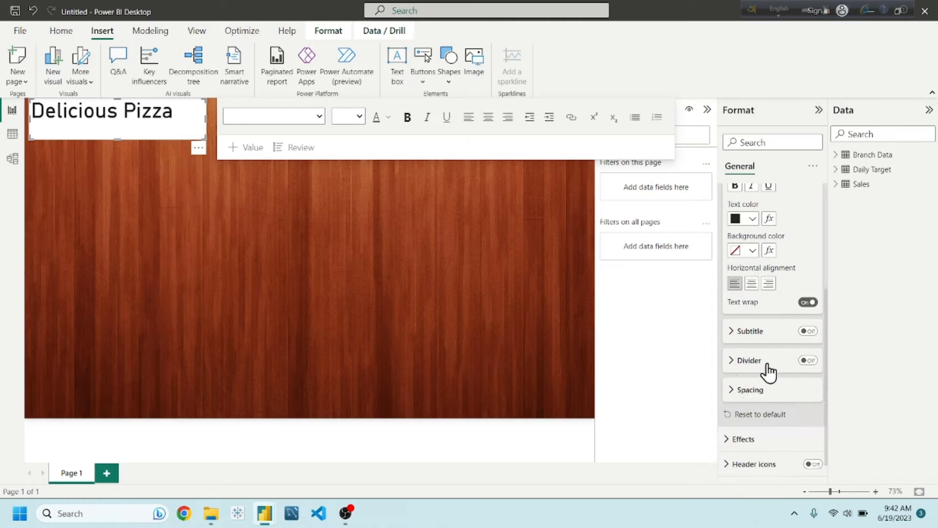
pyautogui.click(751, 283)
# Step: Move the Delicious Pizza text box slightly in from the page corner and turn off its background
pyautogui.scroll(1, 763, 325)
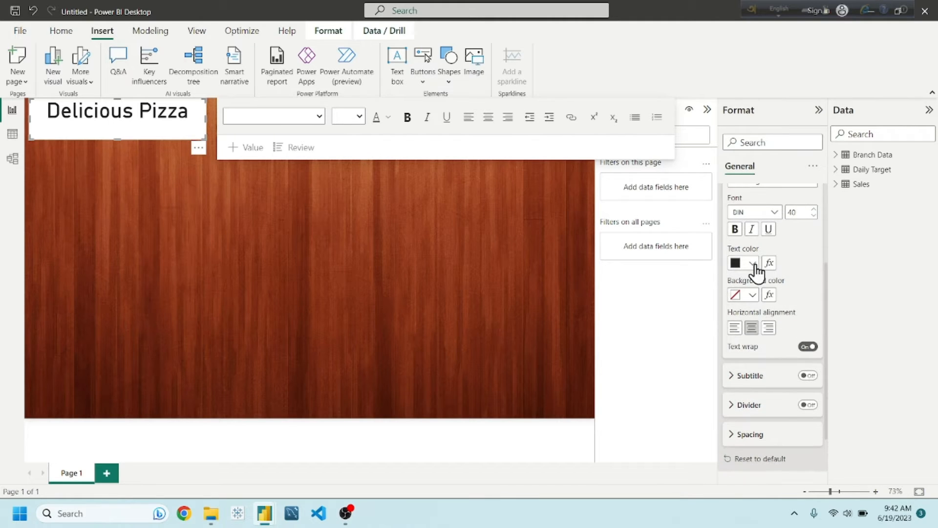
pyautogui.scroll(-2, 771, 378)
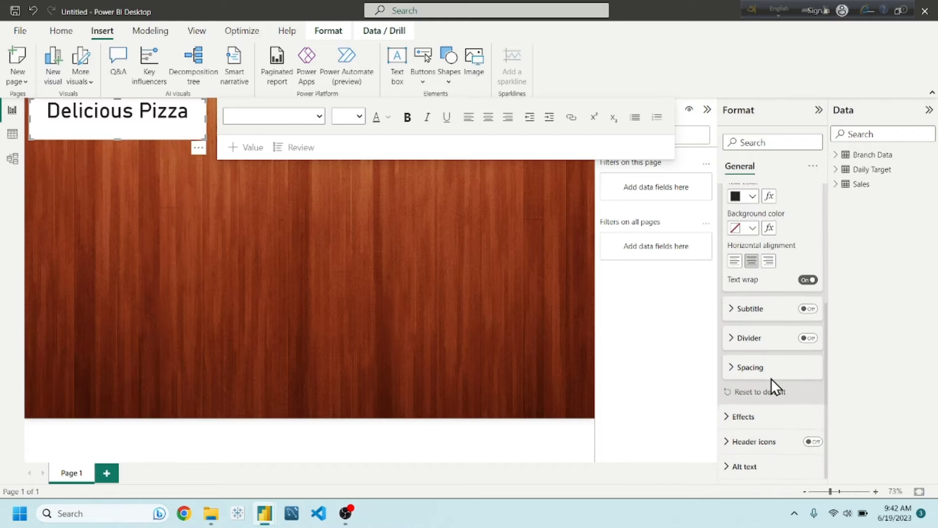
pyautogui.scroll(5, 761, 439)
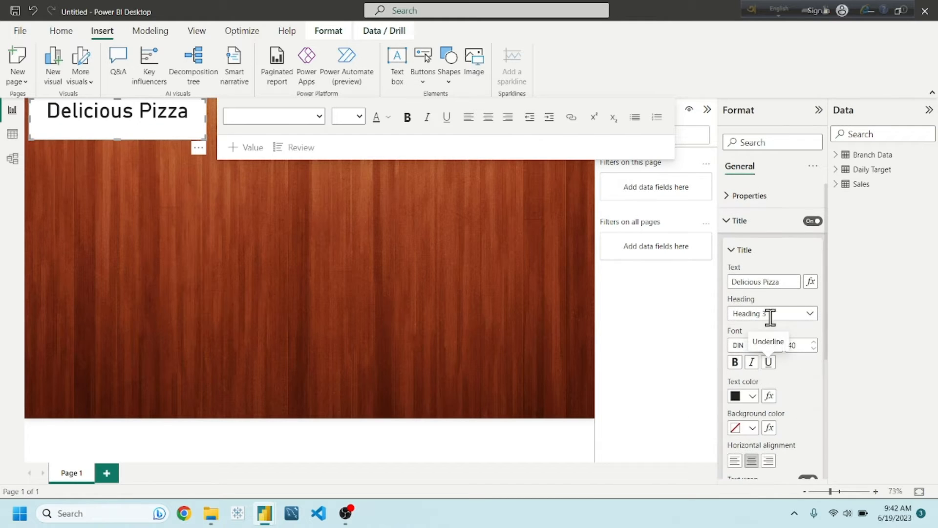
pyautogui.click(745, 197)
pyautogui.click(746, 197)
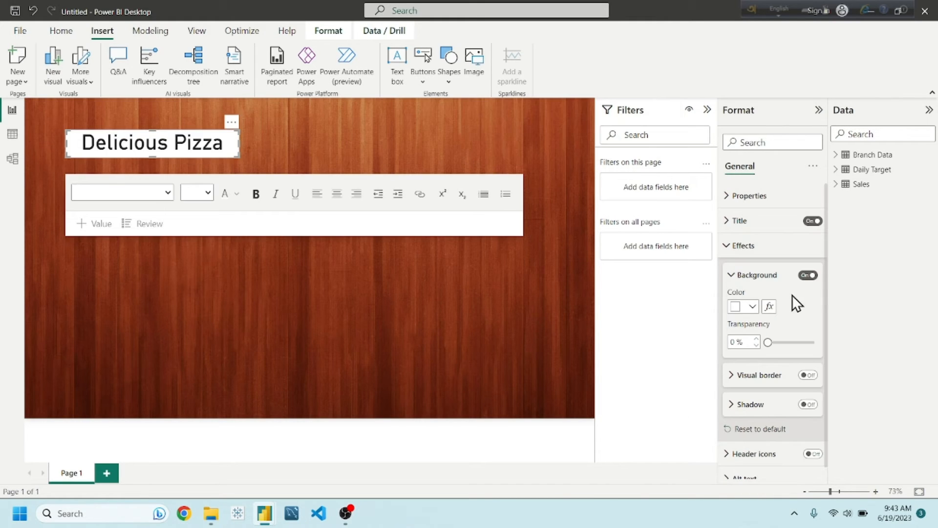
pyautogui.click(808, 275)
# Step: Set the Delicious Pizza title's text color to white and shift the title to make room for a logo before it
pyautogui.click(757, 224)
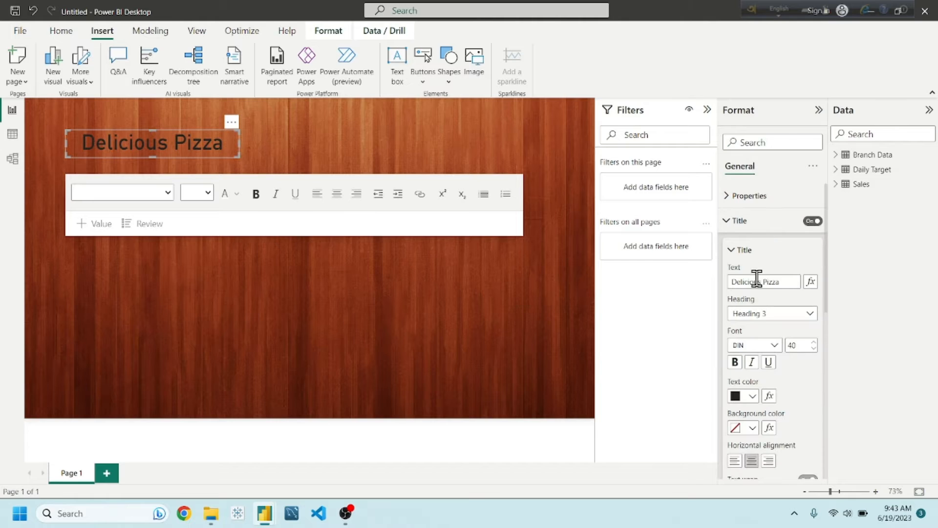
pyautogui.scroll(-3, 755, 379)
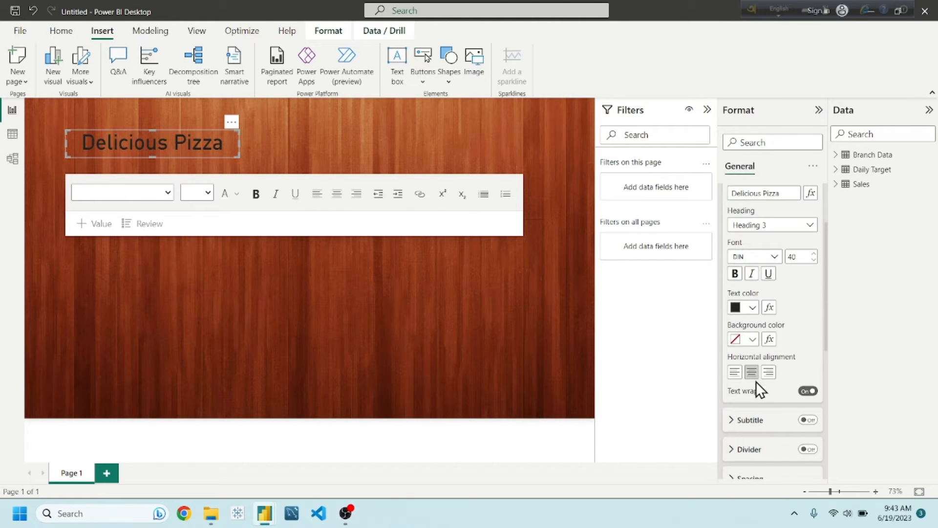
pyautogui.click(752, 306)
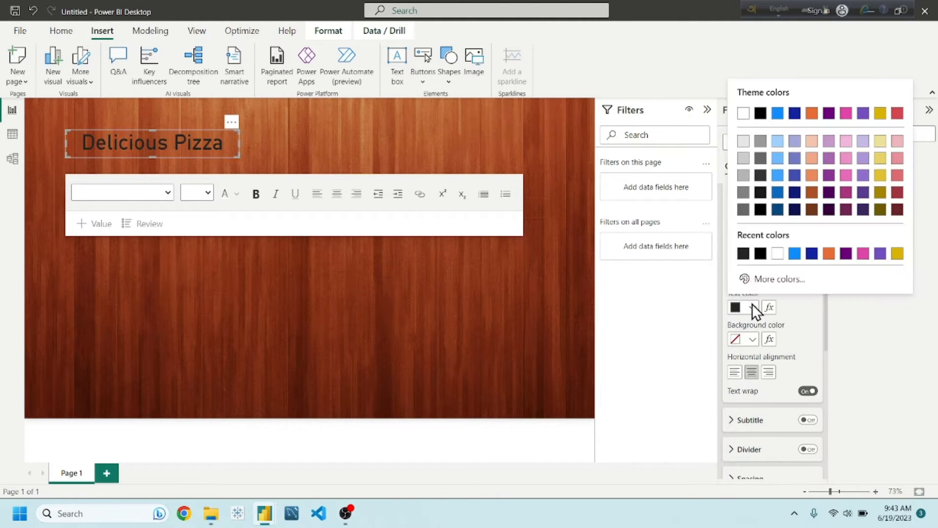
pyautogui.click(777, 253)
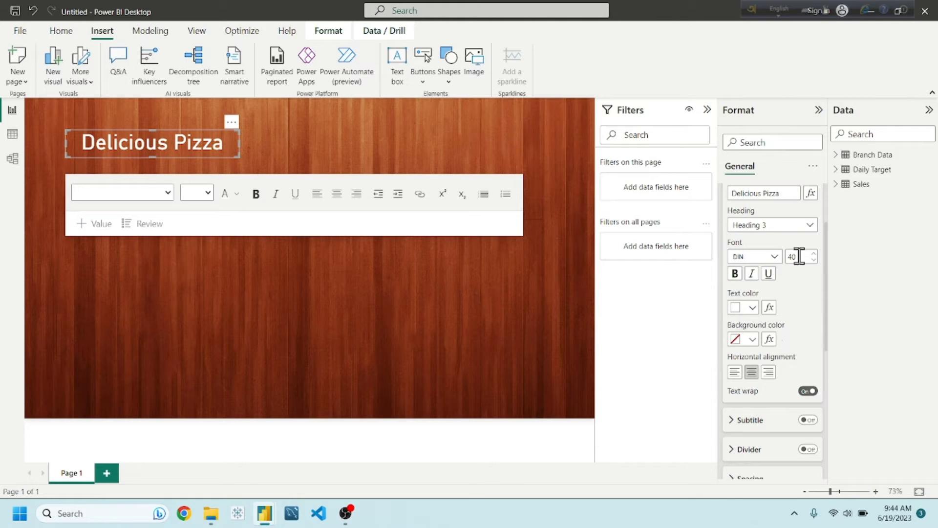
pyautogui.click(316, 154)
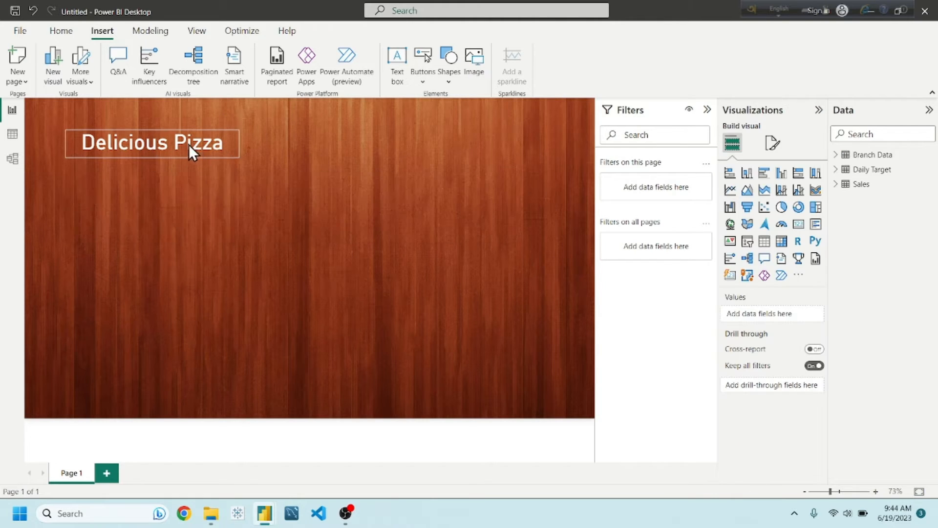
pyautogui.click(205, 138)
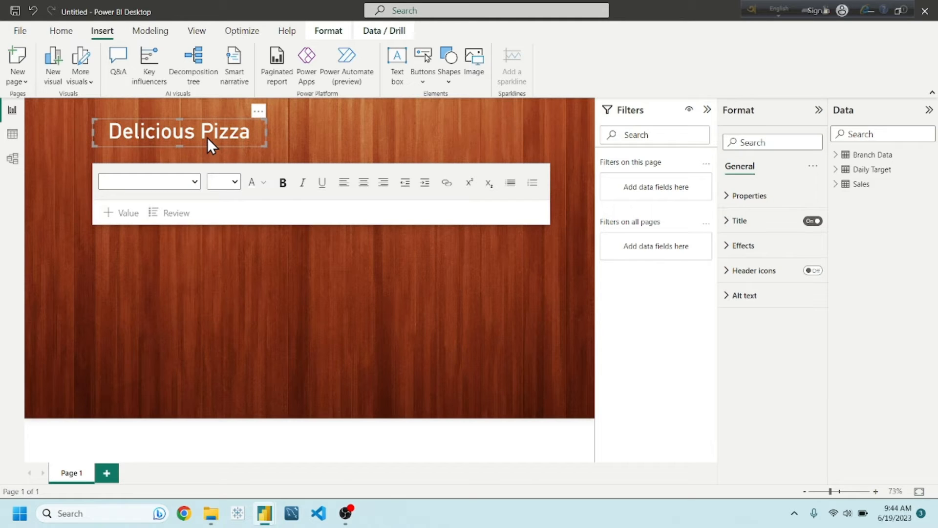
pyautogui.click(263, 266)
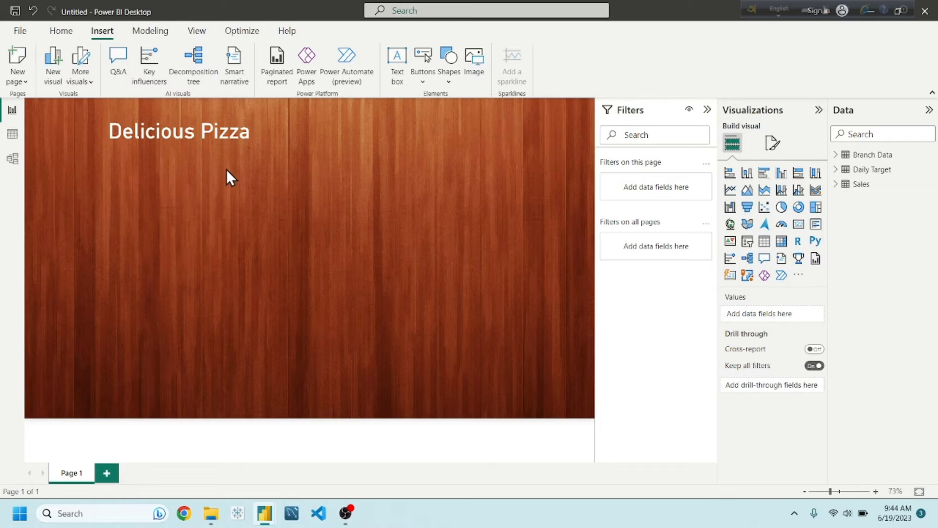
# Step: Insert the Logo image from the Delicious Pizza folder onto the page
pyautogui.click(63, 34)
pyautogui.click(101, 33)
pyautogui.click(482, 67)
pyautogui.click(206, 117)
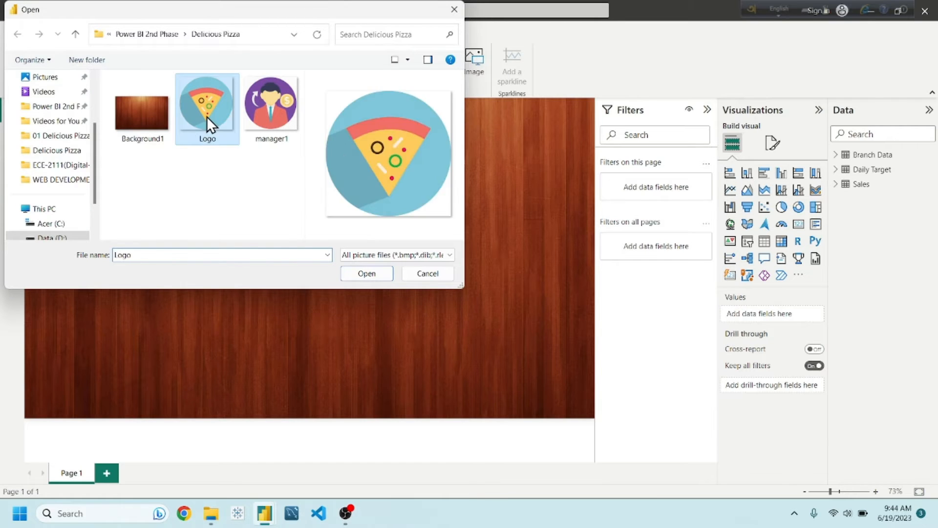
pyautogui.doubleClick(206, 118)
# Step: Shrink the pizza logo to a small icon in the page's upper-left corner and align the title right beside it
pyautogui.moveTo(161, 275); pyautogui.dragTo(78, 158)
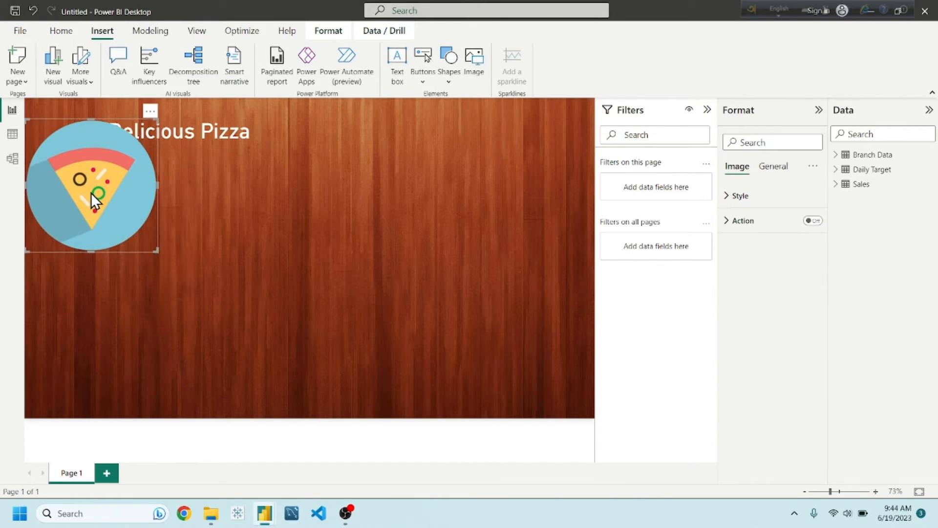
pyautogui.click(156, 252)
pyautogui.click(148, 244)
pyautogui.moveTo(157, 251); pyautogui.dragTo(64, 118)
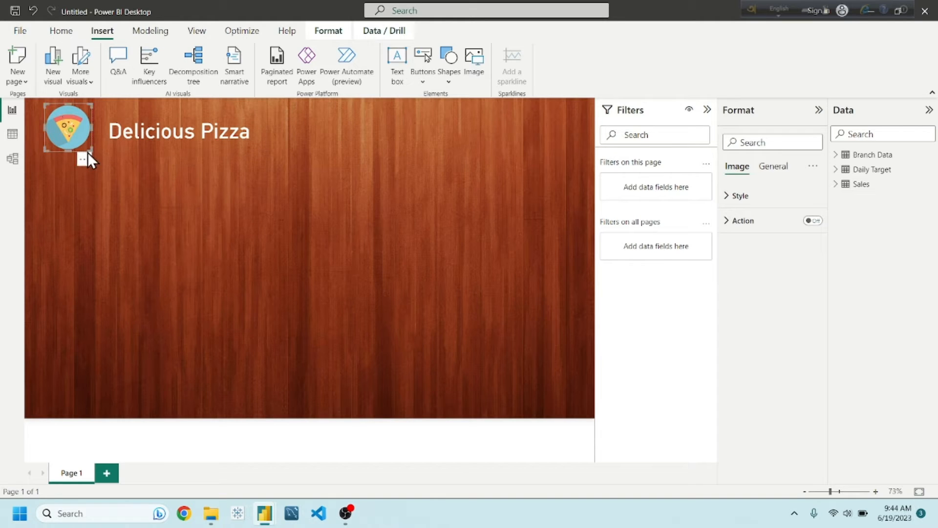
pyautogui.moveTo(128, 131); pyautogui.dragTo(121, 129)
pyautogui.click(203, 266)
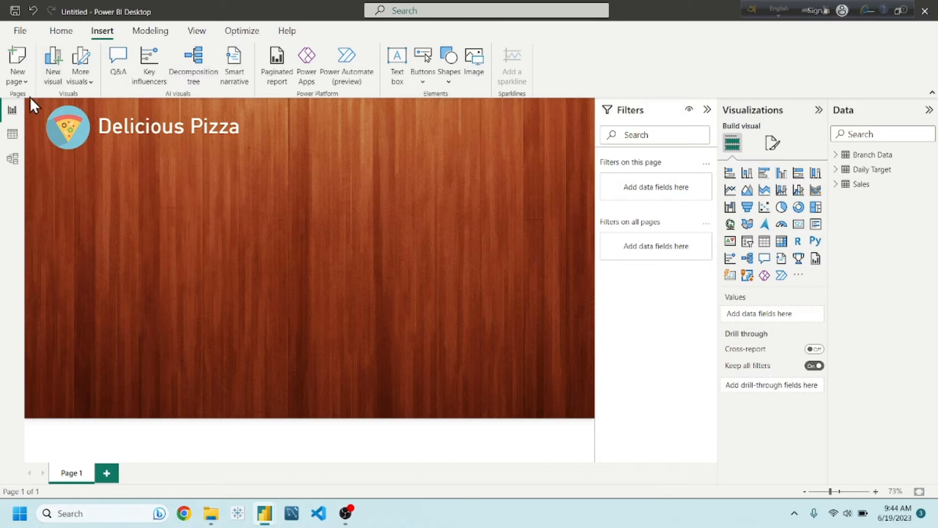
# Step: Add a card visual to the report page and place it in the upper middle, below the title
pyautogui.click(59, 31)
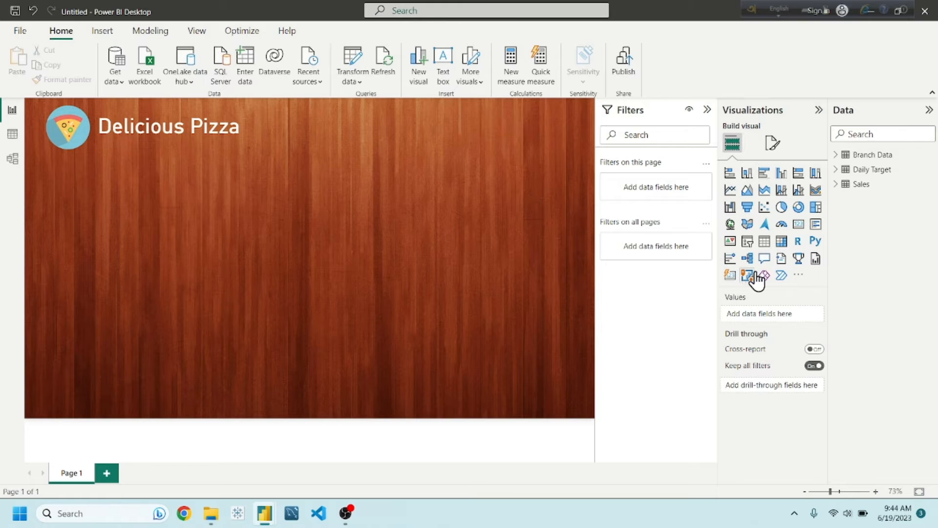
pyautogui.click(798, 224)
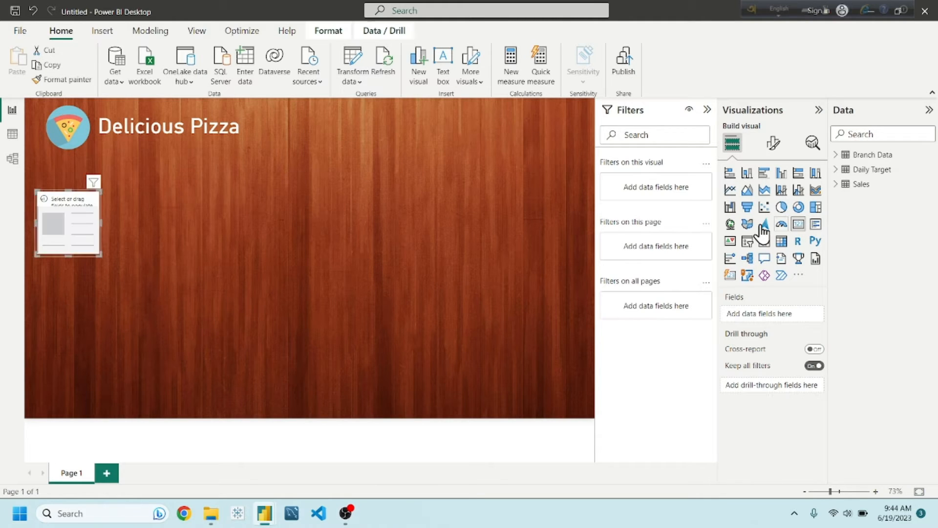
pyautogui.moveTo(76, 243); pyautogui.dragTo(380, 192)
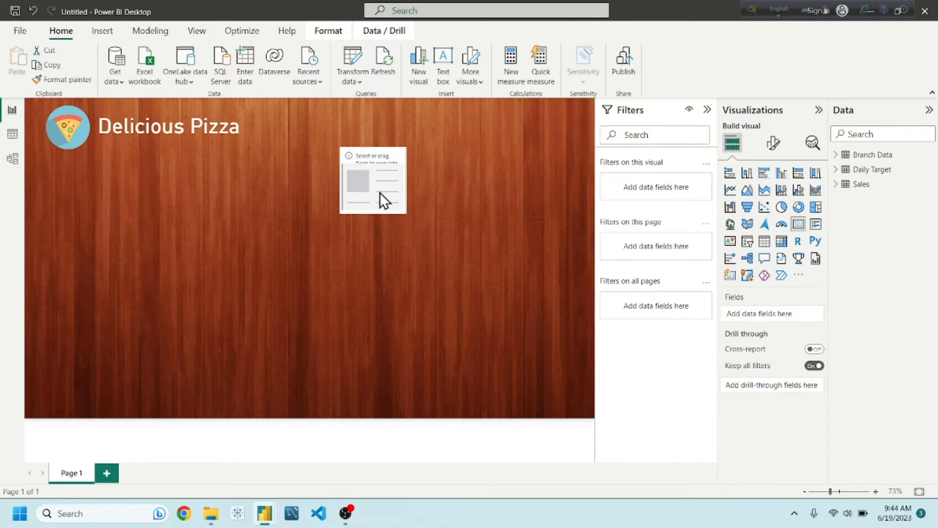
# Step: Show Sales Amount from the Sales table in the card and enlarge the card to about 379 wide by 182 high
pyautogui.click(846, 192)
pyautogui.click(840, 186)
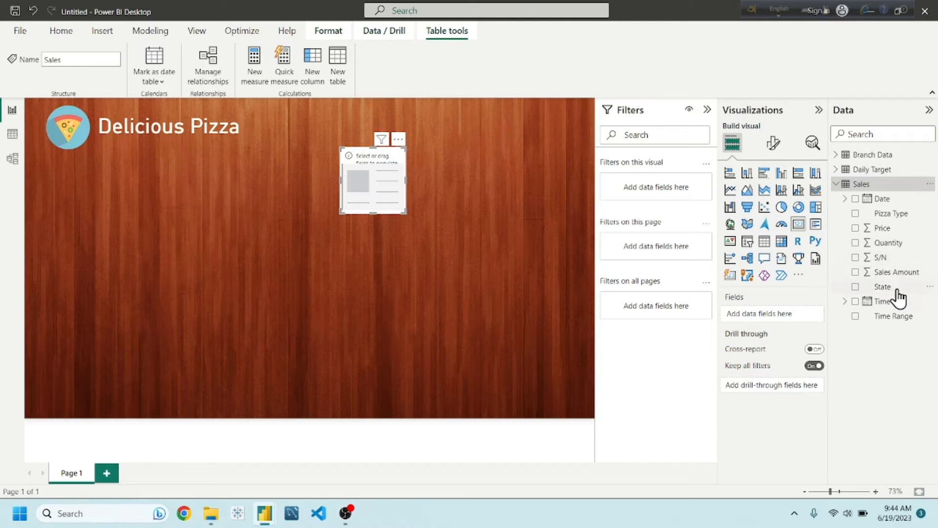
pyautogui.moveTo(890, 274); pyautogui.dragTo(786, 316)
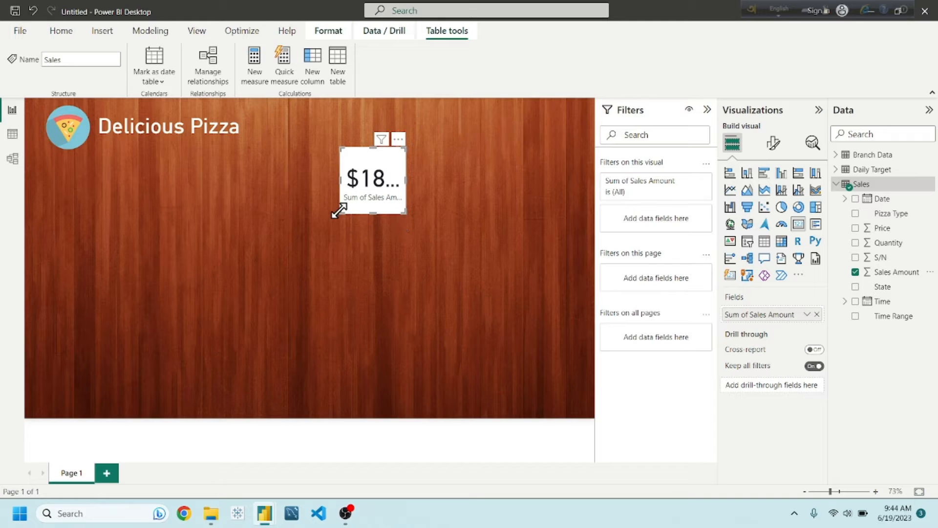
pyautogui.moveTo(340, 213); pyautogui.dragTo(238, 227)
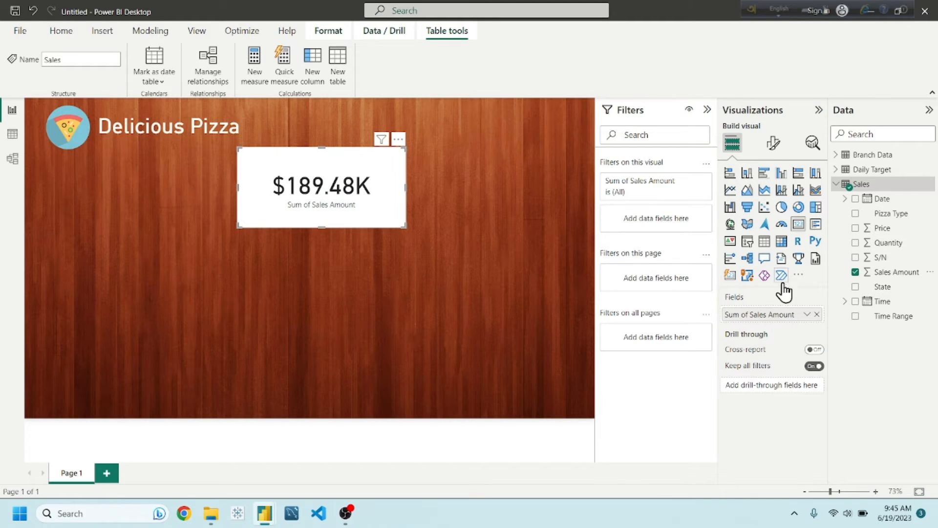
# Step: Turn off the background of the Sales Amount card
pyautogui.click(771, 145)
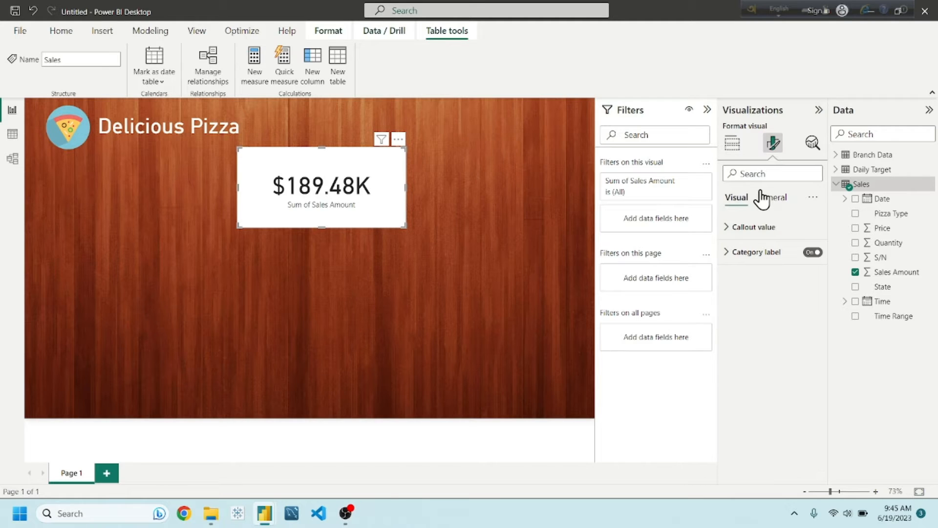
pyautogui.click(770, 197)
pyautogui.click(748, 226)
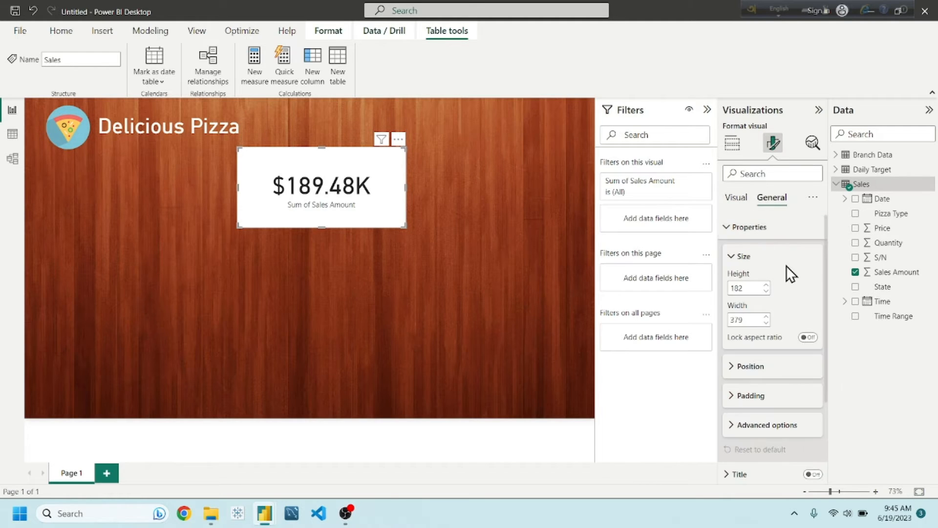
pyautogui.click(758, 227)
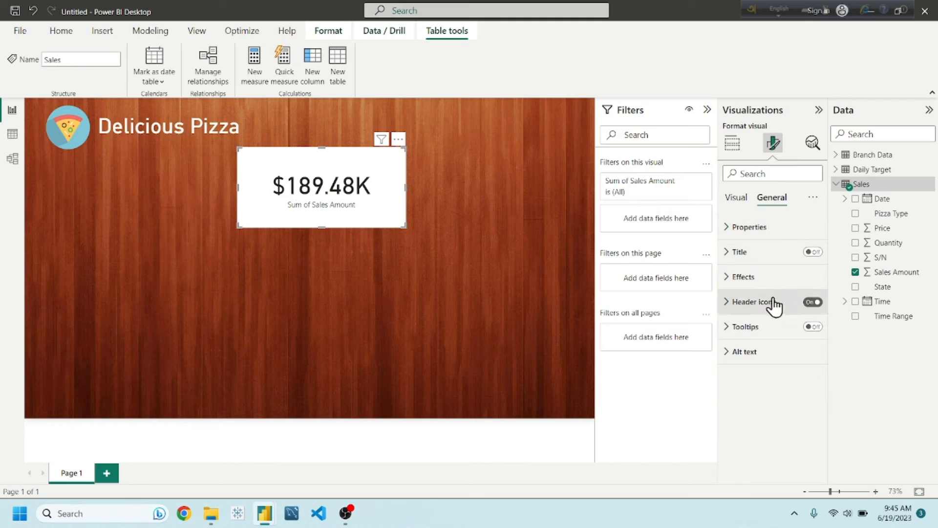
pyautogui.click(769, 277)
pyautogui.click(807, 309)
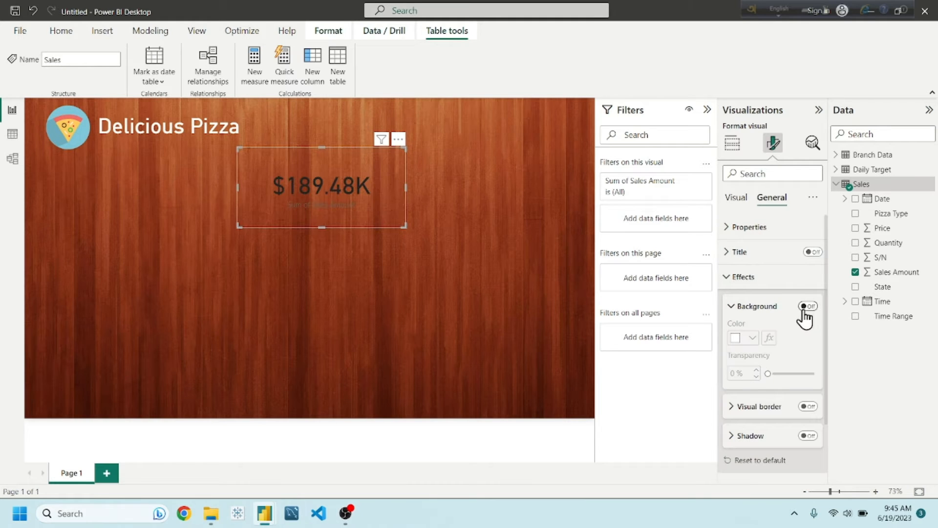
# Step: Turn off the category label of the Sales Amount card
pyautogui.click(754, 260)
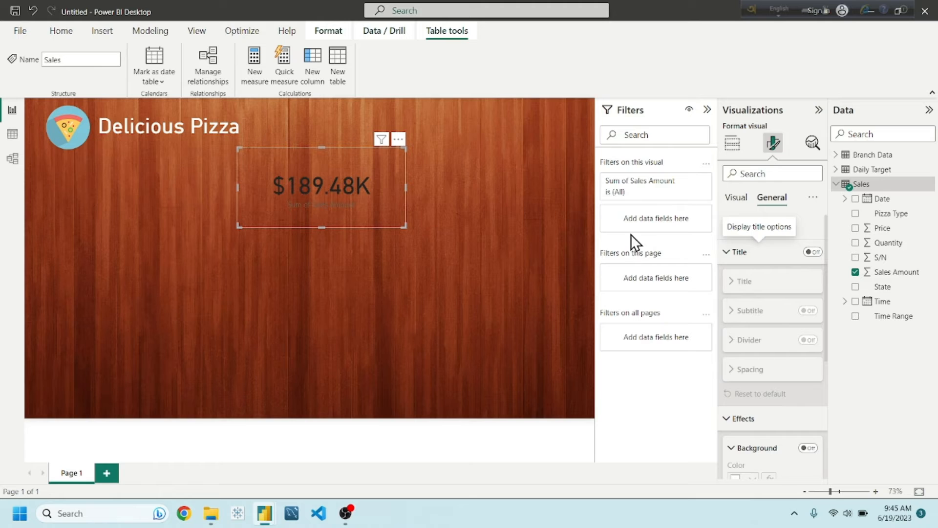
pyautogui.click(743, 252)
pyautogui.click(747, 253)
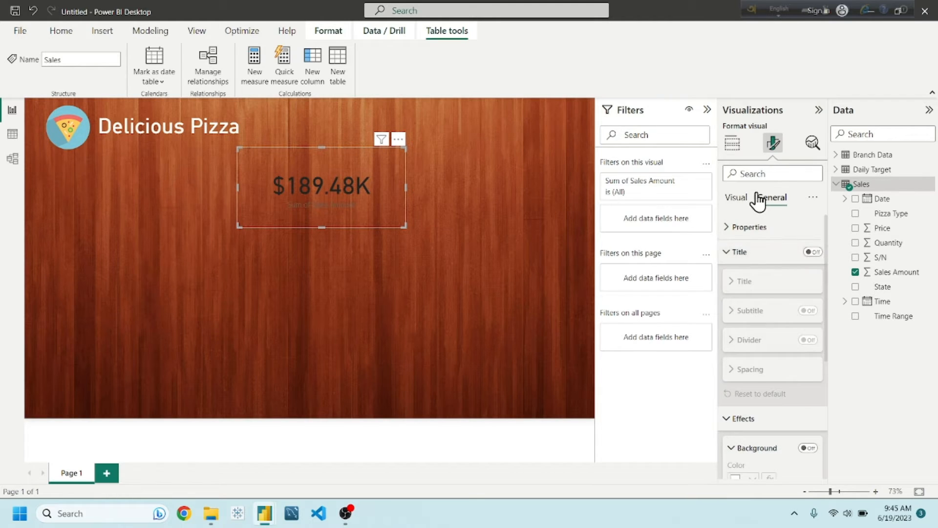
pyautogui.click(738, 198)
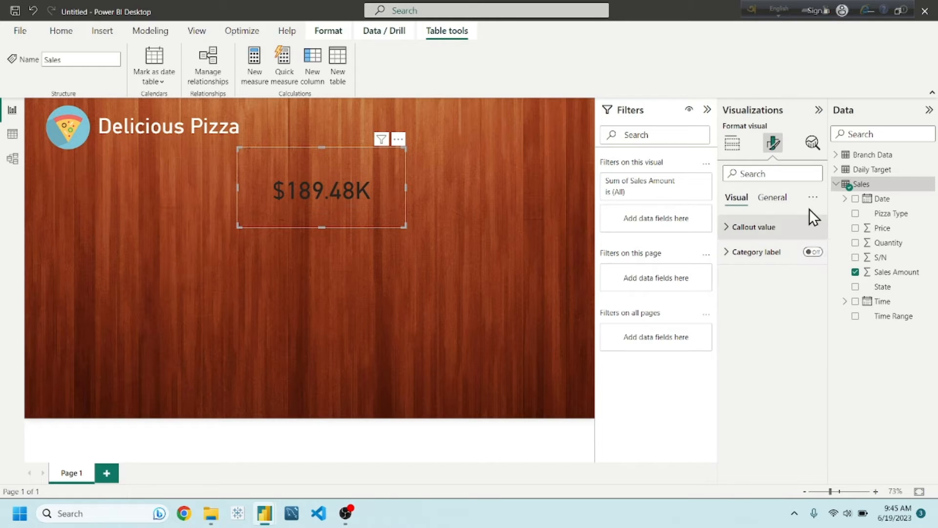
# Step: Turn on the card's title and set its text to Total Sales
pyautogui.click(782, 200)
pyautogui.click(803, 252)
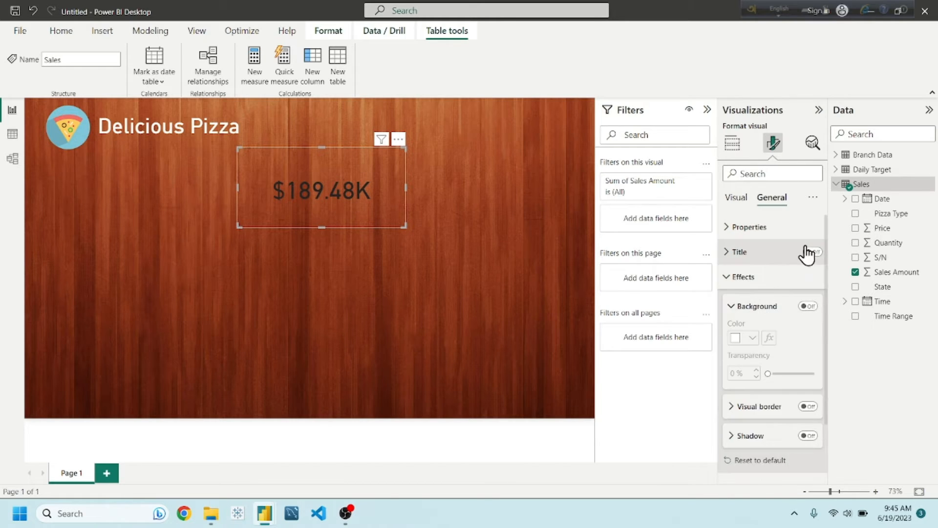
pyautogui.click(798, 255)
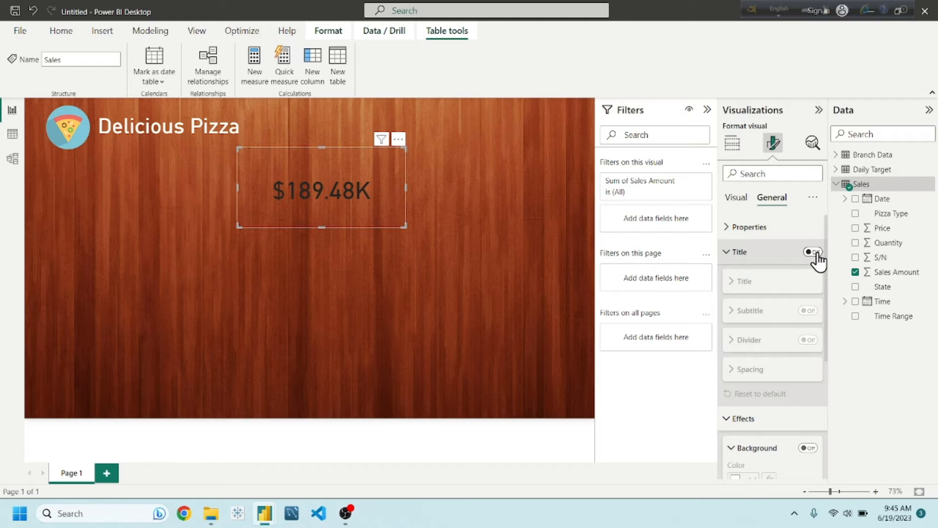
pyautogui.click(813, 252)
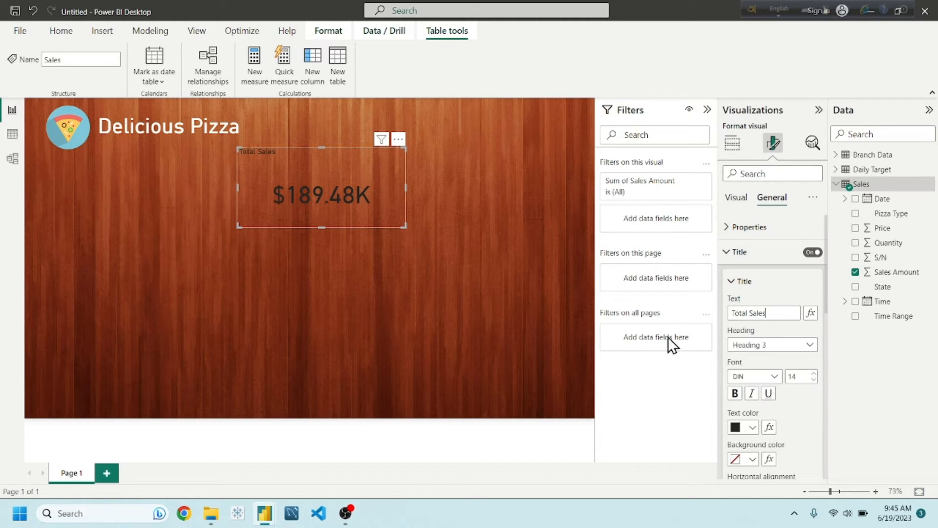
pyautogui.scroll(-2, 781, 368)
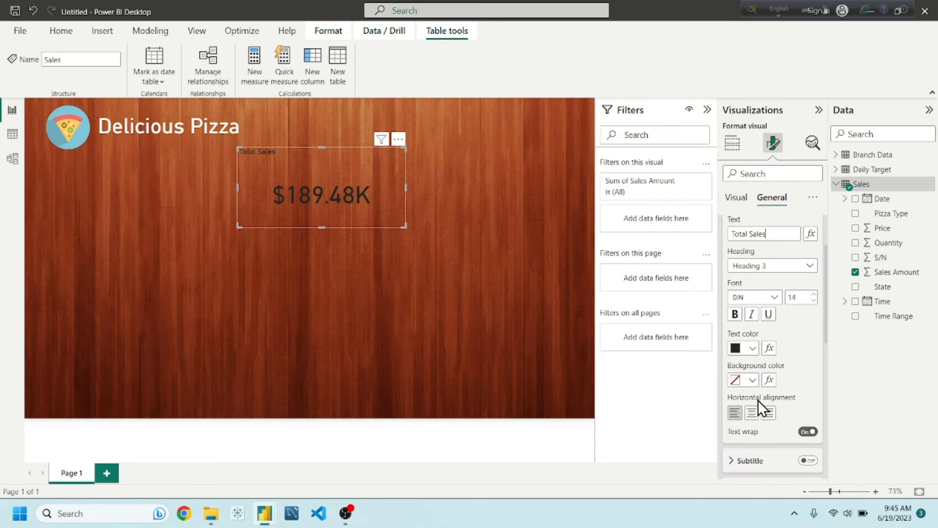
# Step: Center the Total Sales card's title horizontally and set its font size to 26
pyautogui.click(756, 414)
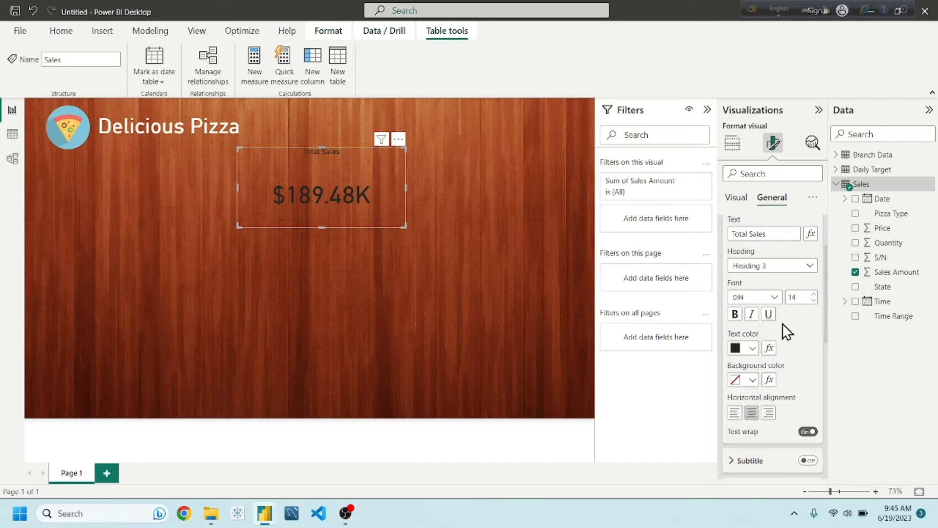
pyautogui.scroll(1, 782, 323)
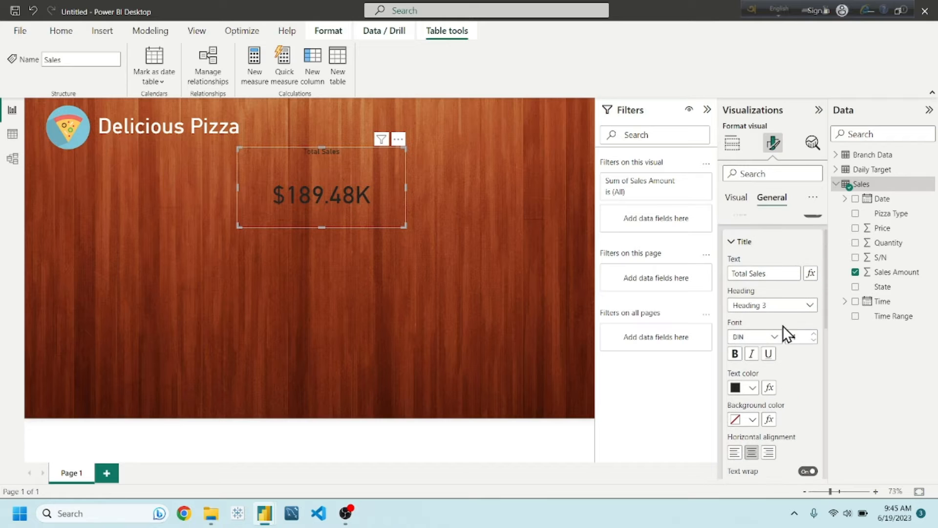
pyautogui.click(815, 334)
pyautogui.click(814, 335)
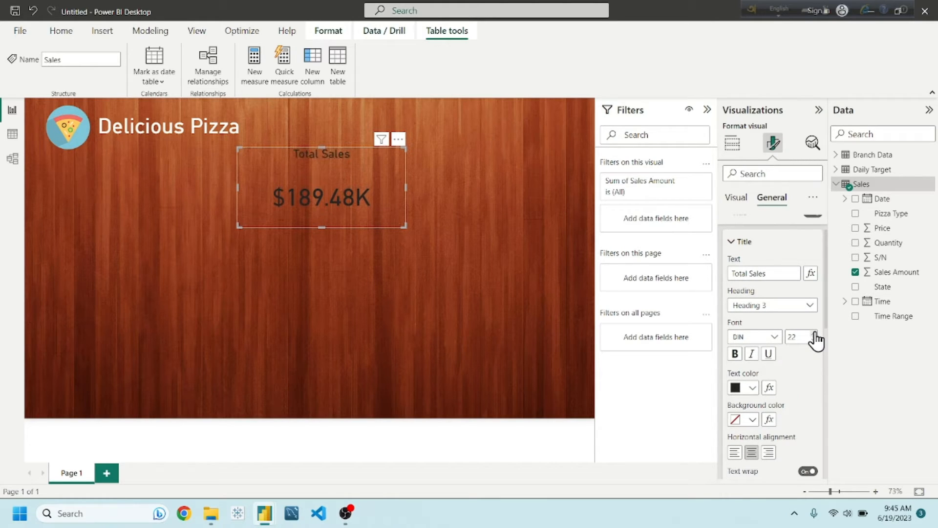
pyautogui.click(814, 341)
pyautogui.click(813, 341)
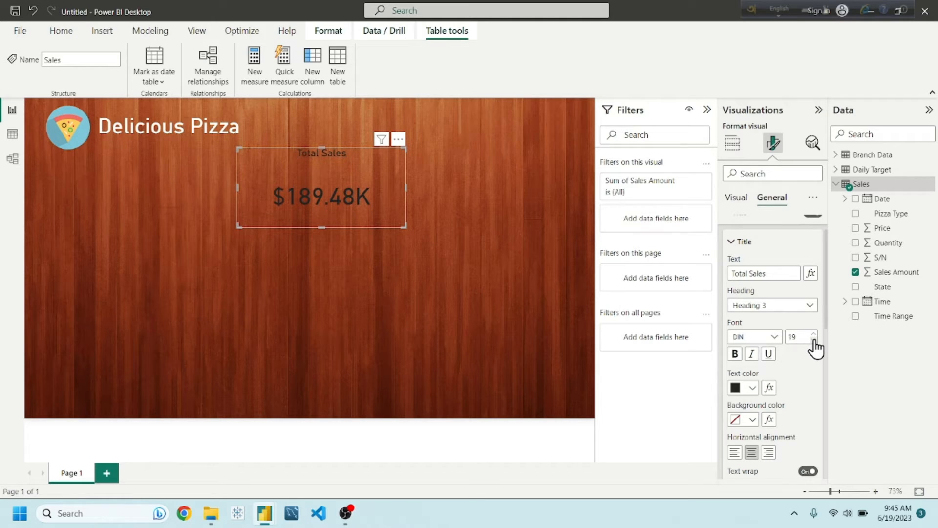
pyautogui.click(814, 334)
pyautogui.click(814, 335)
pyautogui.click(814, 334)
pyautogui.click(814, 334)
pyautogui.click(814, 334)
pyautogui.click(813, 334)
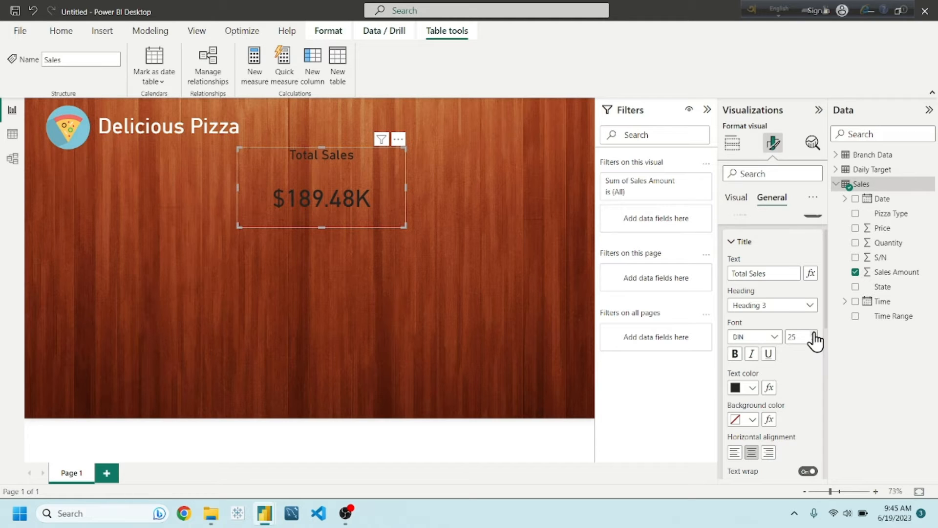
pyautogui.click(813, 334)
# Step: Set the callout value color of the Total Sales card to white
pyautogui.scroll(-8, 752, 398)
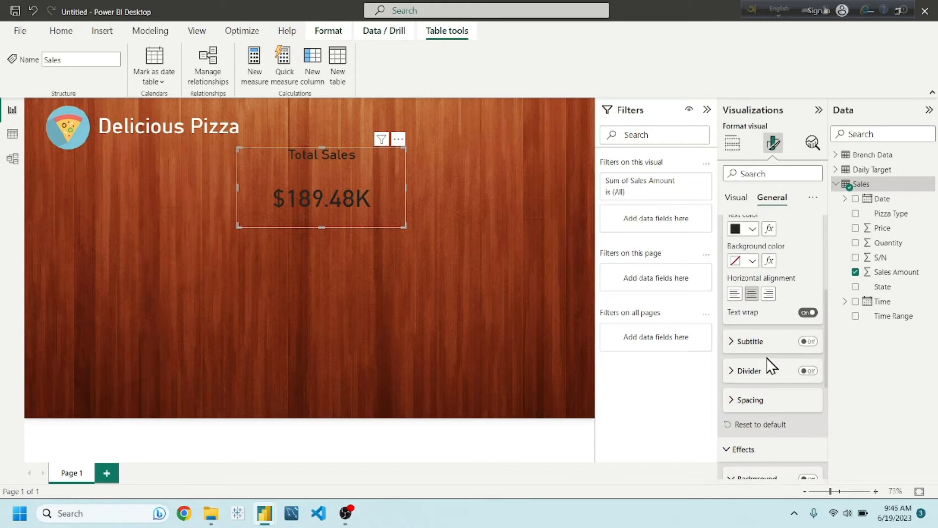
pyautogui.scroll(-4, 767, 361)
pyautogui.scroll(-3, 770, 363)
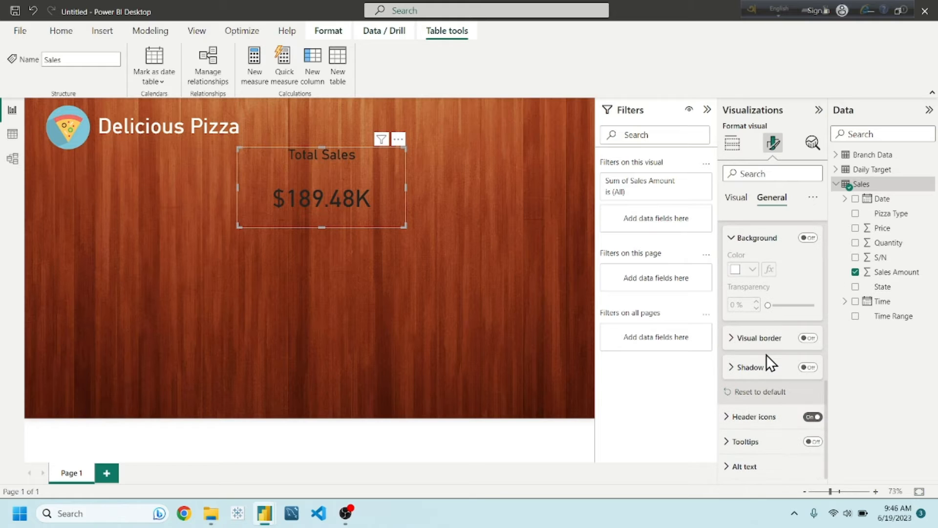
pyautogui.scroll(5, 775, 360)
pyautogui.scroll(-5, 775, 360)
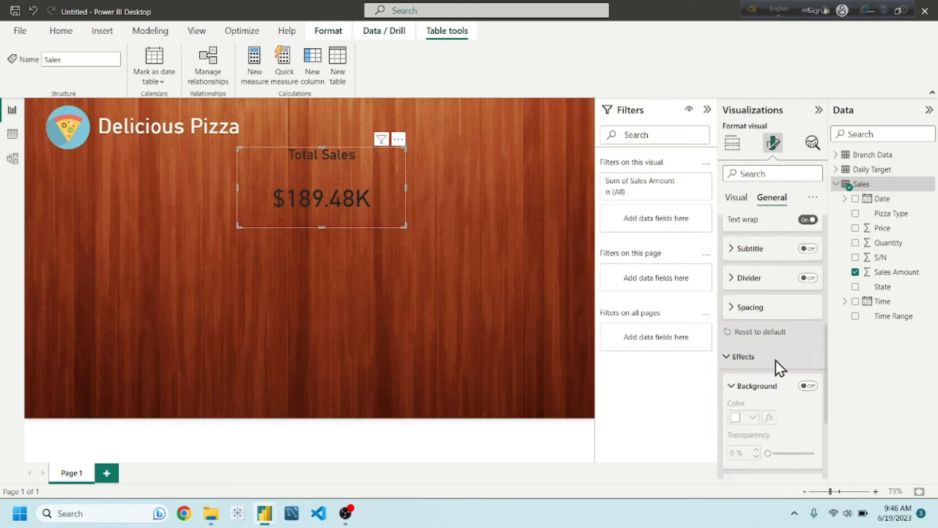
pyautogui.click(771, 422)
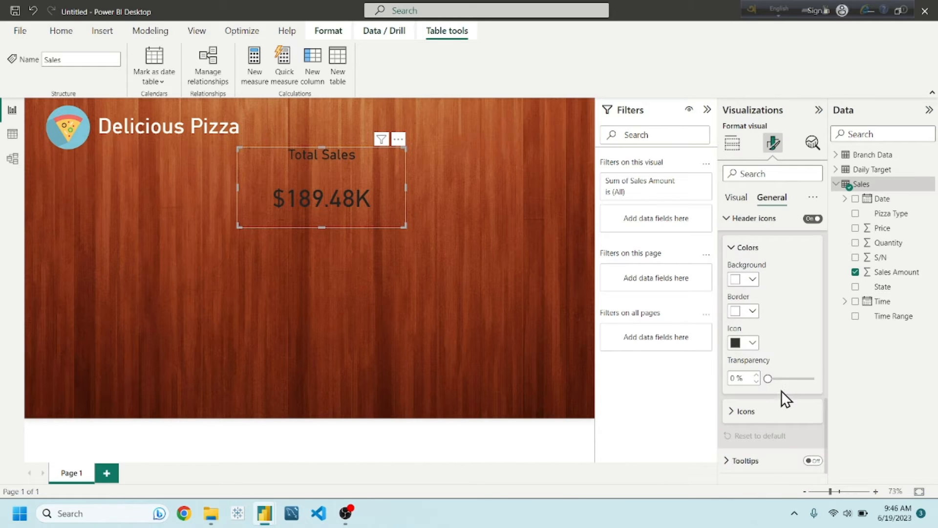
pyautogui.scroll(10, 781, 381)
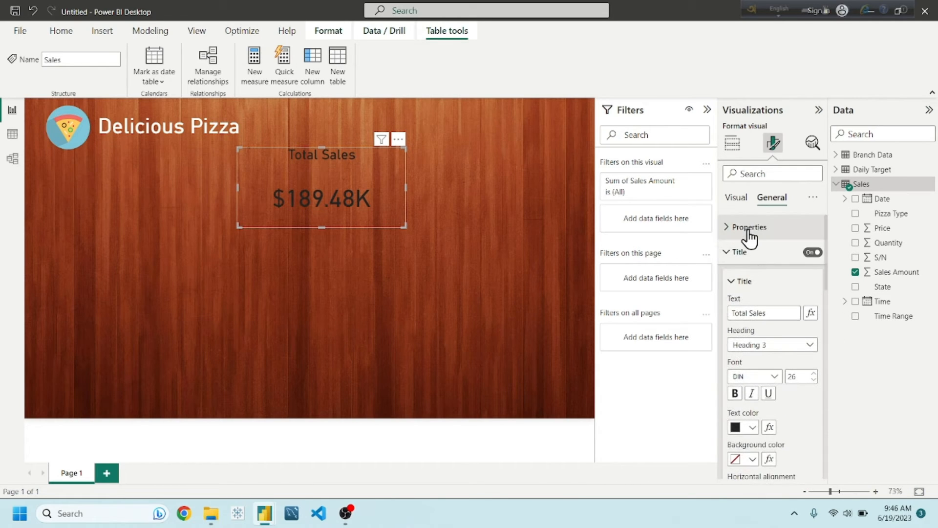
pyautogui.click(748, 228)
pyautogui.click(741, 198)
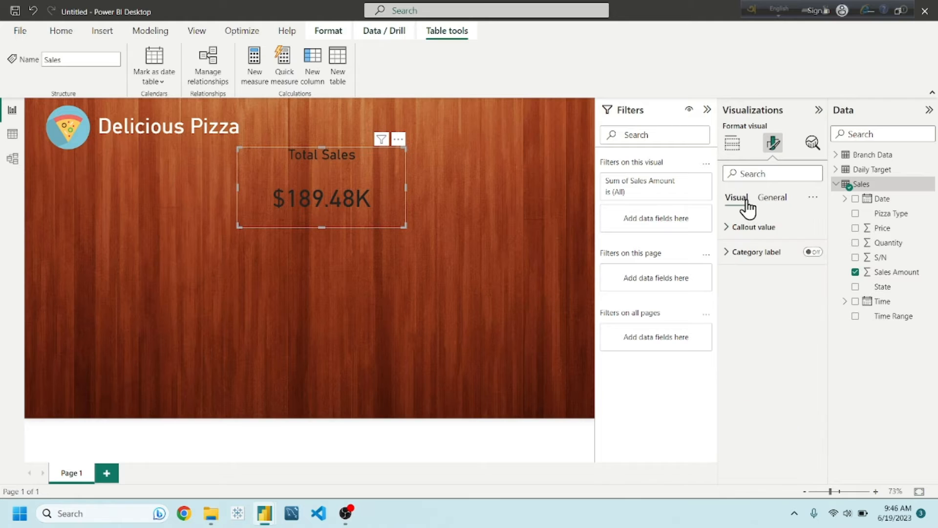
pyautogui.click(756, 238)
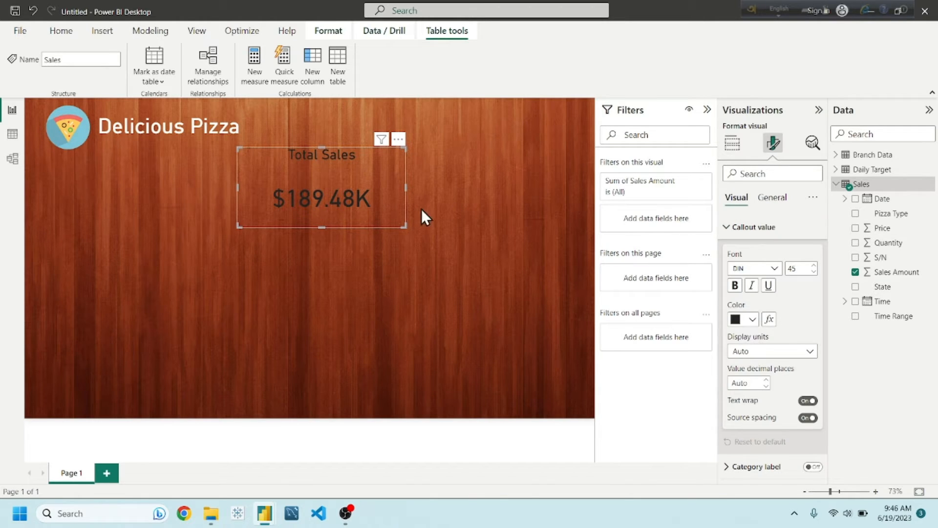
pyautogui.click(751, 320)
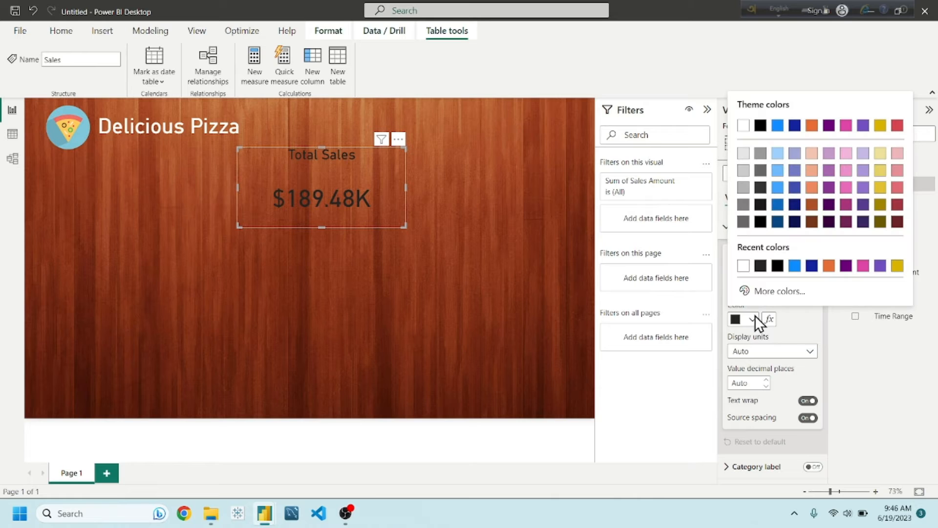
pyautogui.click(743, 267)
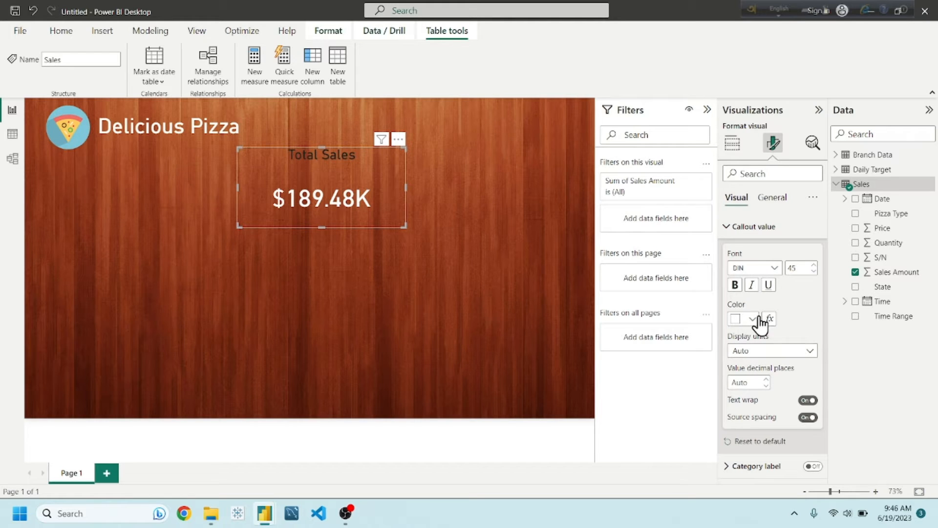
# Step: Give the Total Sales card's title a white background color
pyautogui.click(772, 197)
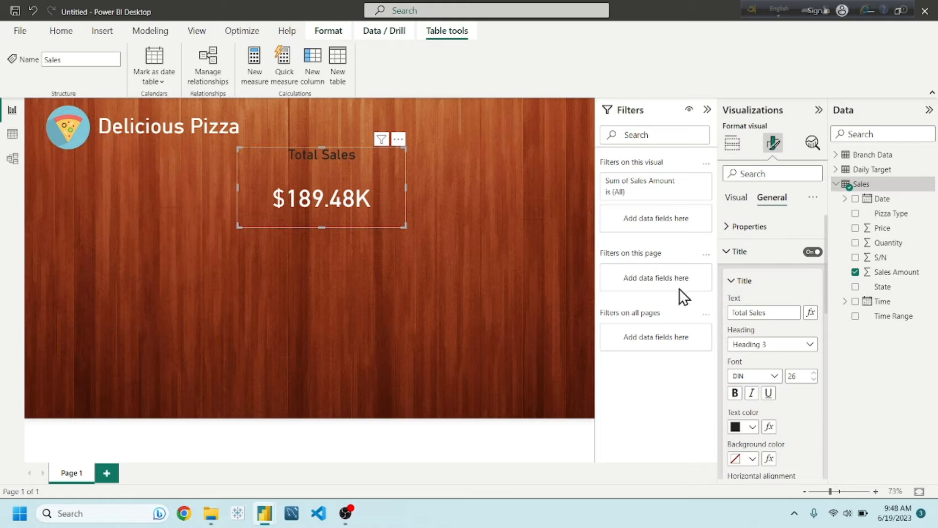
pyautogui.scroll(-3, 762, 342)
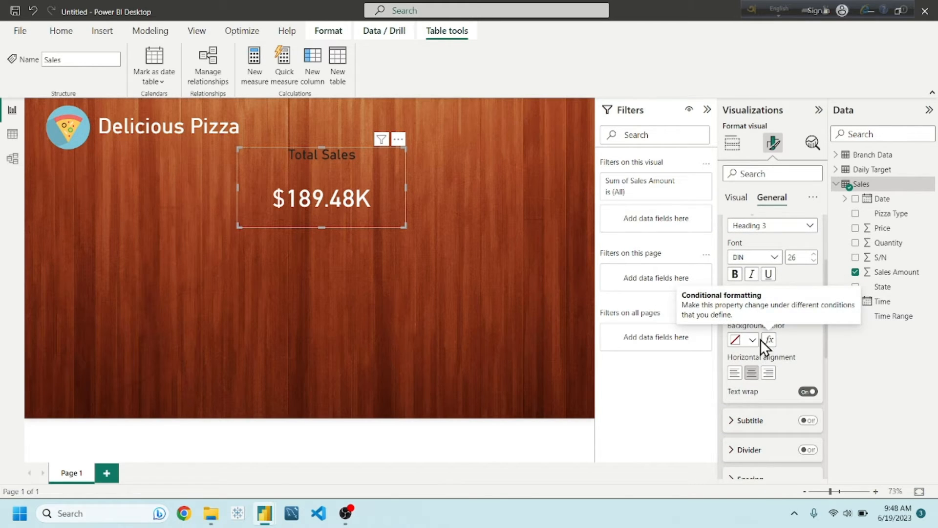
pyautogui.click(752, 339)
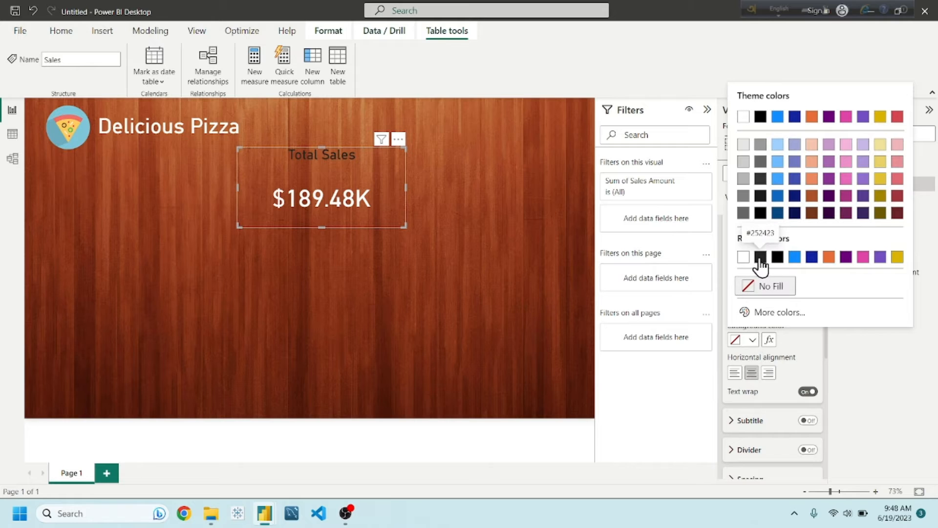
pyautogui.click(744, 257)
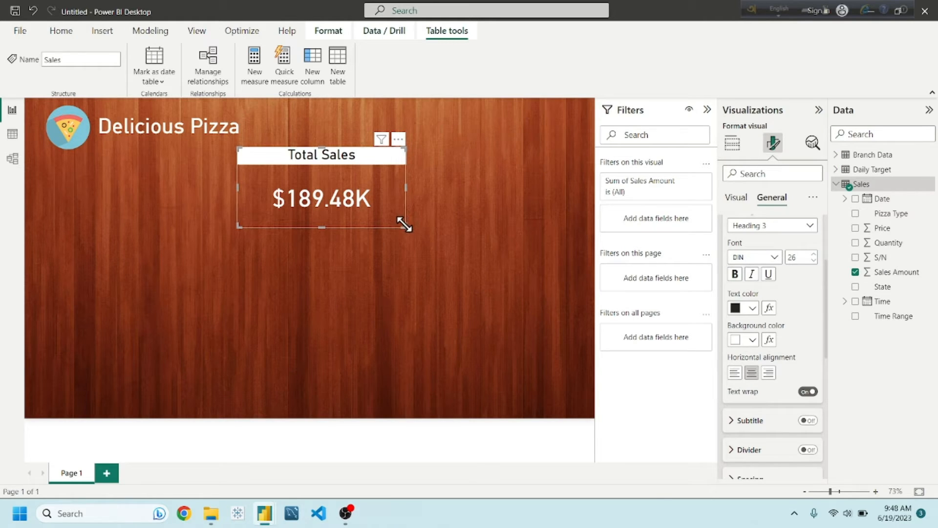
# Step: Shrink the Total Sales card to fit closely around its value and place it beside the Delicious Pizza heading
pyautogui.moveTo(404, 225); pyautogui.dragTo(350, 197)
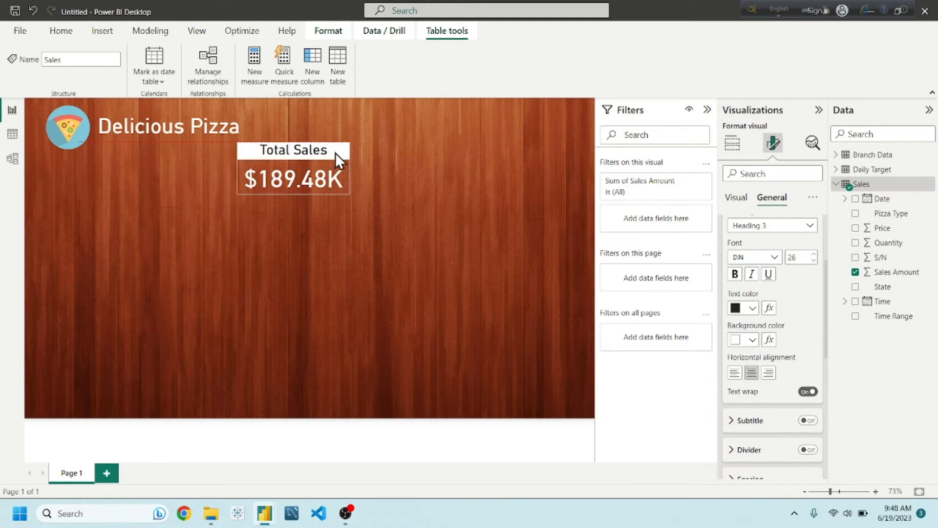
pyautogui.moveTo(336, 156); pyautogui.dragTo(370, 127)
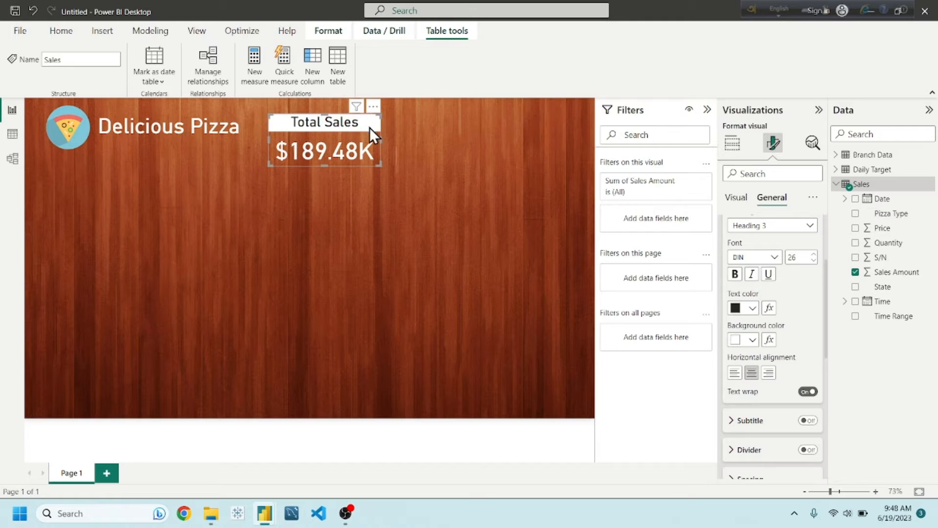
pyautogui.click(430, 181)
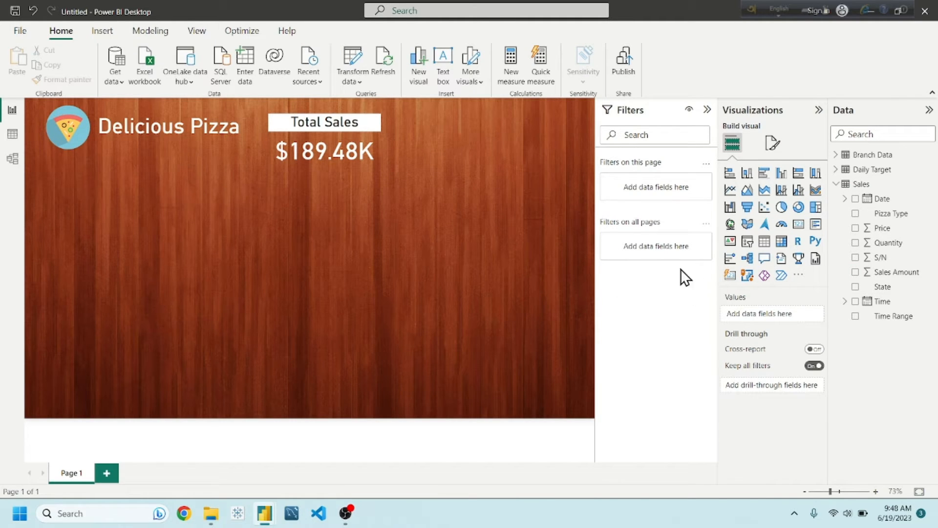
# Step: Add a slicer for State from the Sales table below the Total Sales card, enlarging it to show all states
pyautogui.click(746, 241)
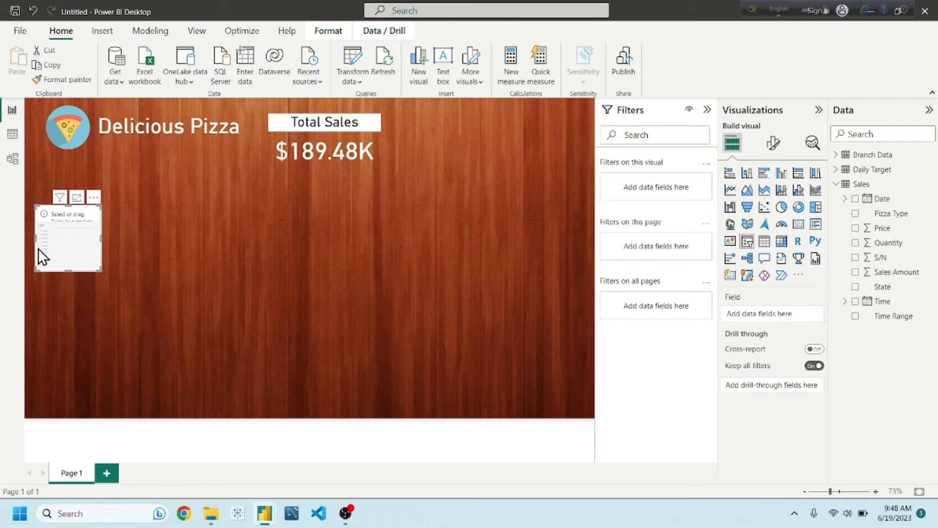
pyautogui.moveTo(65, 244); pyautogui.dragTo(315, 242)
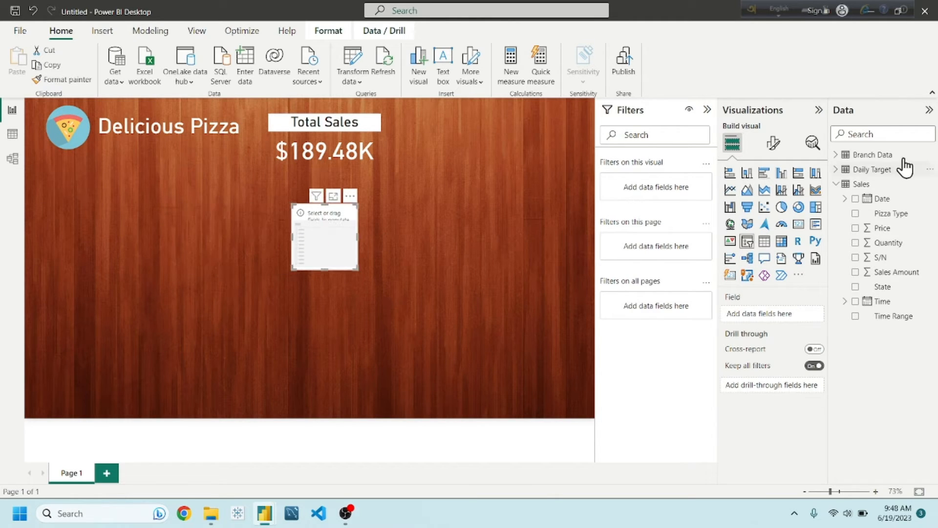
pyautogui.click(839, 156)
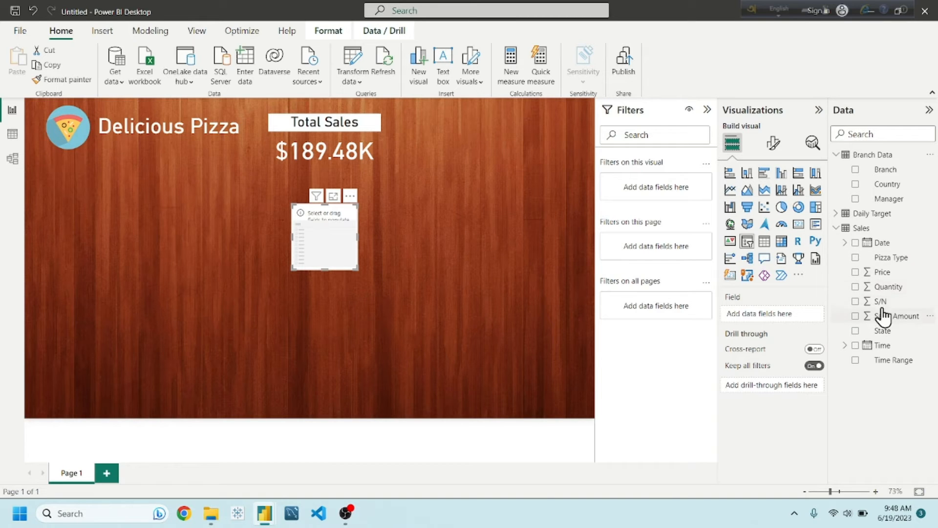
pyautogui.click(843, 215)
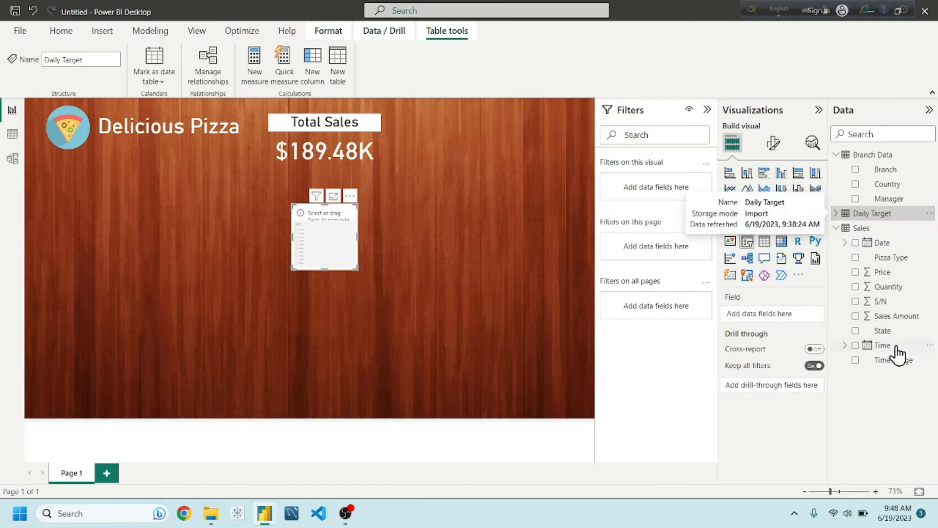
pyautogui.moveTo(883, 331); pyautogui.dragTo(767, 318)
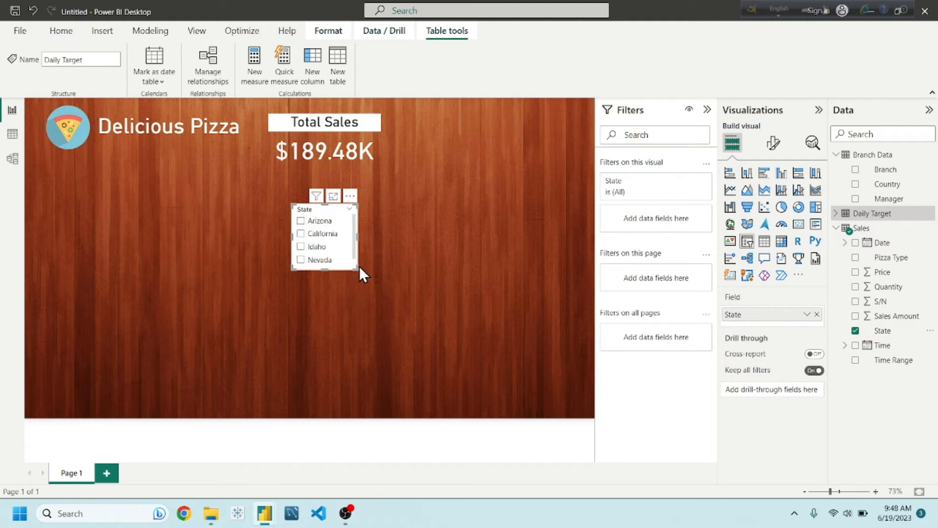
pyautogui.moveTo(358, 268); pyautogui.dragTo(367, 286)
# Step: Change the State slicer's style to Tile and stretch it into one horizontal row of states
pyautogui.click(372, 196)
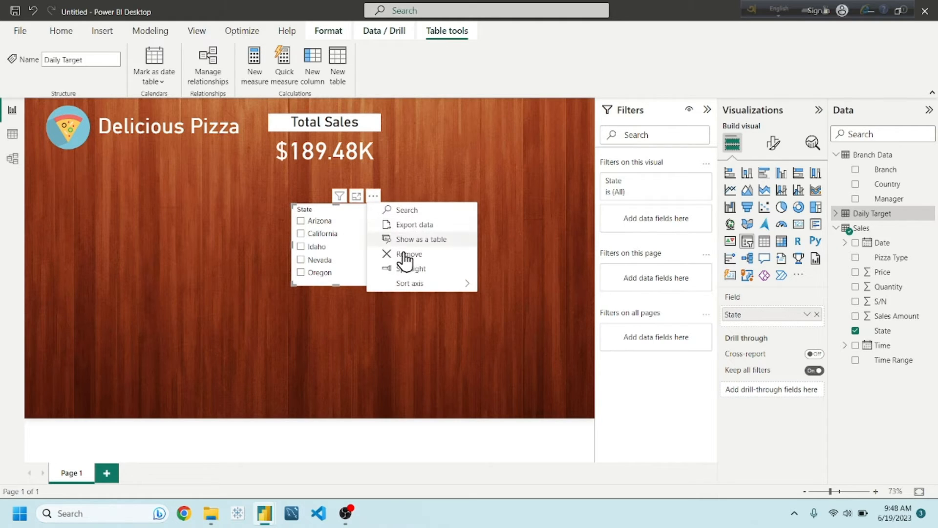
pyautogui.click(773, 144)
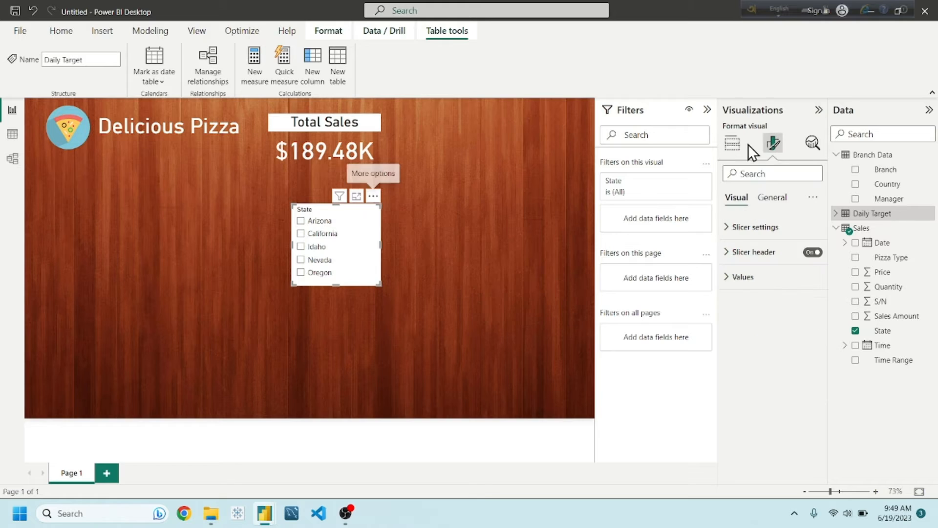
pyautogui.click(771, 230)
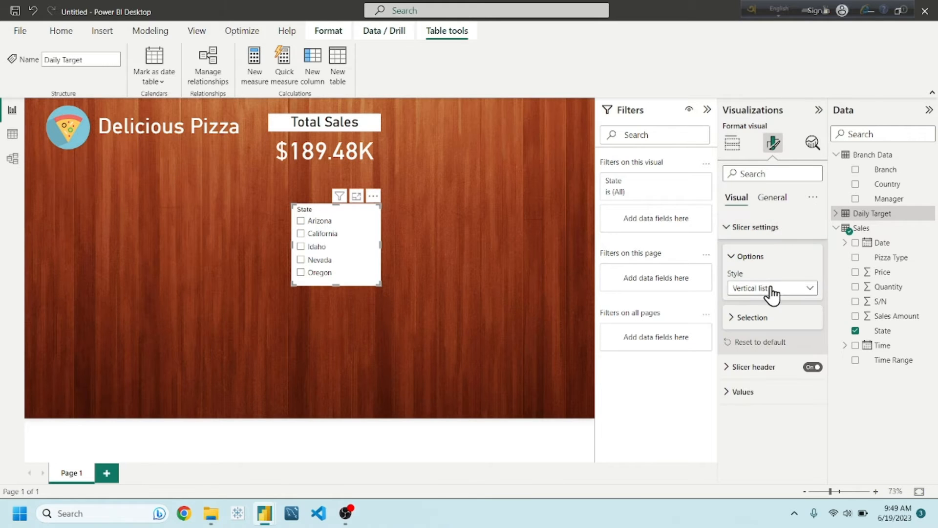
pyautogui.click(771, 289)
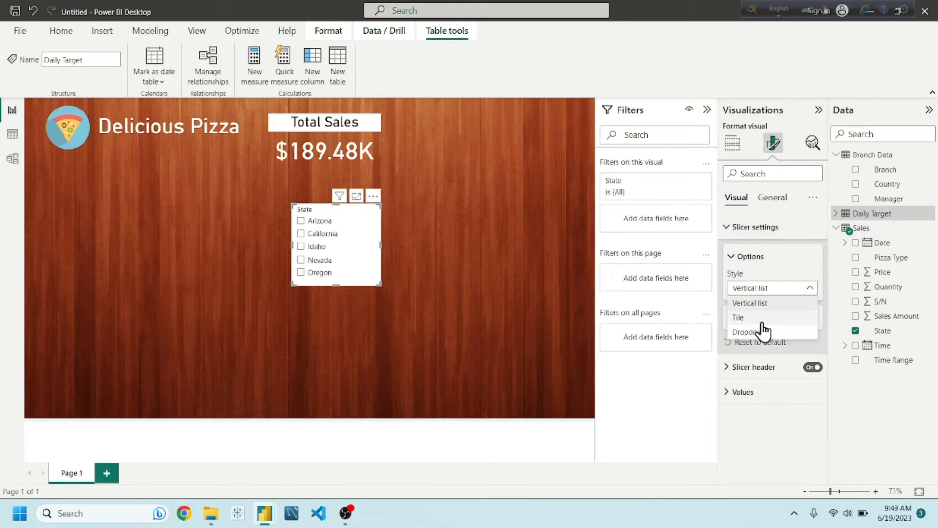
pyautogui.click(758, 319)
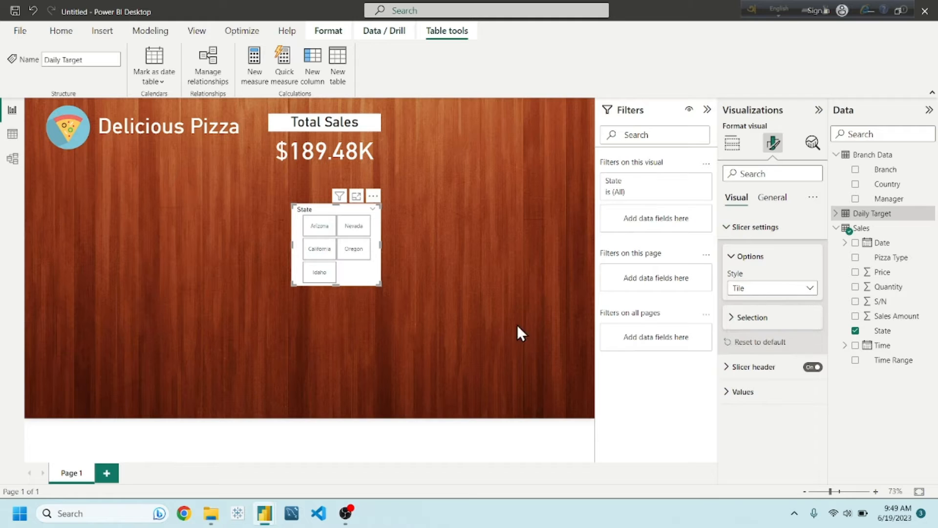
pyautogui.moveTo(379, 283); pyautogui.dragTo(542, 242)
pyautogui.moveTo(456, 207); pyautogui.dragTo(404, 237)
# Step: Shift the logo, heading and Total Sales card toward the page's upper-left corner, and move the State slicer up to the page's right edge
pyautogui.moveTo(315, 139); pyautogui.dragTo(287, 137)
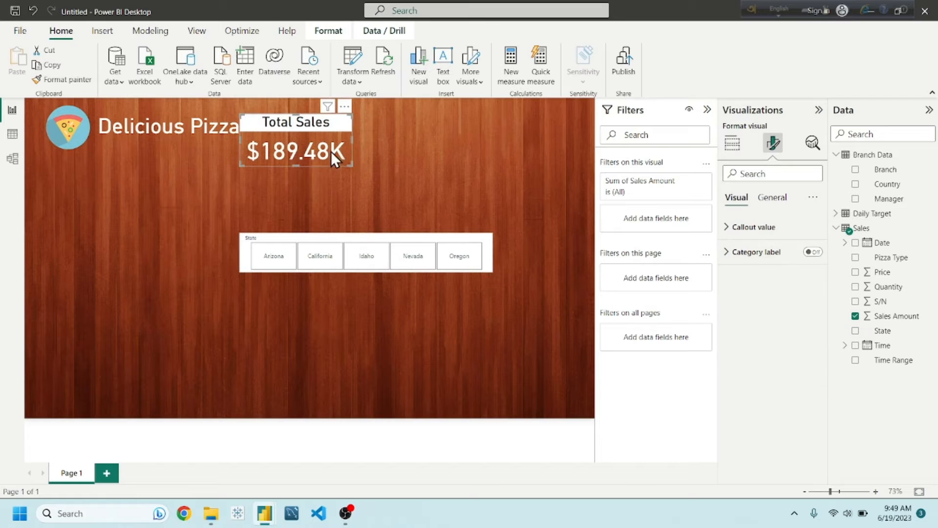
pyautogui.click(67, 128)
pyautogui.moveTo(177, 127); pyautogui.dragTo(163, 125)
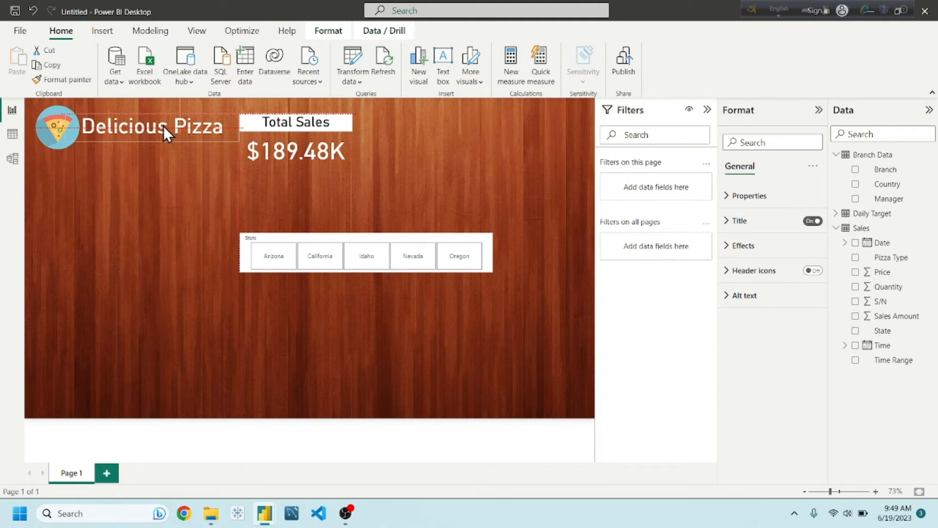
pyautogui.moveTo(286, 124); pyautogui.dragTo(282, 118)
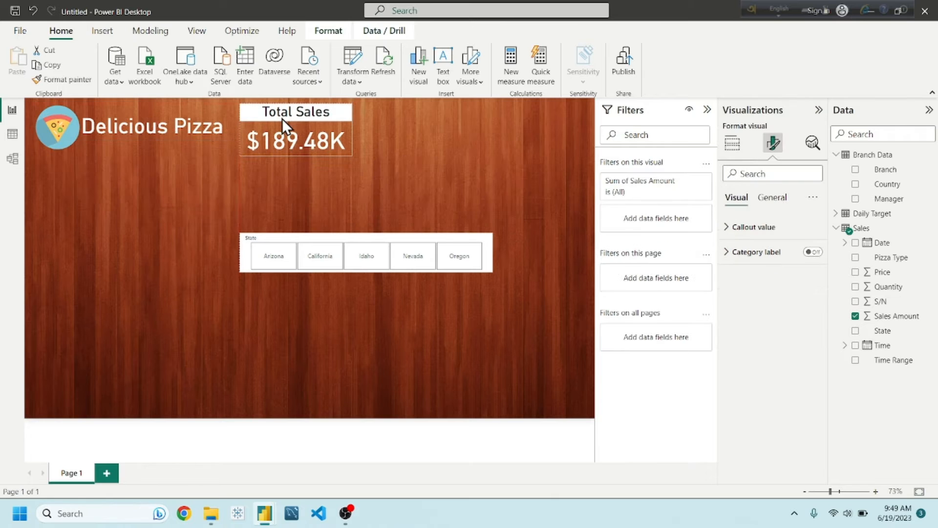
pyautogui.moveTo(365, 241); pyautogui.dragTo(461, 177)
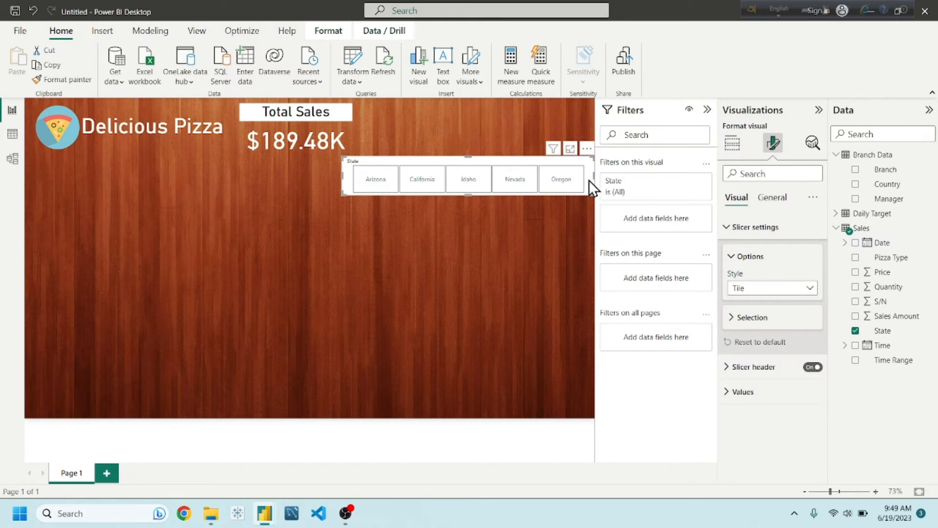
# Step: Shrink the State slicer, place it beside the Total Sales card, and turn off its slicer header
pyautogui.moveTo(593, 192); pyautogui.dragTo(568, 180)
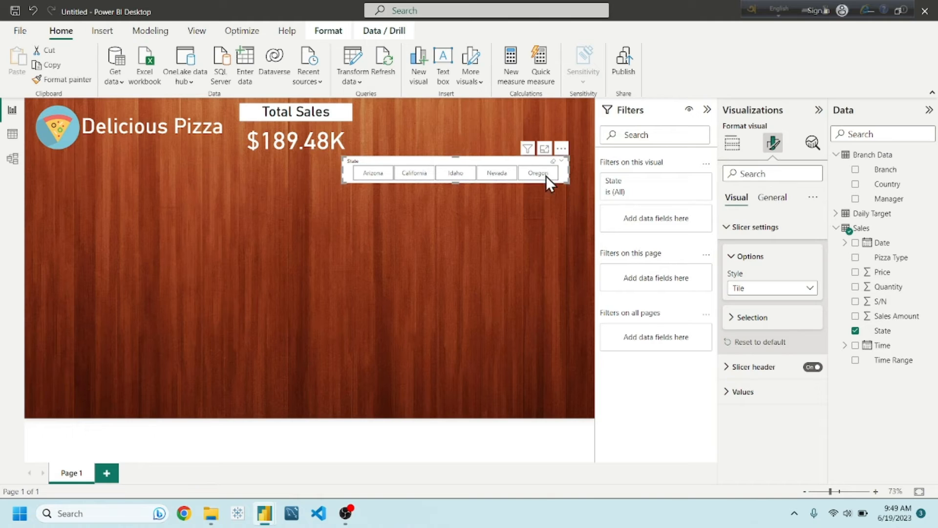
pyautogui.moveTo(485, 162); pyautogui.dragTo(507, 124)
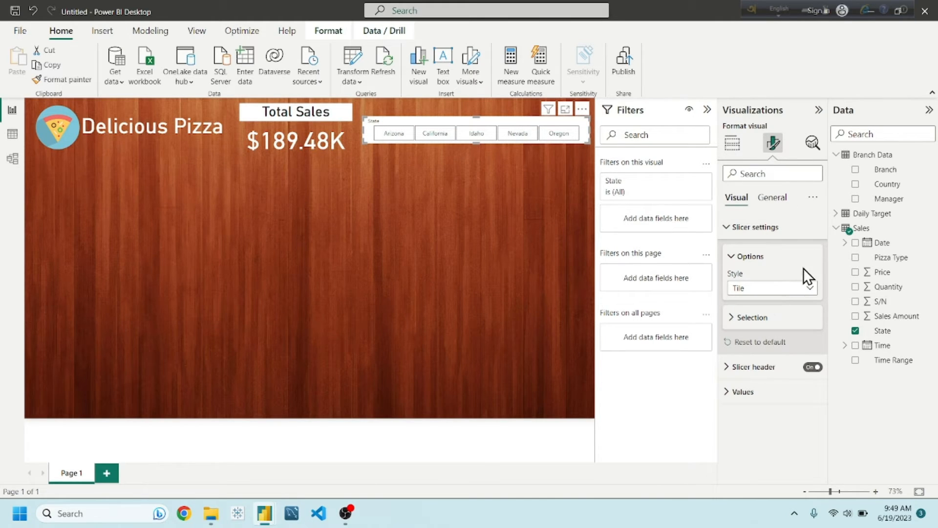
pyautogui.click(813, 368)
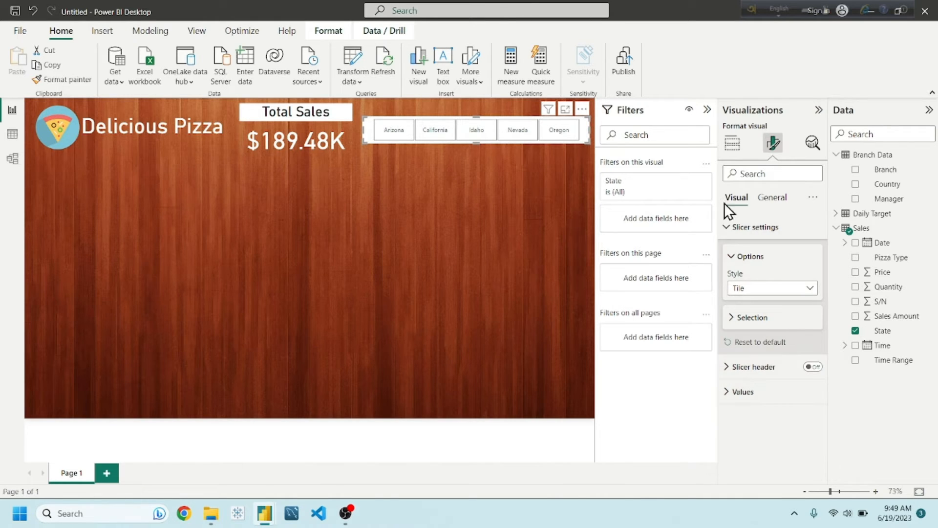
pyautogui.click(728, 226)
pyautogui.click(483, 176)
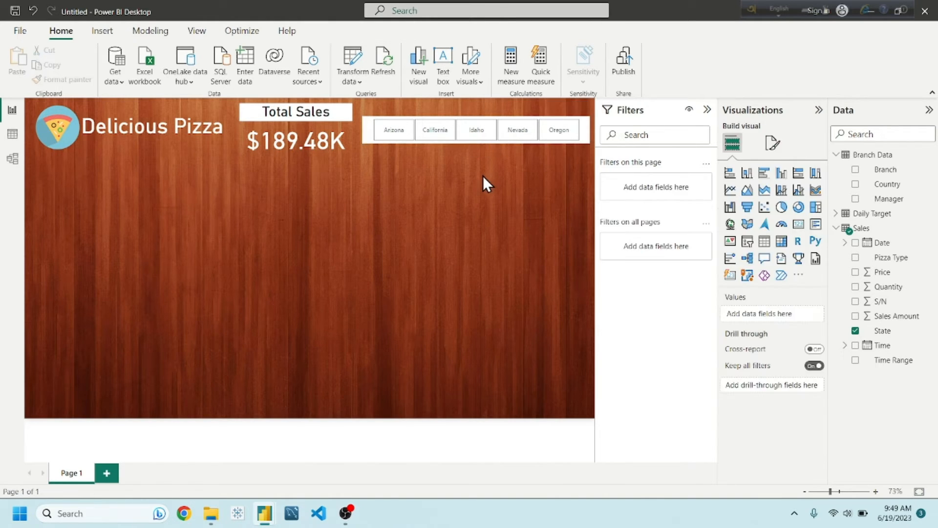
# Step: Nudge the Total Sales card slightly down and left, and fine-tune the State slicer's position beside it
pyautogui.click(584, 125)
pyautogui.moveTo(583, 123); pyautogui.dragTo(585, 123)
pyautogui.moveTo(290, 115); pyautogui.dragTo(284, 120)
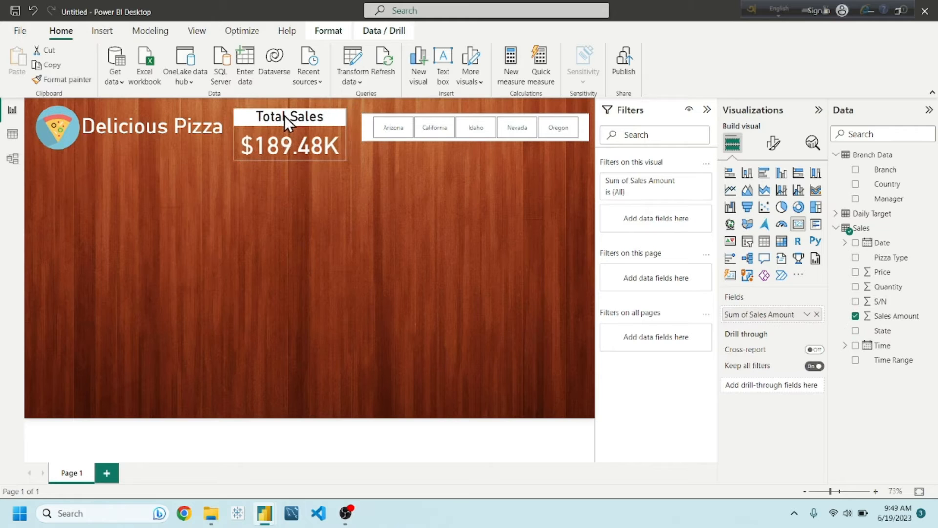
pyautogui.click(581, 127)
pyautogui.click(499, 209)
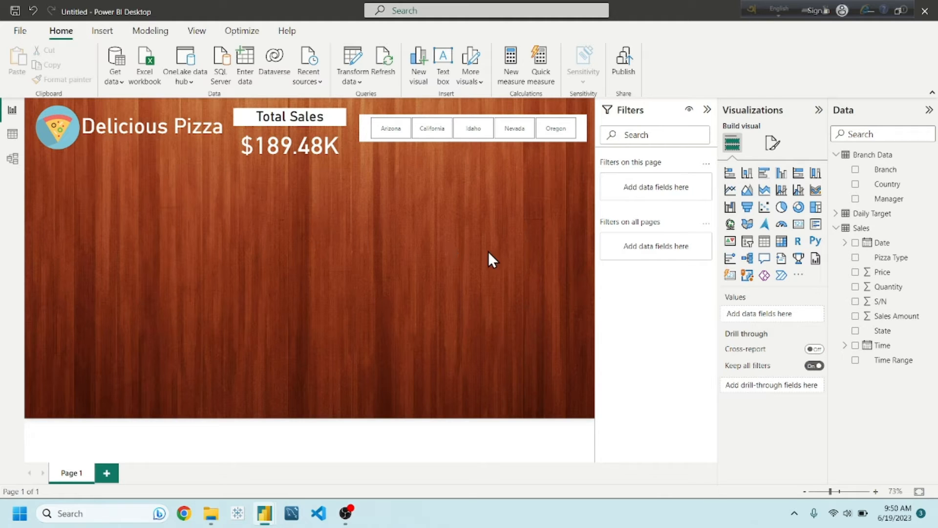
# Step: Add a filled map with State as its location and Sales Amount as its legend
pyautogui.click(747, 224)
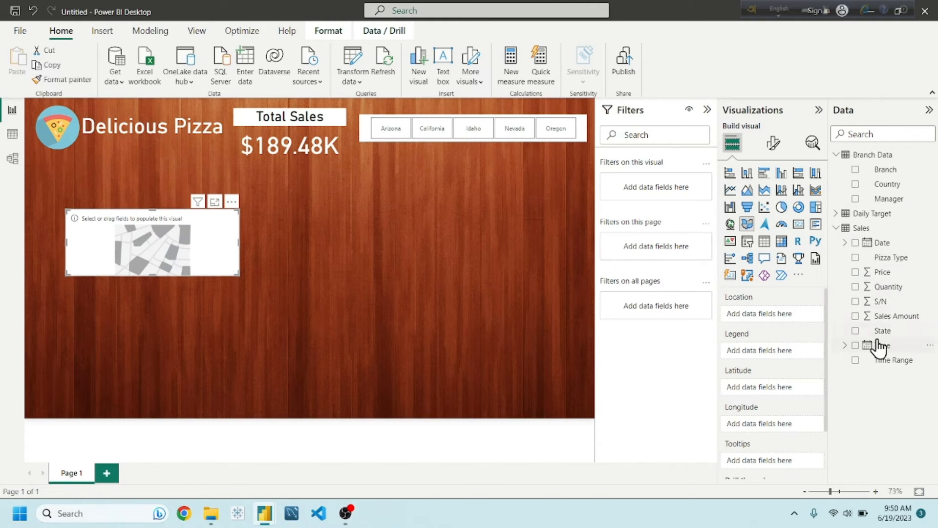
pyautogui.moveTo(879, 331); pyautogui.dragTo(757, 309)
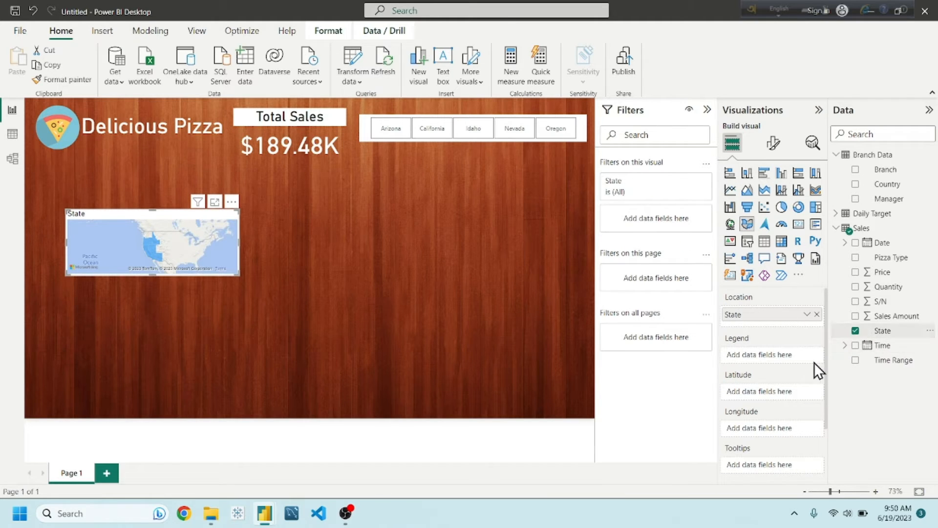
pyautogui.scroll(-2, 780, 357)
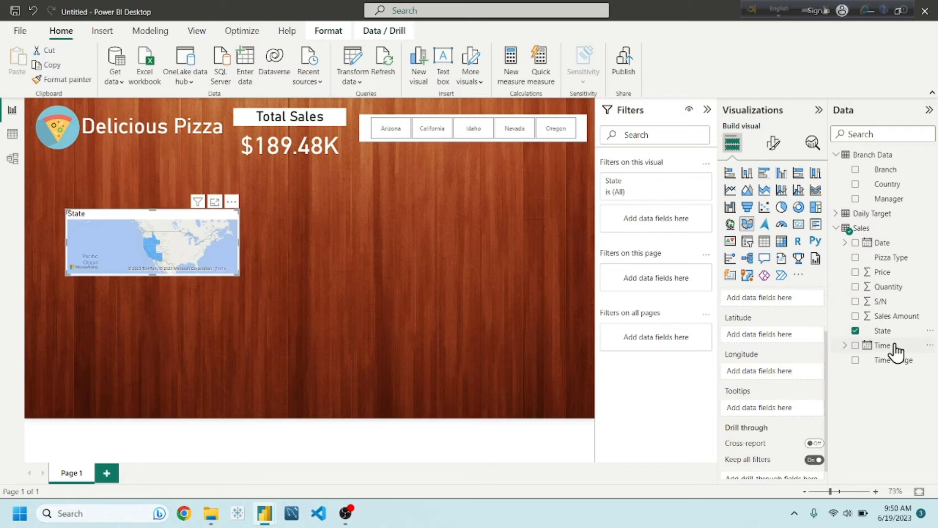
pyautogui.moveTo(897, 322); pyautogui.dragTo(771, 298)
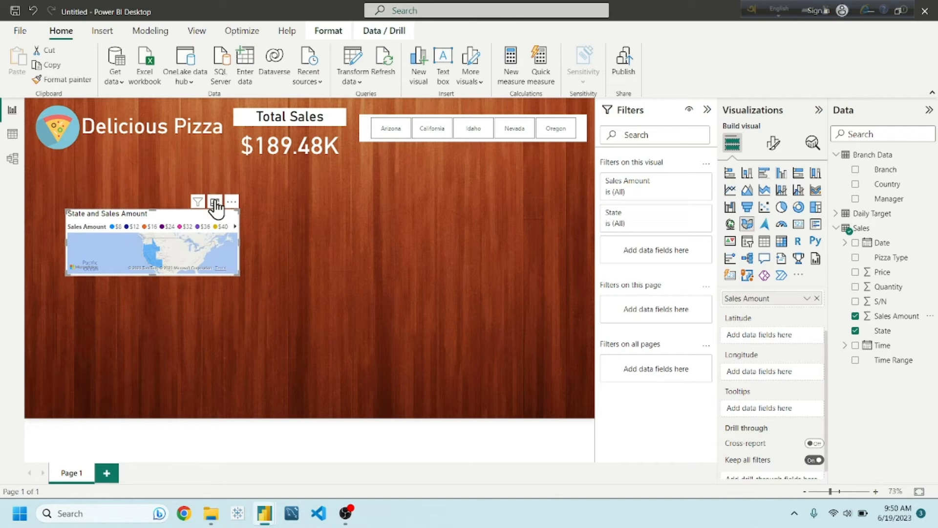
# Step: Open the map in focus mode and replace Sales Amount with State as its legend
pyautogui.click(215, 202)
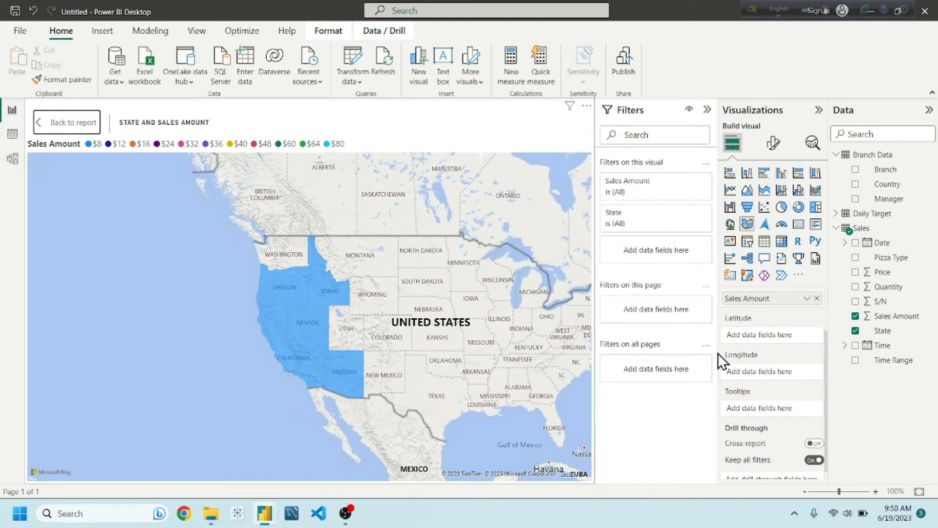
pyautogui.scroll(-1, 787, 366)
pyautogui.scroll(3, 786, 369)
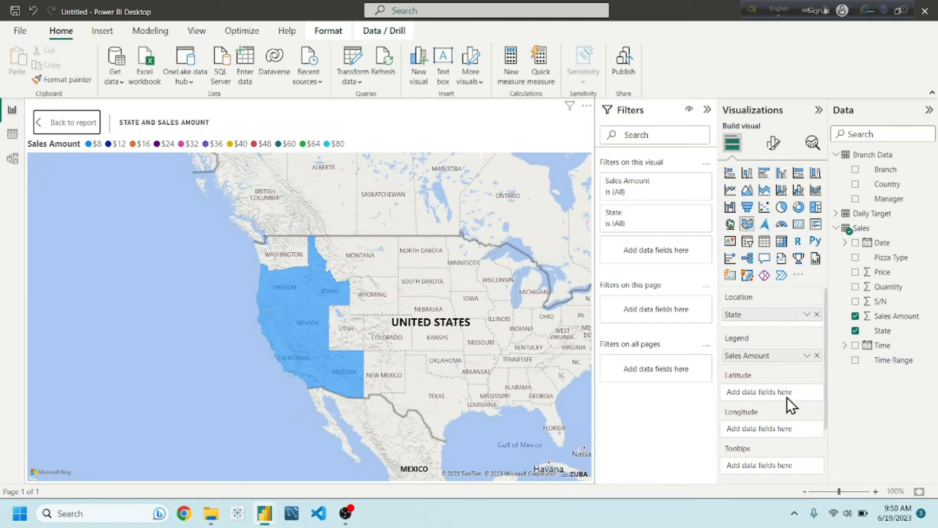
pyautogui.scroll(-2, 767, 406)
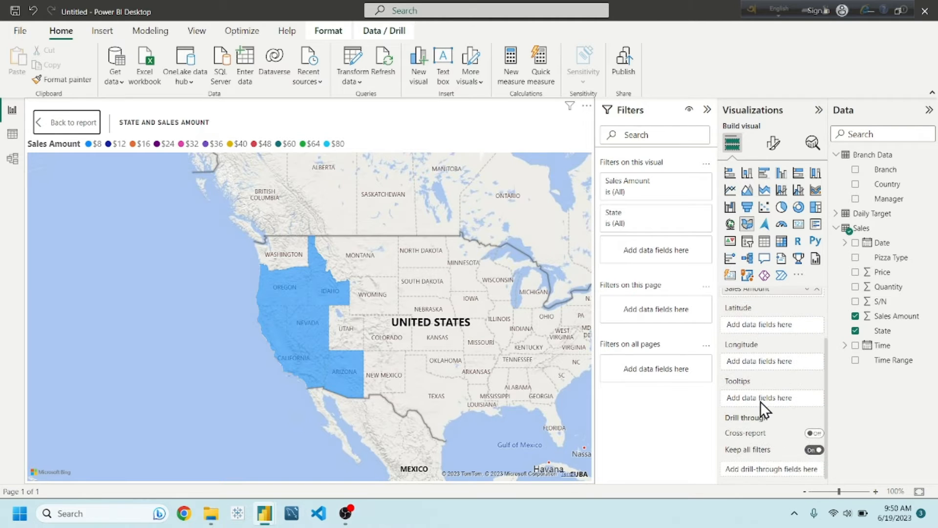
pyautogui.scroll(2, 755, 373)
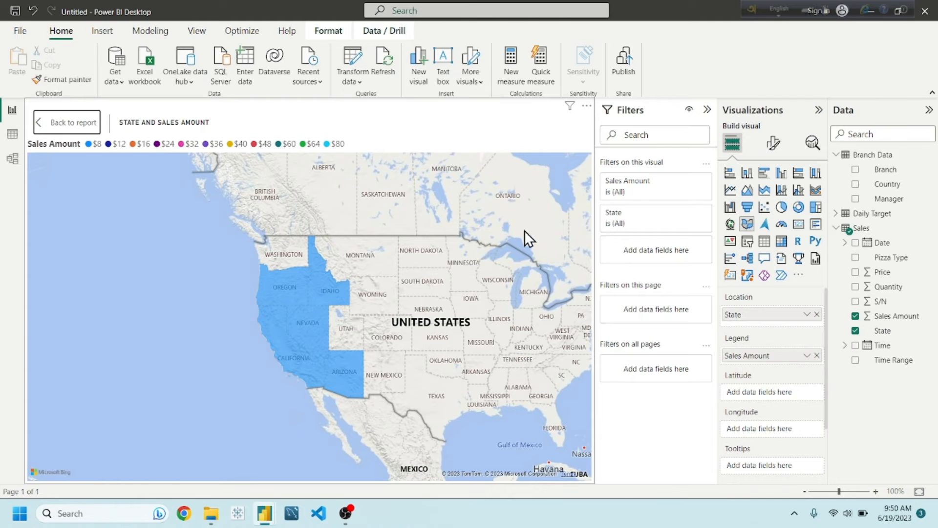
pyautogui.click(806, 355)
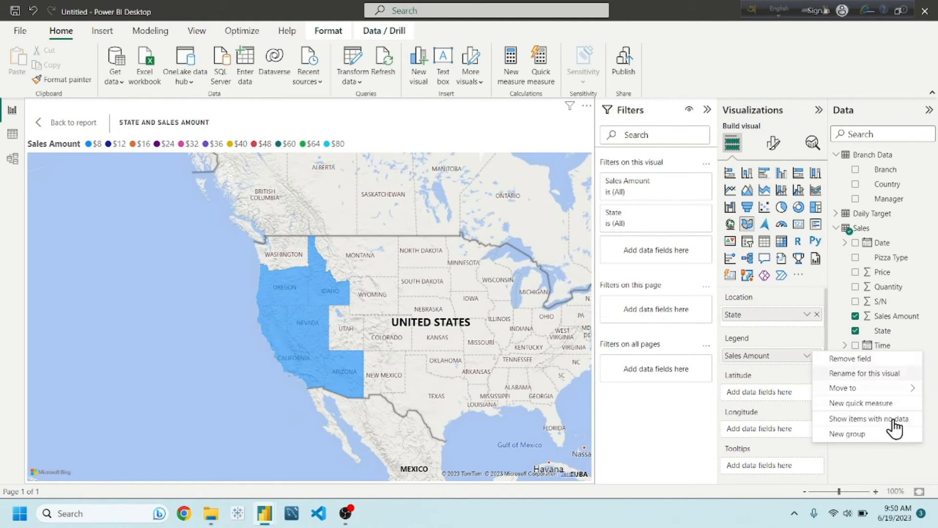
pyautogui.click(887, 462)
pyautogui.click(816, 355)
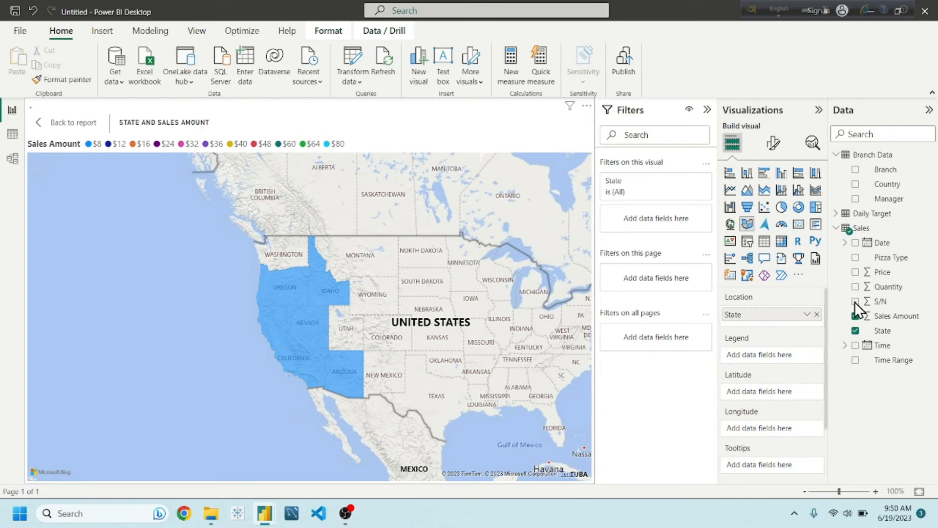
pyautogui.moveTo(883, 336); pyautogui.dragTo(773, 361)
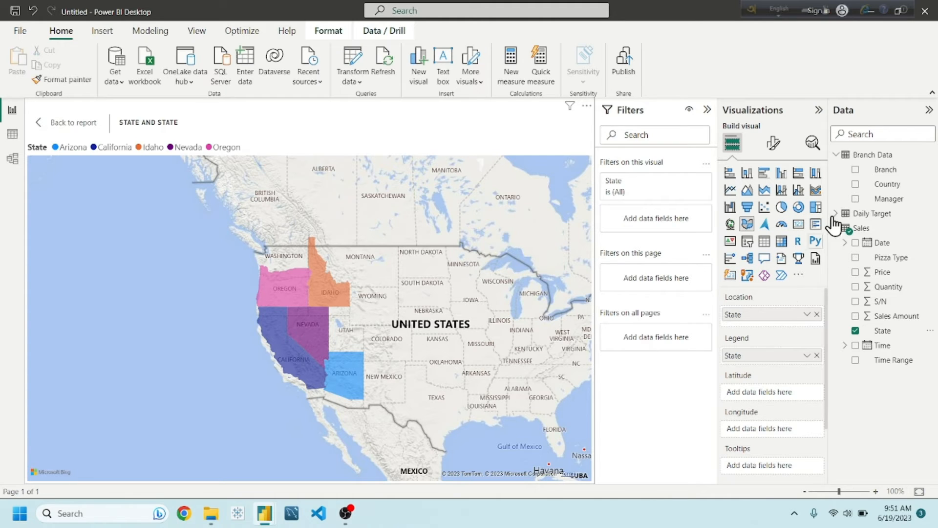
# Step: Set the map's style to Grayscale, leaving the map controls at their existing settings
pyautogui.click(770, 143)
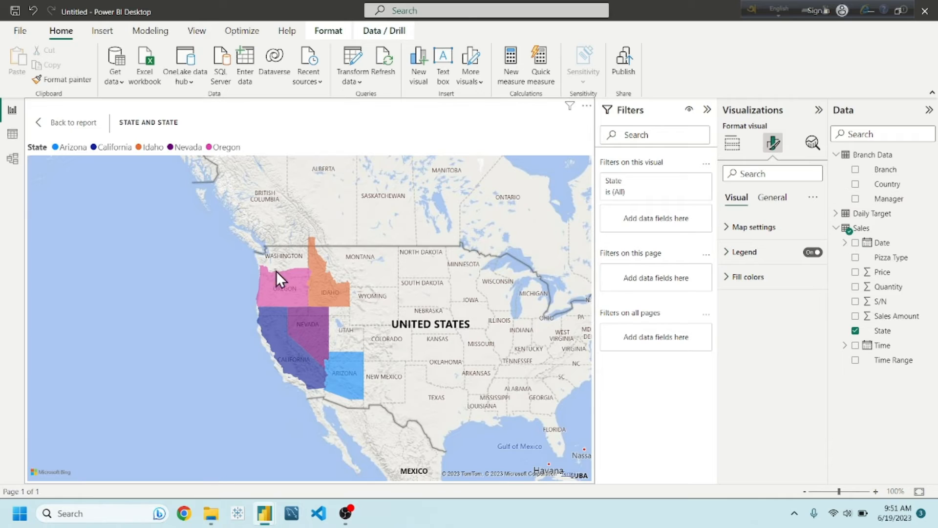
pyautogui.click(758, 230)
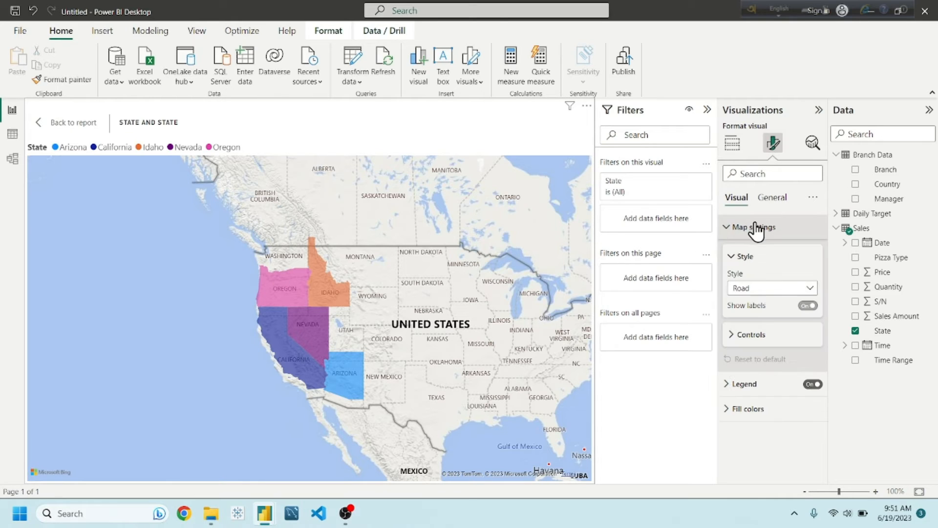
pyautogui.click(776, 295)
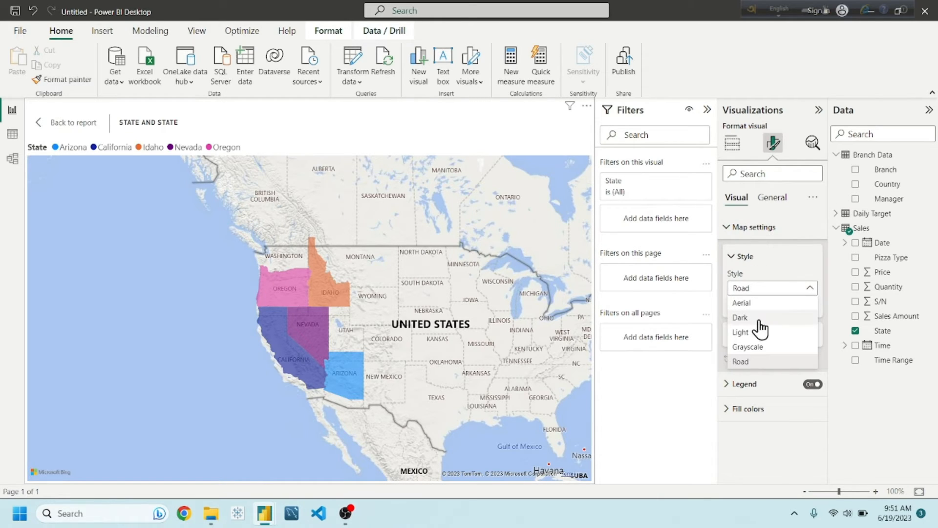
pyautogui.click(759, 347)
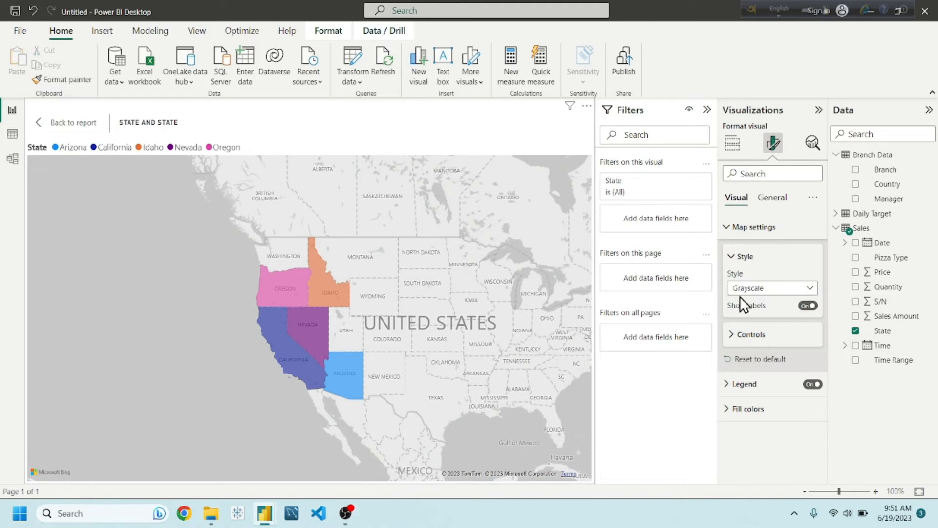
pyautogui.click(755, 338)
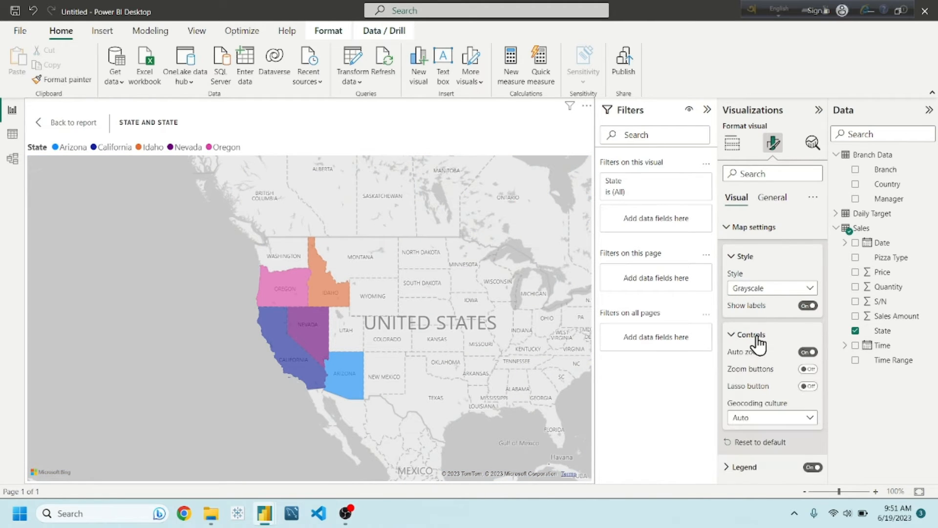
pyautogui.click(757, 337)
# Step: Set the text color of the map's legend to white
pyautogui.click(762, 384)
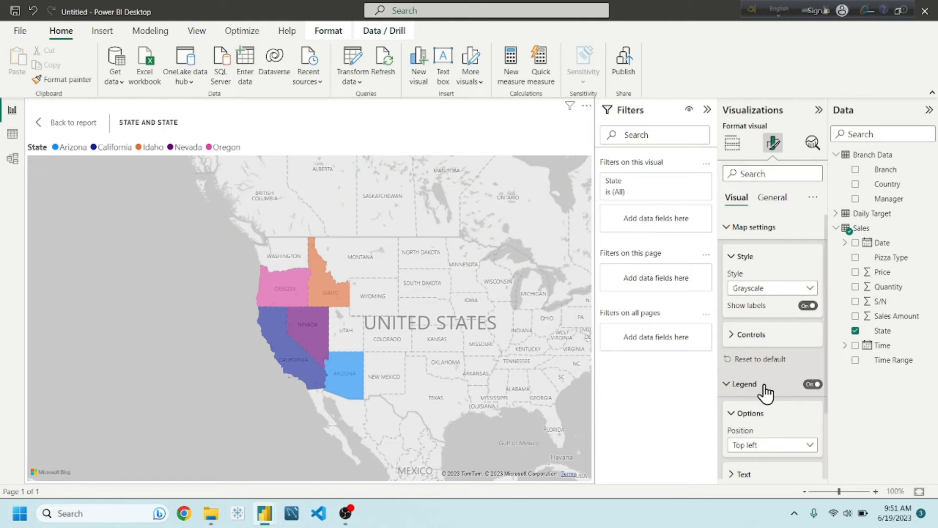
pyautogui.scroll(-2, 764, 377)
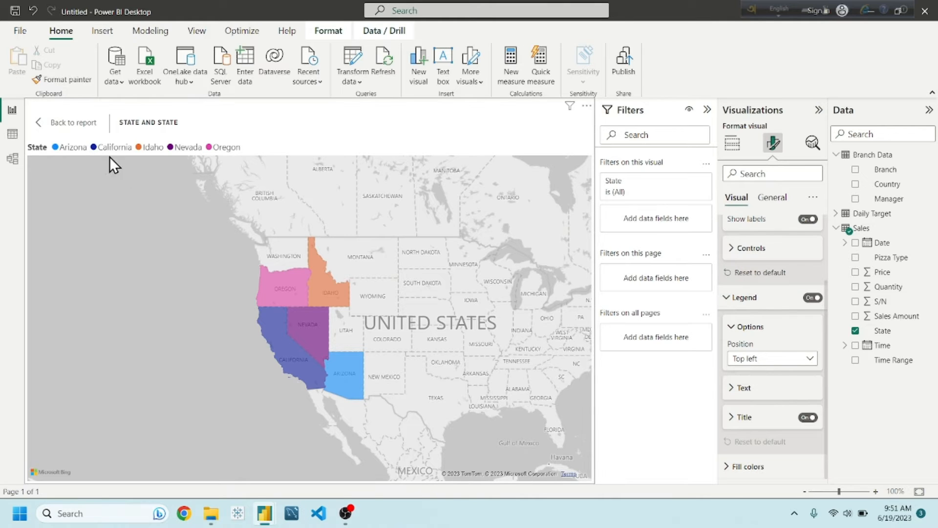
pyautogui.click(748, 390)
pyautogui.scroll(-2, 756, 395)
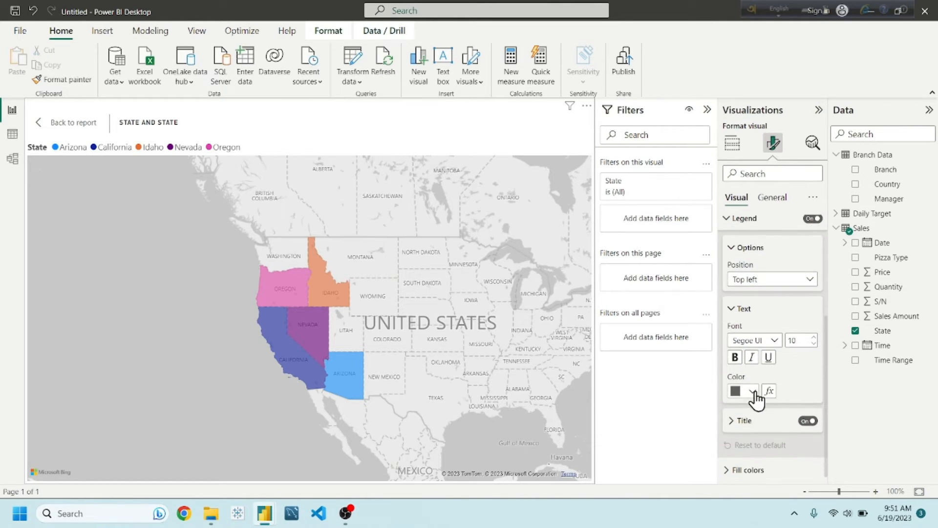
pyautogui.click(745, 391)
pyautogui.click(743, 337)
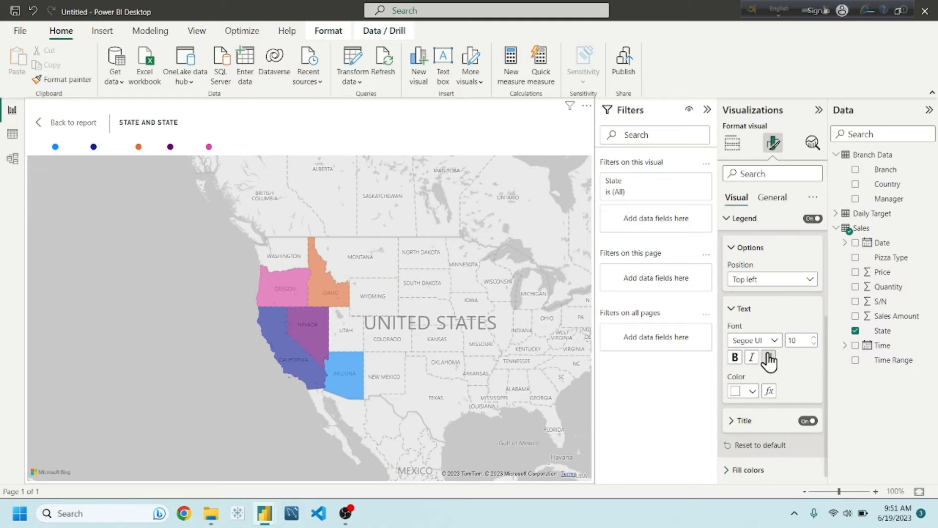
# Step: Turn off the background of the map visual so the page's wood texture shows through
pyautogui.scroll(3, 768, 354)
pyautogui.scroll(-3, 767, 357)
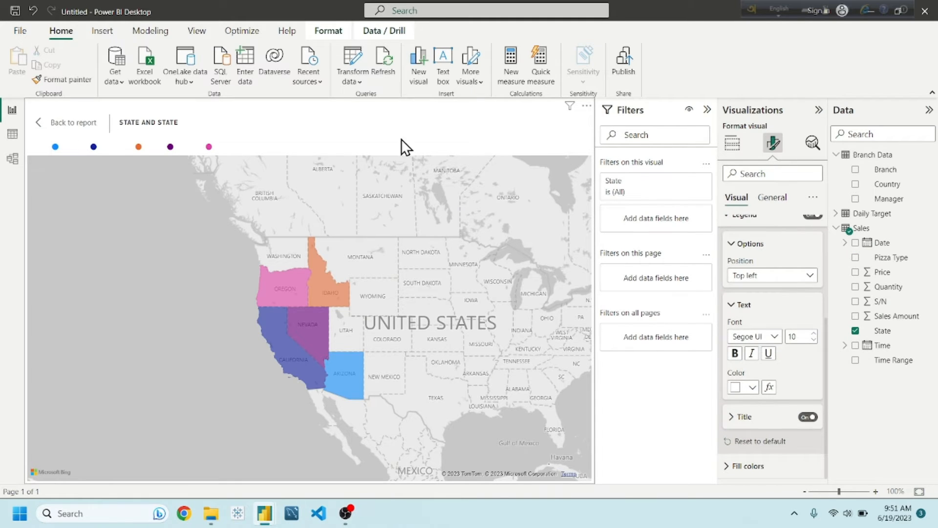
pyautogui.click(773, 198)
pyautogui.click(771, 229)
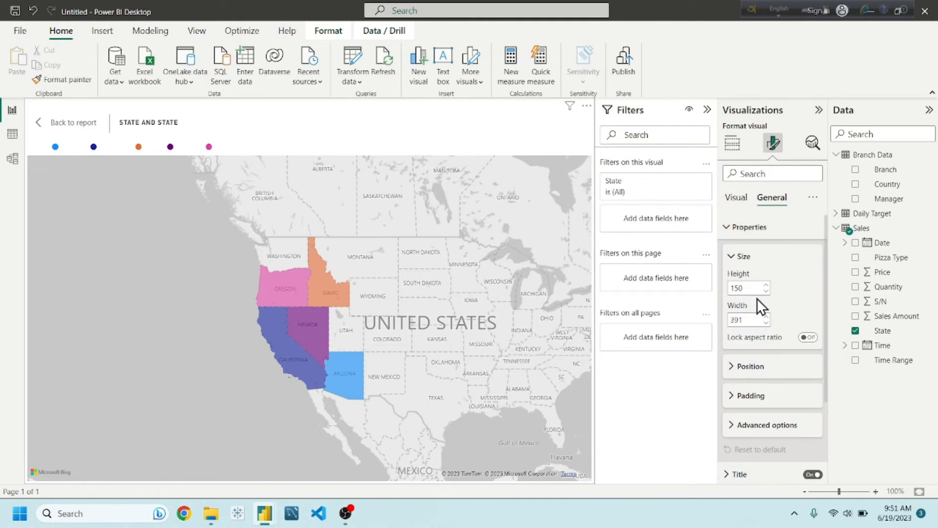
pyautogui.scroll(-3, 771, 398)
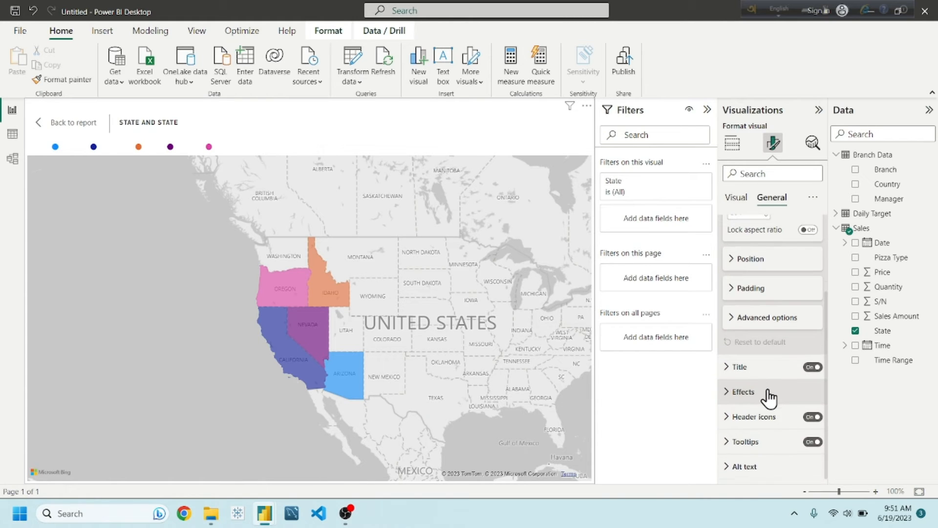
pyautogui.click(769, 394)
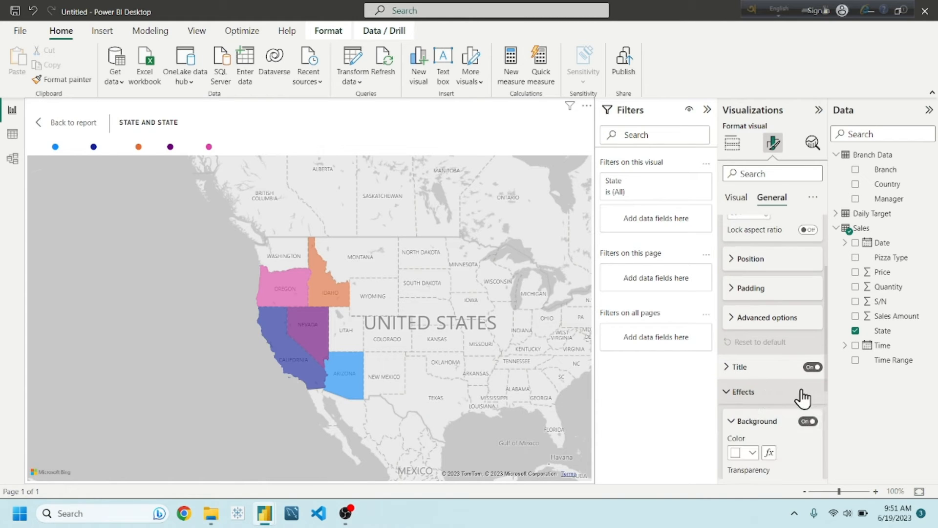
pyautogui.click(742, 392)
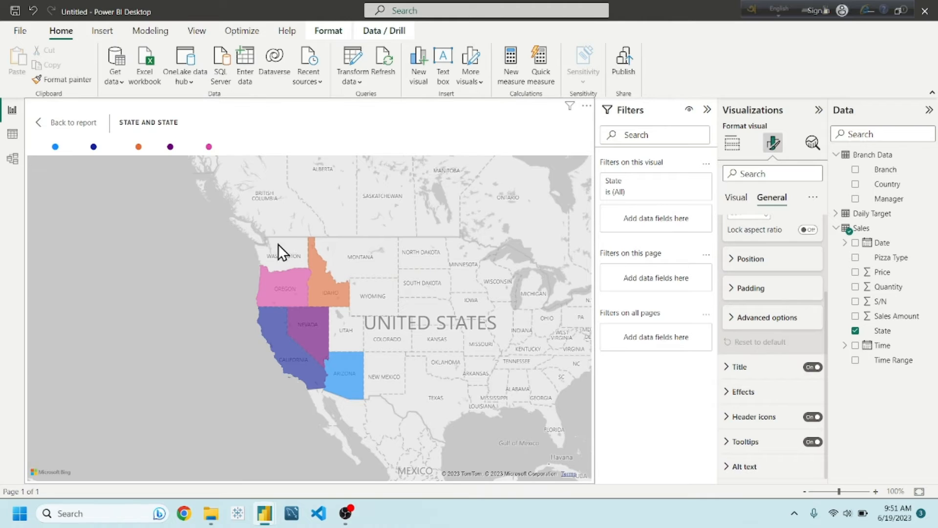
# Step: Return to the report page, enlarge the map, and move it to the page's left edge below the heading
pyautogui.click(58, 123)
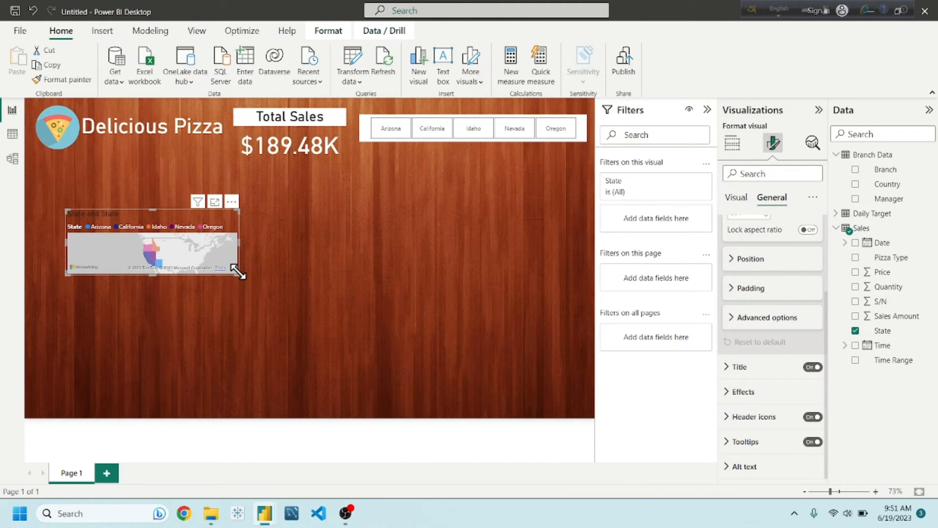
pyautogui.moveTo(238, 272); pyautogui.dragTo(291, 363)
pyautogui.moveTo(218, 212); pyautogui.dragTo(178, 168)
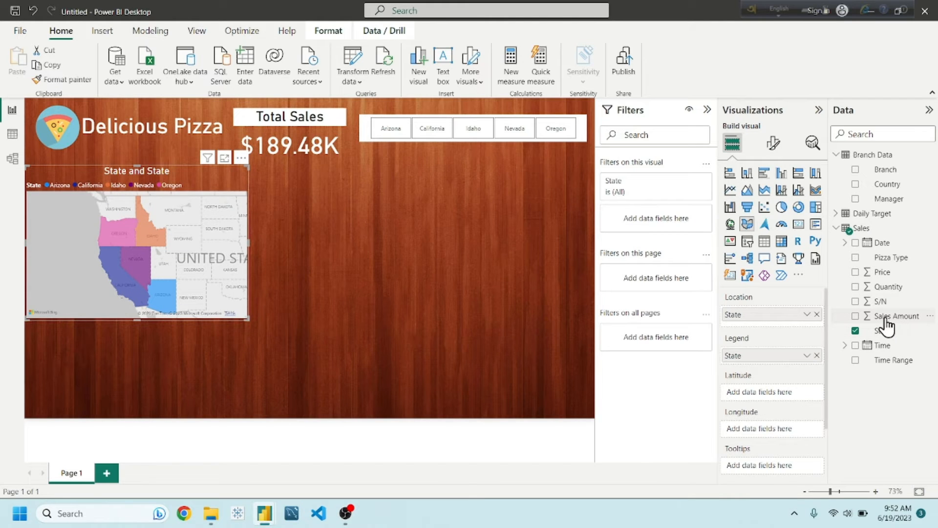
# Step: Assign Sales Amount to the map's latitude and set State as its legend again
pyautogui.moveTo(885, 320); pyautogui.dragTo(750, 396)
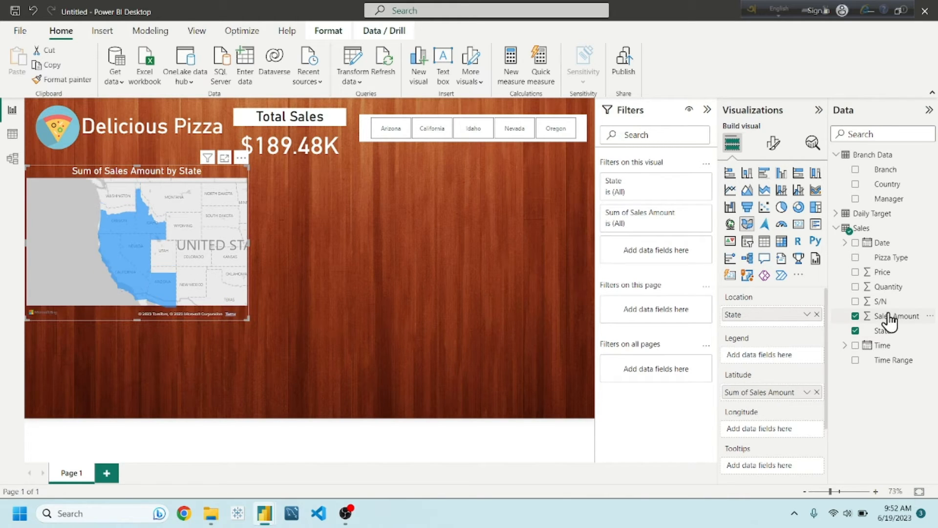
pyautogui.moveTo(886, 335); pyautogui.dragTo(777, 356)
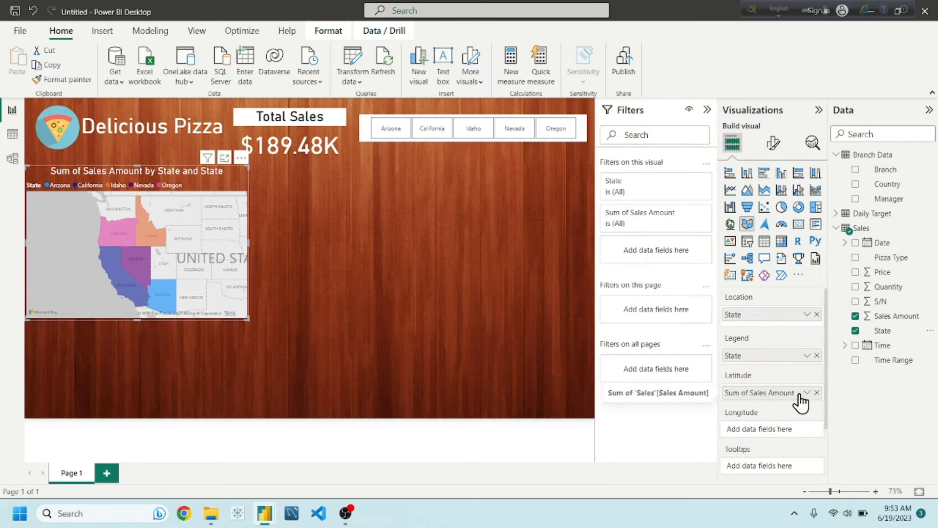
# Step: Remove "Sum of" from the beginning of the map's title text
pyautogui.click(777, 149)
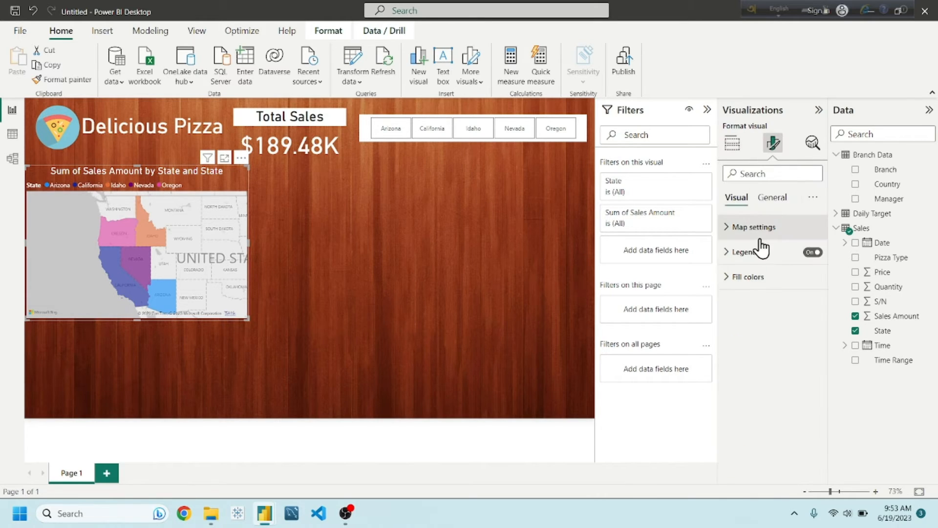
pyautogui.click(771, 198)
pyautogui.click(753, 252)
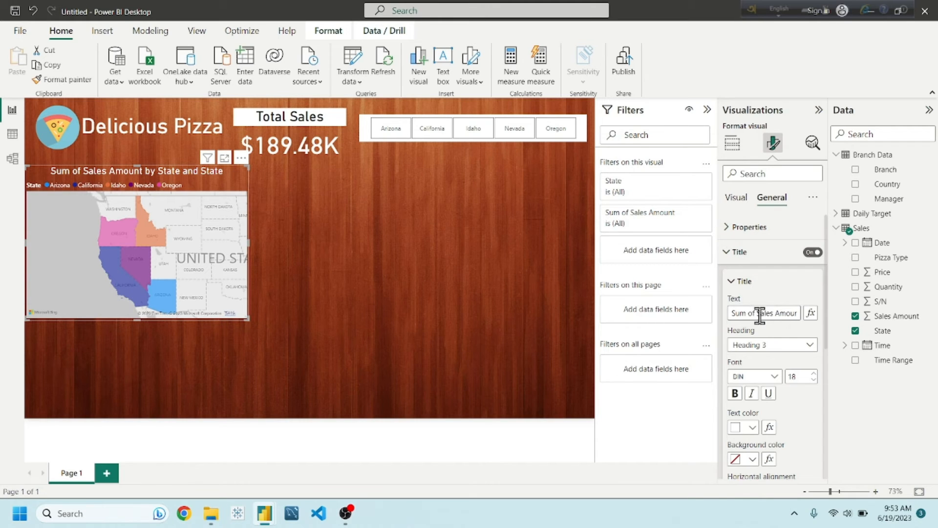
pyautogui.moveTo(750, 315)
pyautogui.mouseDown()
pyautogui.moveTo(726, 316)
pyautogui.moveTo(756, 314)
pyautogui.mouseUp()
pyautogui.press('BackSpace')
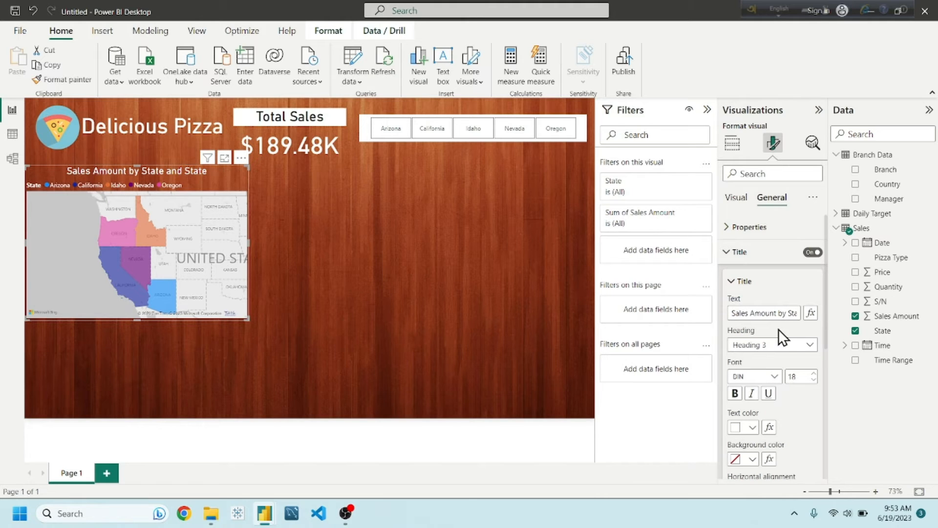
# Step: Shorten the end of the map's title so it reads "Sales Amount by State"
pyautogui.moveTo(784, 312); pyautogui.dragTo(815, 320)
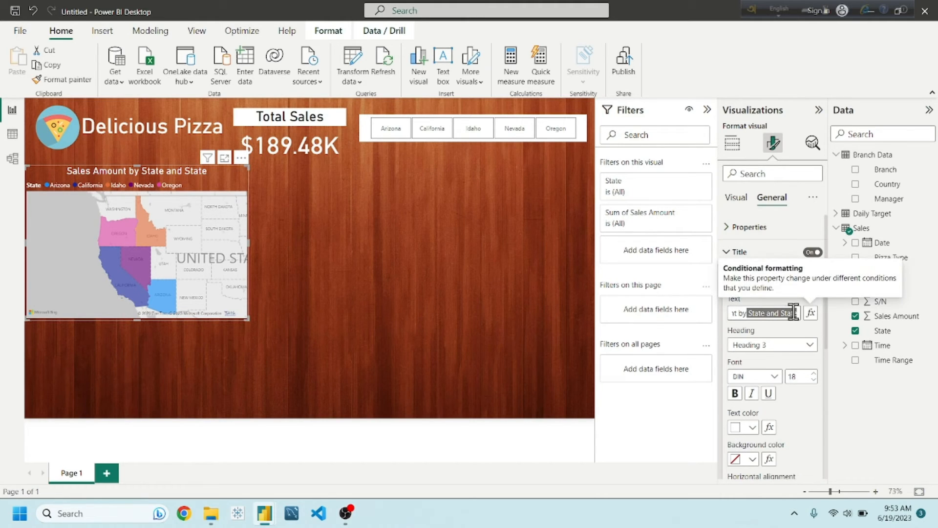
pyautogui.doubleClick(770, 313)
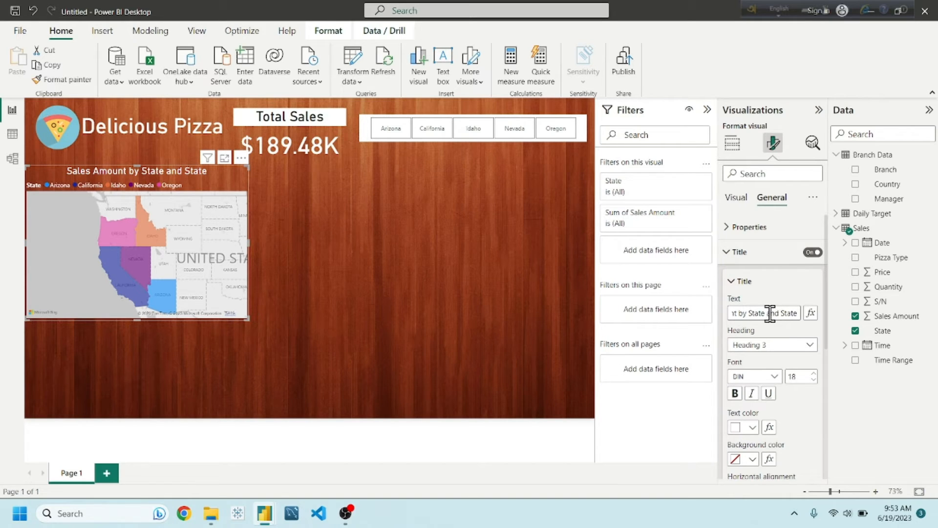
pyautogui.press('BackSpace')
pyautogui.press('BackSpace')
pyautogui.press('BackSpace')
pyautogui.press('BackSpace')
pyautogui.press('BackSpace')
pyautogui.press('BackSpace')
pyautogui.press('Delete')
pyautogui.press('Delete')
pyautogui.press('Delete')
pyautogui.press('Delete')
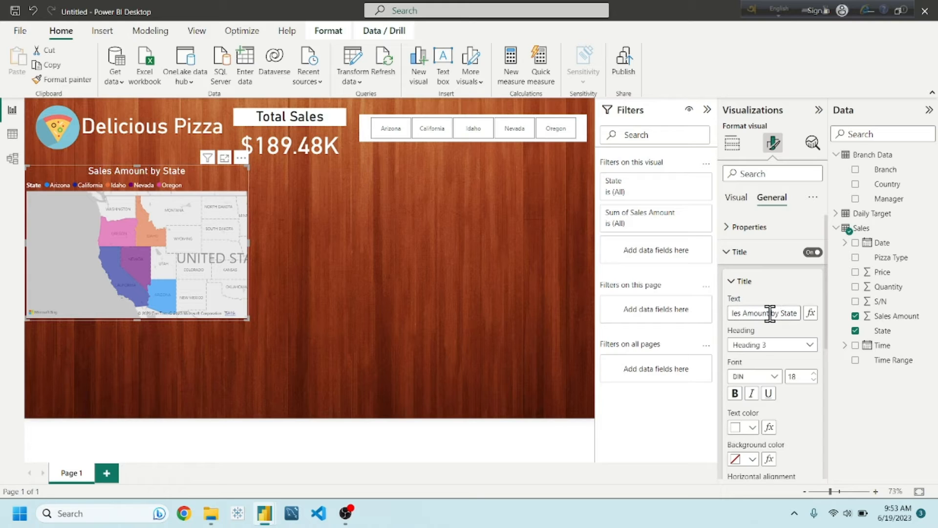
pyautogui.click(418, 307)
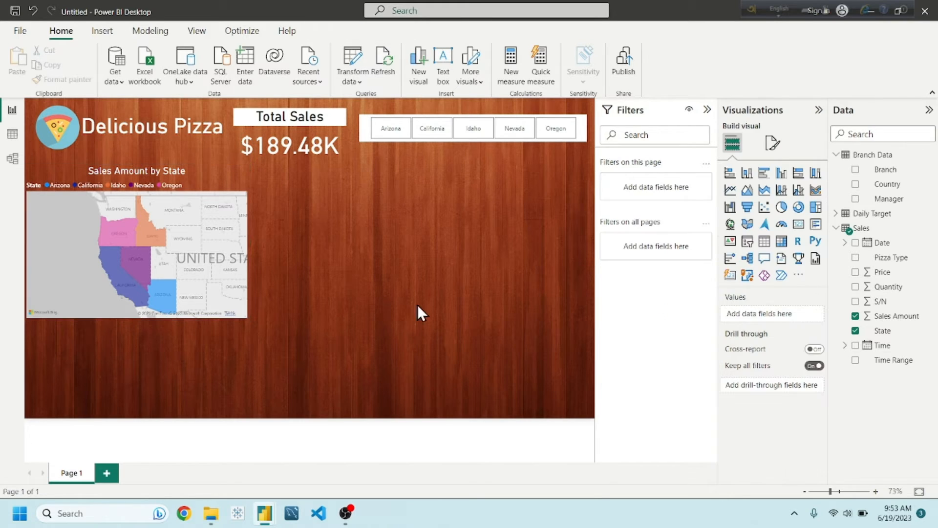
# Step: Try the Dark style in the map's settings and switch the style back to Grayscale
pyautogui.click(224, 183)
pyautogui.click(772, 144)
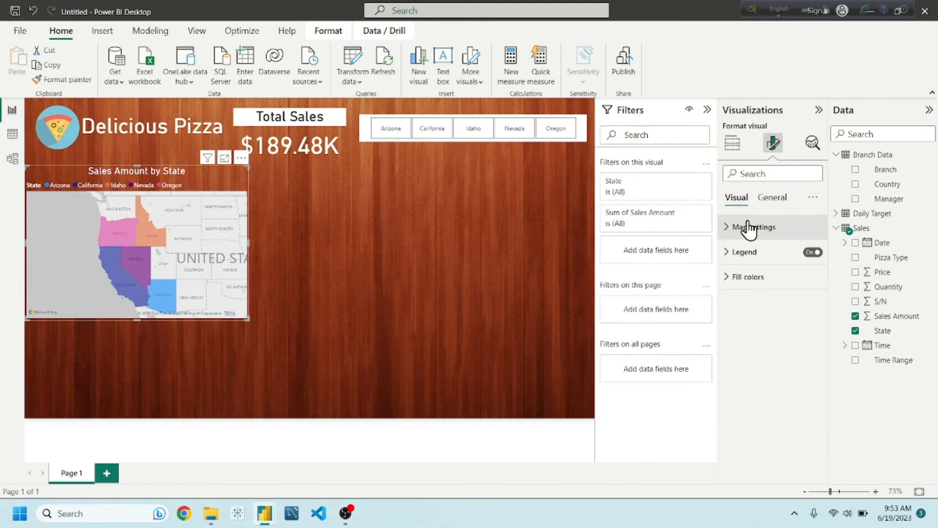
pyautogui.click(750, 228)
pyautogui.click(756, 288)
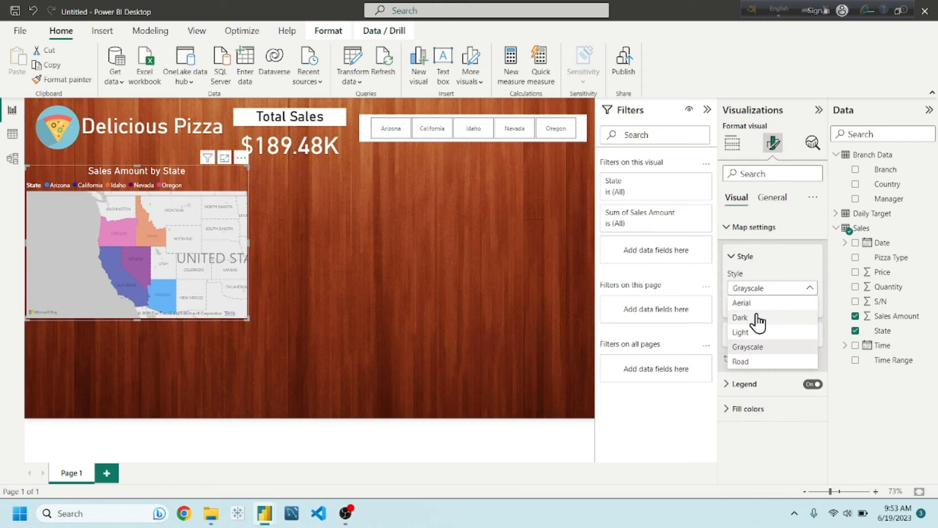
pyautogui.click(740, 317)
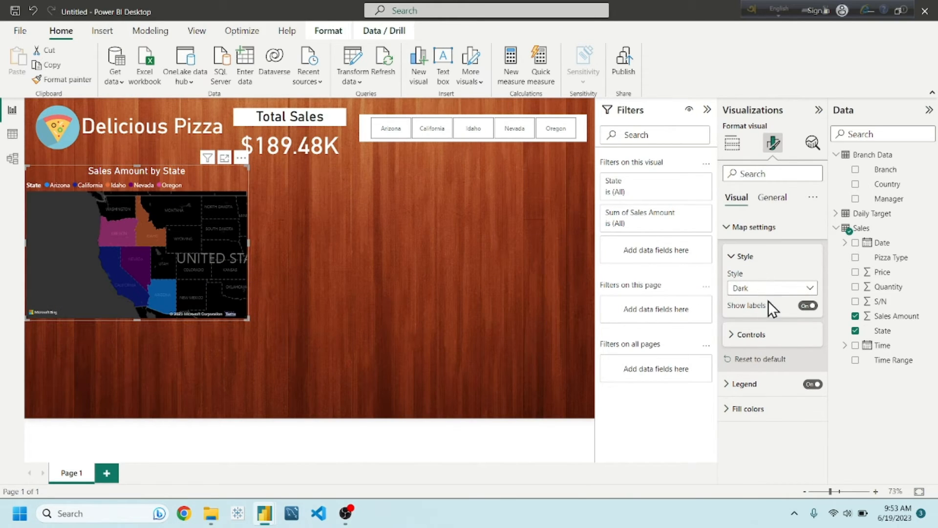
pyautogui.click(763, 288)
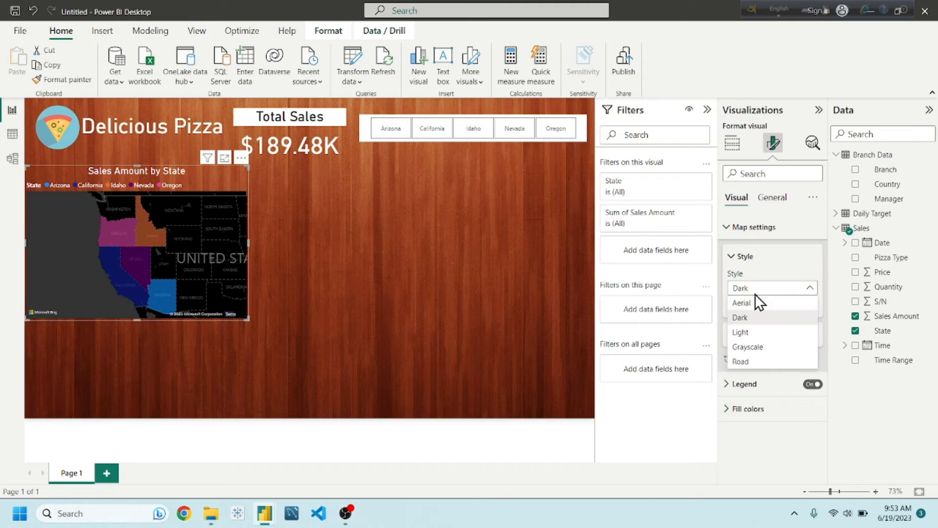
pyautogui.click(755, 346)
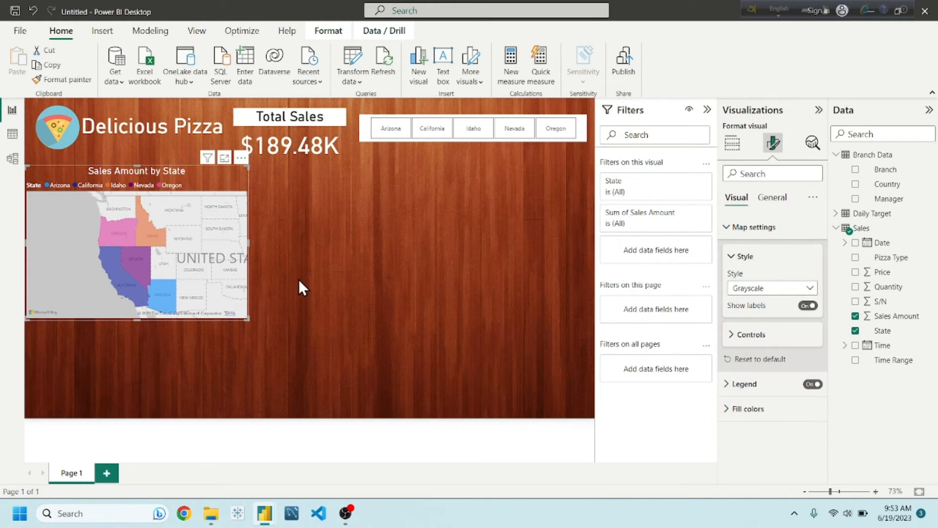
# Step: Widen the Sales Amount by State map slightly and deselect it
pyautogui.click(302, 232)
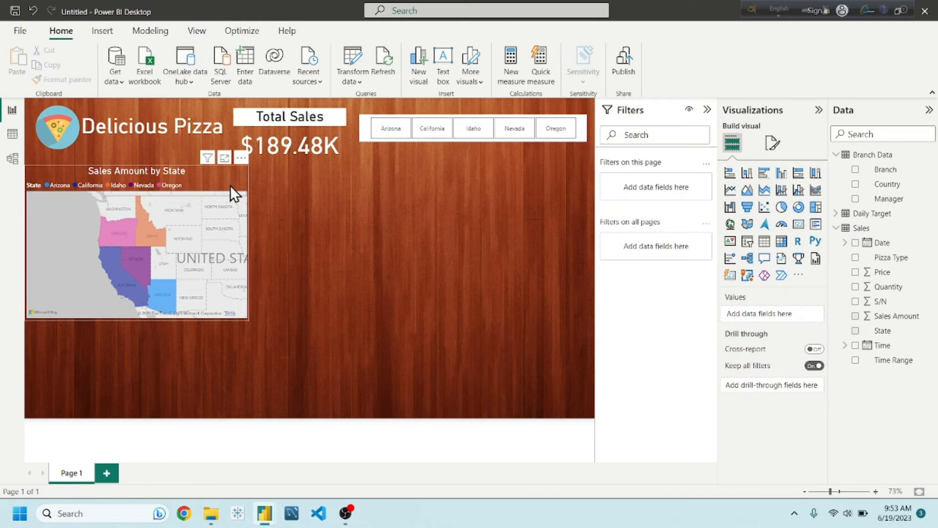
pyautogui.click(224, 179)
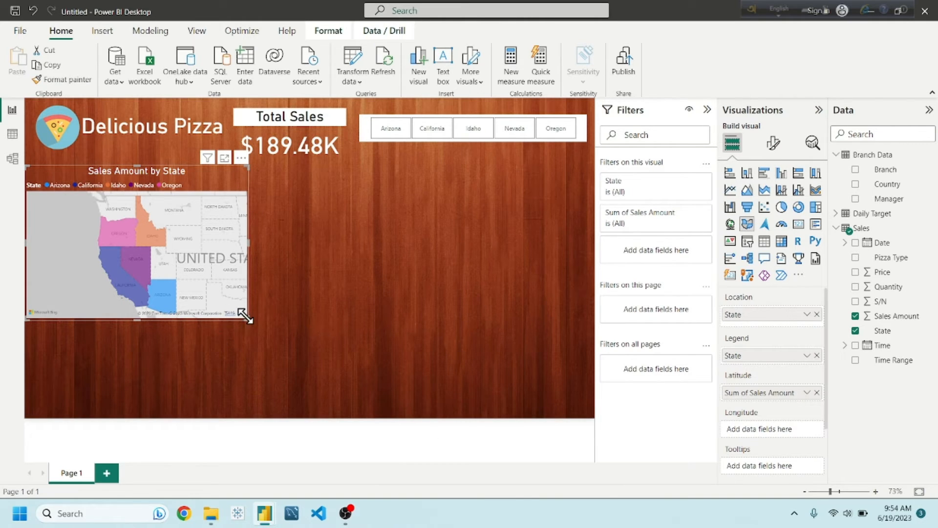
pyautogui.moveTo(241, 317)
pyautogui.mouseDown()
pyautogui.moveTo(236, 307)
pyautogui.moveTo(256, 318)
pyautogui.mouseUp()
pyautogui.click(464, 169)
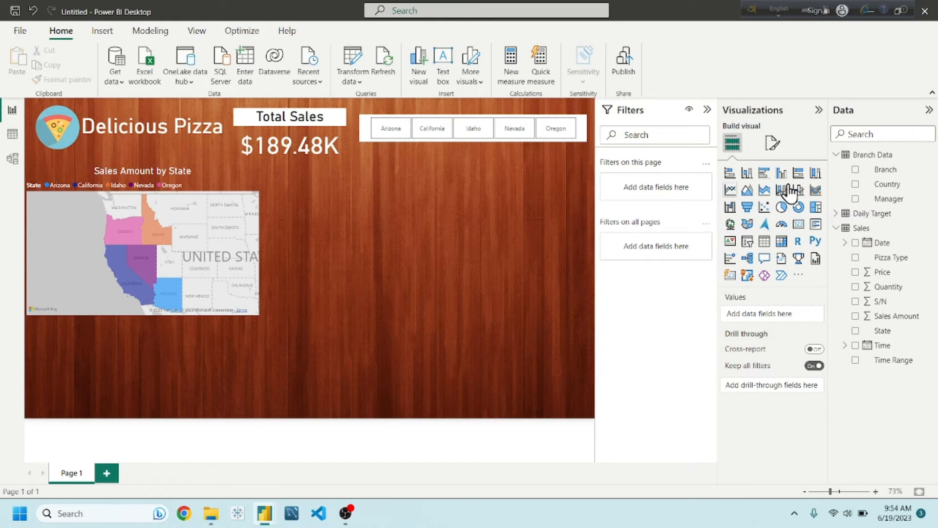
# Step: Set the report page's canvas type to Custom in the page formatting settings
pyautogui.click(772, 142)
pyautogui.click(755, 202)
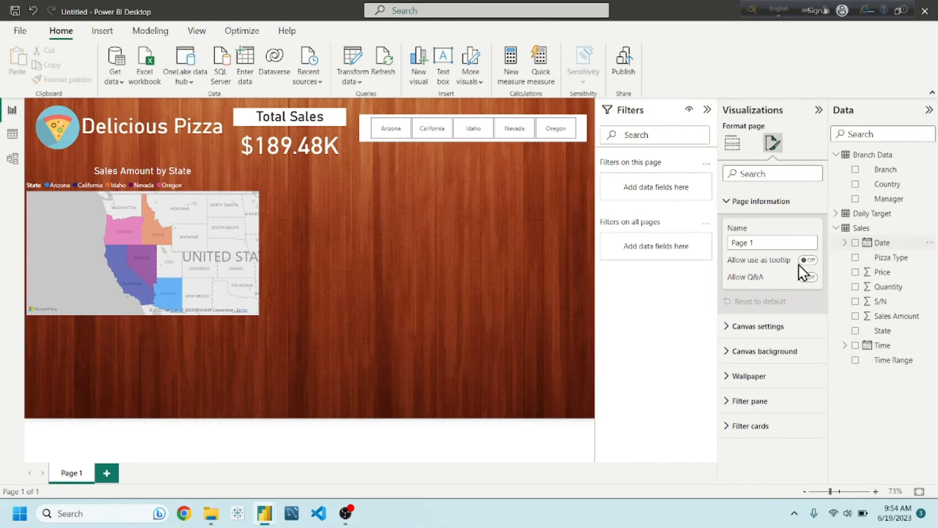
pyautogui.click(750, 326)
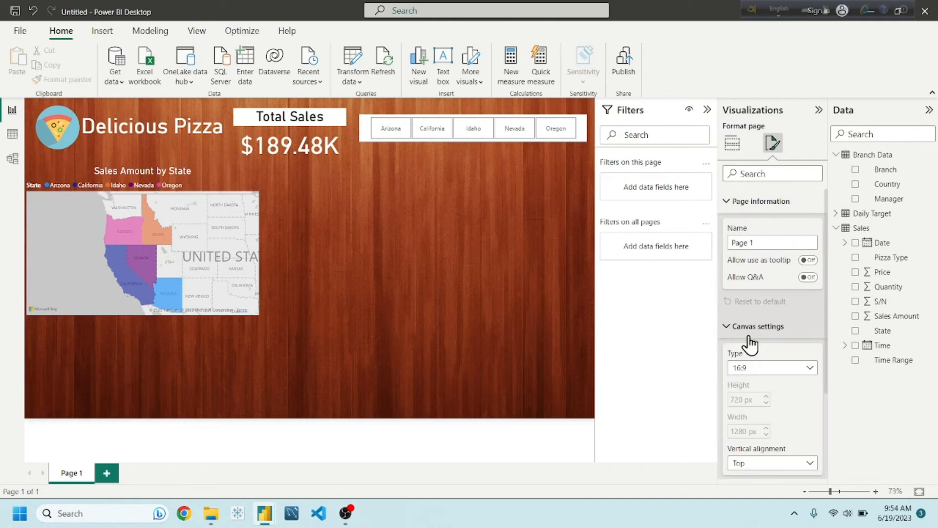
pyautogui.scroll(-1, 763, 377)
pyautogui.scroll(-1, 763, 376)
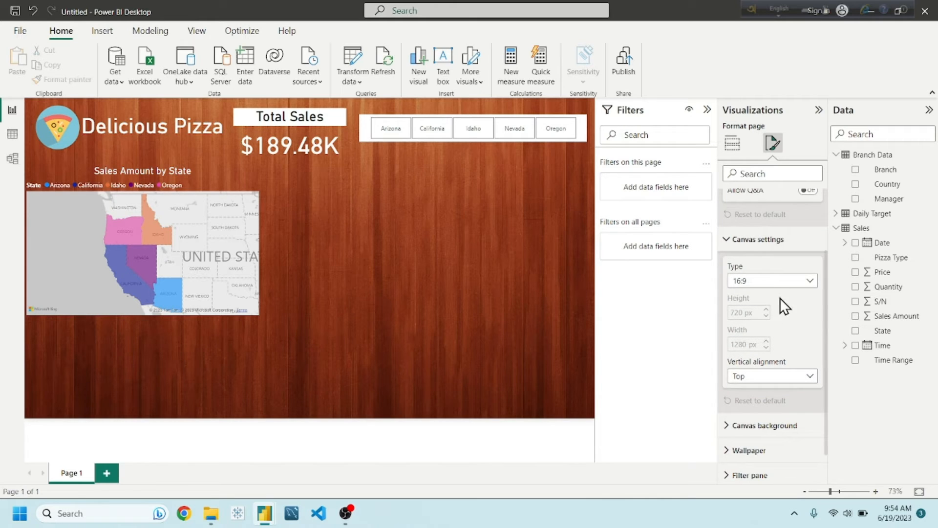
pyautogui.click(789, 282)
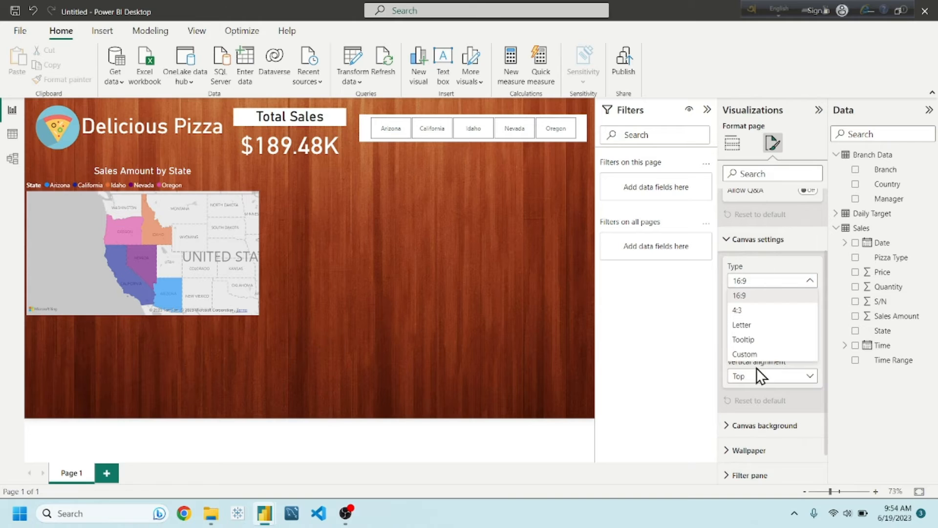
pyautogui.click(756, 355)
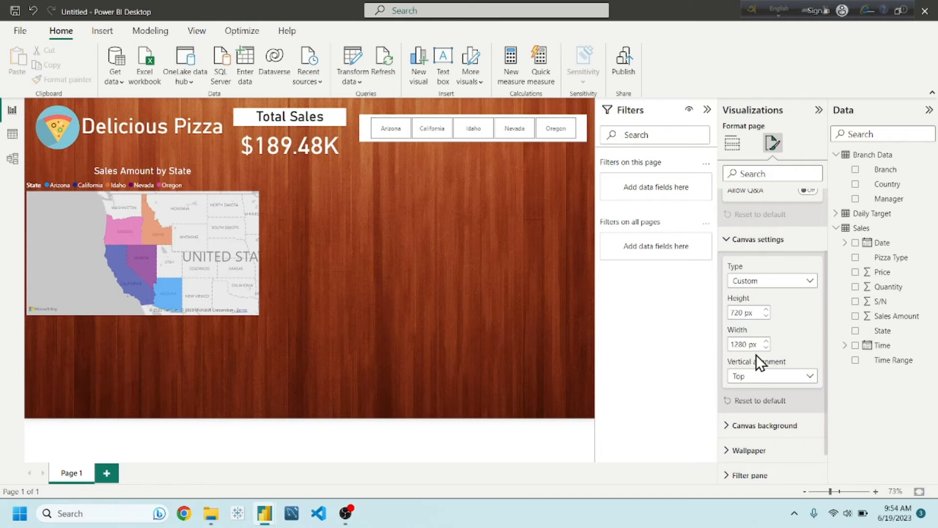
# Step: Increase the height of the custom canvas to 727 px
pyautogui.click(766, 308)
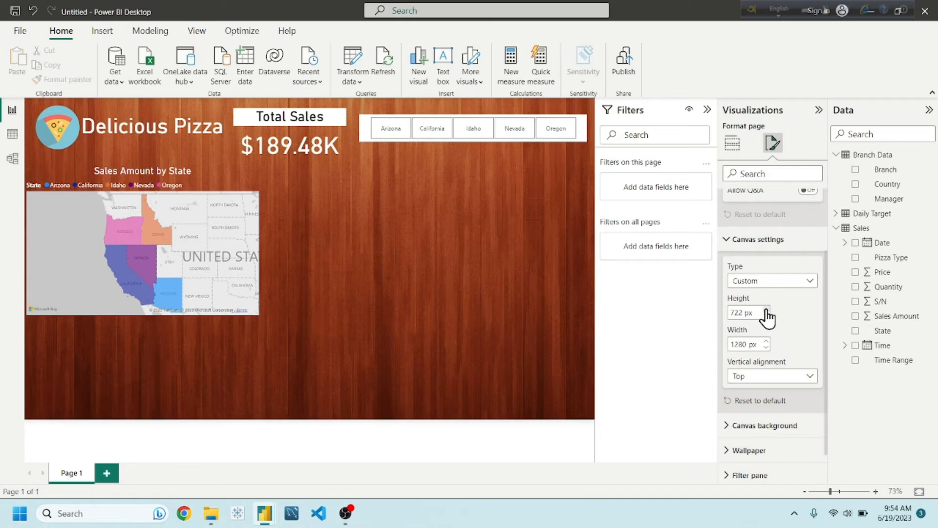
pyautogui.click(766, 309)
pyautogui.click(766, 308)
pyautogui.click(766, 309)
pyautogui.click(766, 308)
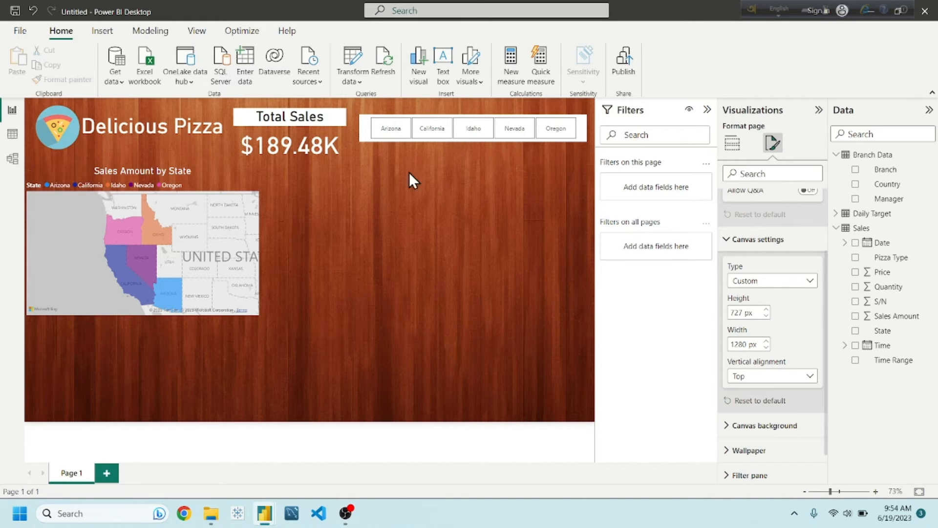
# Step: Increase the page's custom canvas height to 737 px
pyautogui.click(766, 309)
pyautogui.click(766, 309)
pyautogui.click(766, 309)
pyautogui.click(766, 309)
pyautogui.click(766, 309)
pyautogui.click(766, 309)
pyautogui.click(766, 309)
pyautogui.click(766, 309)
pyautogui.click(766, 310)
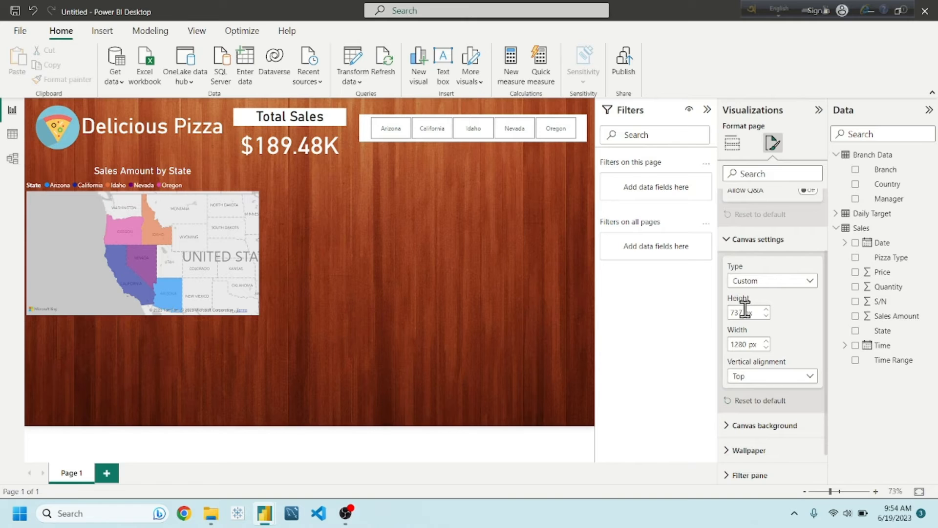
# Step: Set the page's custom canvas size to 1000 px high and 1380 px wide
pyautogui.moveTo(743, 312); pyautogui.dragTo(705, 312)
pyautogui.write('1000')
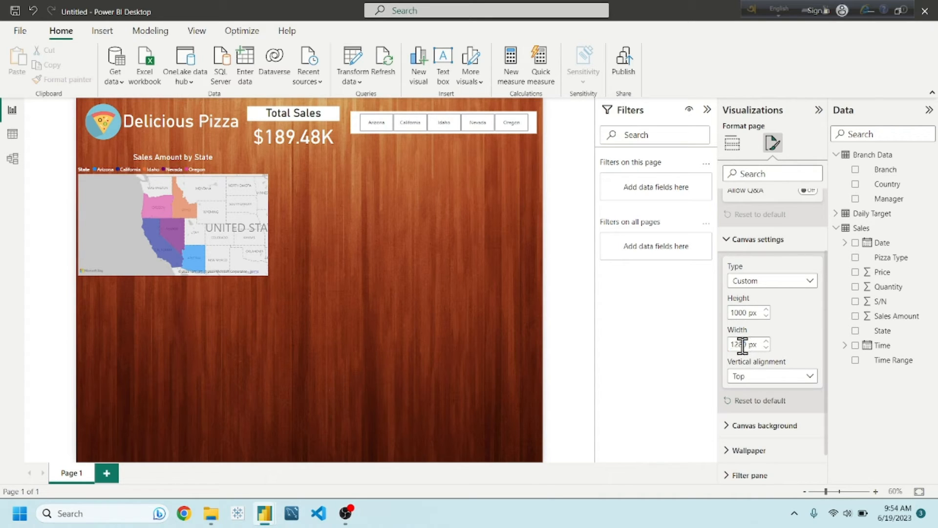
pyautogui.press('BackSpace')
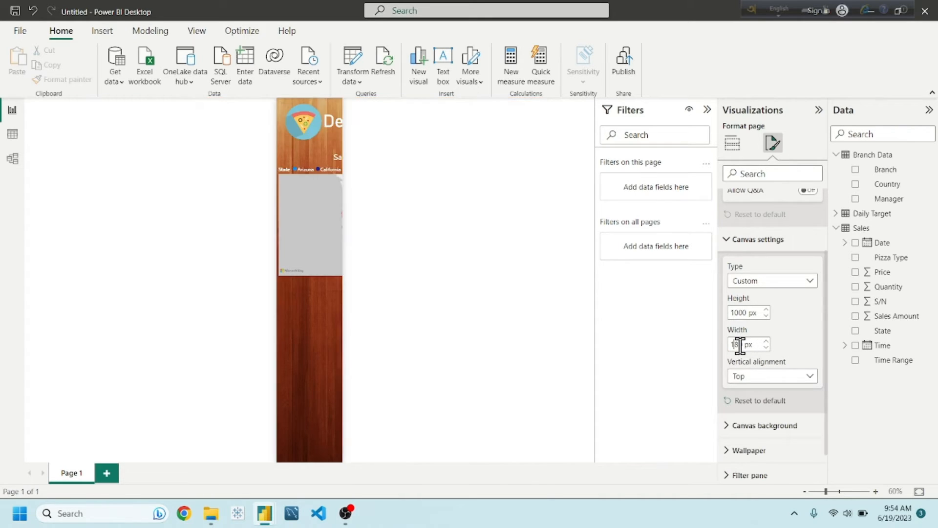
pyautogui.write('3')
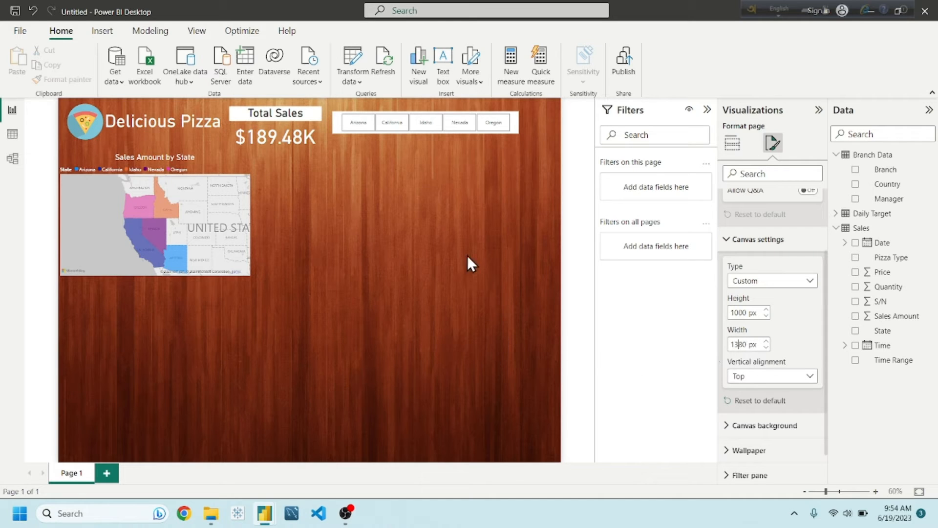
pyautogui.click(406, 271)
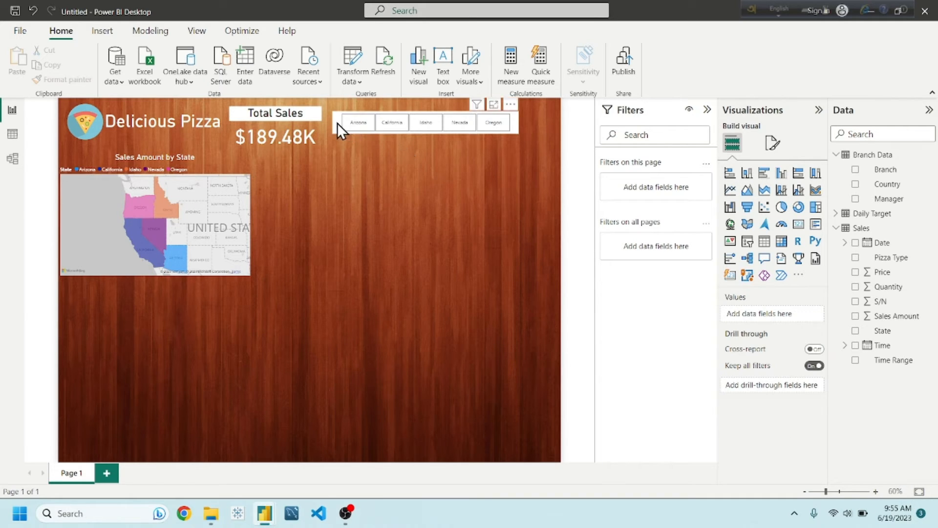
# Step: Shift the Total Sales card and the state slicer to the right, and widen the slicer almost to the page's right edge
pyautogui.moveTo(338, 124); pyautogui.dragTo(307, 117)
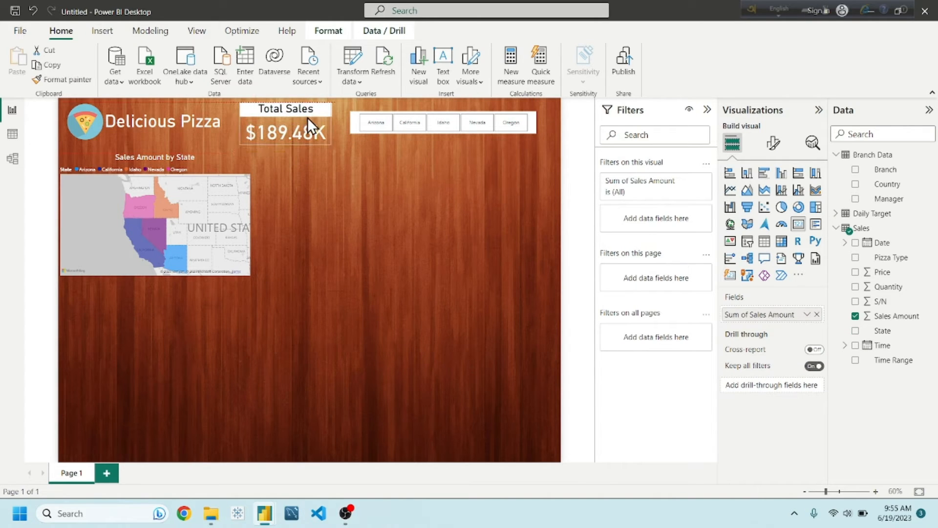
pyautogui.click(380, 153)
pyautogui.click(531, 131)
pyautogui.moveTo(533, 131); pyautogui.dragTo(555, 135)
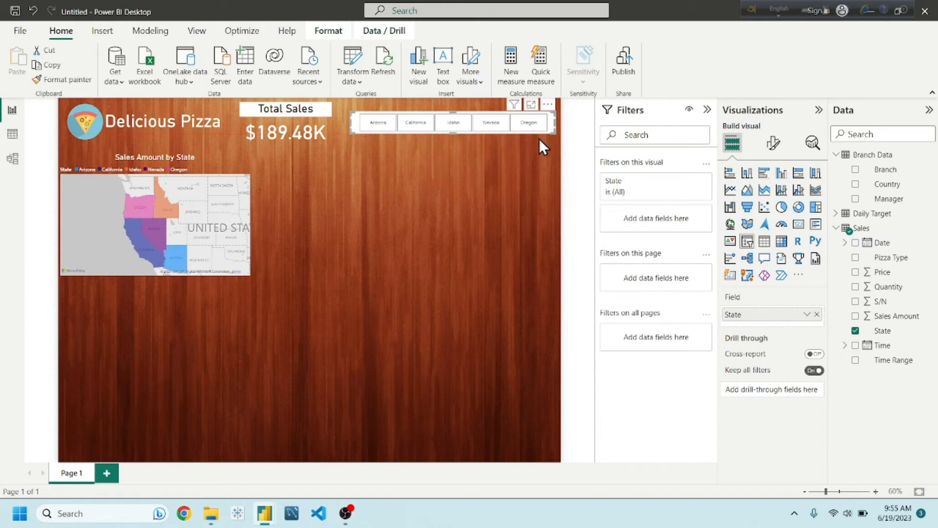
pyautogui.click(464, 158)
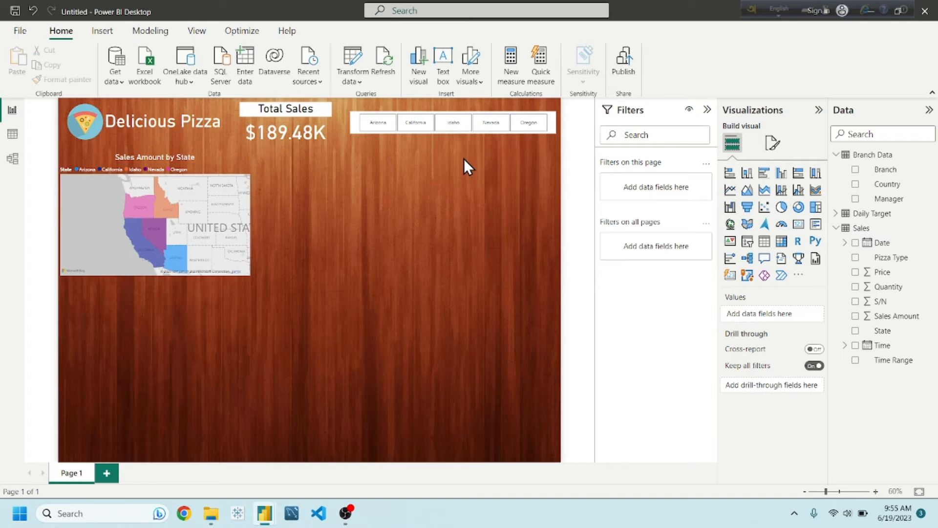
# Step: Move the Sales Amount by State map slightly up, closer to the page header
pyautogui.click(209, 161)
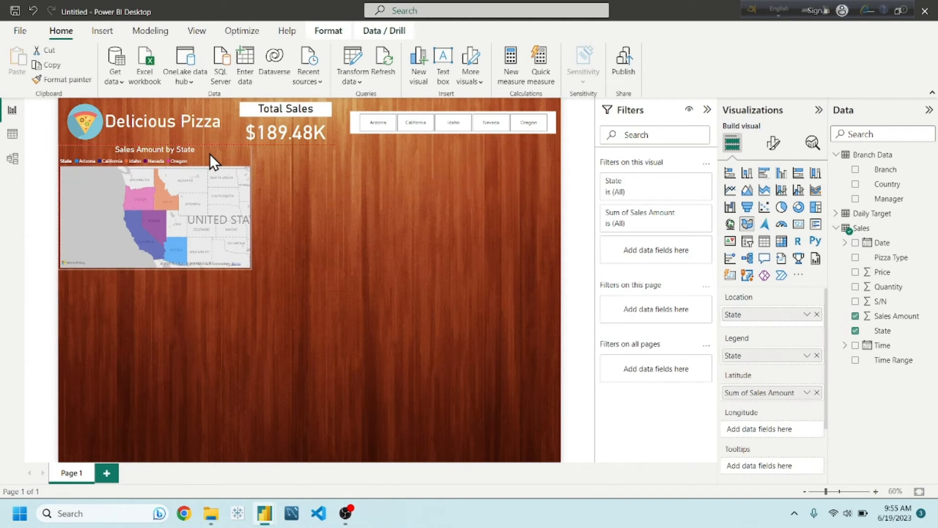
pyautogui.click(327, 240)
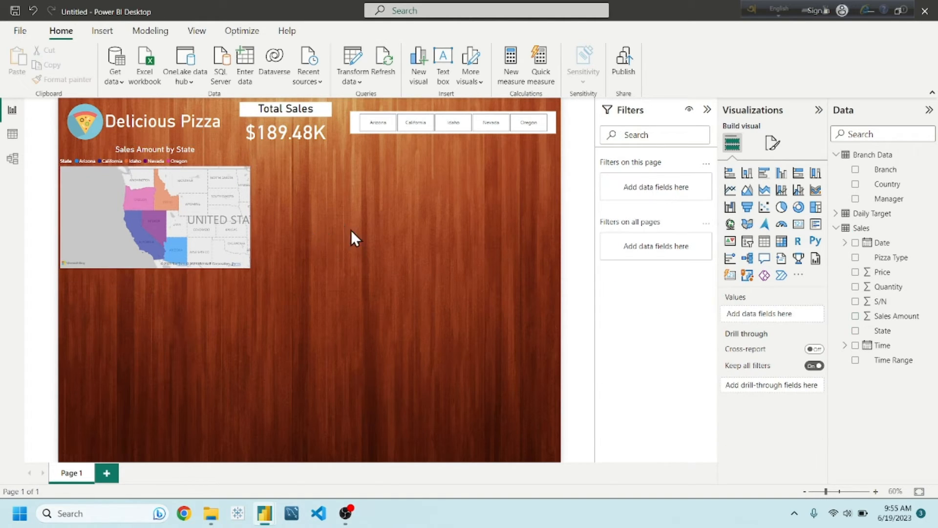
# Step: Add a donut chart with Manager as legend and Sales Amount as values, placed directly right of the map
pyautogui.click(798, 208)
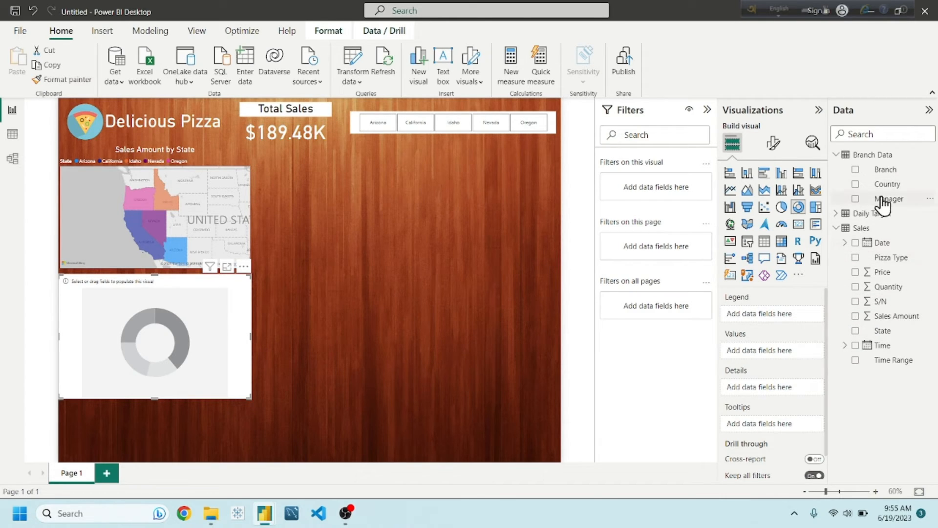
pyautogui.moveTo(883, 200); pyautogui.dragTo(771, 318)
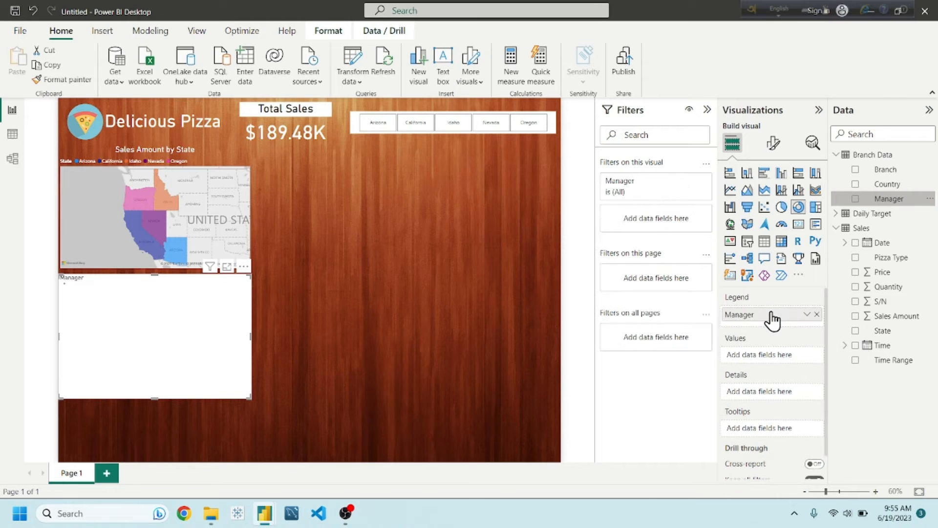
pyautogui.moveTo(897, 318); pyautogui.dragTo(786, 355)
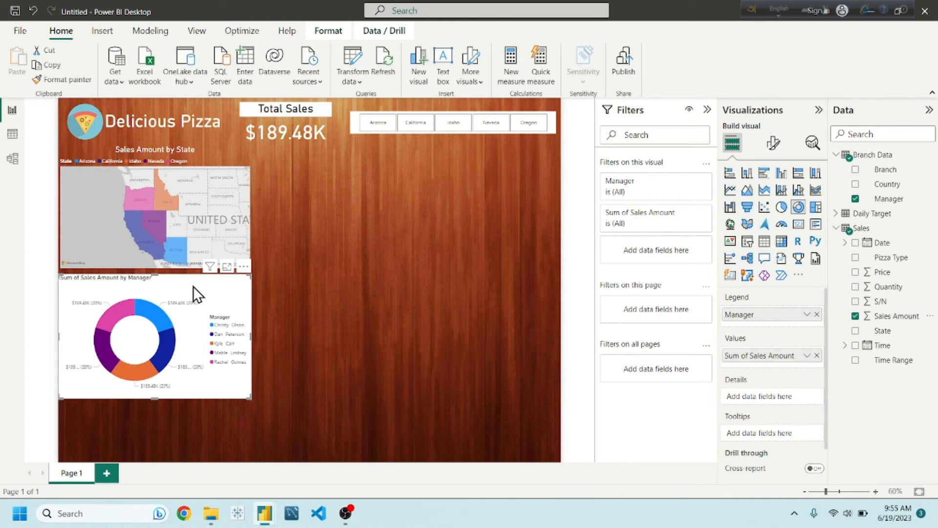
pyautogui.moveTo(193, 286); pyautogui.dragTo(394, 177)
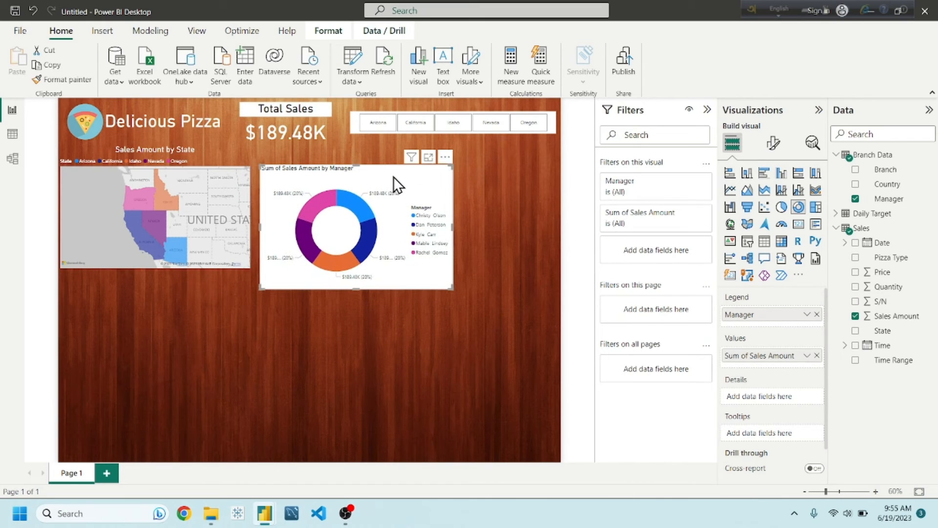
# Step: Set the donut chart's legend position to Top center
pyautogui.click(777, 144)
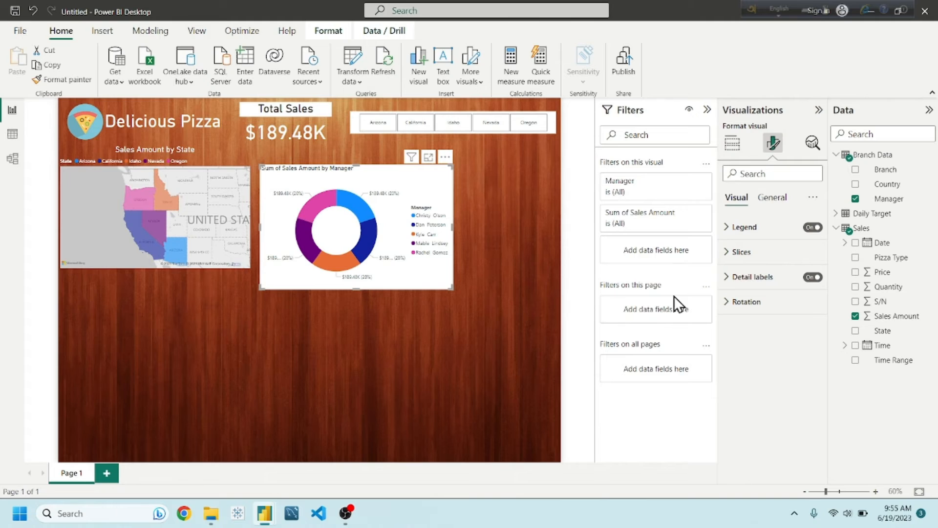
pyautogui.click(757, 256)
pyautogui.click(756, 230)
pyautogui.click(753, 254)
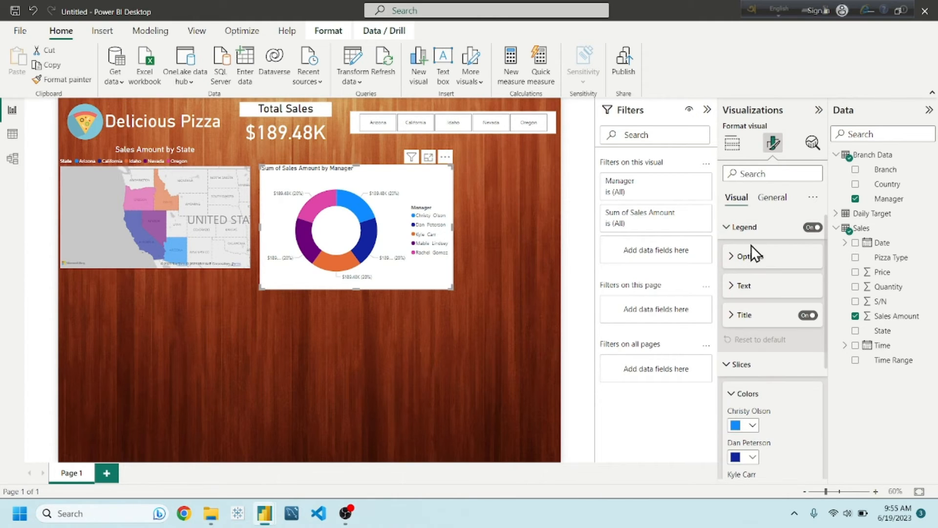
pyautogui.click(752, 229)
pyautogui.click(750, 246)
pyautogui.click(758, 230)
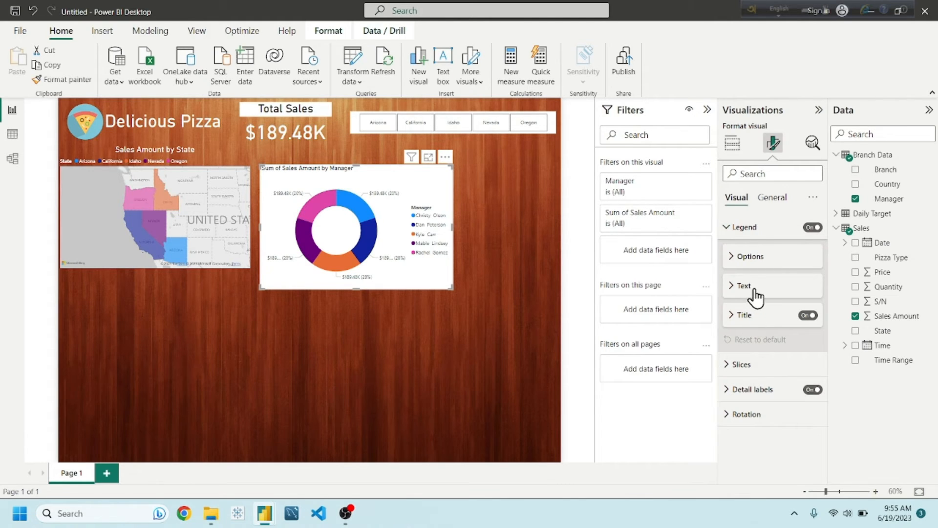
pyautogui.click(754, 288)
pyautogui.click(753, 287)
pyautogui.click(750, 256)
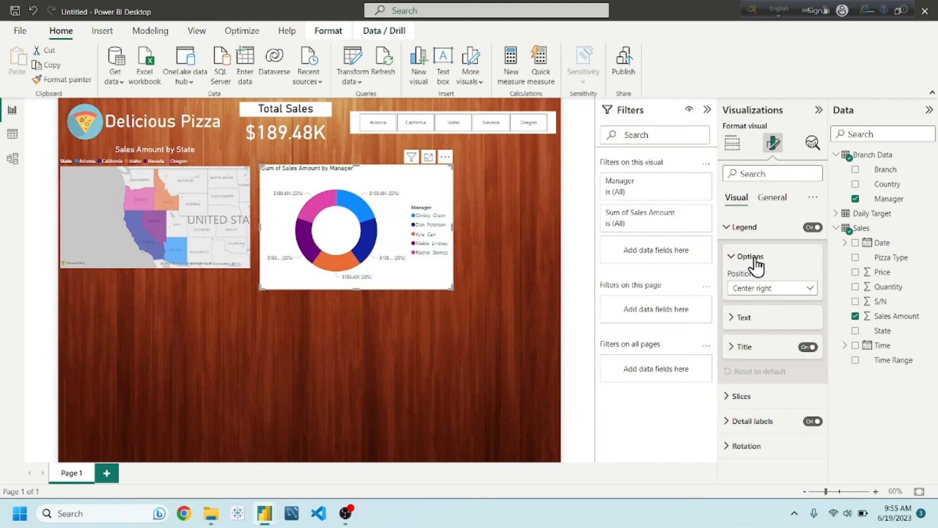
pyautogui.click(755, 290)
pyautogui.click(758, 318)
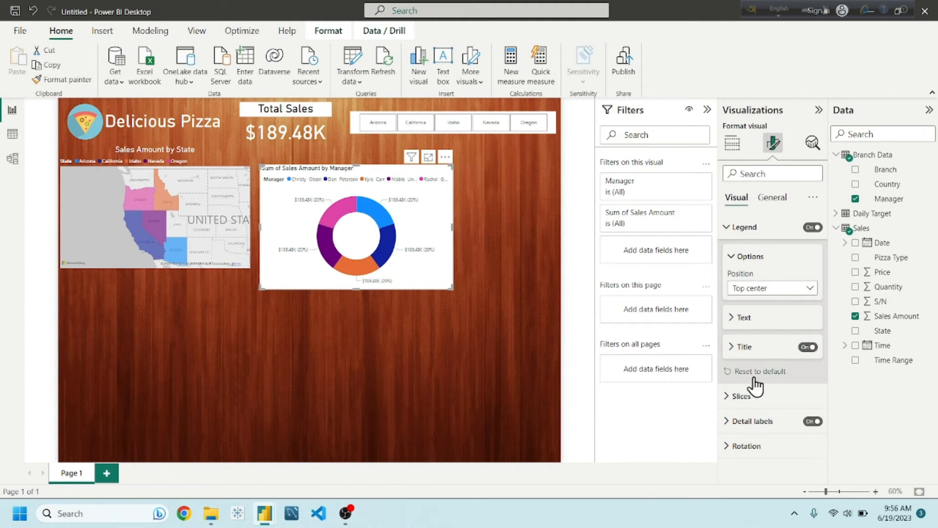
# Step: Set the donut chart's label contents to All detail labels
pyautogui.click(780, 426)
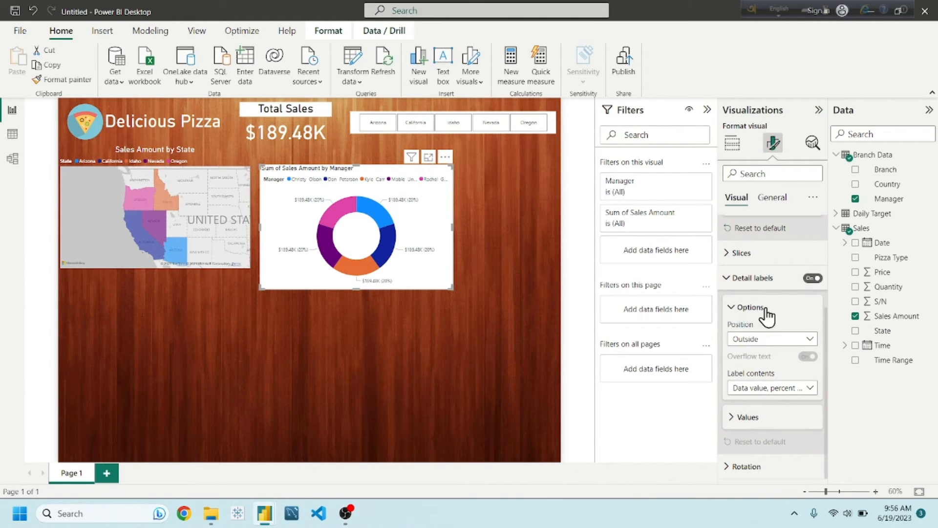
pyautogui.click(768, 390)
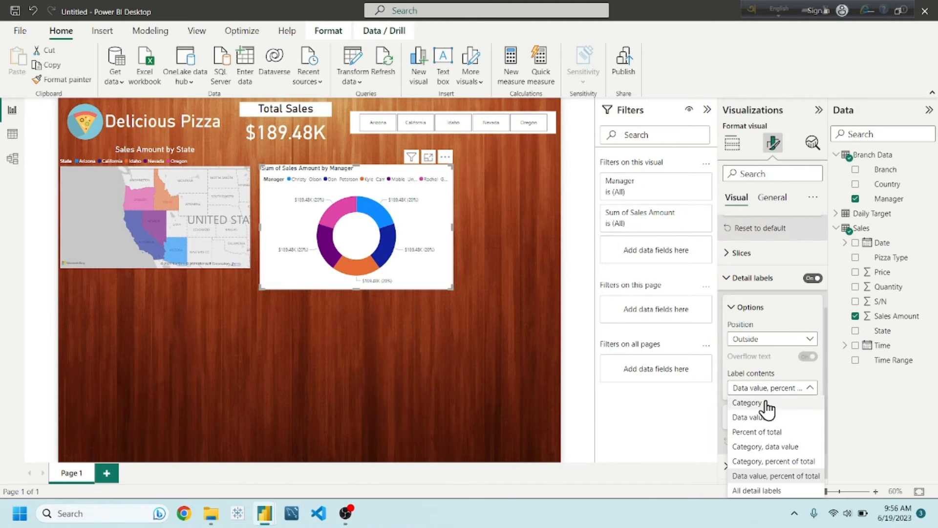
pyautogui.click(771, 491)
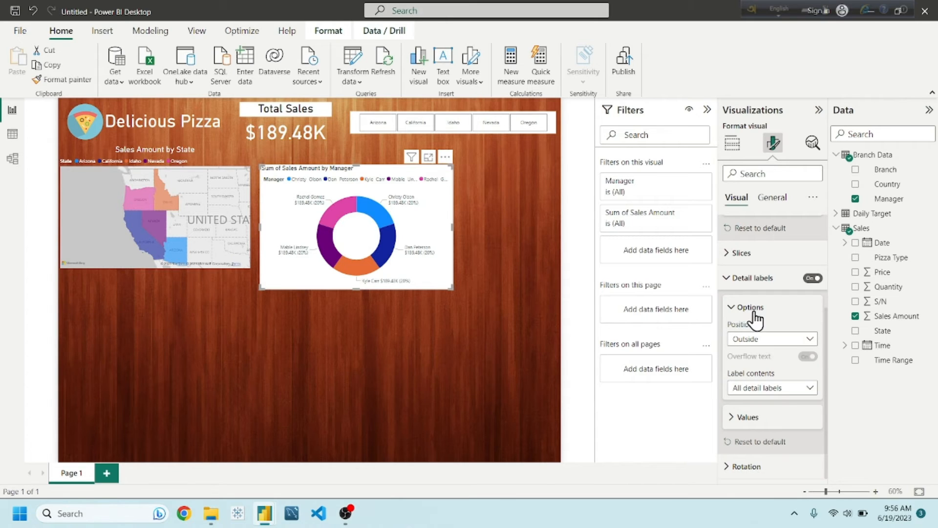
pyautogui.click(733, 278)
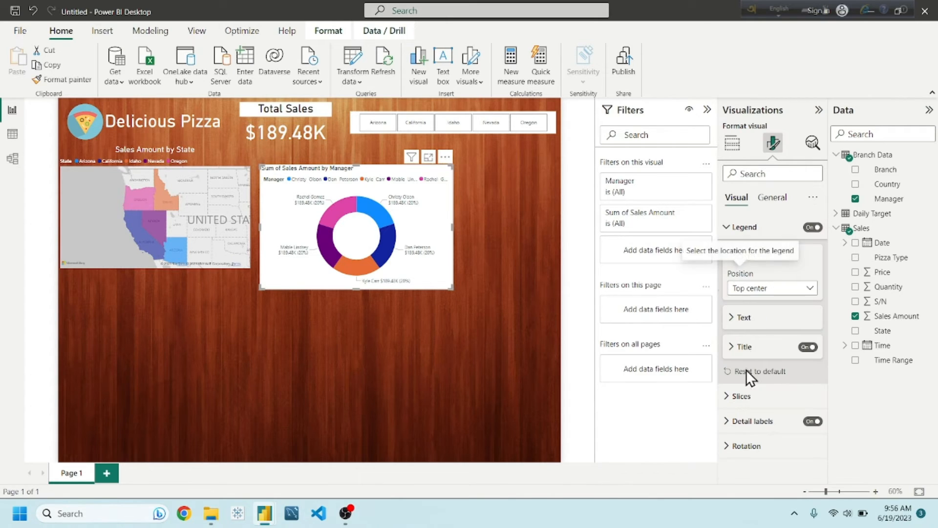
# Step: Turn off the donut chart's background so the wood page background shows through
pyautogui.click(765, 196)
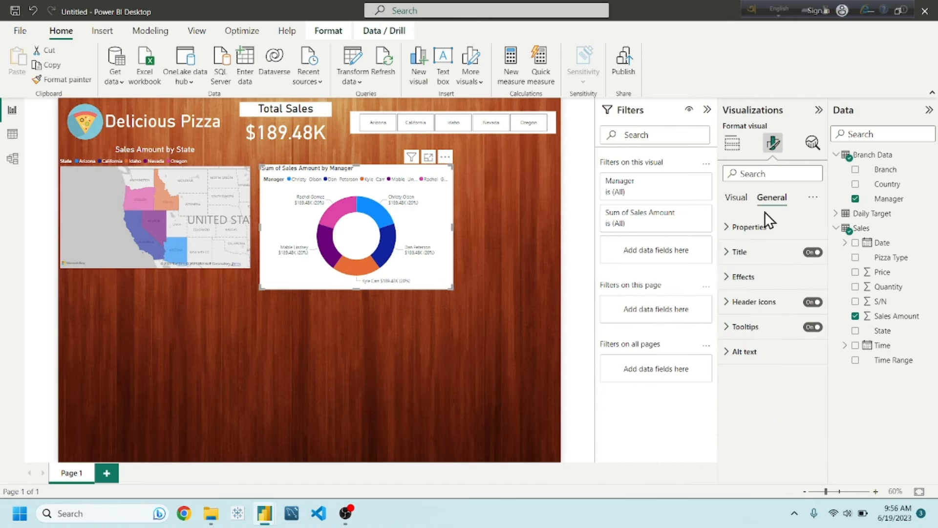
pyautogui.click(762, 287)
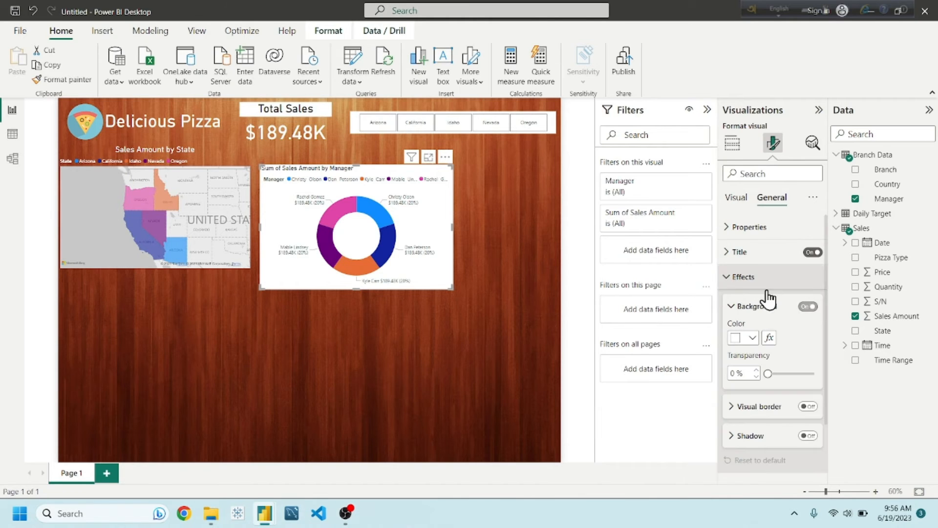
pyautogui.click(808, 306)
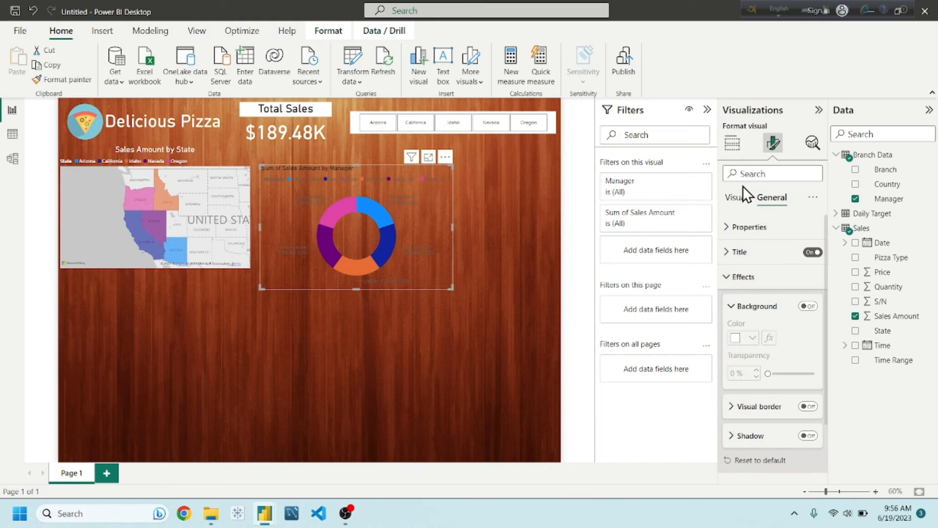
# Step: Change the donut chart's legend text color to white
pyautogui.click(736, 197)
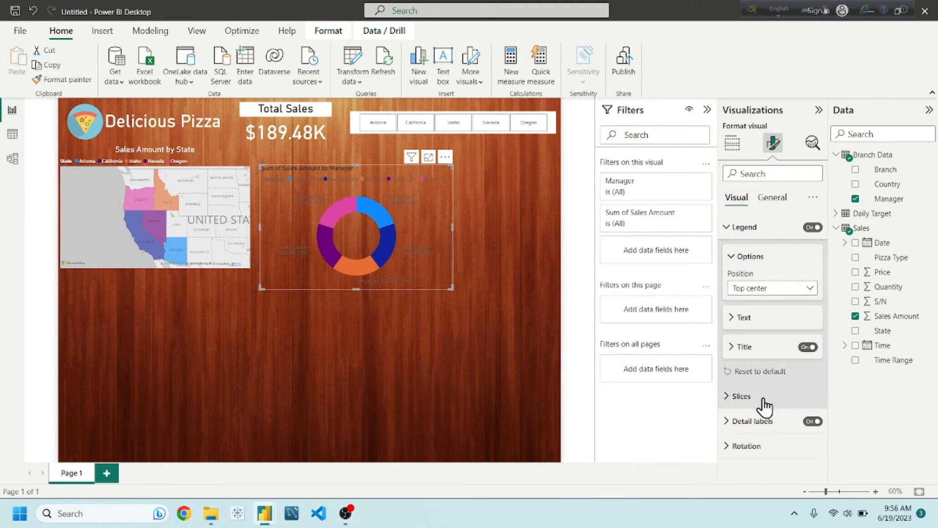
pyautogui.click(755, 227)
pyautogui.click(740, 228)
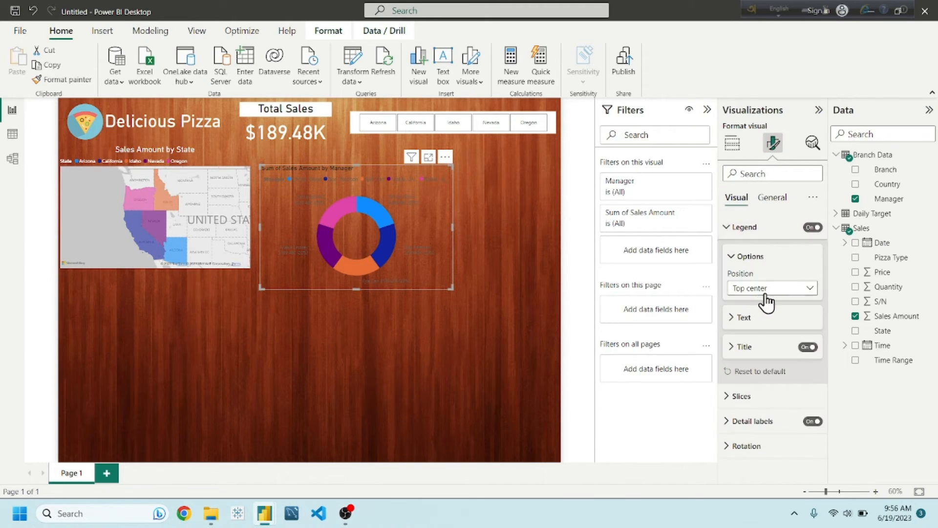
pyautogui.click(763, 320)
pyautogui.click(750, 341)
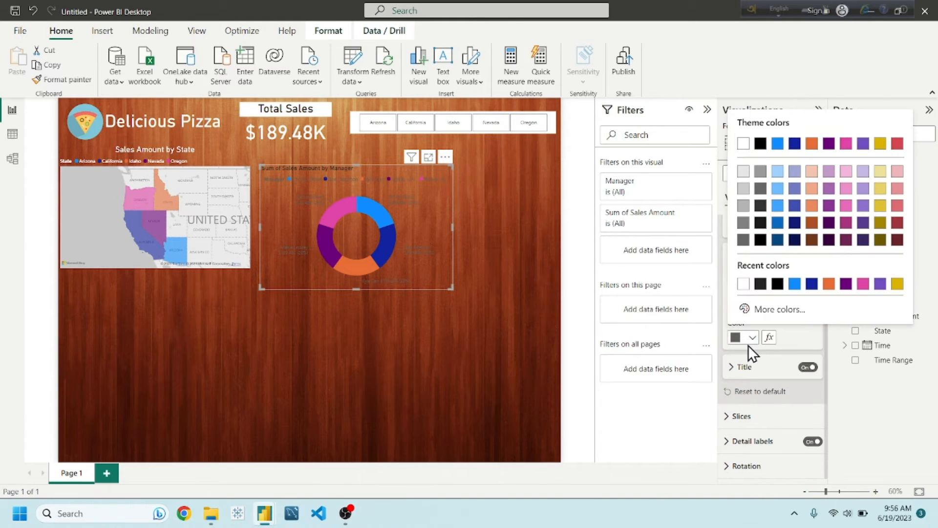
pyautogui.click(743, 283)
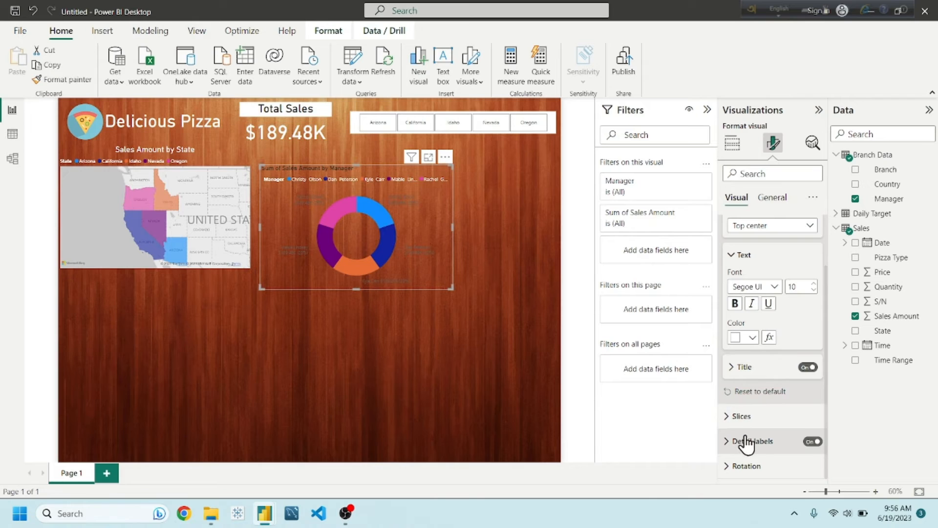
pyautogui.click(745, 416)
pyautogui.scroll(-4, 751, 376)
pyautogui.scroll(2, 752, 342)
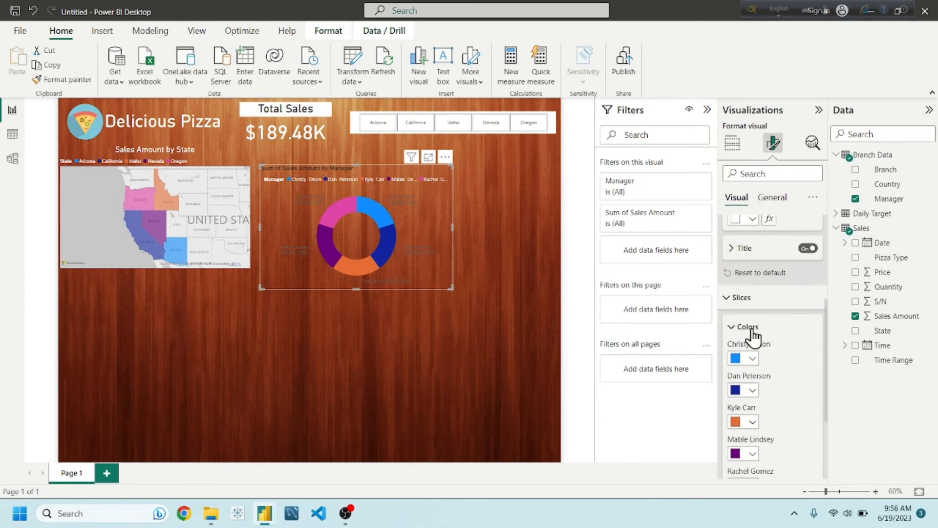
pyautogui.click(745, 298)
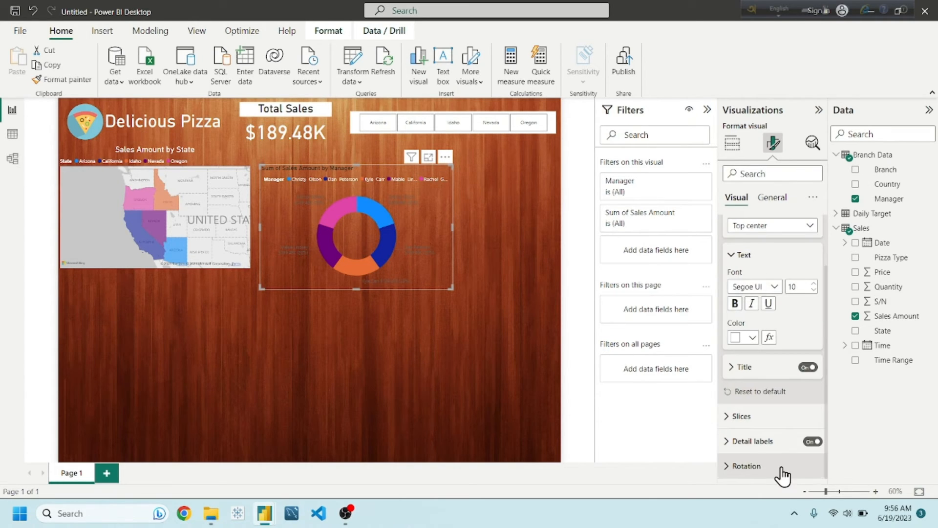
# Step: Change the color of the donut chart's detail label values to white
pyautogui.click(767, 442)
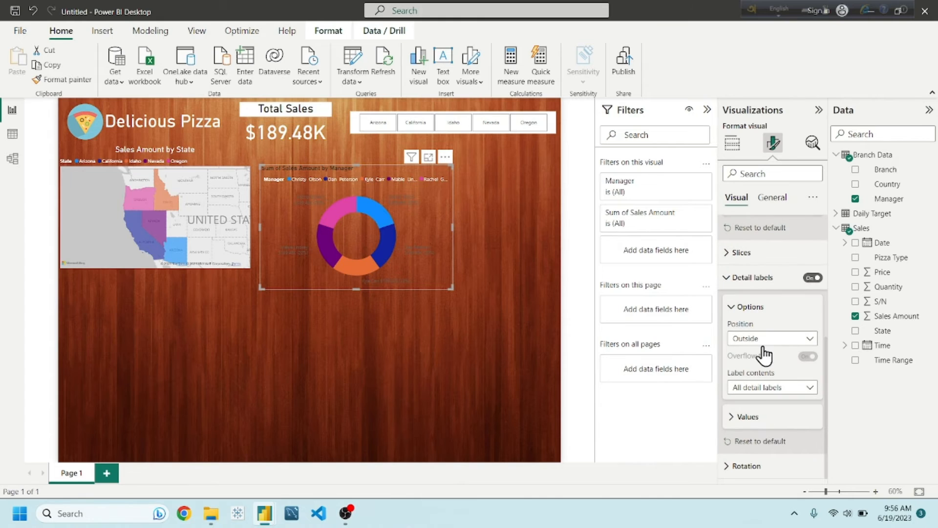
pyautogui.click(764, 418)
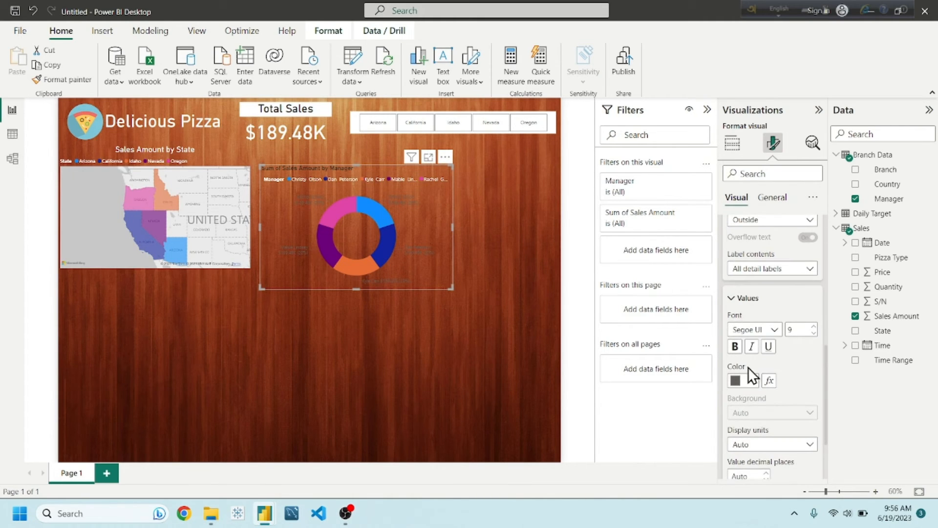
pyautogui.click(749, 377)
pyautogui.click(746, 324)
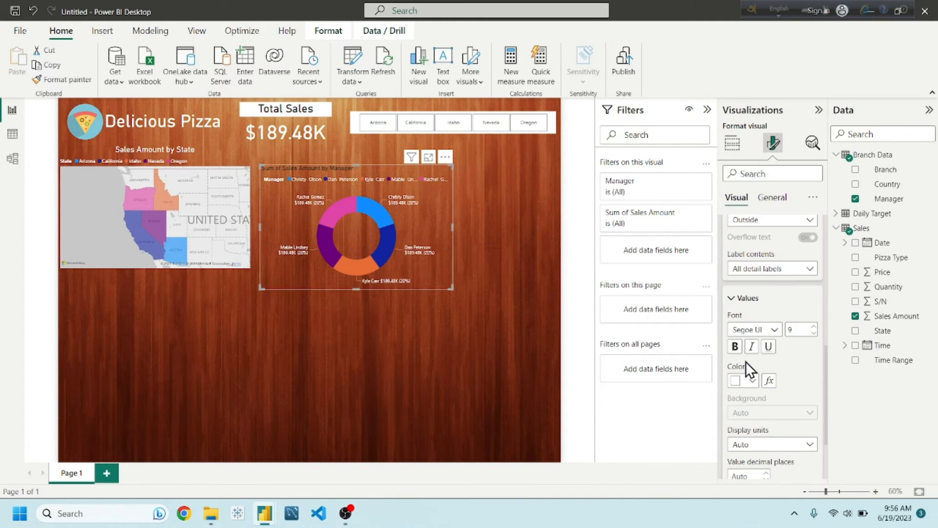
# Step: Change the donut chart's title text color to white
pyautogui.scroll(4, 767, 335)
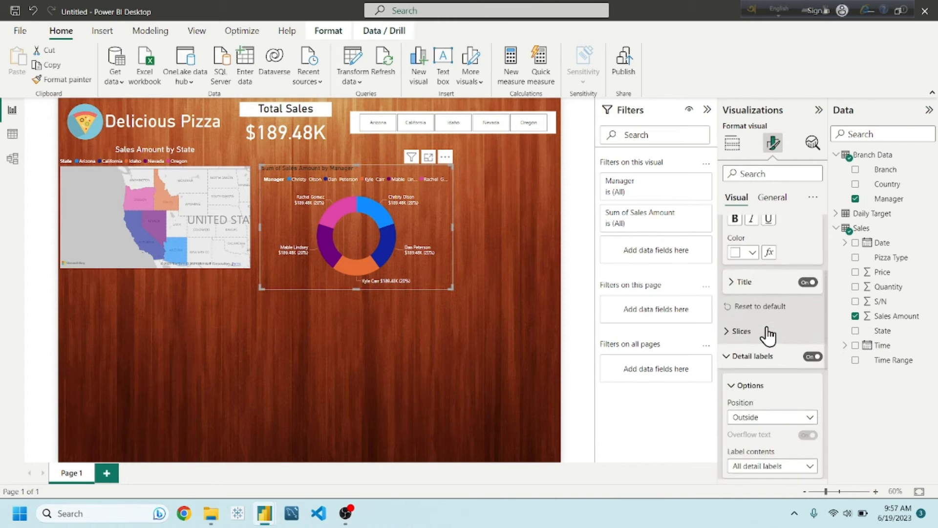
pyautogui.scroll(5, 767, 335)
pyautogui.click(771, 198)
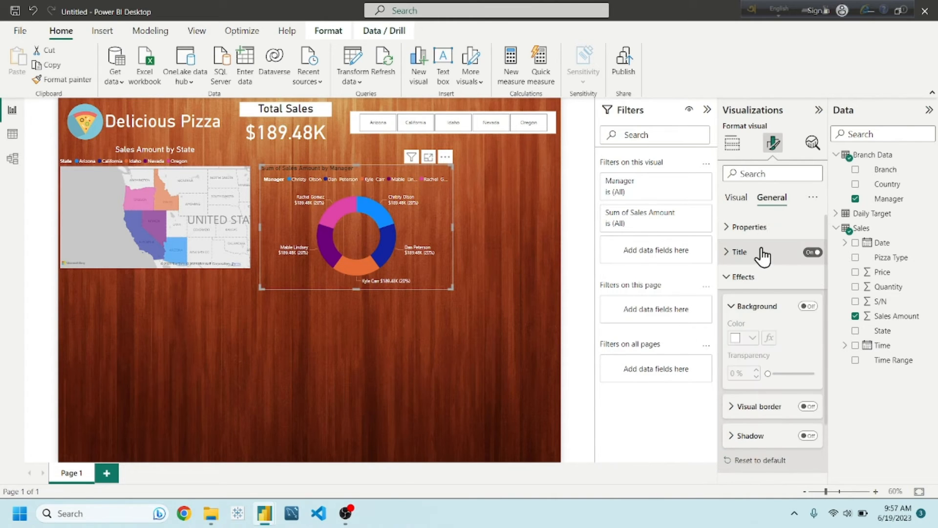
pyautogui.click(762, 254)
pyautogui.click(748, 428)
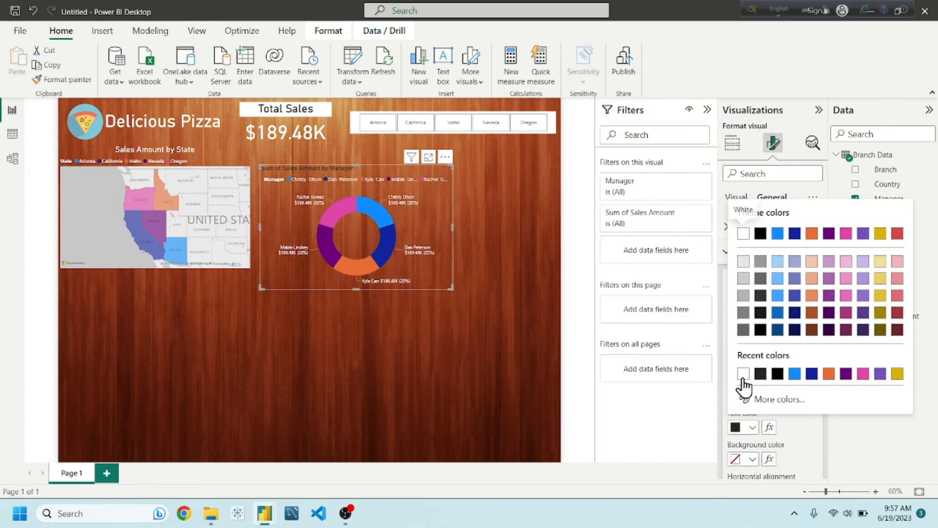
pyautogui.click(743, 373)
# Step: Center the donut chart's title horizontally and set its font size to 18
pyautogui.scroll(-3, 774, 405)
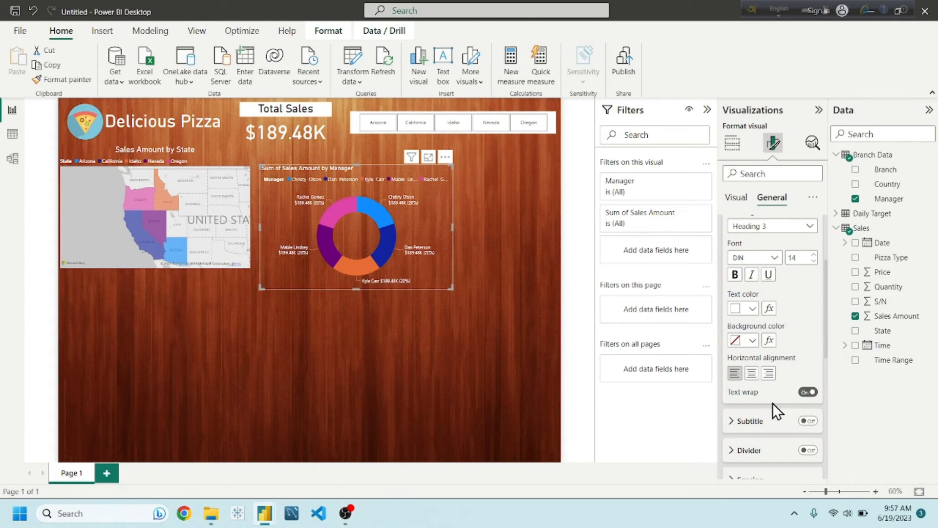
pyautogui.click(750, 374)
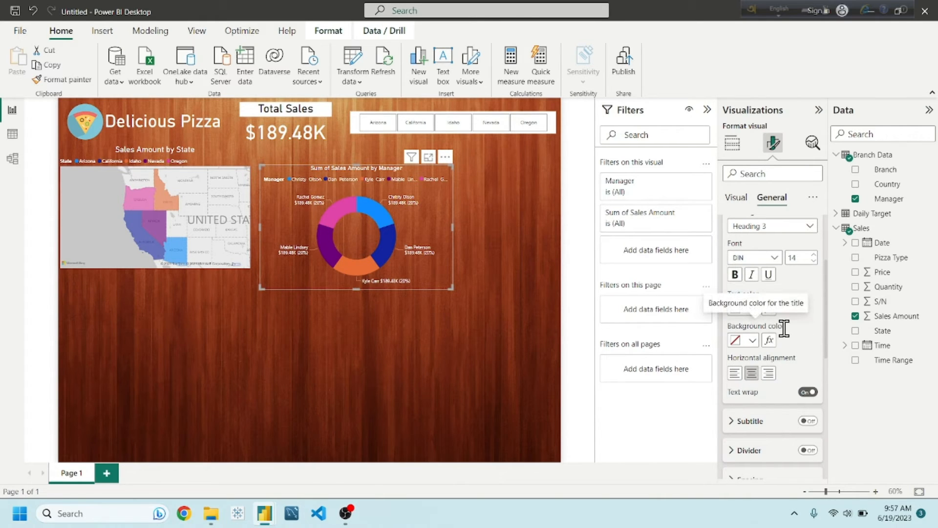
pyautogui.click(813, 254)
pyautogui.click(813, 254)
pyautogui.click(814, 254)
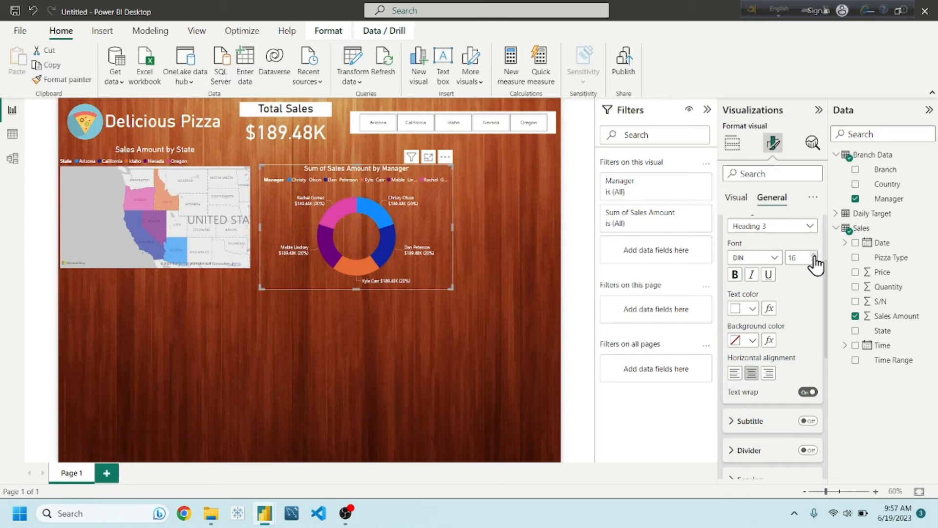
pyautogui.click(813, 254)
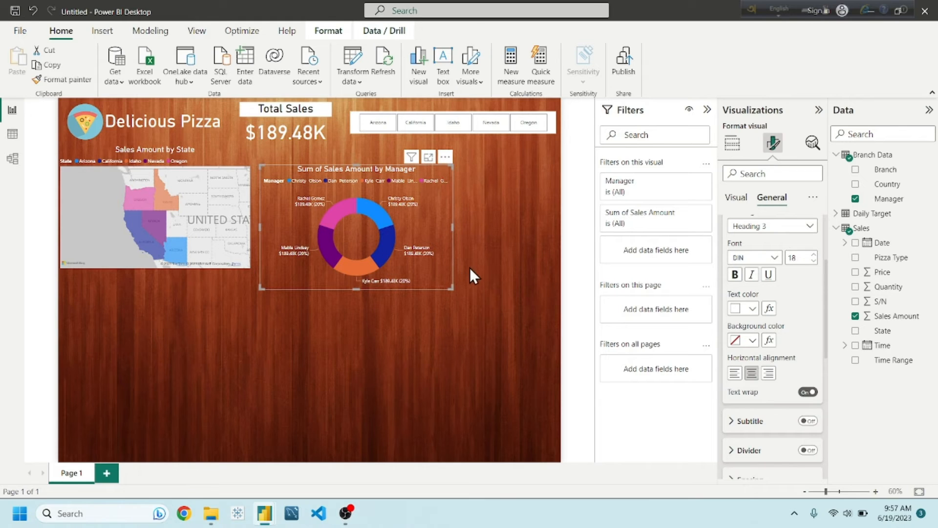
pyautogui.click(459, 255)
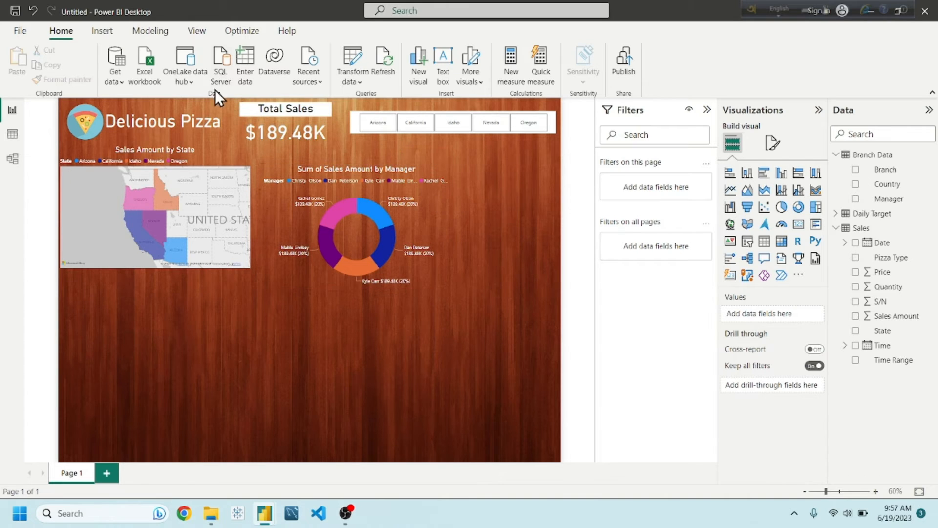
# Step: Insert the manager1 image, shrink it and place it in the hole of the donut chart
pyautogui.click(103, 30)
pyautogui.click(473, 59)
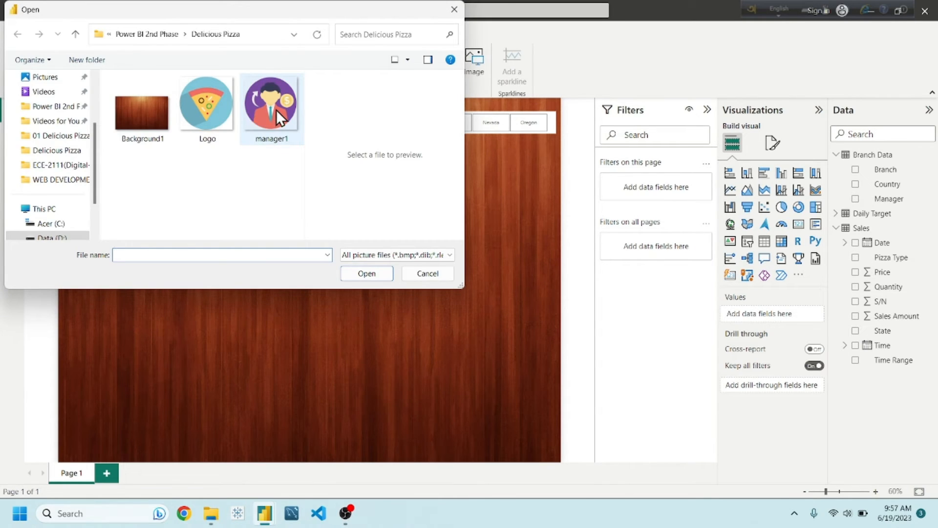
pyautogui.doubleClick(277, 109)
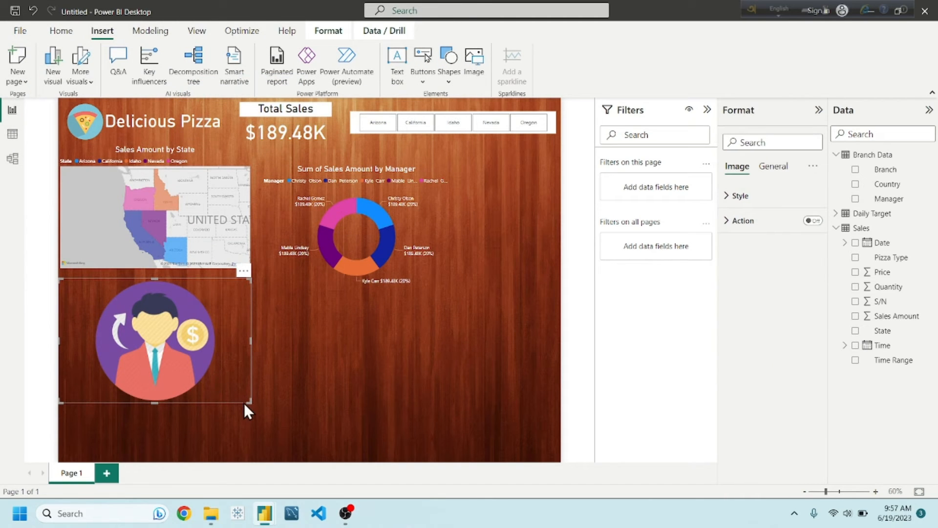
pyautogui.moveTo(244, 403); pyautogui.dragTo(365, 240)
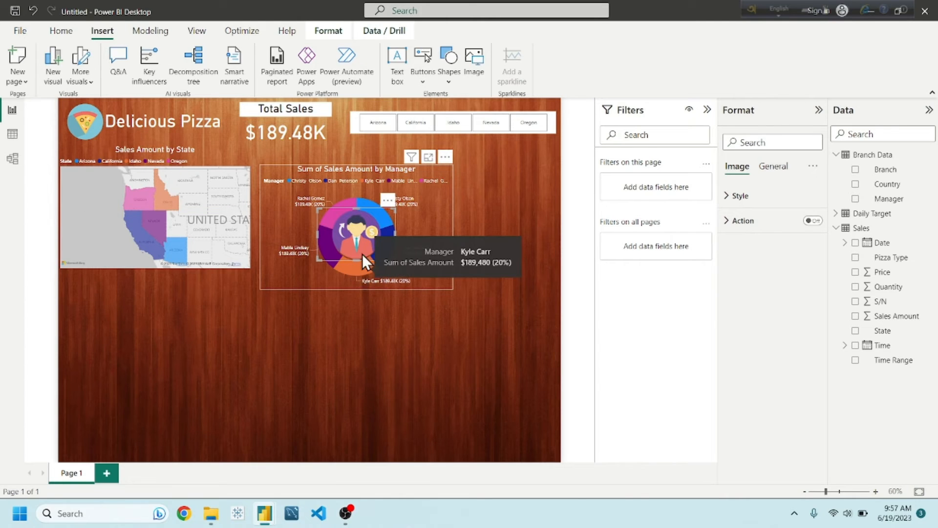
# Step: Enlarge the donut chart slightly and reposition it between the map and the state slicer
pyautogui.click(360, 266)
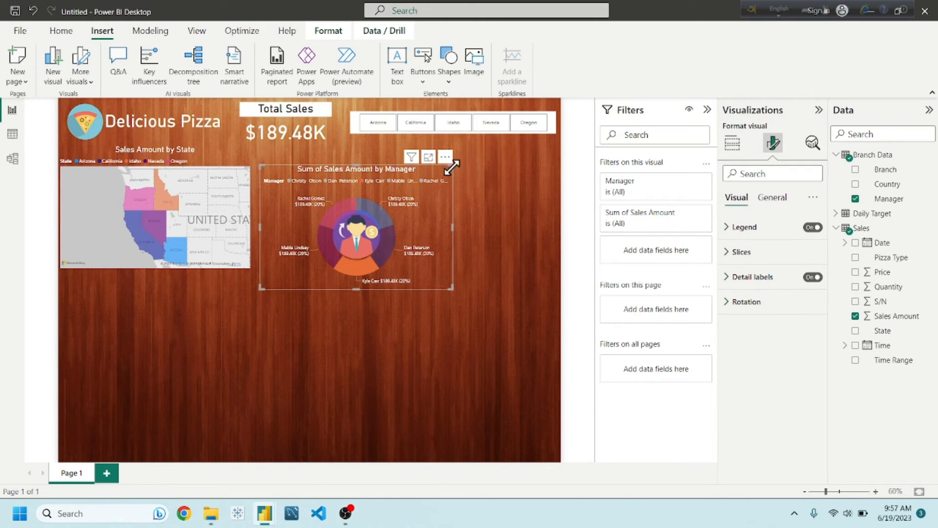
pyautogui.moveTo(452, 165); pyautogui.dragTo(465, 161)
pyautogui.moveTo(440, 206); pyautogui.dragTo(432, 208)
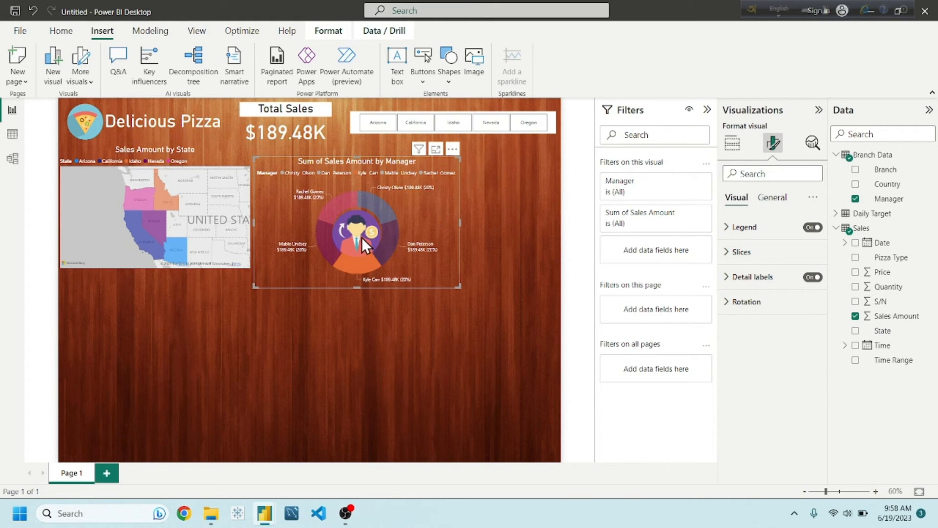
# Step: Move the manager image out below the donut chart, nudge the chart upward and clear its slice highlighting
pyautogui.moveTo(363, 238); pyautogui.dragTo(368, 350)
pyautogui.click(368, 333)
pyautogui.click(353, 248)
pyautogui.click(419, 291)
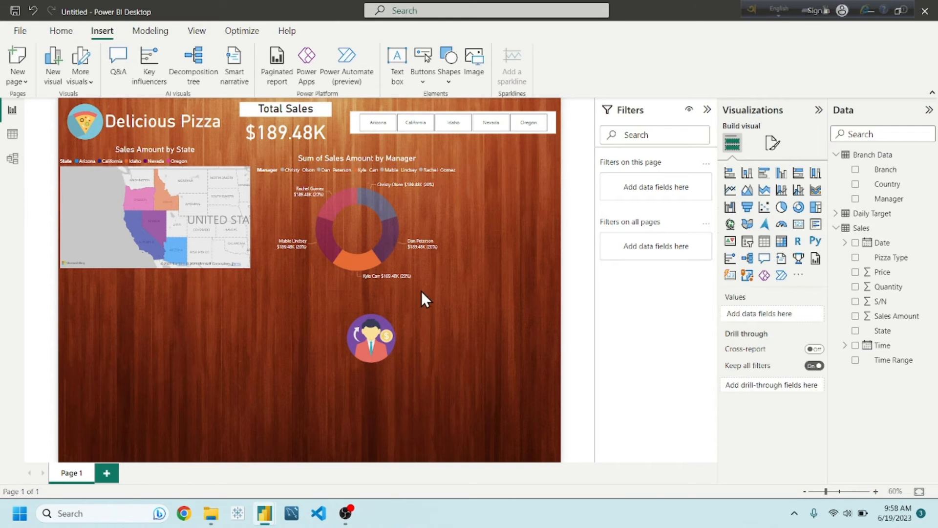
pyautogui.click(356, 262)
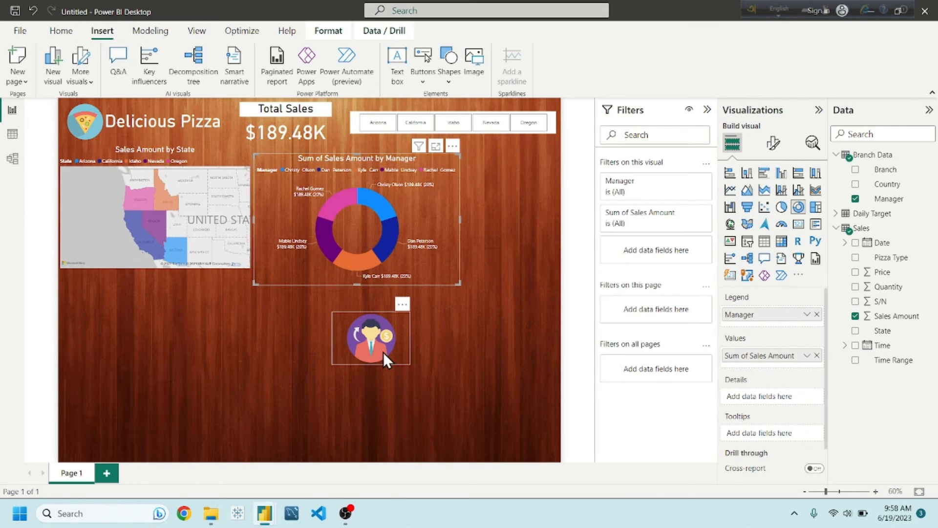
# Step: Place the manager image back in the donut's center and reduce it slightly to fit inside the ring
pyautogui.moveTo(383, 345); pyautogui.dragTo(363, 230)
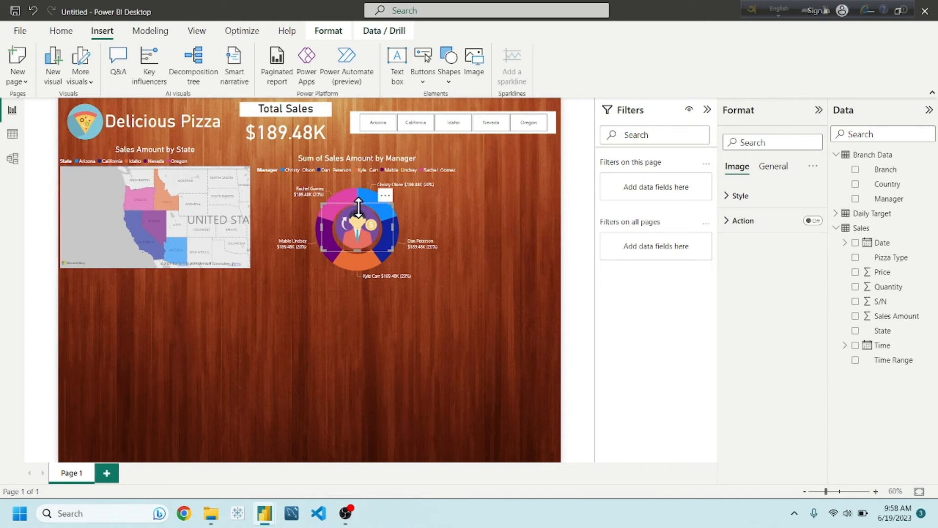
pyautogui.moveTo(357, 204); pyautogui.dragTo(357, 209)
pyautogui.click(391, 339)
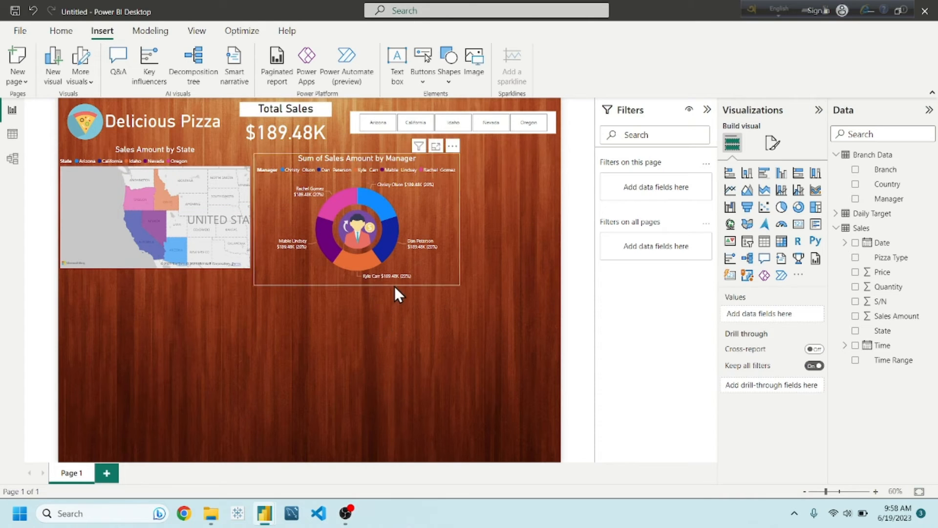
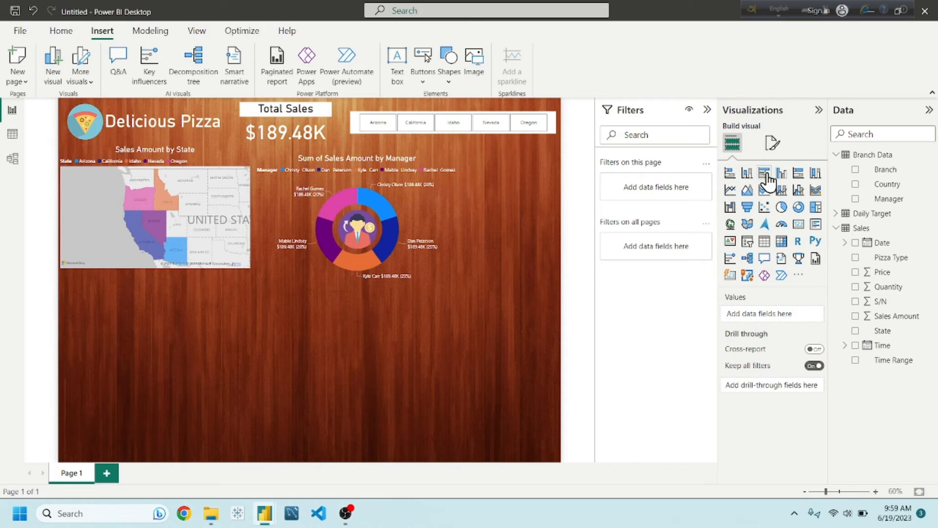
# Step: Add a stacked bar chart below the map with Sales Amount on the X-axis and Pizza Type on the Y-axis
pyautogui.click(730, 174)
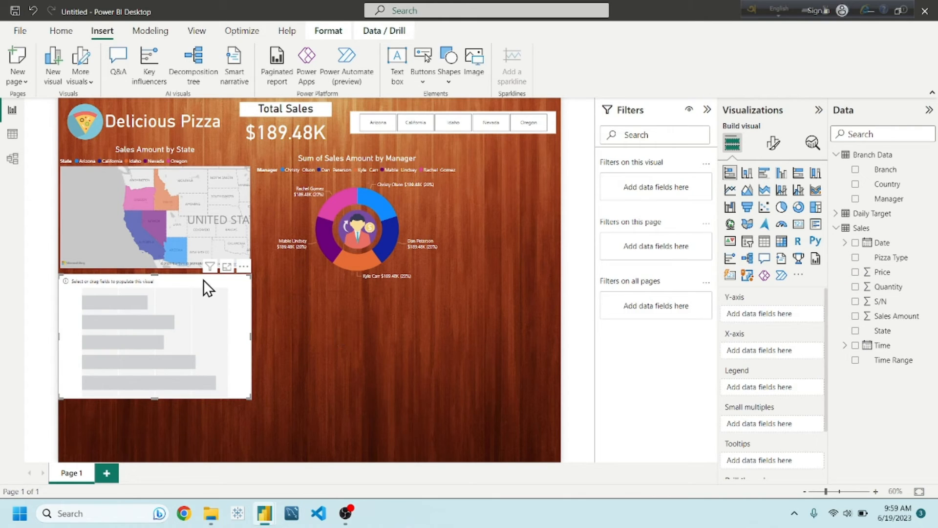
pyautogui.moveTo(204, 285); pyautogui.dragTo(227, 293)
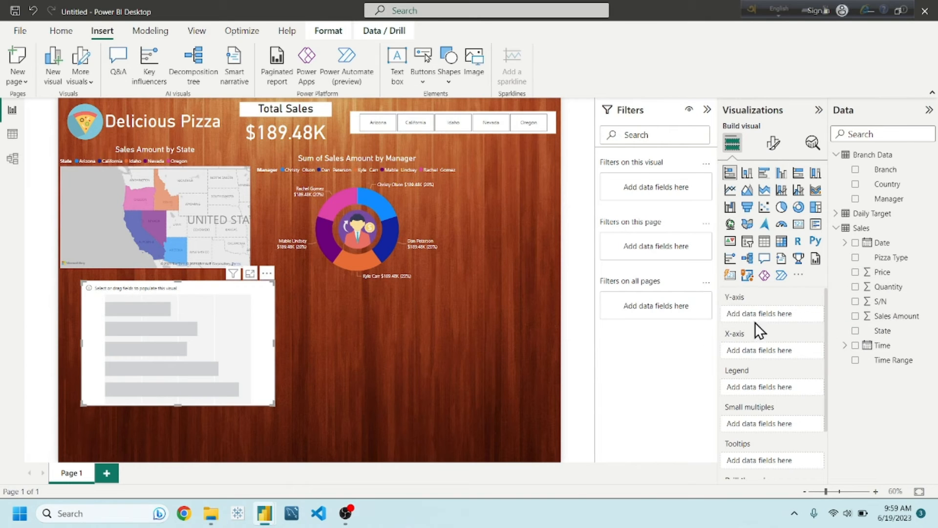
pyautogui.moveTo(878, 320); pyautogui.dragTo(757, 350)
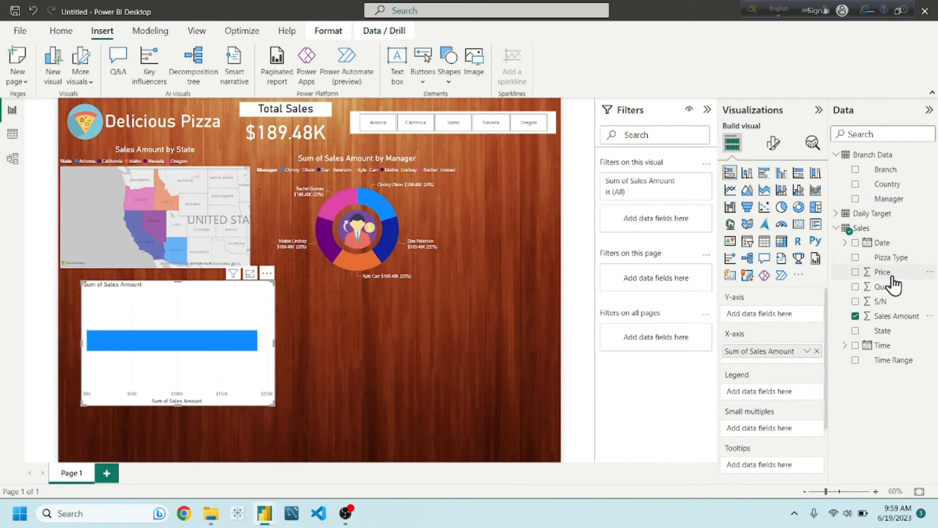
pyautogui.moveTo(888, 258); pyautogui.dragTo(786, 313)
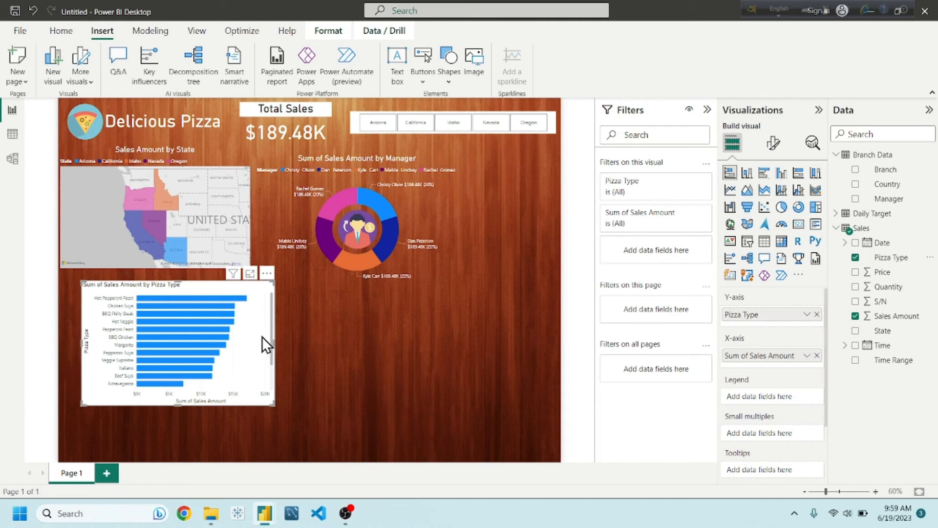
# Step: Convert the pizza type chart to a stacked column chart and stretch it across the full width of the page bottom
pyautogui.moveTo(232, 287); pyautogui.dragTo(187, 339)
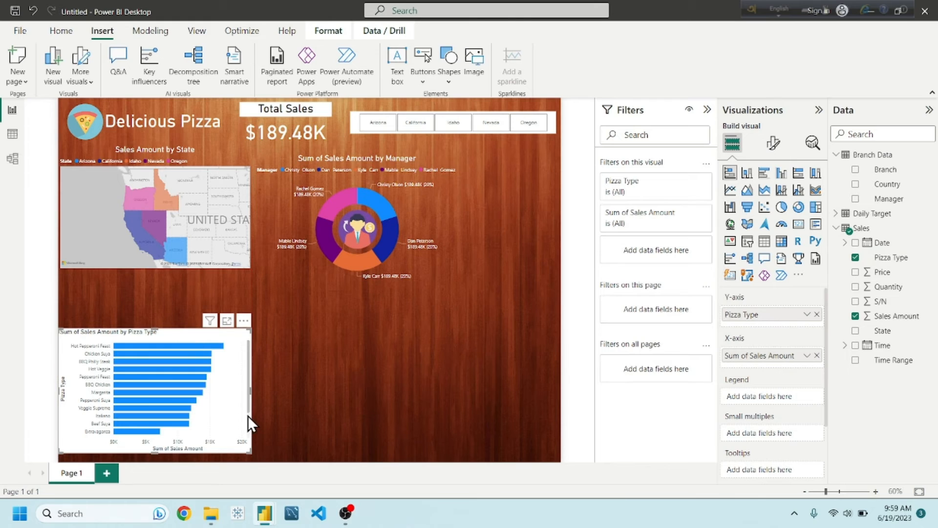
pyautogui.click(748, 175)
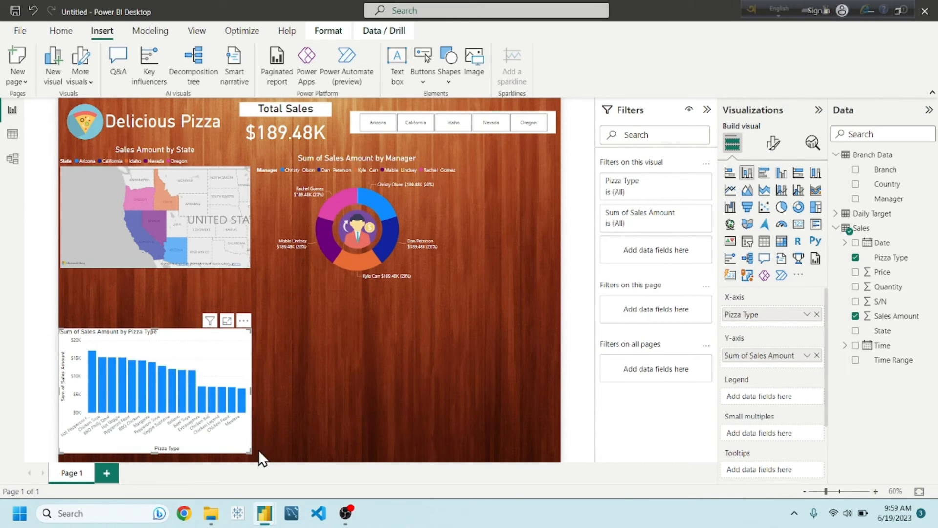
pyautogui.moveTo(250, 391); pyautogui.dragTo(556, 389)
pyautogui.moveTo(382, 345); pyautogui.dragTo(389, 362)
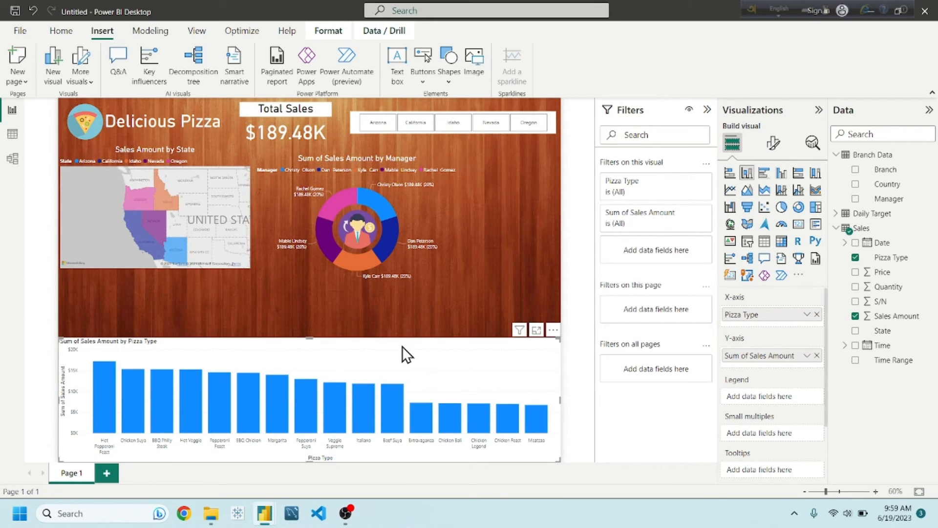
# Step: Turn off the background of the pizza type column chart
pyautogui.click(773, 143)
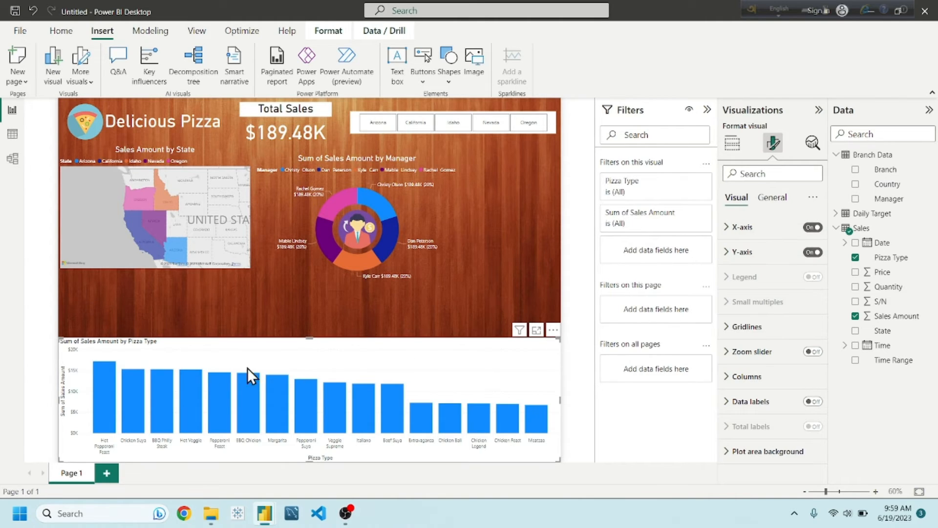
pyautogui.click(771, 197)
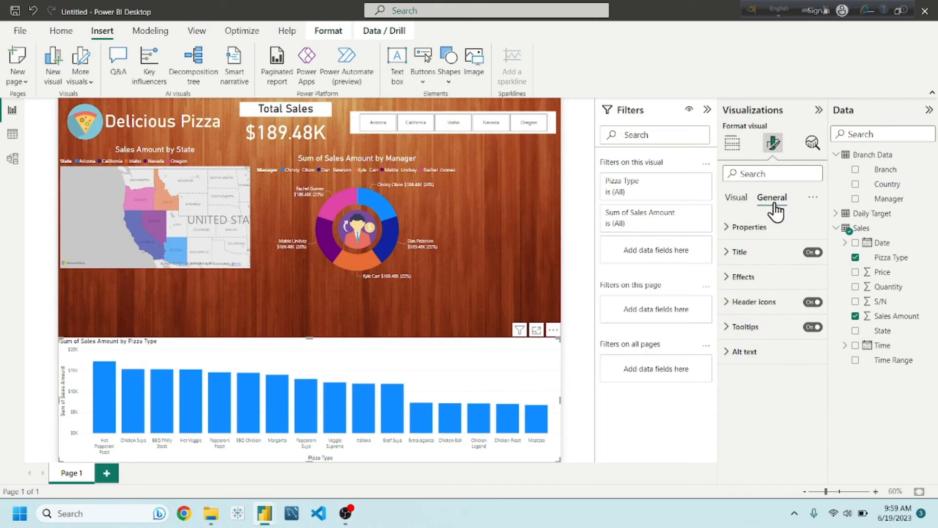
pyautogui.click(777, 277)
pyautogui.click(809, 306)
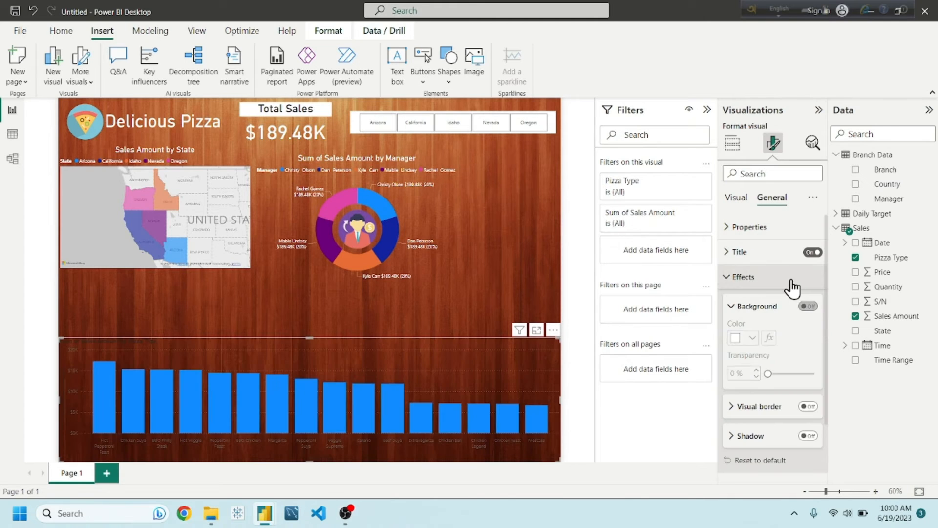
pyautogui.click(767, 277)
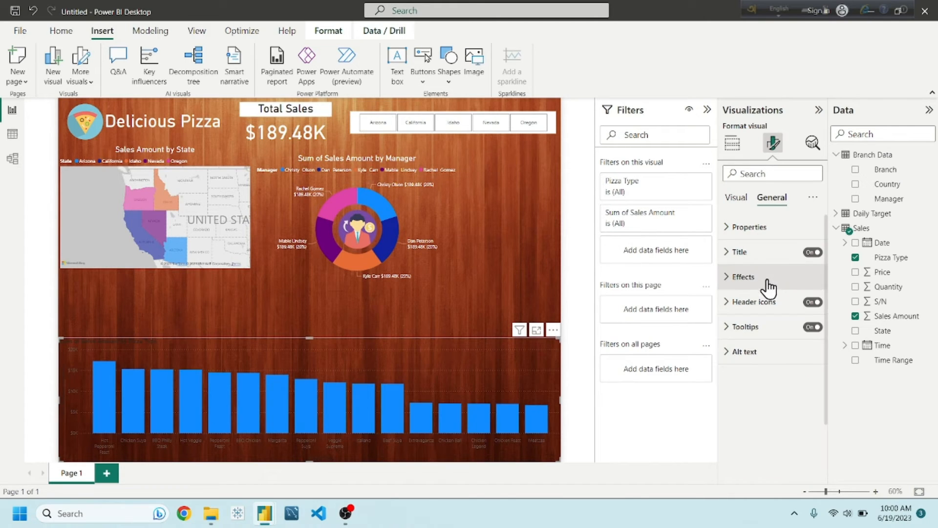
# Step: Change the column chart's X-axis label color to white
pyautogui.click(736, 198)
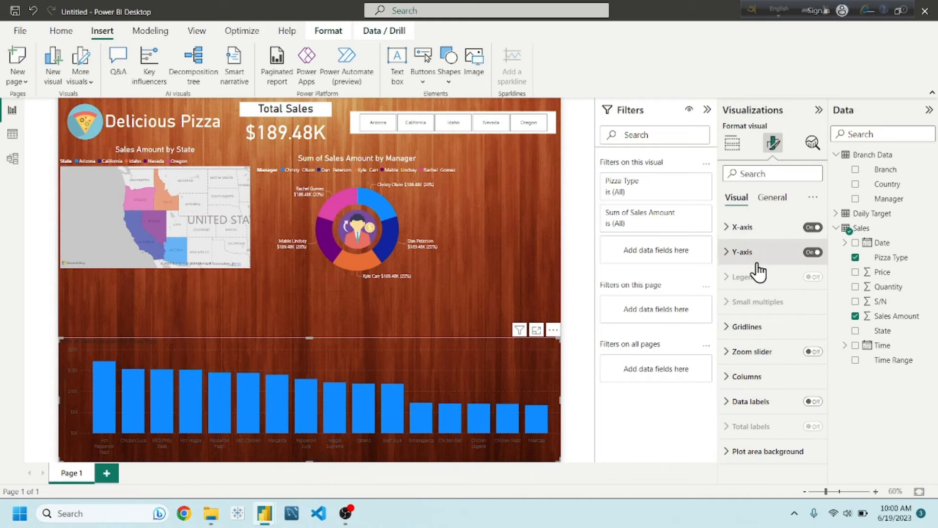
pyautogui.click(748, 232)
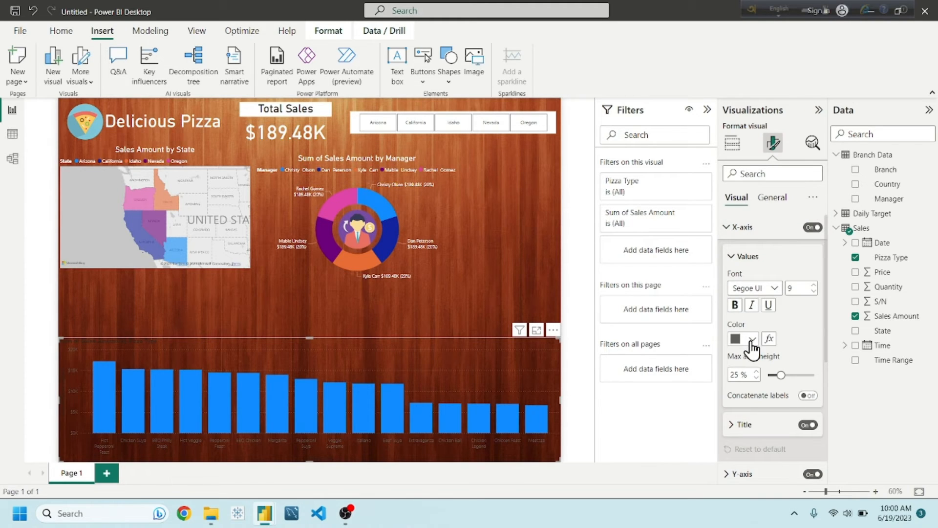
pyautogui.click(749, 338)
pyautogui.click(743, 286)
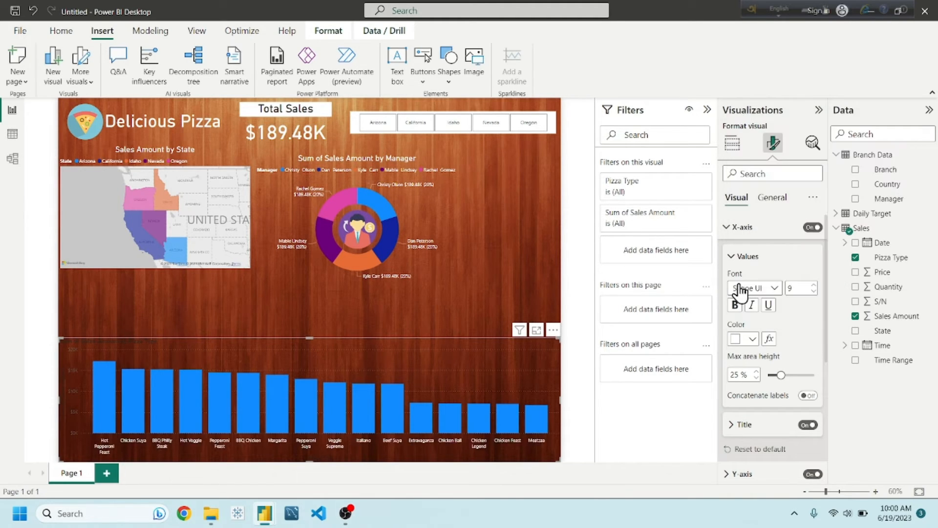
pyautogui.click(740, 230)
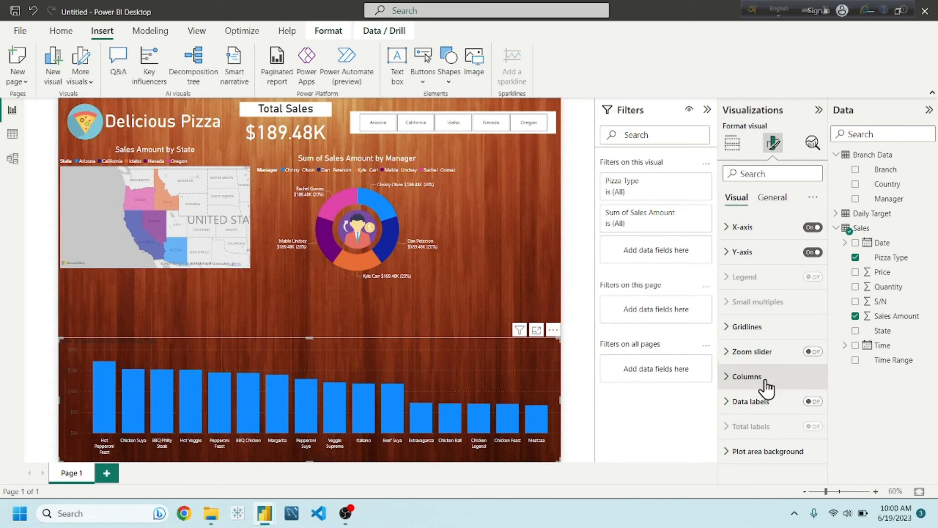
# Step: Set the pizza type column chart's Y-axis labels to white with font size 13
pyautogui.click(743, 250)
pyautogui.click(750, 288)
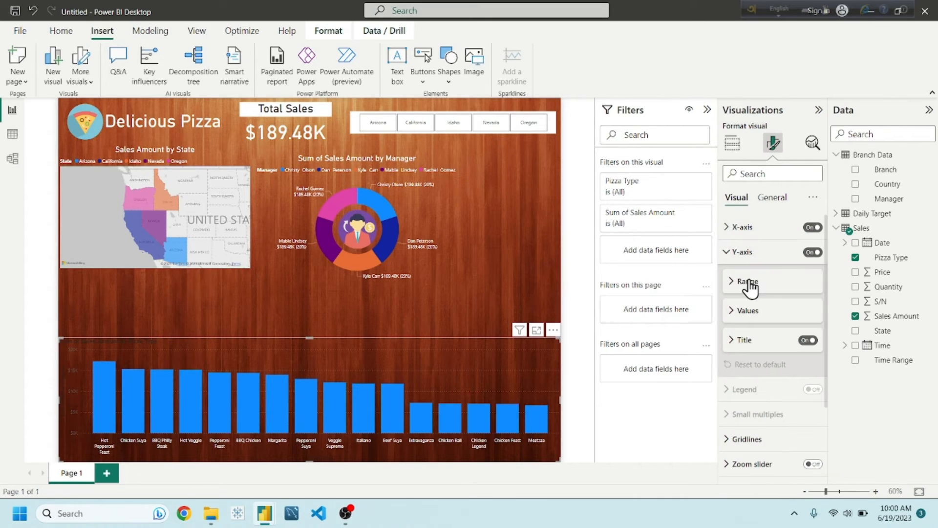
pyautogui.click(749, 288)
pyautogui.click(750, 289)
pyautogui.click(748, 313)
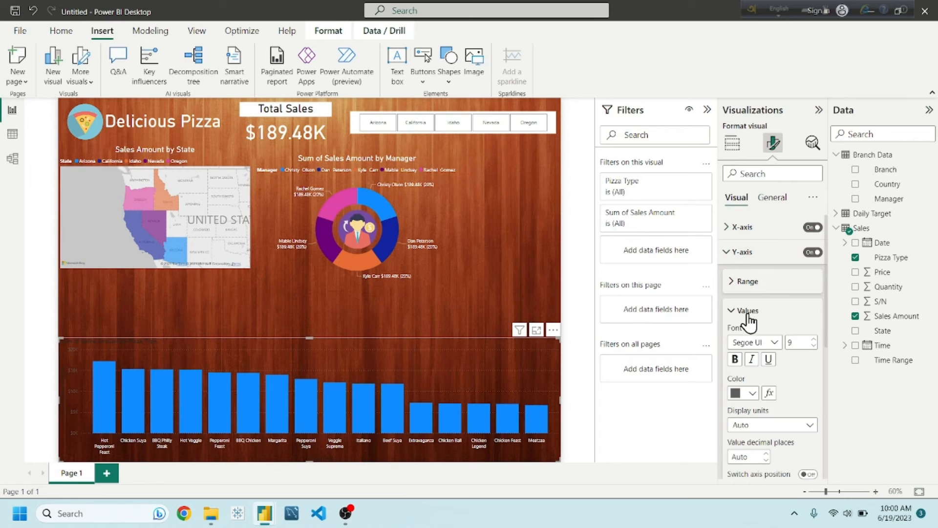
pyautogui.click(757, 392)
pyautogui.click(740, 342)
pyautogui.click(814, 339)
pyautogui.click(814, 339)
pyautogui.click(814, 340)
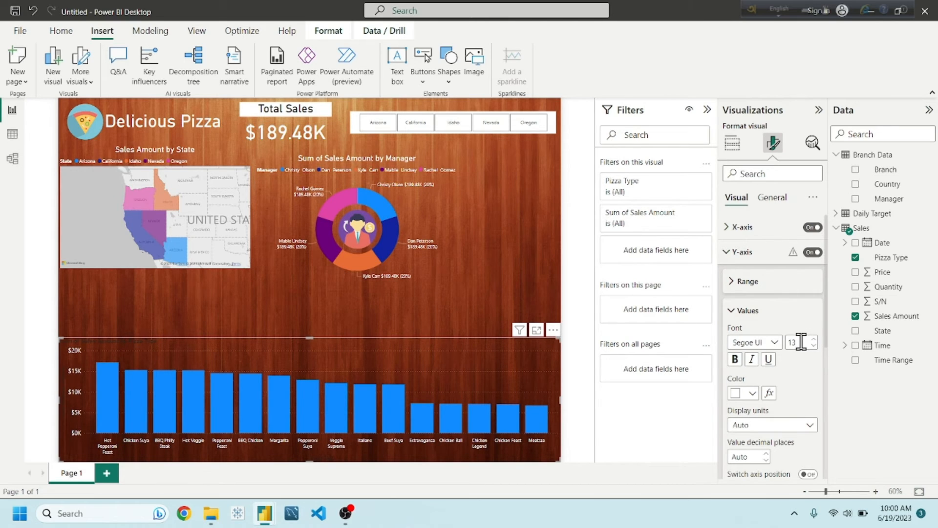
pyautogui.click(741, 311)
# Step: Increase the column chart's X-axis label font size to 13
pyautogui.click(741, 227)
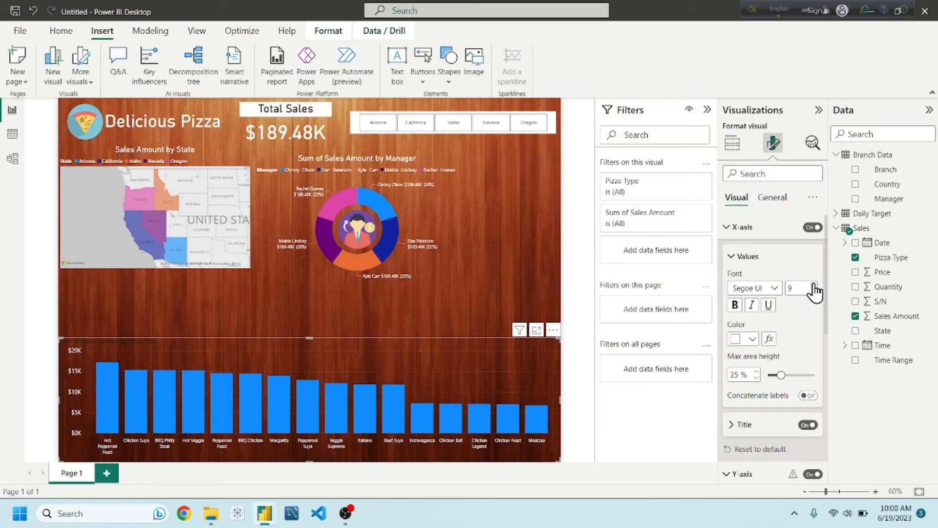
pyautogui.click(814, 285)
pyautogui.click(813, 285)
pyautogui.click(814, 285)
pyautogui.click(814, 285)
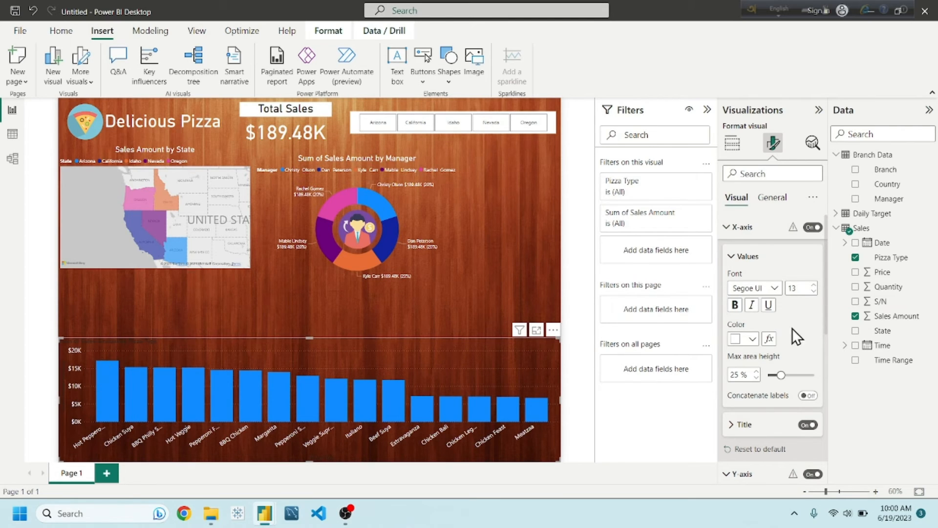
# Step: Color the column chart's title white and center it horizontally
pyautogui.click(772, 197)
pyautogui.click(752, 251)
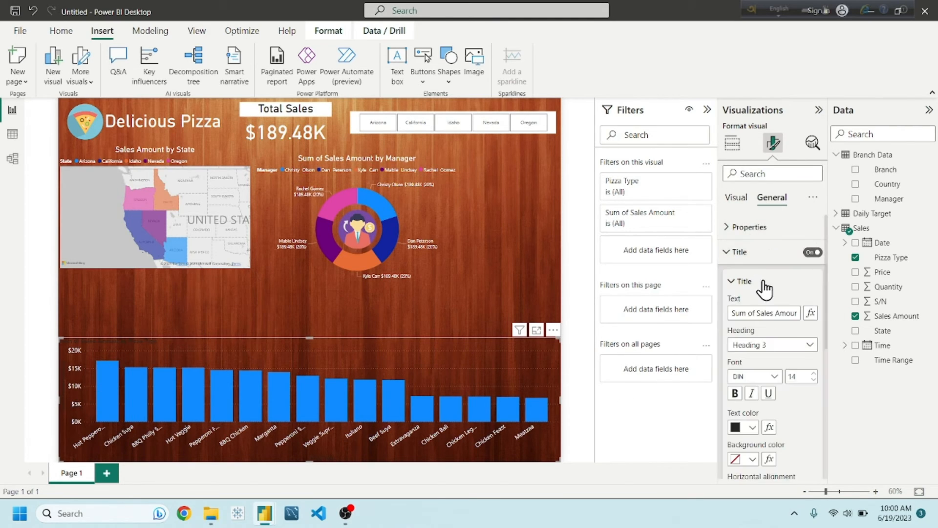
pyautogui.click(747, 426)
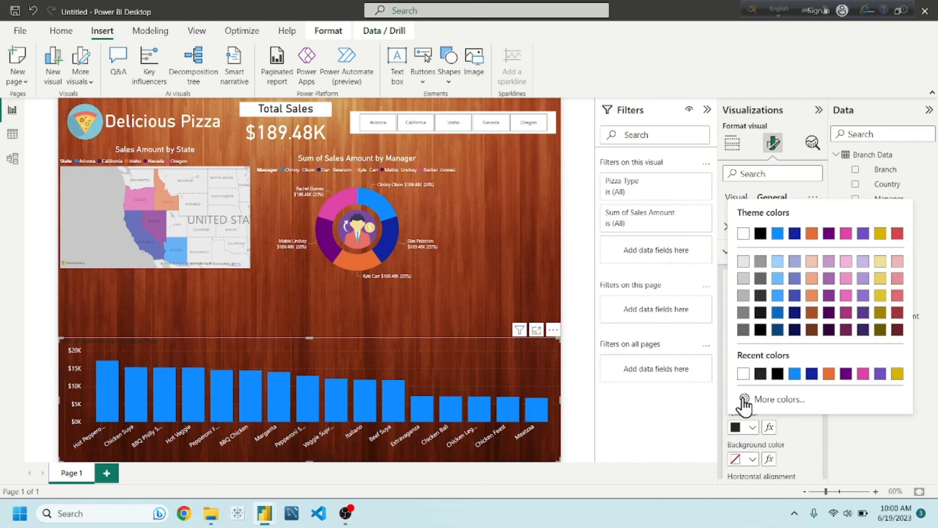
pyautogui.click(743, 374)
pyautogui.scroll(-3, 752, 361)
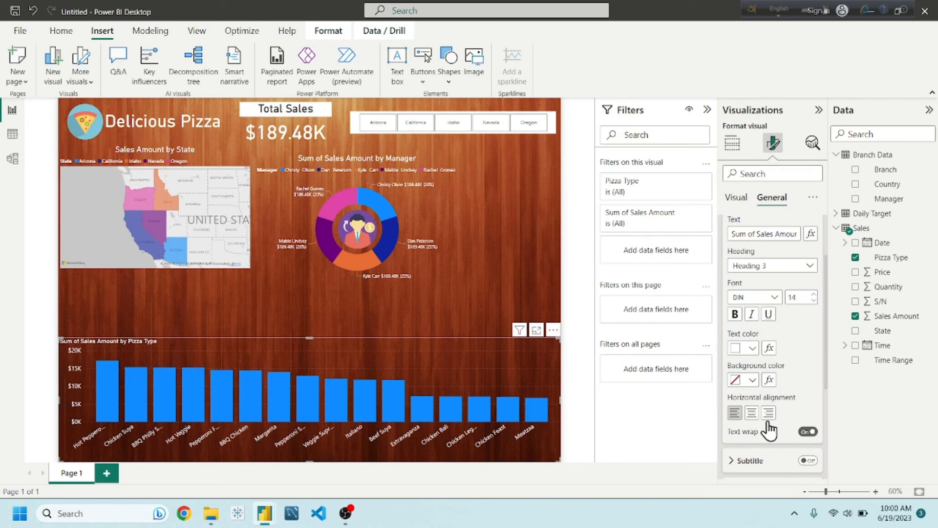
pyautogui.scroll(-2, 770, 442)
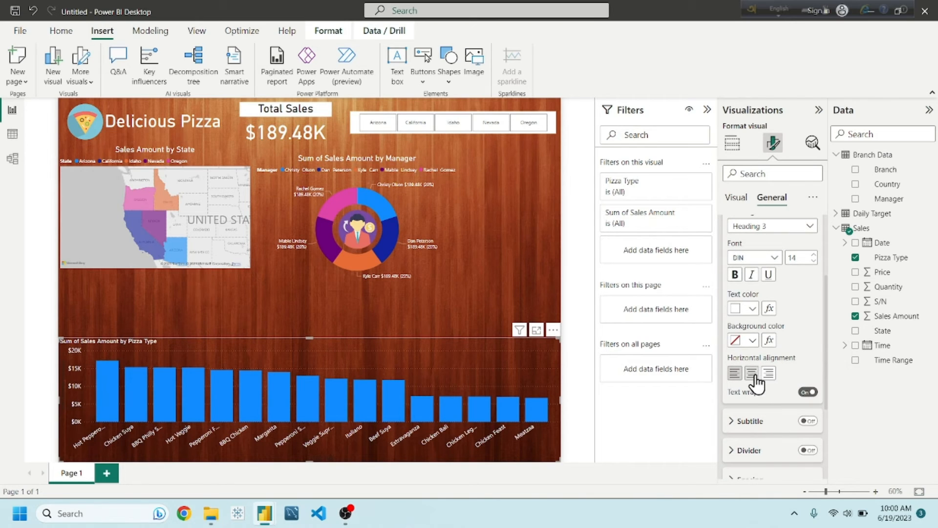
pyautogui.click(752, 374)
# Step: Increase the column chart's title font size to 18
pyautogui.scroll(3, 776, 341)
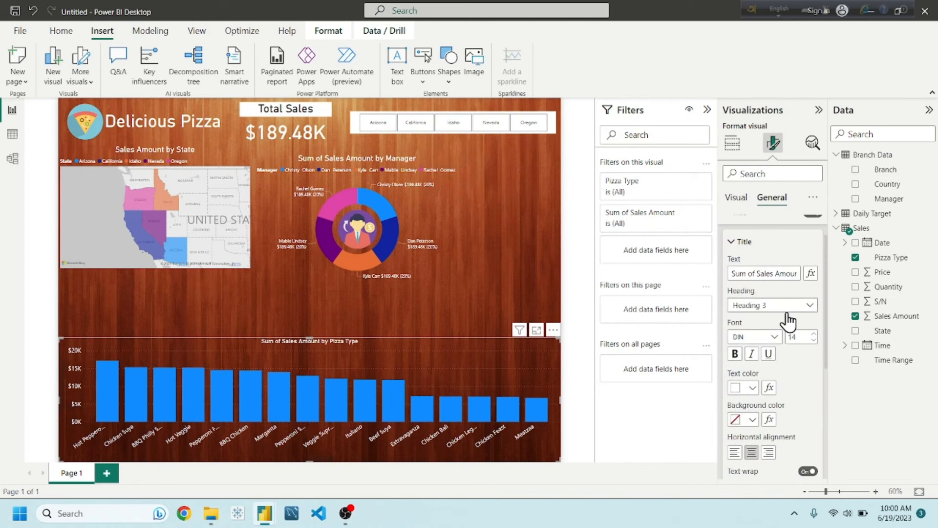
pyautogui.click(812, 334)
pyautogui.click(812, 334)
pyautogui.click(812, 334)
pyautogui.click(813, 334)
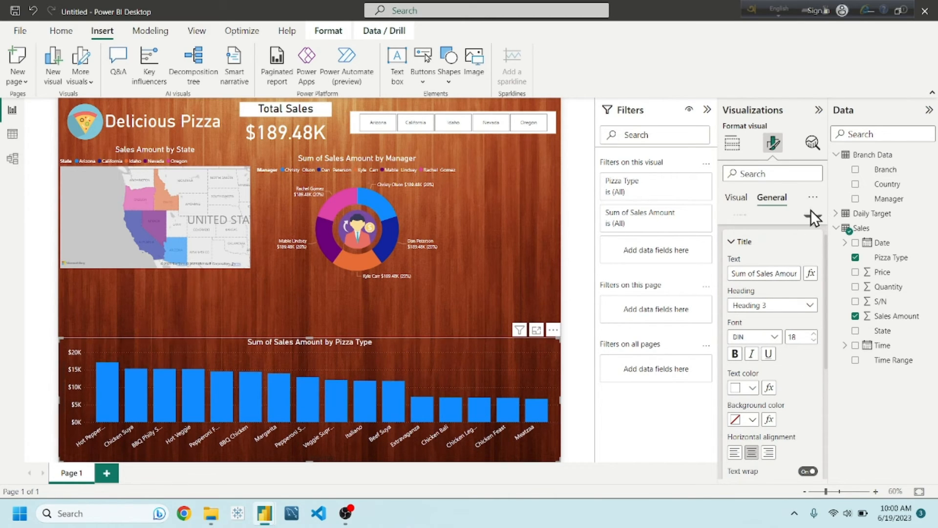
pyautogui.click(735, 197)
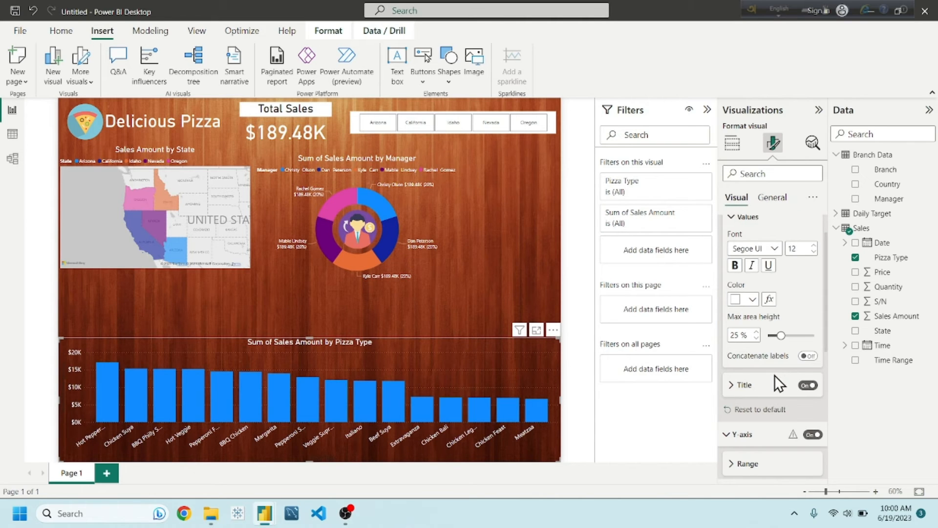
pyautogui.scroll(-4, 775, 376)
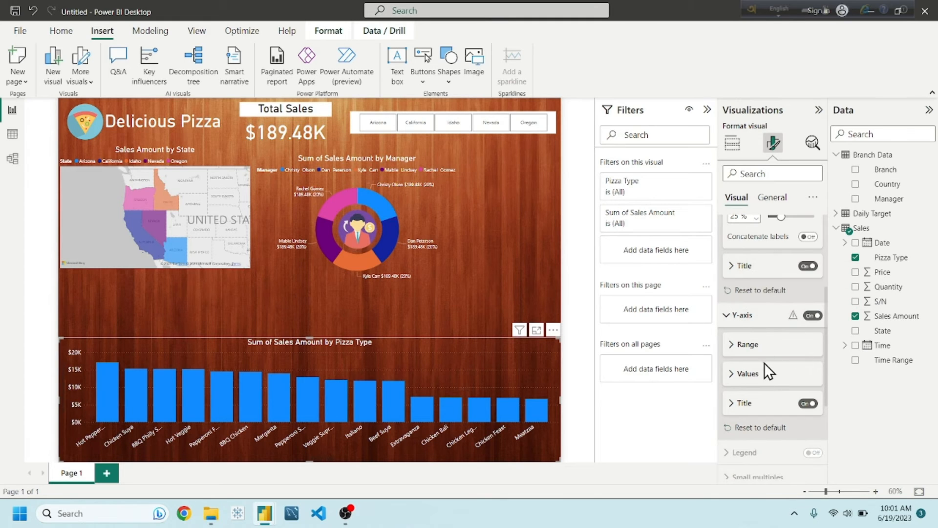
pyautogui.scroll(4, 764, 363)
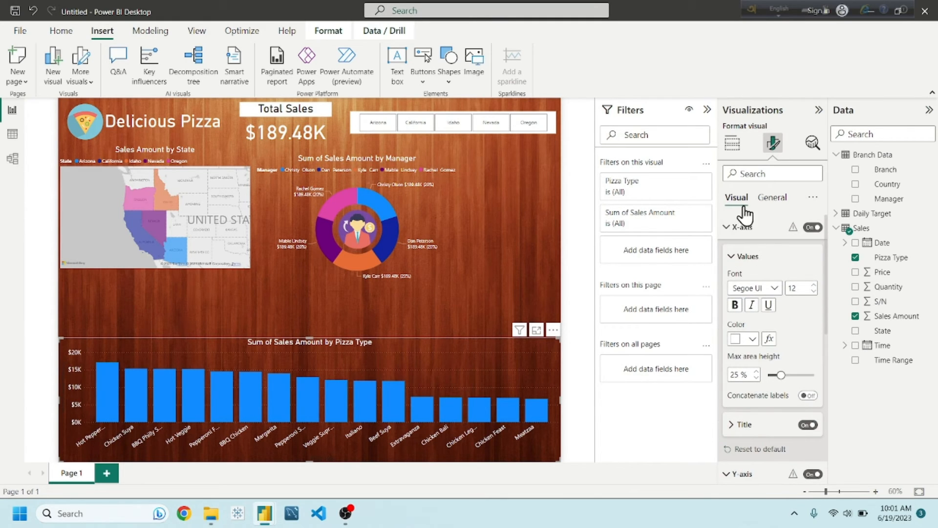
pyautogui.click(772, 197)
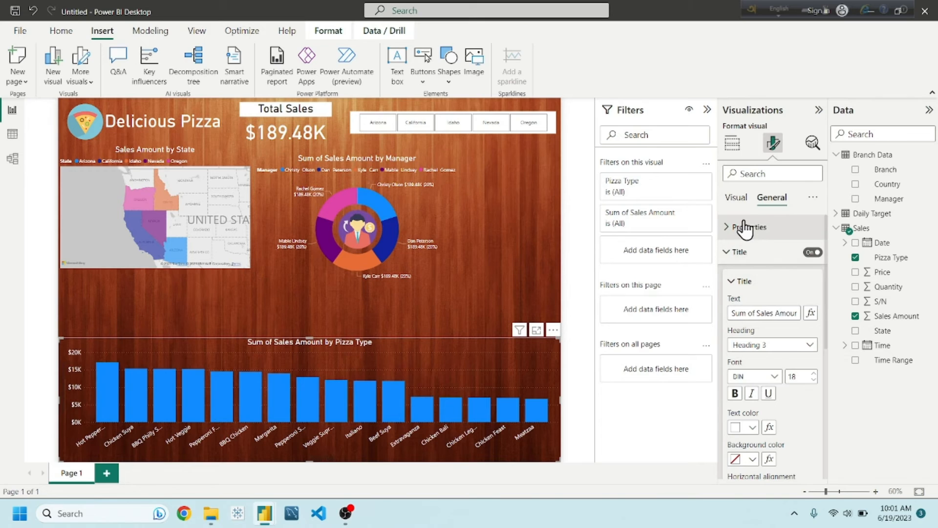
pyautogui.click(734, 251)
pyautogui.click(747, 200)
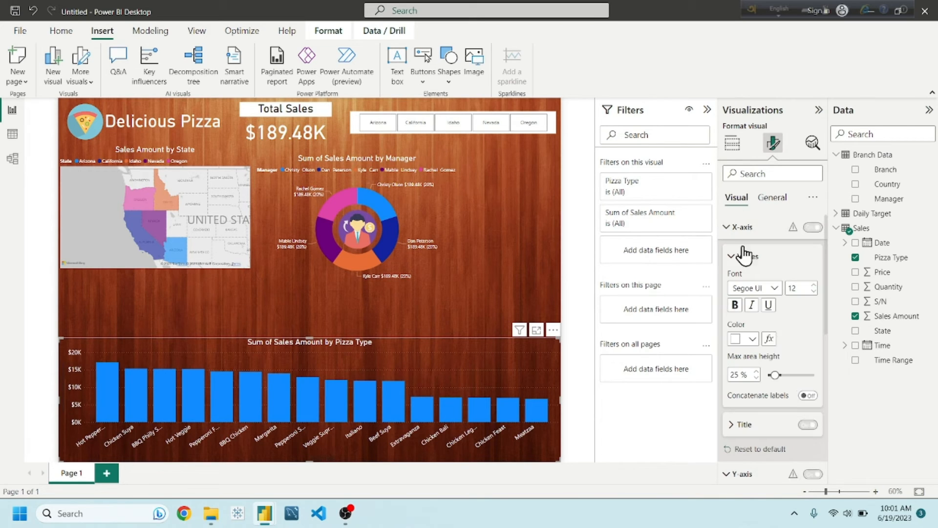
# Step: Format the column chart's horizontal gridlines as solid white lines
pyautogui.click(738, 252)
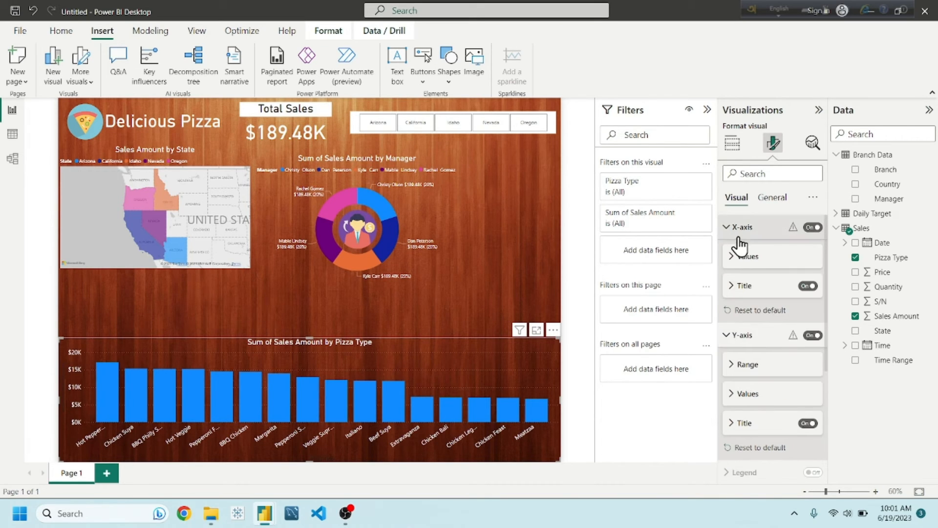
pyautogui.click(736, 228)
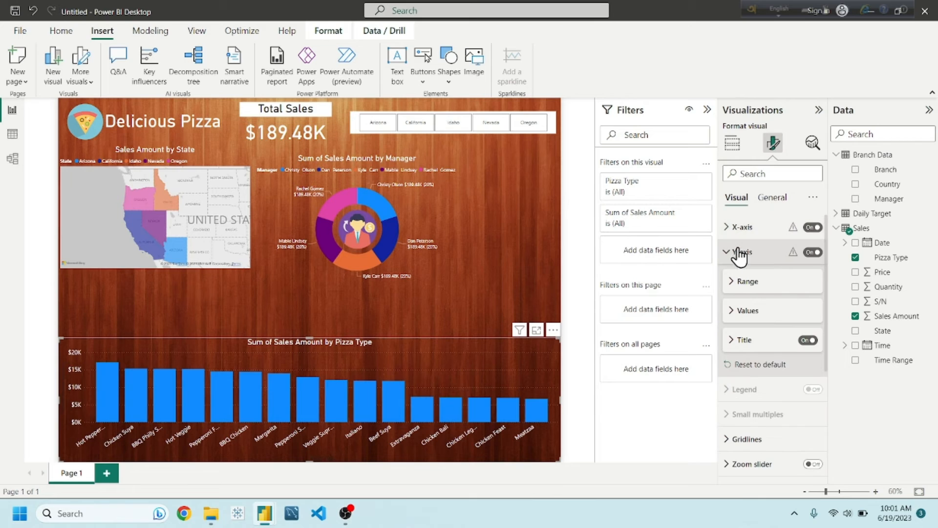
pyautogui.click(747, 439)
pyautogui.scroll(-3, 758, 439)
pyautogui.click(753, 377)
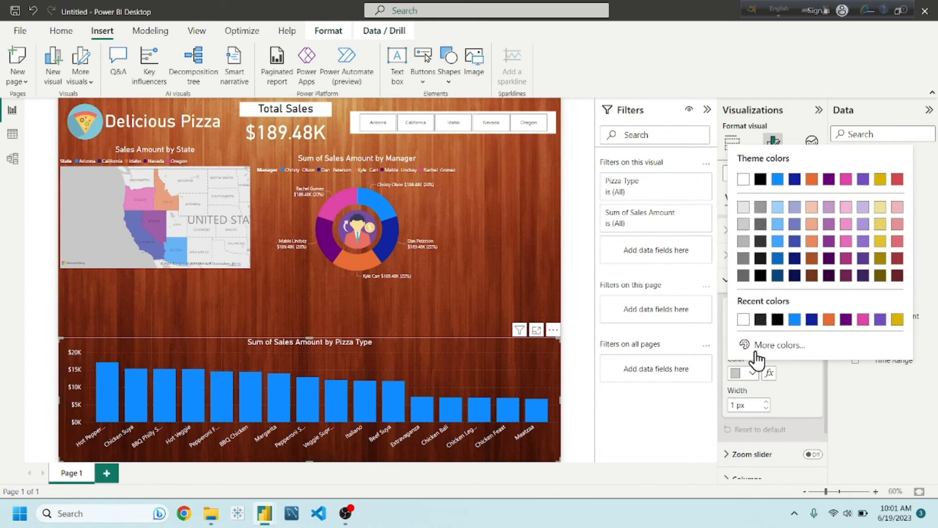
pyautogui.click(745, 318)
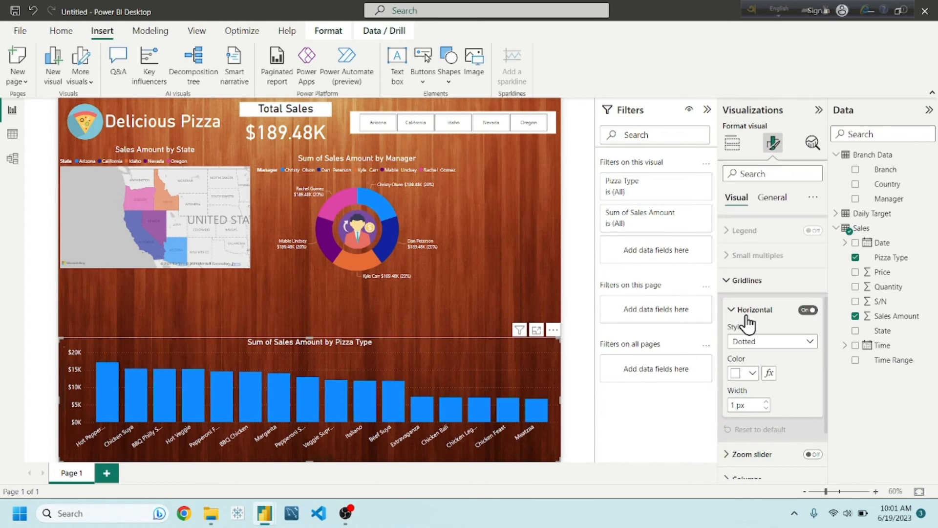
pyautogui.click(787, 345)
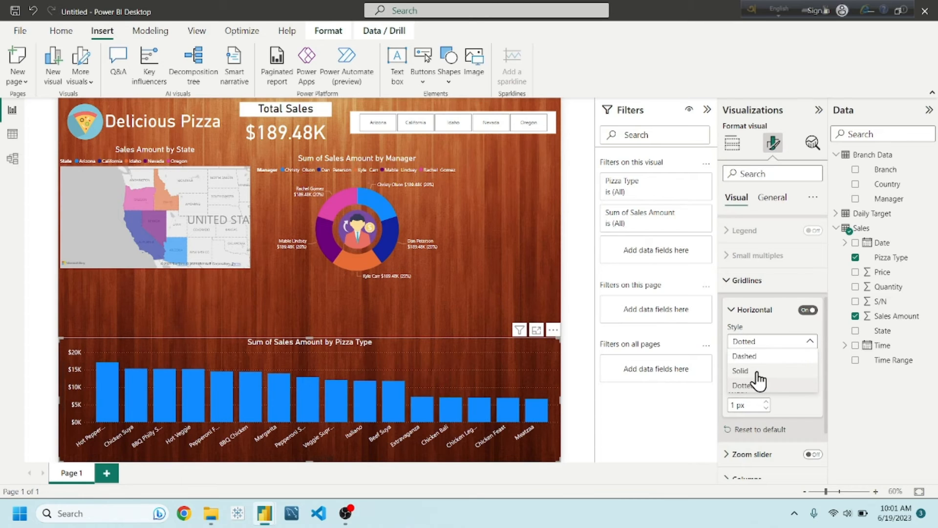
pyautogui.click(762, 372)
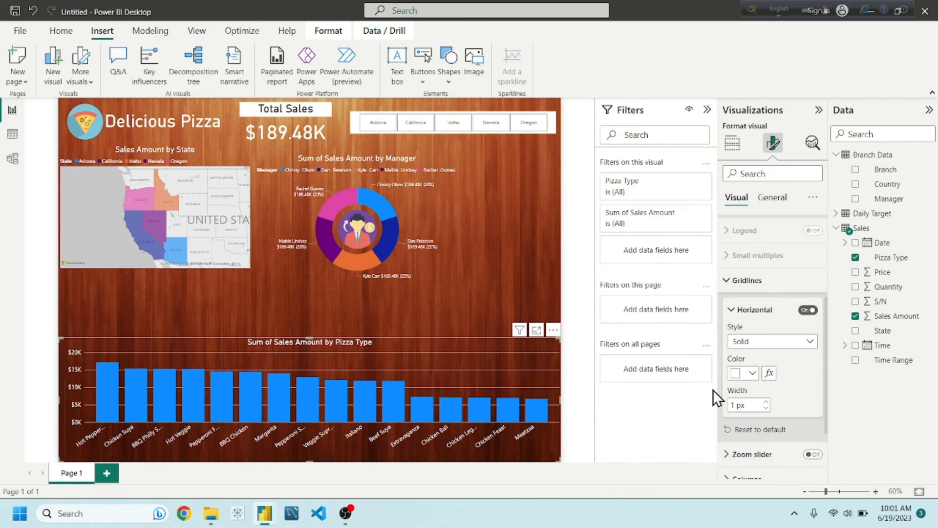
pyautogui.click(436, 282)
pyautogui.click(445, 311)
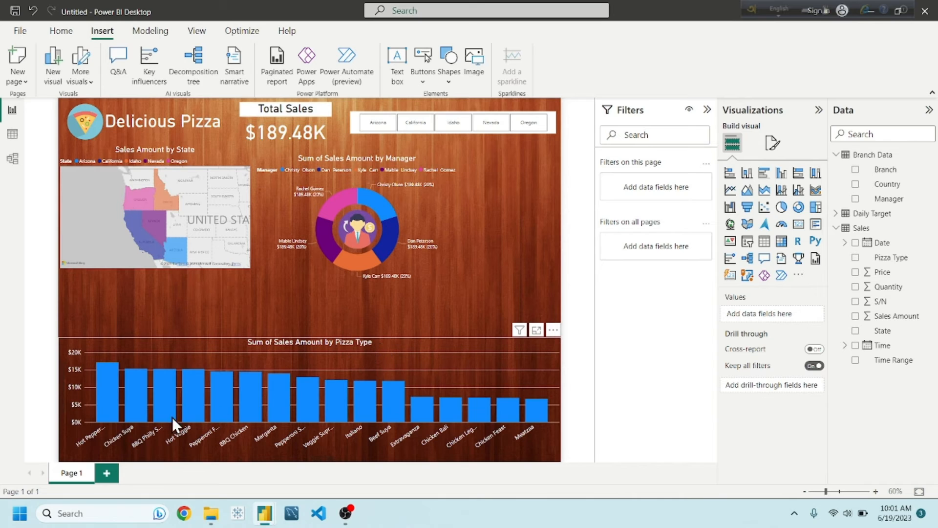
# Step: Reposition the pizza type column chart and resize it to be narrower and taller, freeing space at the page's lower right
pyautogui.moveTo(490, 345); pyautogui.dragTo(489, 315)
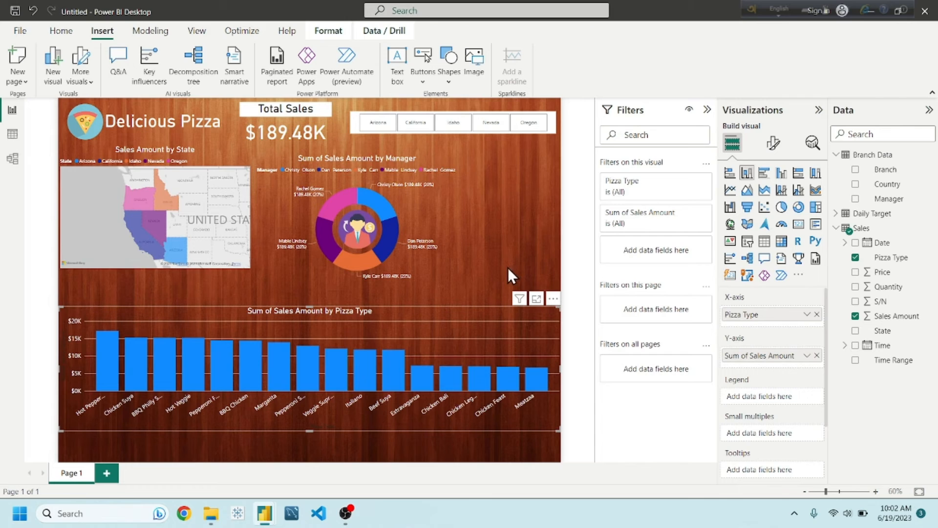
pyautogui.moveTo(446, 318); pyautogui.dragTo(435, 338)
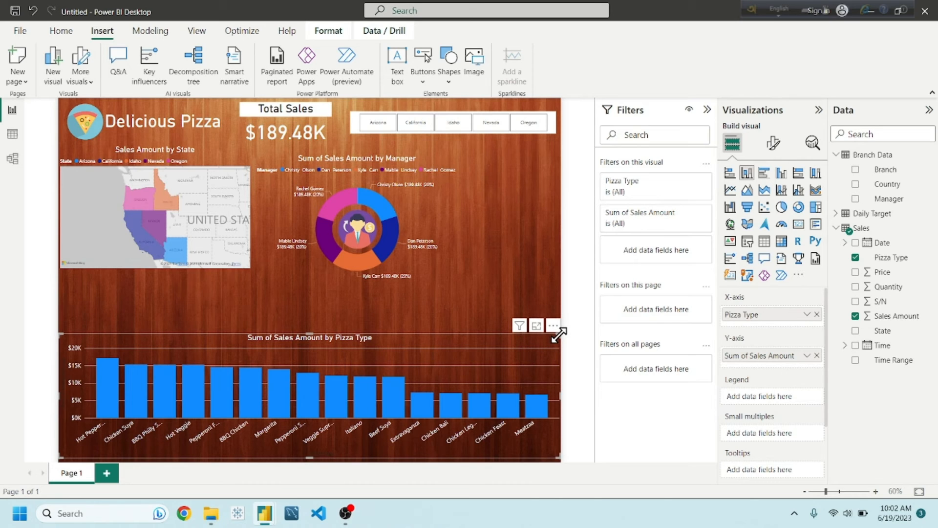
pyautogui.click(411, 320)
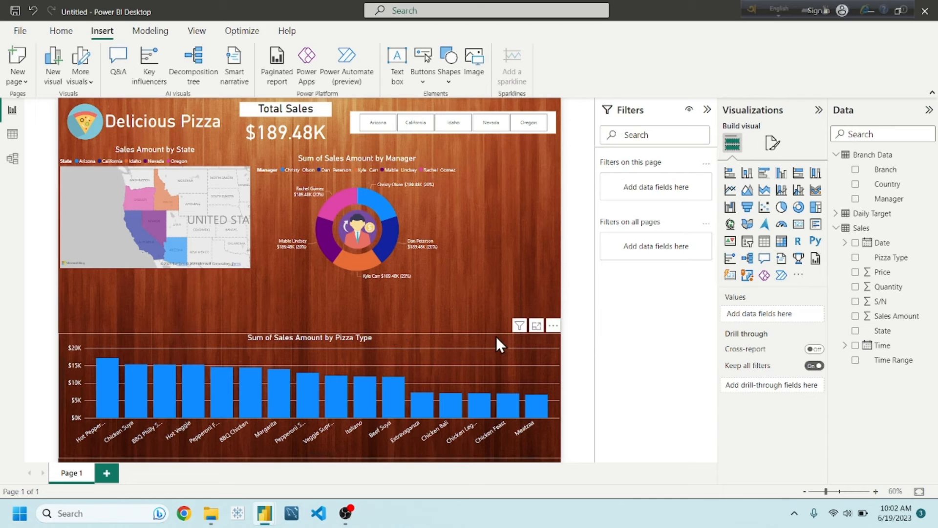
pyautogui.click(556, 337)
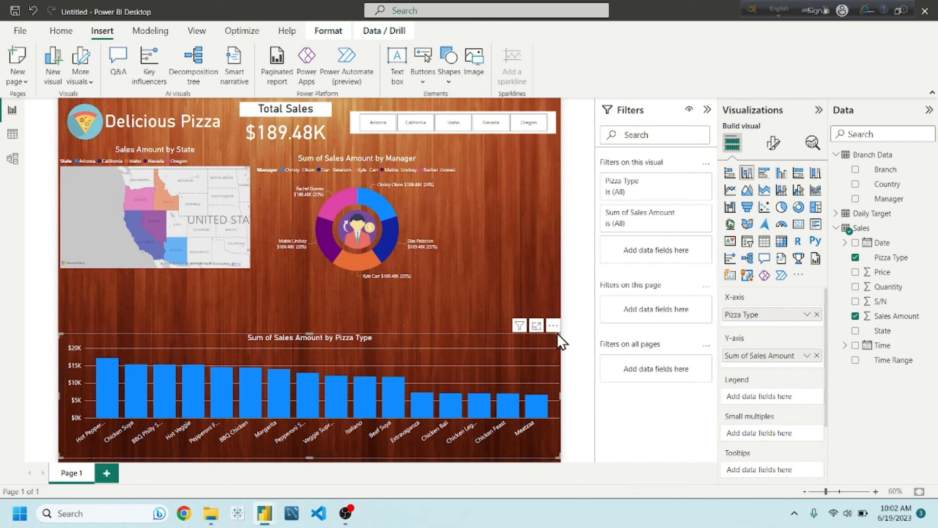
pyautogui.moveTo(558, 333); pyautogui.dragTo(410, 304)
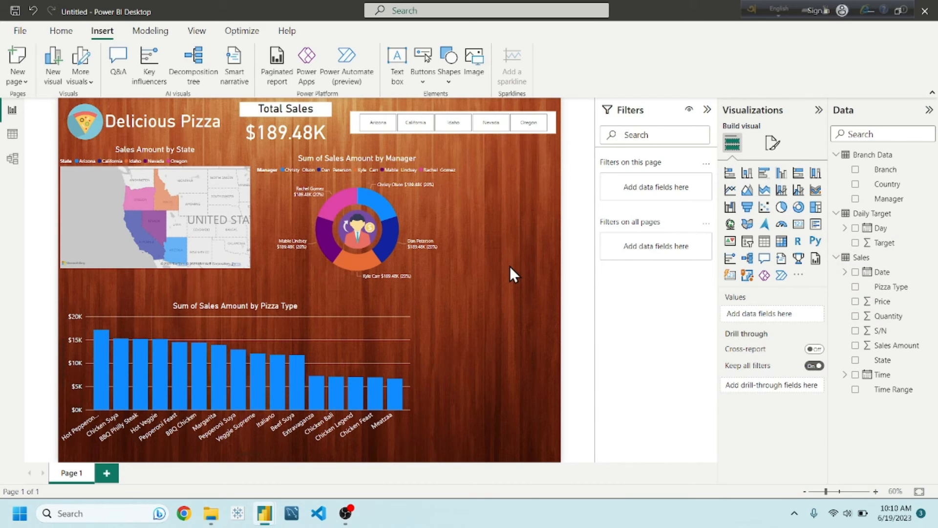
# Step: Add a tall clustered bar chart beside the column chart with Day on the Y-axis and Target and Sales Amount on the X-axis
pyautogui.click(763, 174)
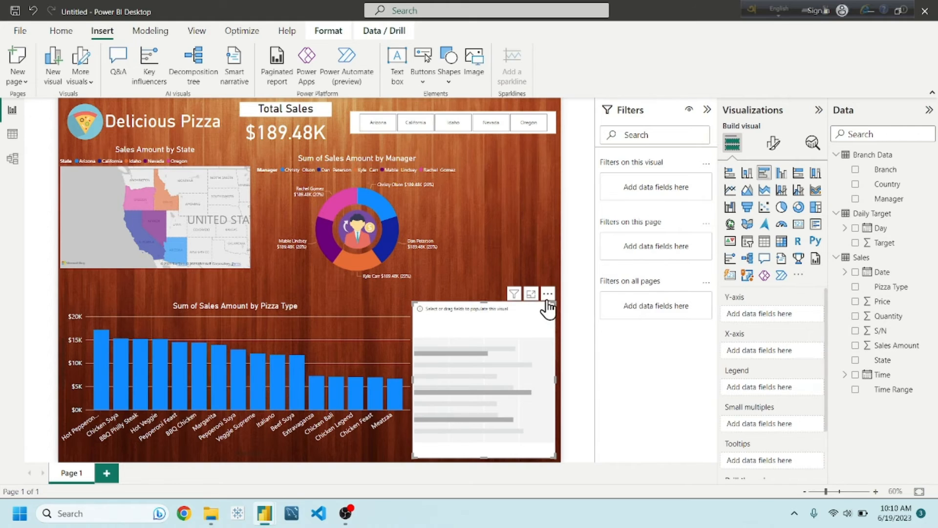
pyautogui.moveTo(494, 306); pyautogui.dragTo(490, 195)
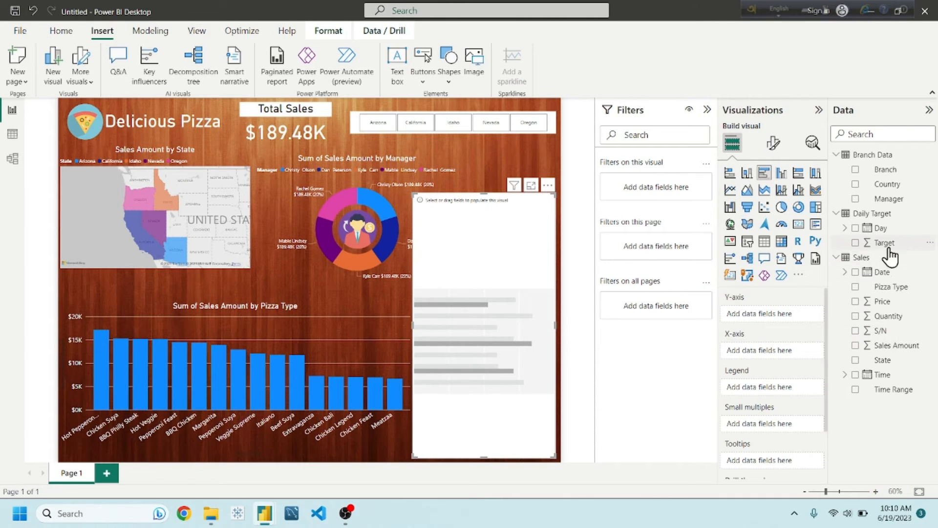
pyautogui.moveTo(885, 230); pyautogui.dragTo(774, 312)
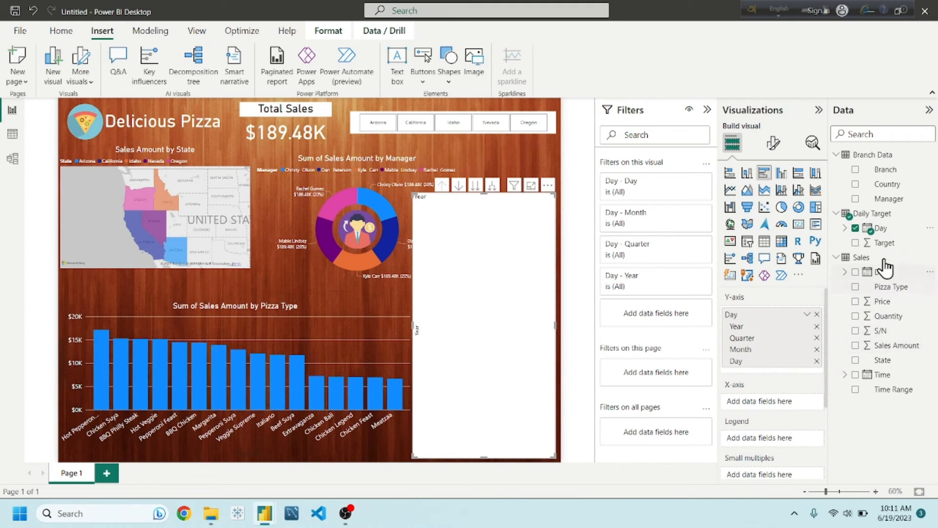
pyautogui.moveTo(890, 250); pyautogui.dragTo(773, 404)
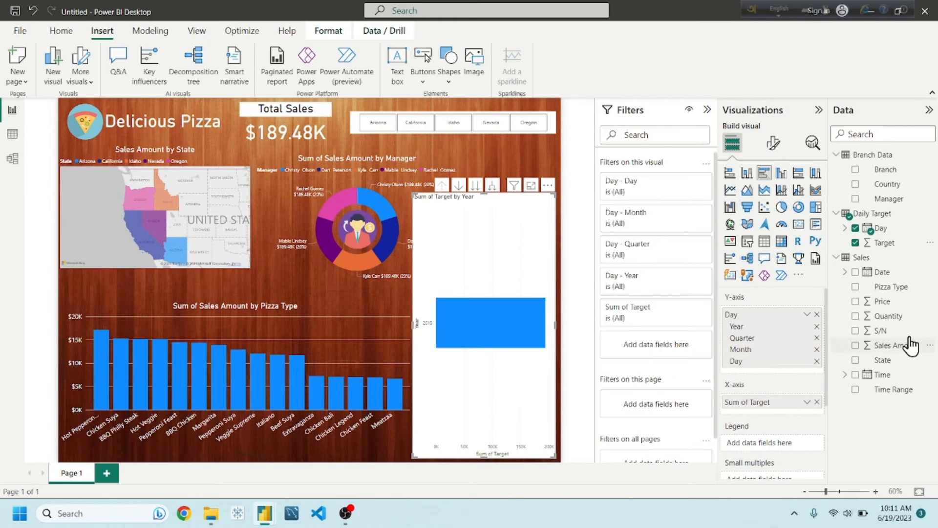
pyautogui.moveTo(898, 346); pyautogui.dragTo(777, 410)
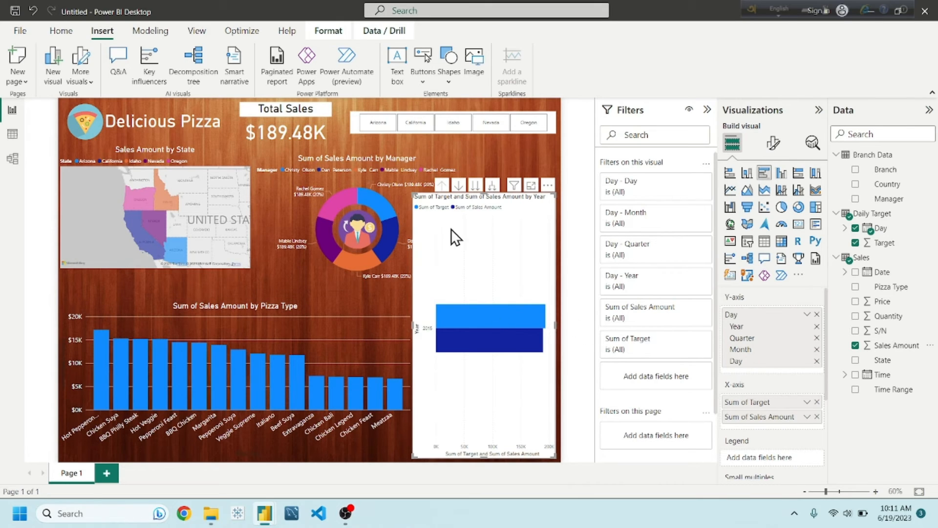
# Step: Switch the bar chart's Y-axis from the date hierarchy to the plain Day field
pyautogui.click(206, 283)
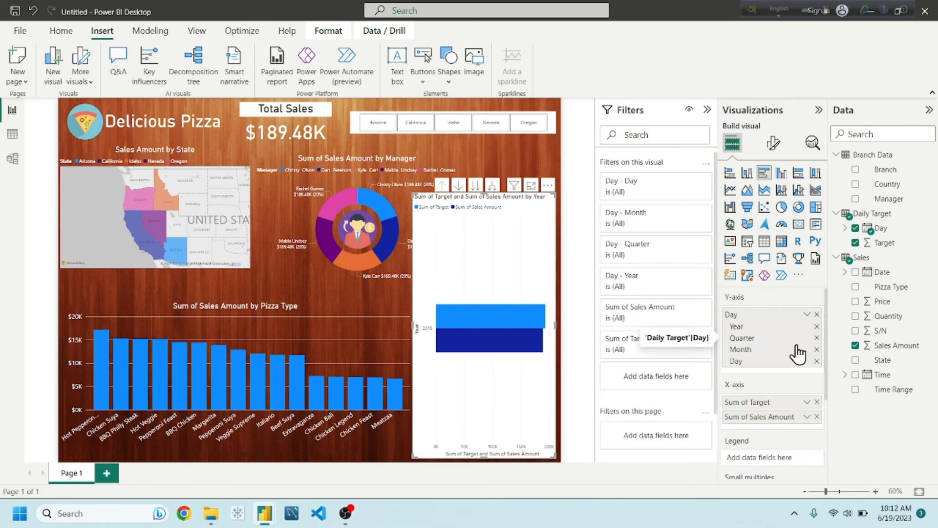
pyautogui.click(806, 315)
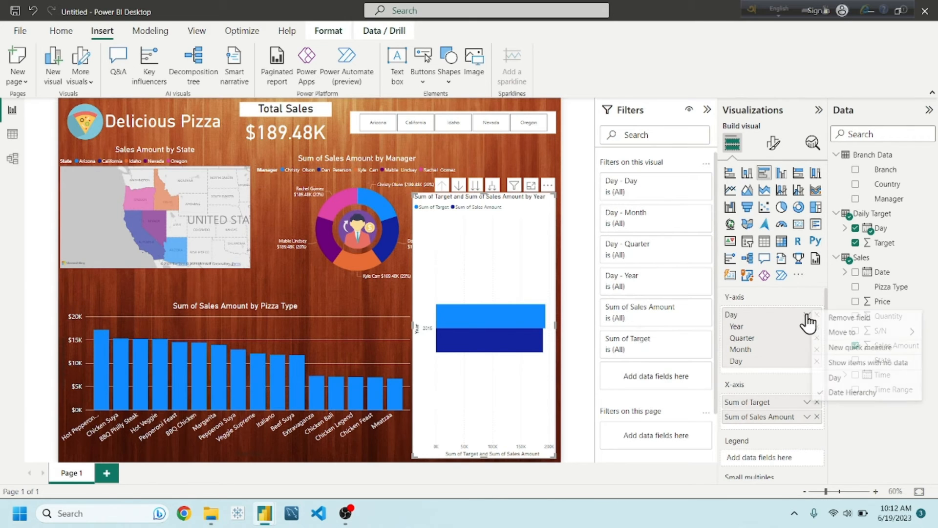
pyautogui.click(834, 377)
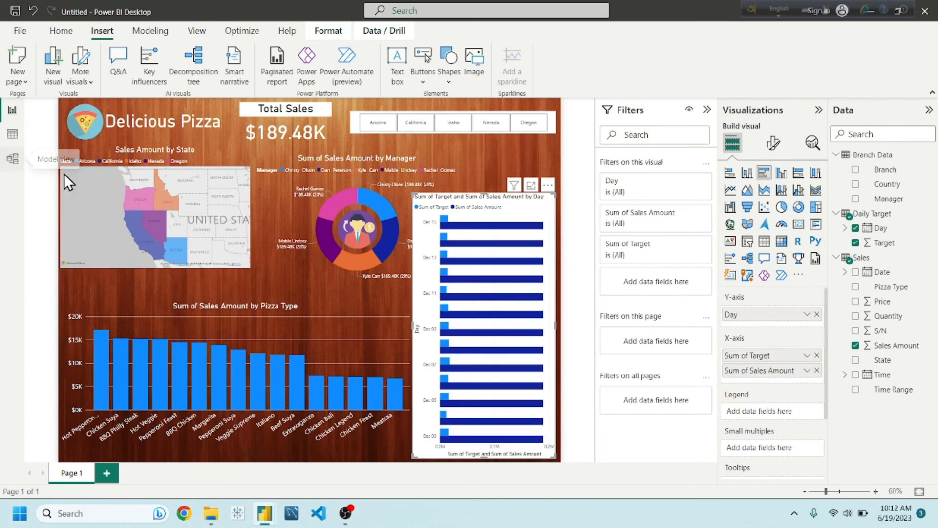
# Step: Open the data model's diagram and reposition the Sales table below the Daily Target table
pyautogui.click(12, 159)
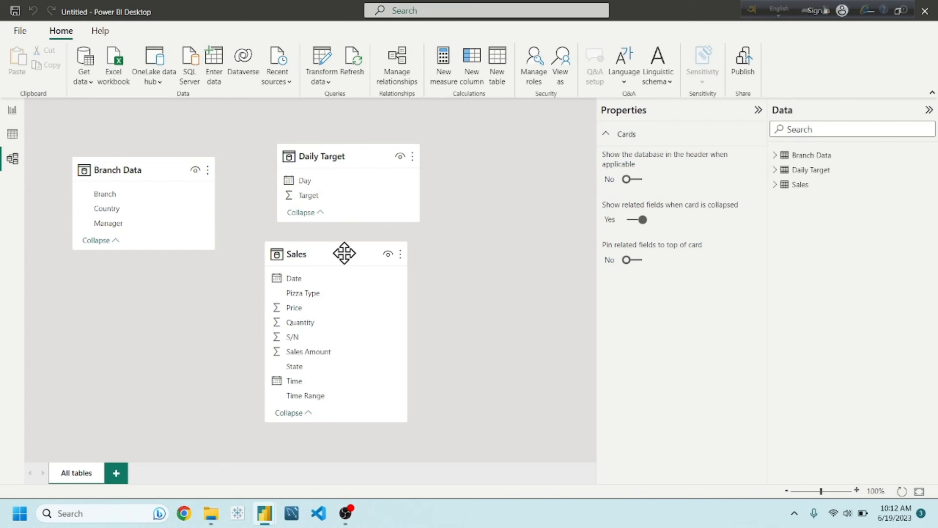
pyautogui.moveTo(341, 256)
pyautogui.mouseDown()
pyautogui.moveTo(320, 258)
pyautogui.moveTo(333, 267)
pyautogui.mouseUp()
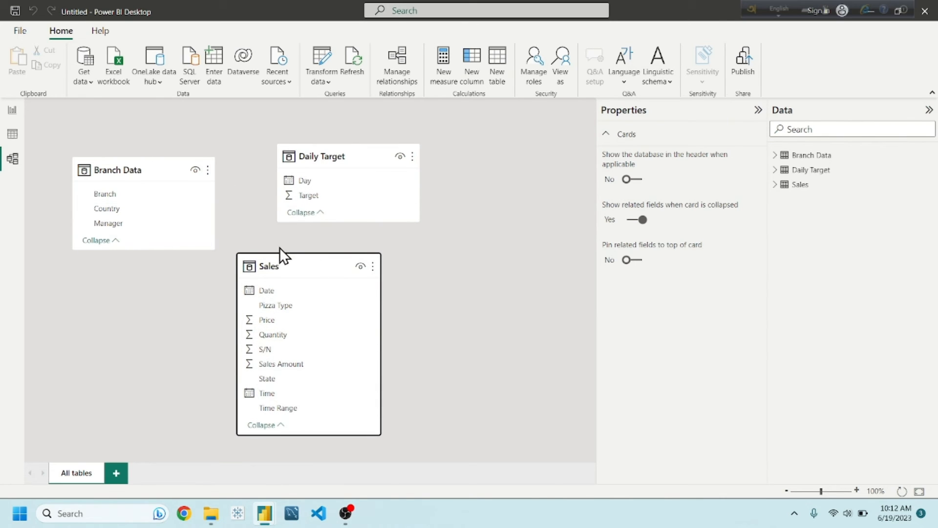
pyautogui.moveTo(284, 269); pyautogui.dragTo(295, 277)
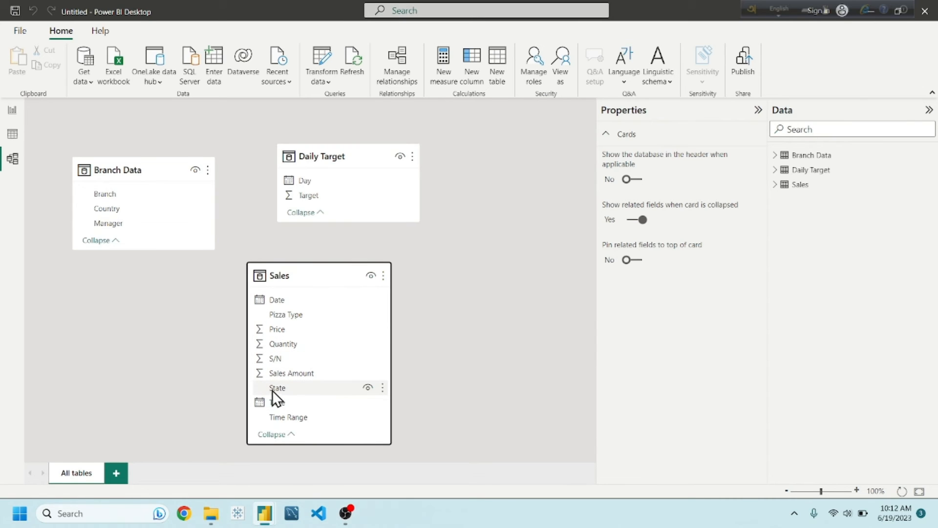
# Step: Relate the Sales table's Date column to the Daily Target table's Day column
pyautogui.click(266, 299)
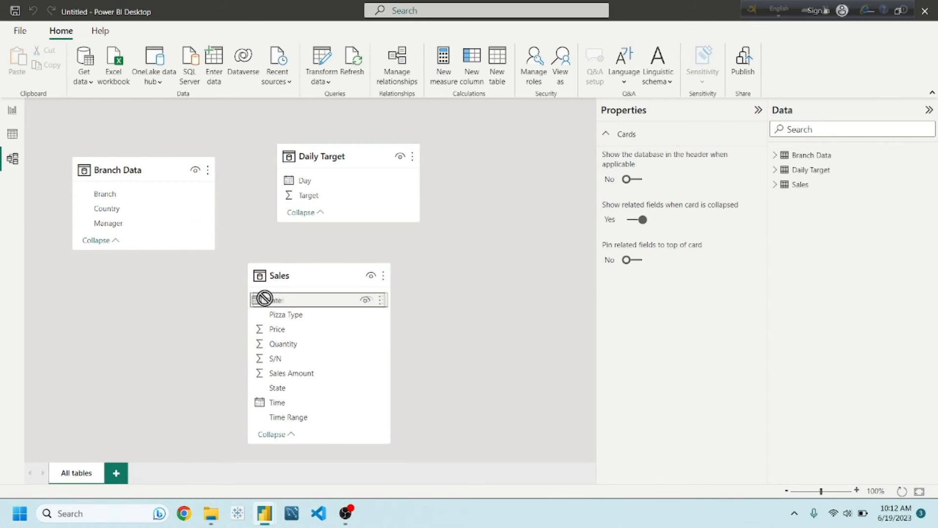
pyautogui.click(293, 181)
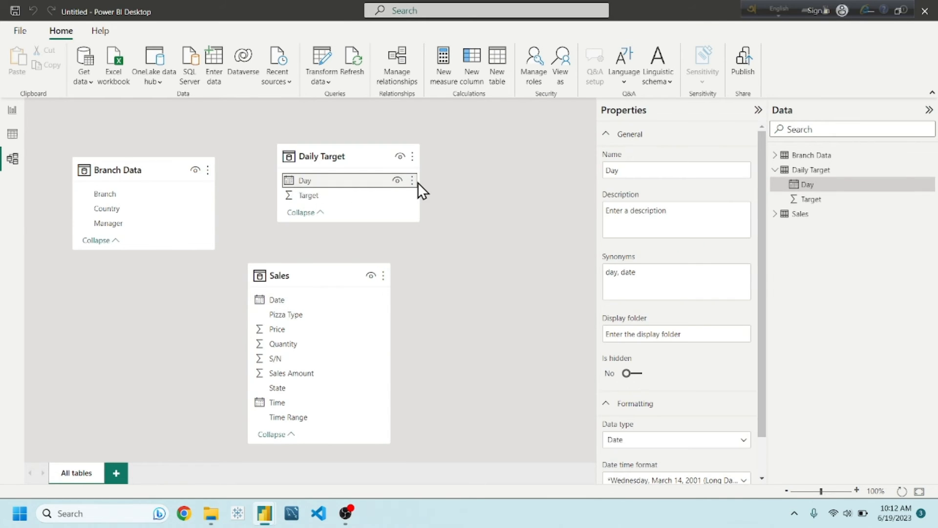
pyautogui.moveTo(418, 180); pyautogui.dragTo(433, 180)
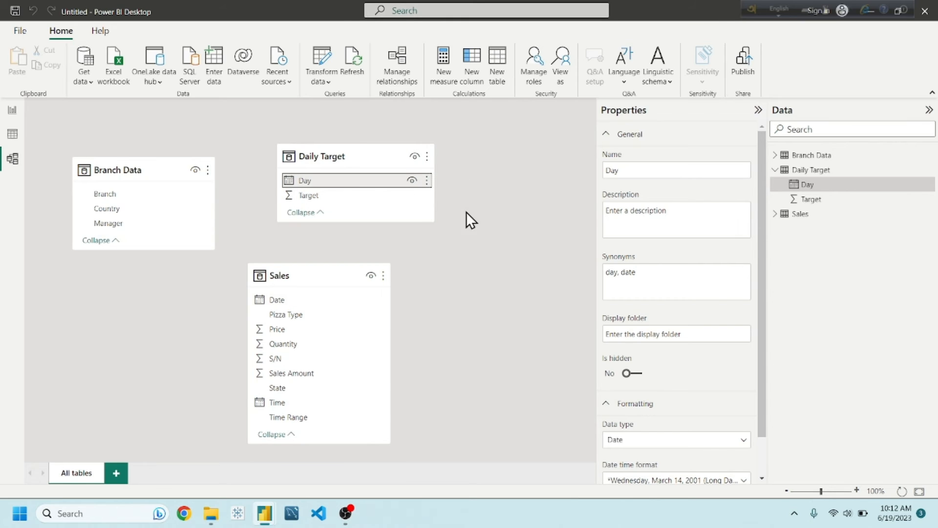
pyautogui.click(383, 275)
pyautogui.click(384, 276)
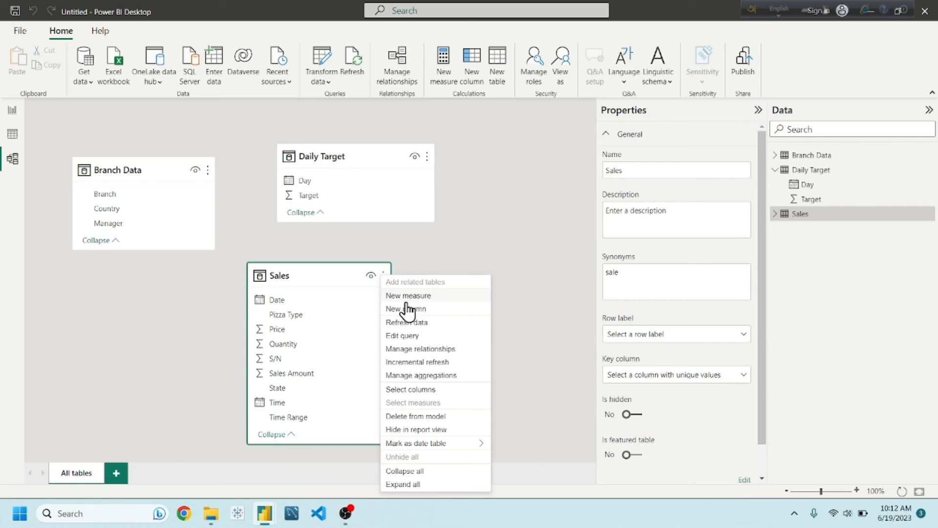
pyautogui.click(437, 240)
pyautogui.moveTo(282, 301); pyautogui.dragTo(332, 181)
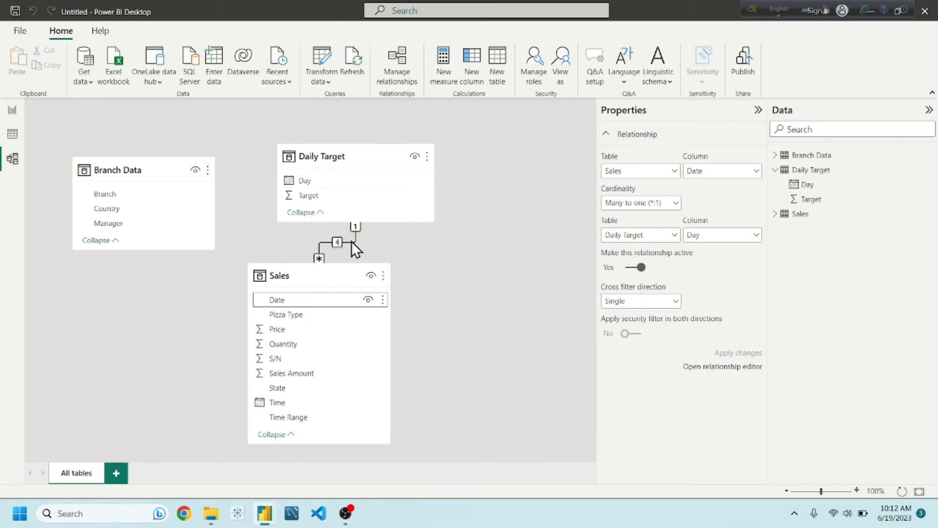
# Step: Relate the Branch Data table's Branch column to the Sales table's State column, and arrange the Sales table below the two other tables
pyautogui.moveTo(338, 274); pyautogui.dragTo(432, 276)
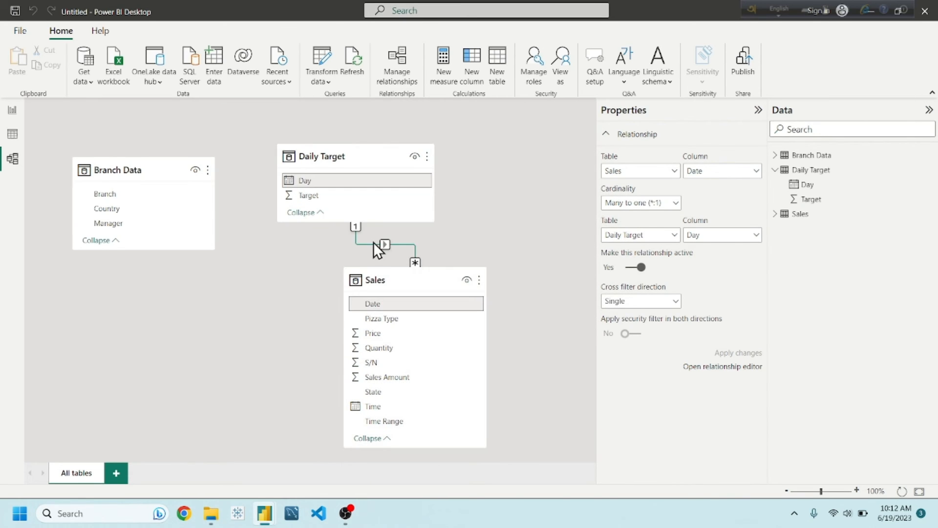
pyautogui.click(277, 264)
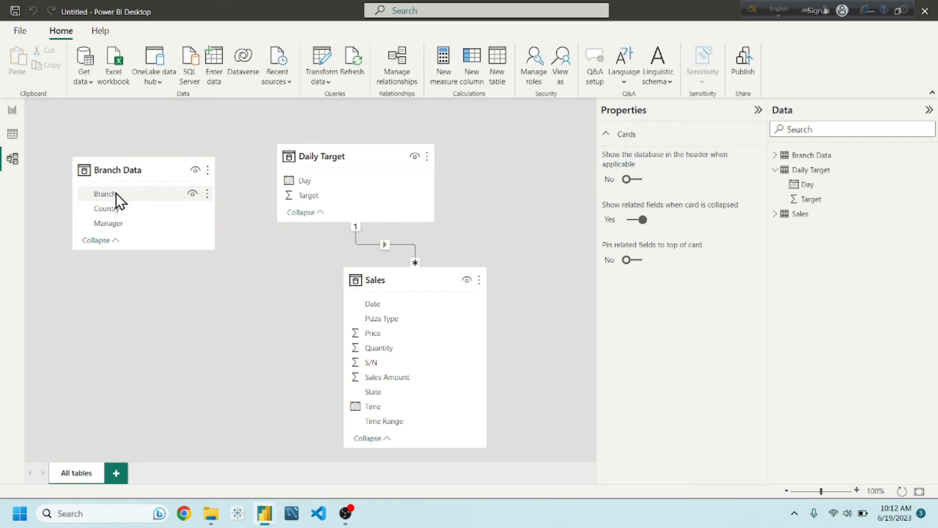
pyautogui.moveTo(116, 192); pyautogui.dragTo(385, 389)
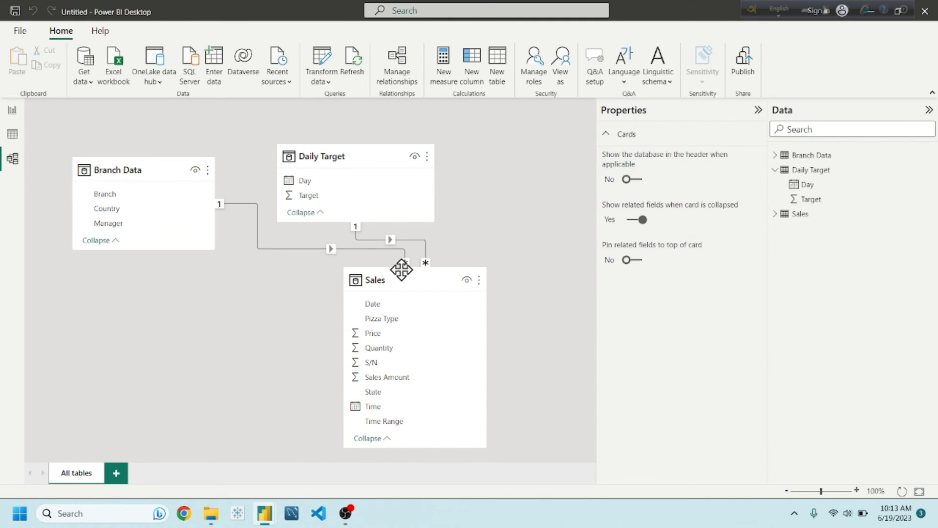
pyautogui.moveTo(419, 287); pyautogui.dragTo(334, 290)
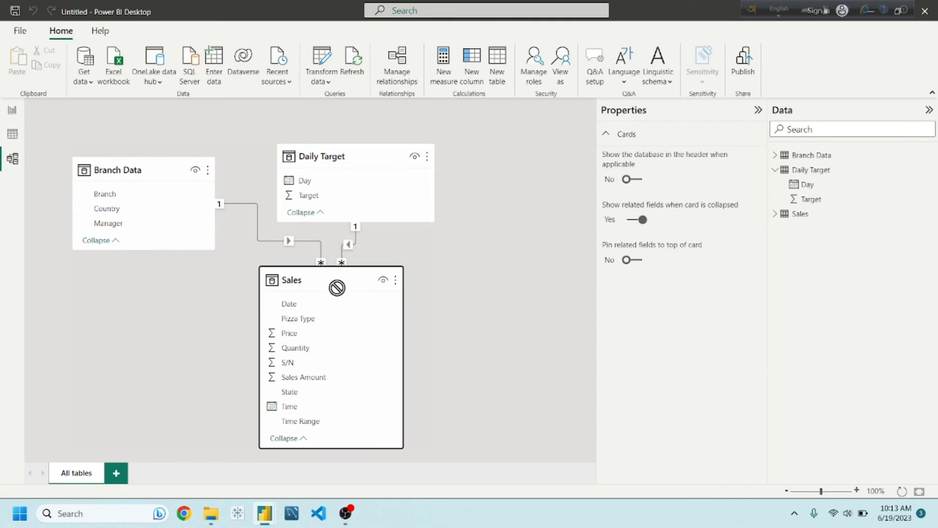
# Step: Check the report's charts against the model's relationships, and examine the daily target and sales bar chart in focus mode
pyautogui.click(12, 109)
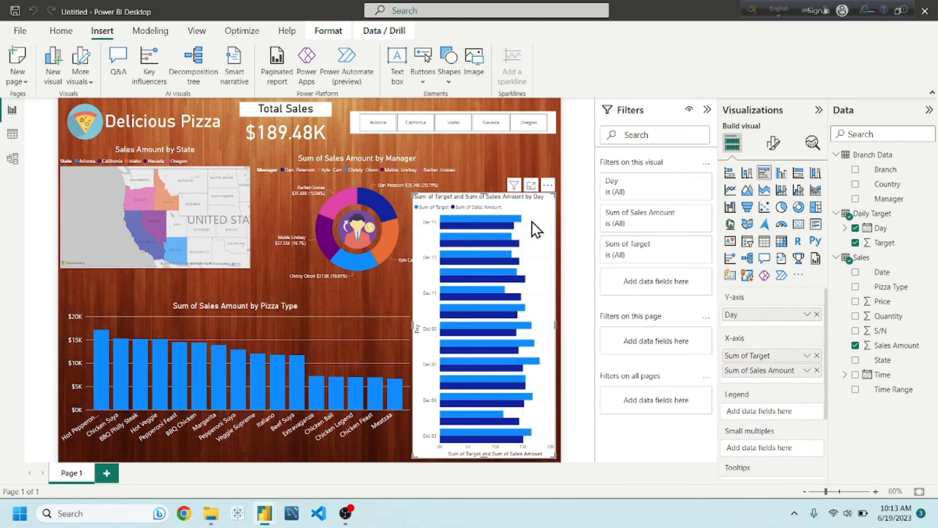
pyautogui.click(13, 158)
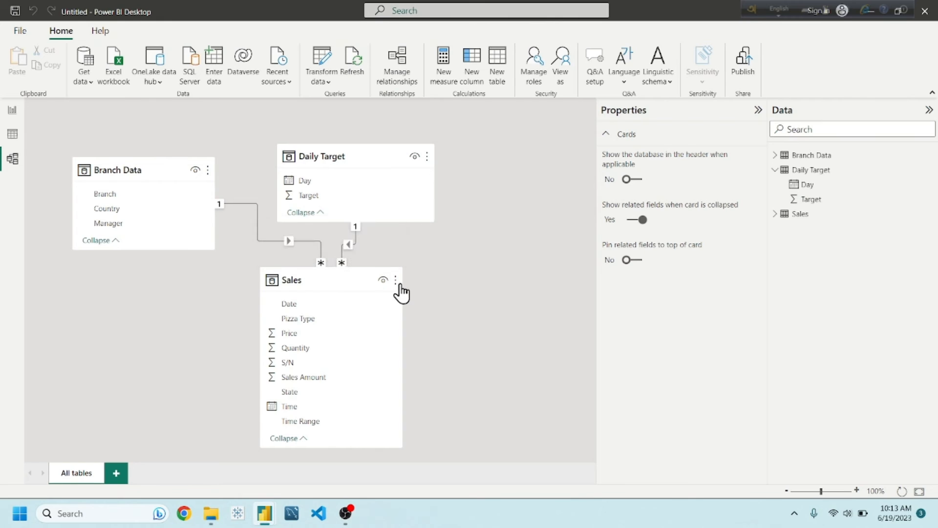
pyautogui.click(12, 109)
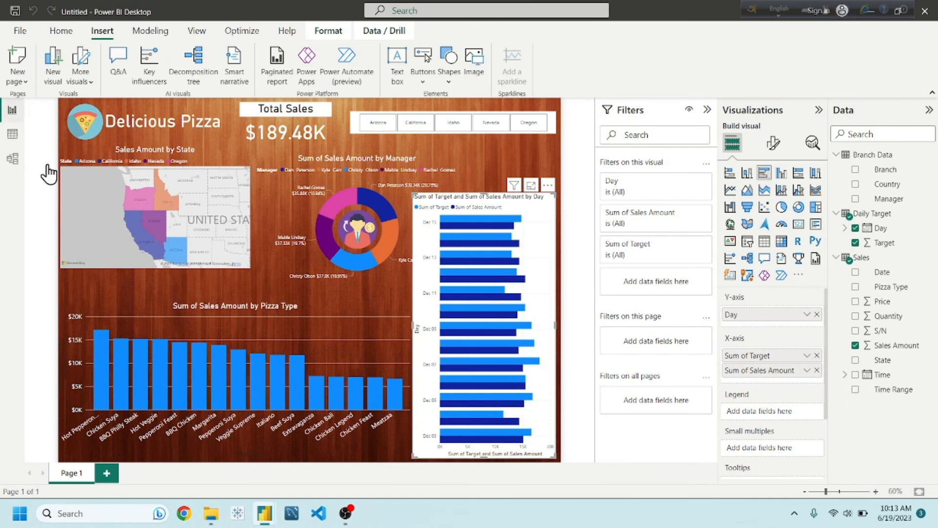
pyautogui.click(12, 158)
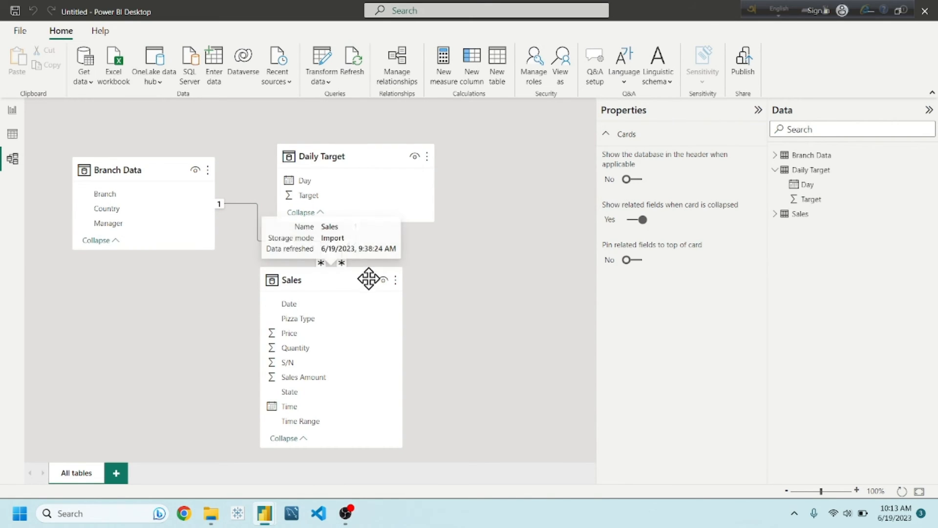
pyautogui.click(11, 110)
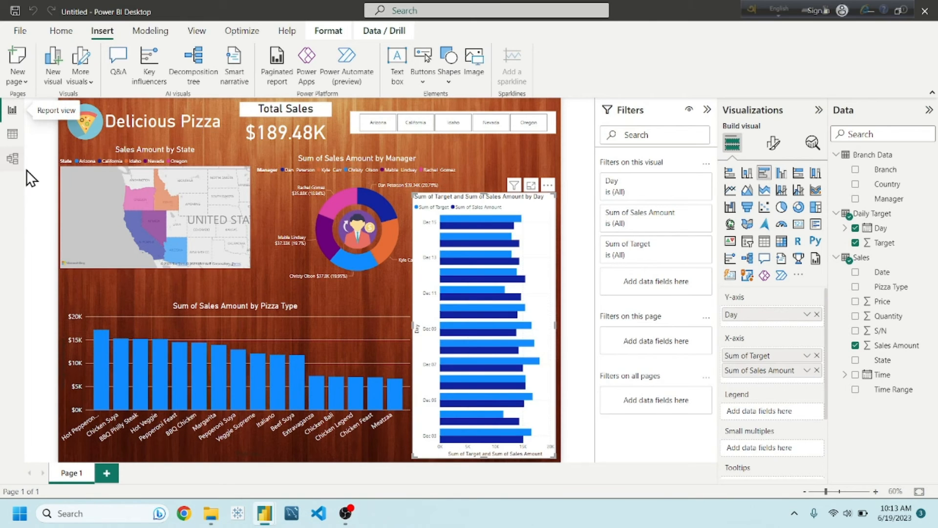
pyautogui.click(13, 158)
pyautogui.click(11, 111)
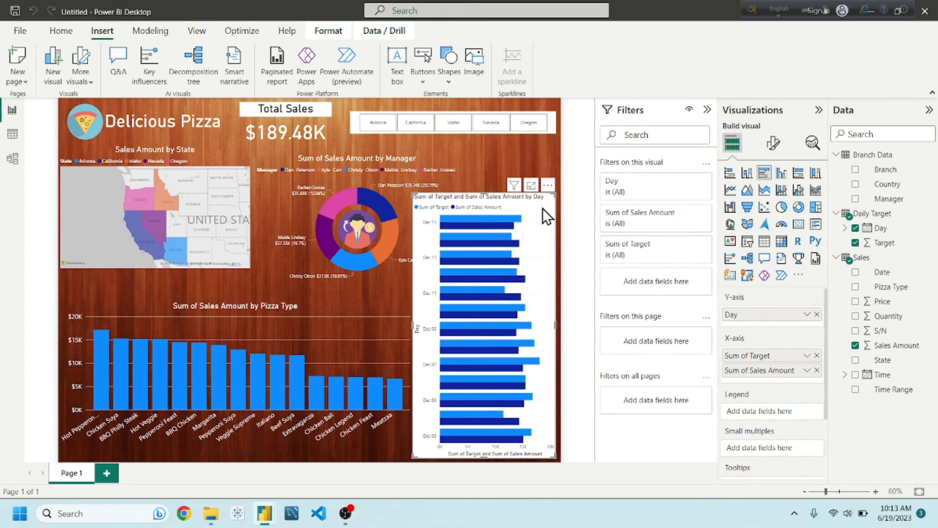
pyautogui.click(531, 185)
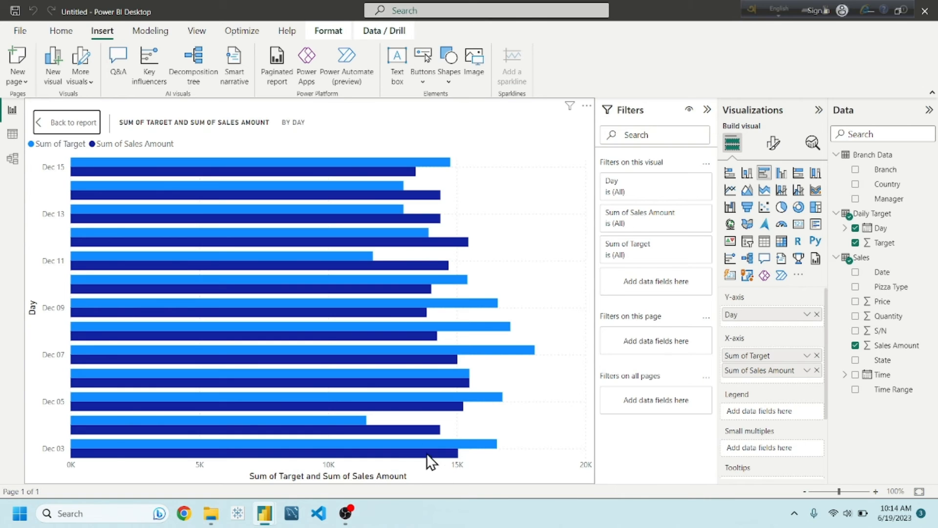
pyautogui.click(46, 123)
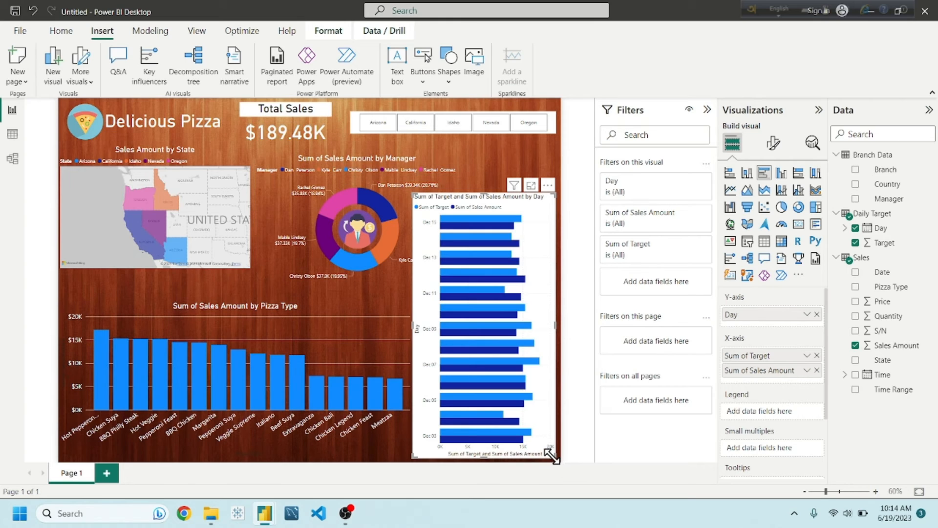
# Step: Turn off the background of the target and sales bar chart
pyautogui.click(772, 143)
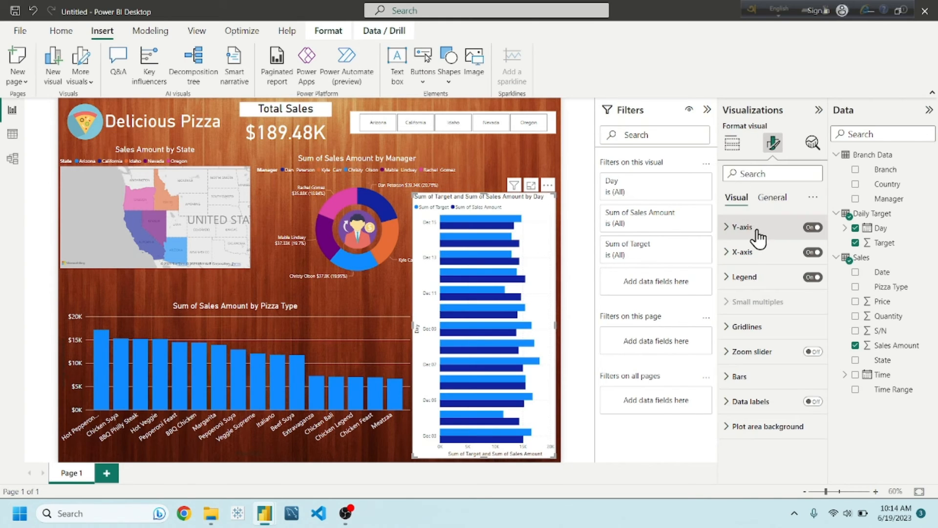
pyautogui.click(773, 198)
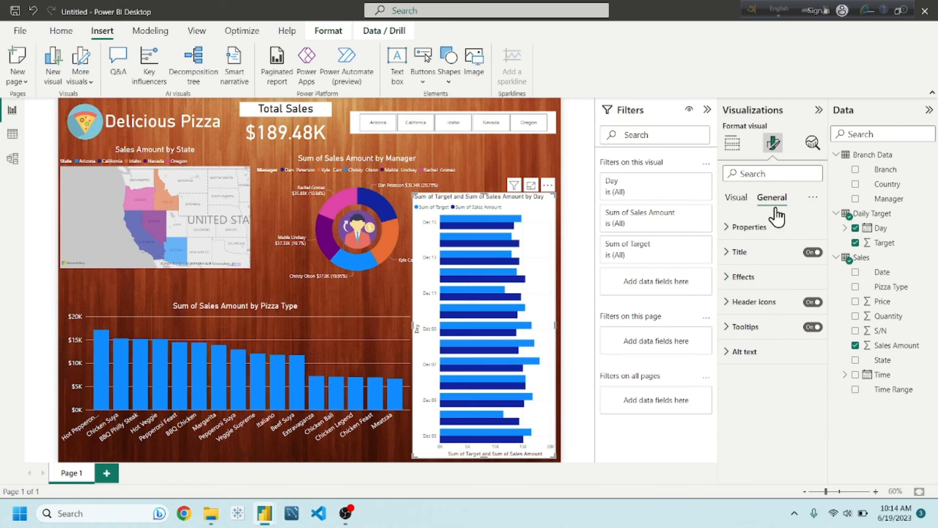
pyautogui.click(761, 281)
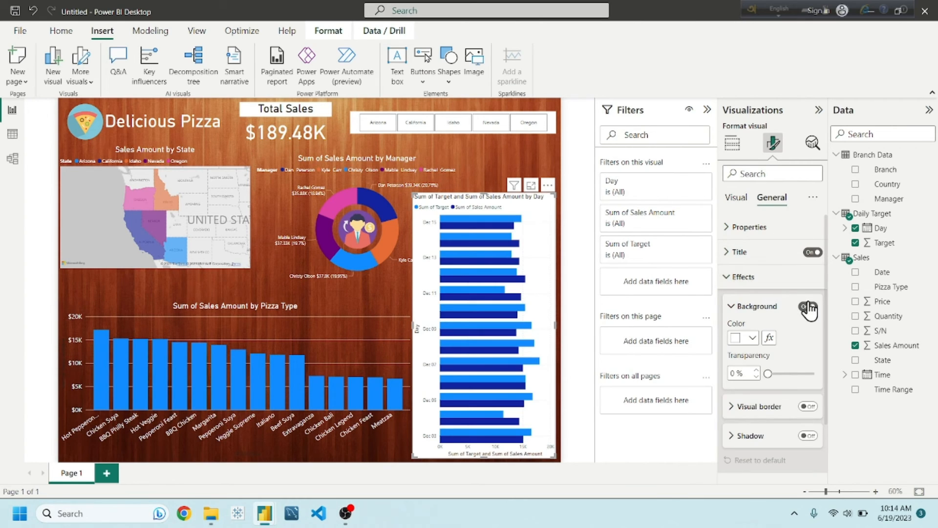
pyautogui.click(740, 277)
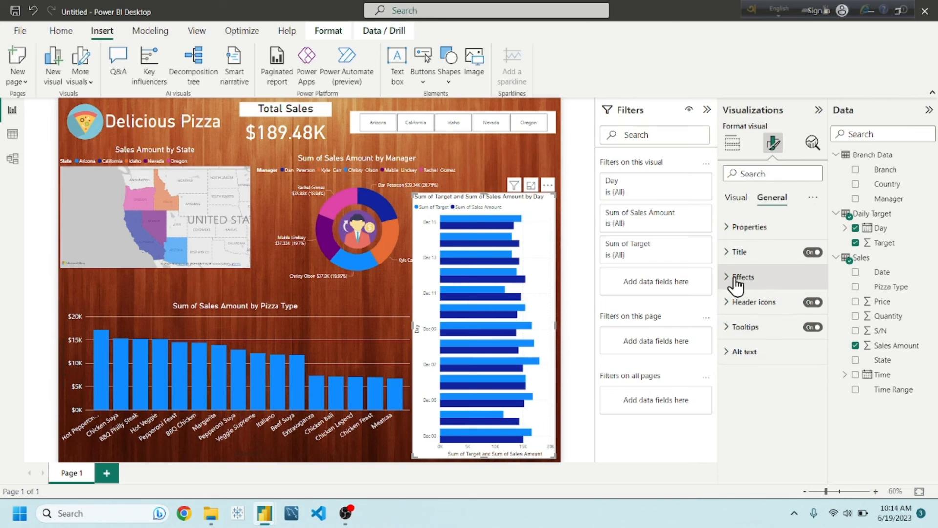
pyautogui.click(740, 277)
pyautogui.click(811, 308)
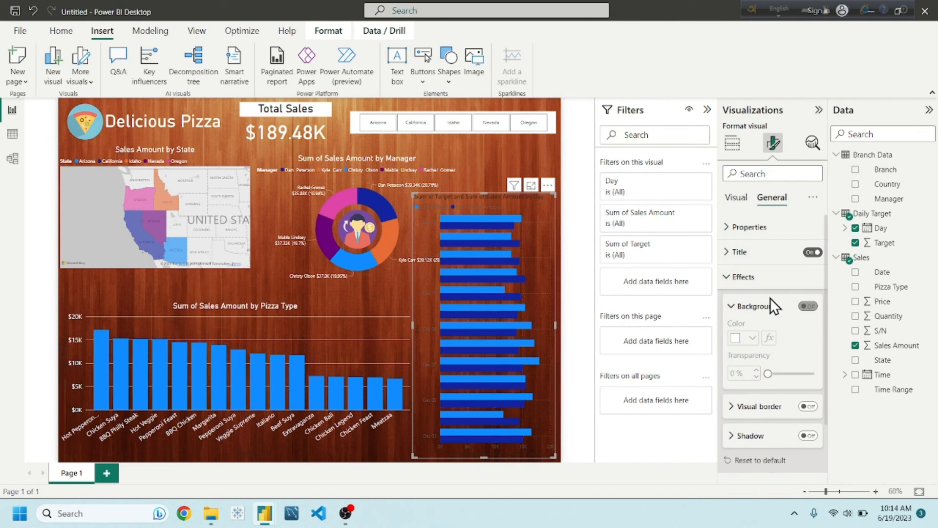
pyautogui.click(748, 280)
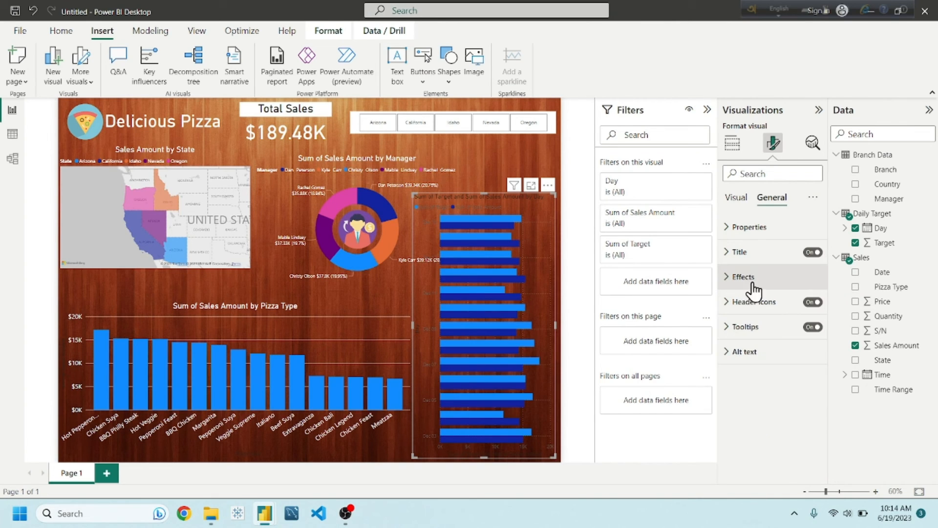
# Step: Set the bar chart's title text color to white
pyautogui.click(745, 251)
pyautogui.click(743, 429)
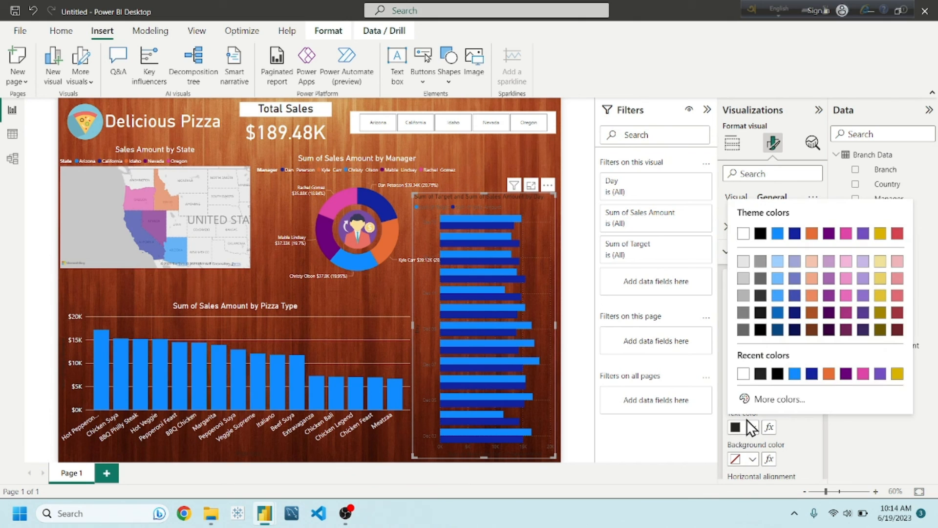
pyautogui.click(740, 376)
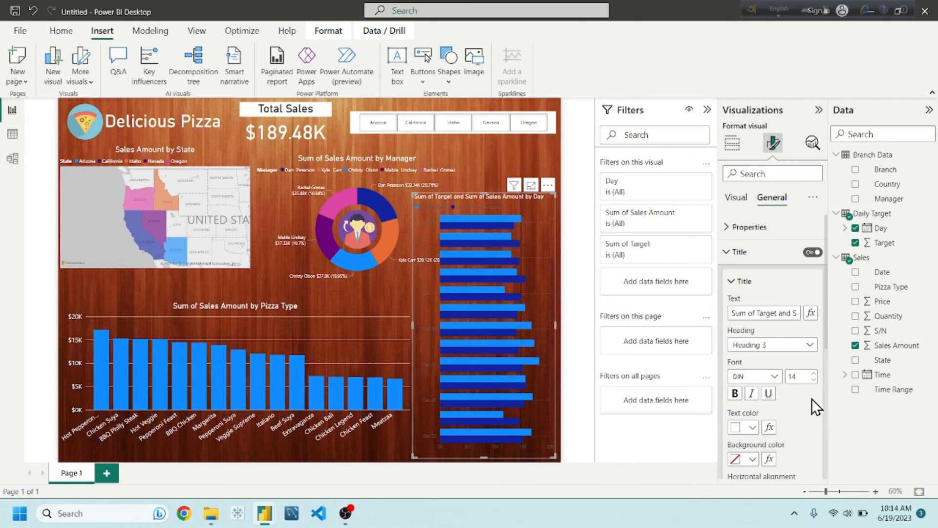
# Step: Increase the bar chart's title font size to 18 and center the title
pyautogui.click(813, 374)
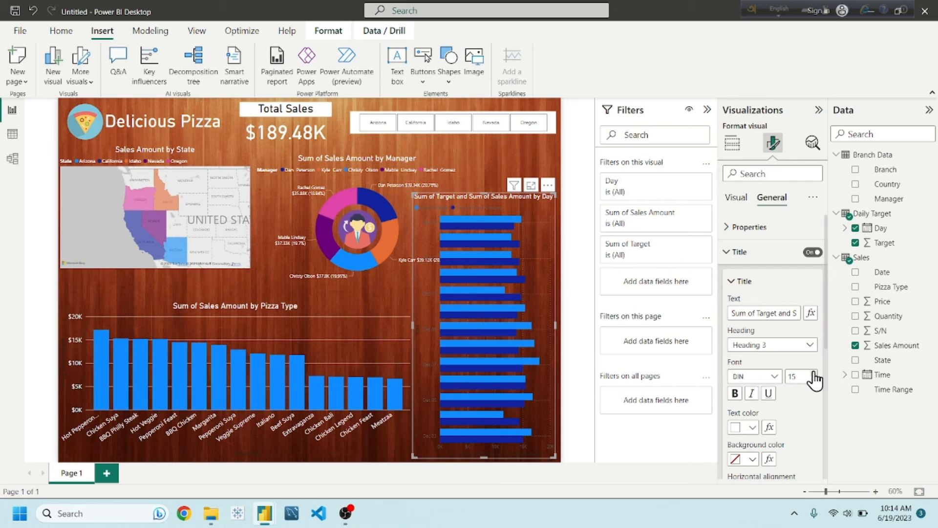
pyautogui.click(813, 374)
pyautogui.click(813, 373)
pyautogui.click(812, 373)
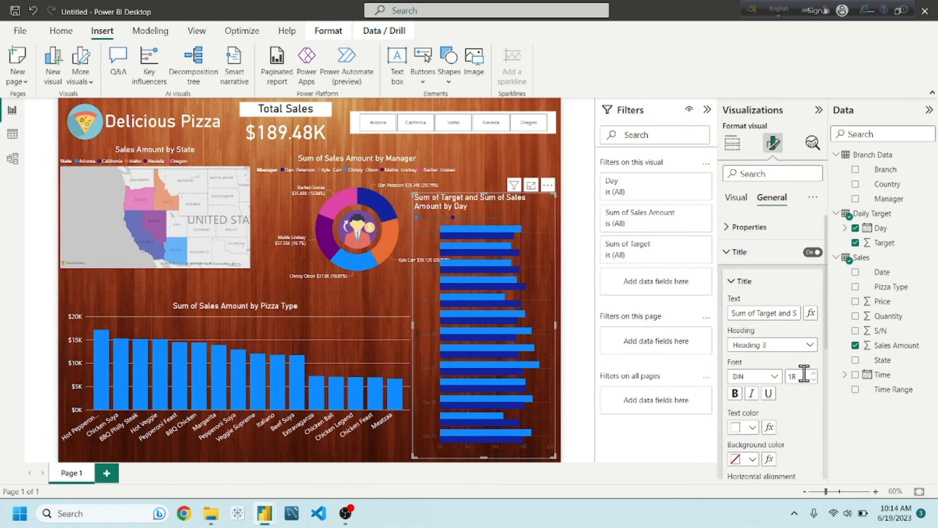
pyautogui.scroll(-3, 810, 360)
pyautogui.click(751, 412)
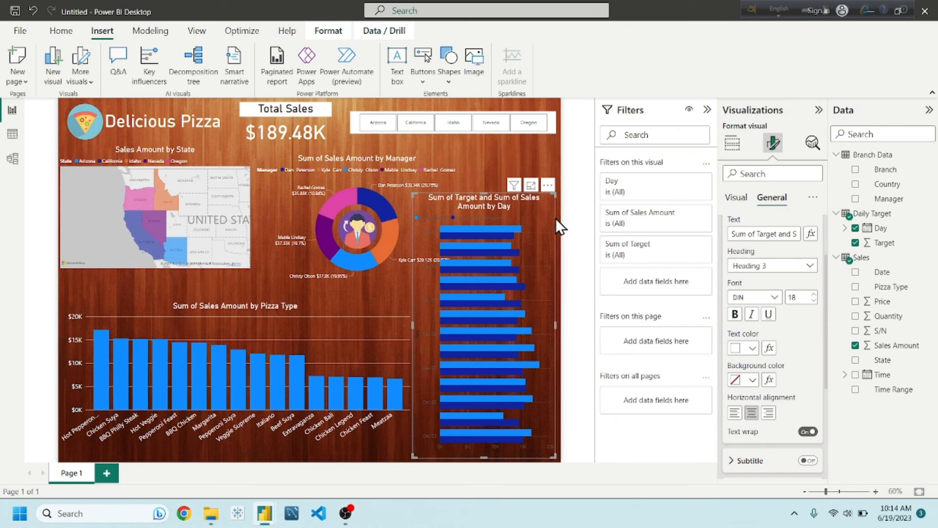
# Step: Set the legend text color of the target and sales bar chart to white
pyautogui.click(736, 196)
pyautogui.click(762, 277)
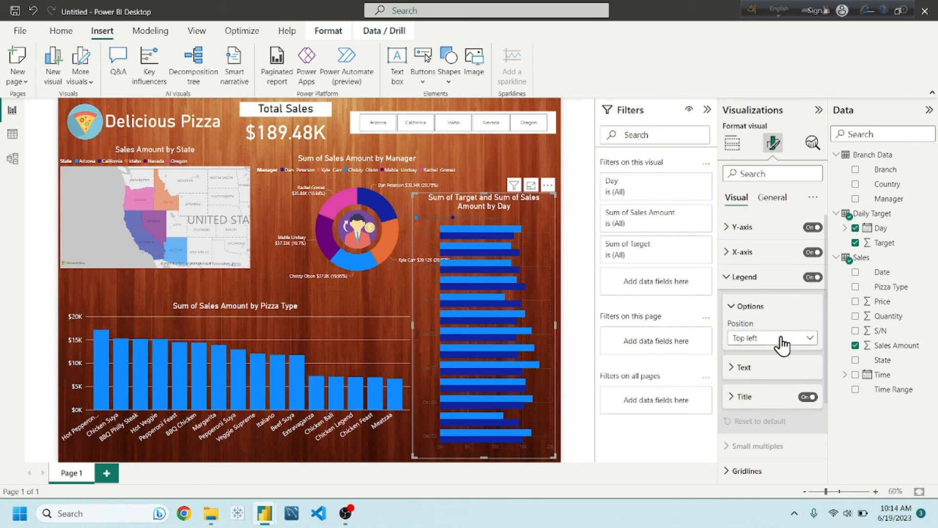
pyautogui.scroll(-2, 762, 390)
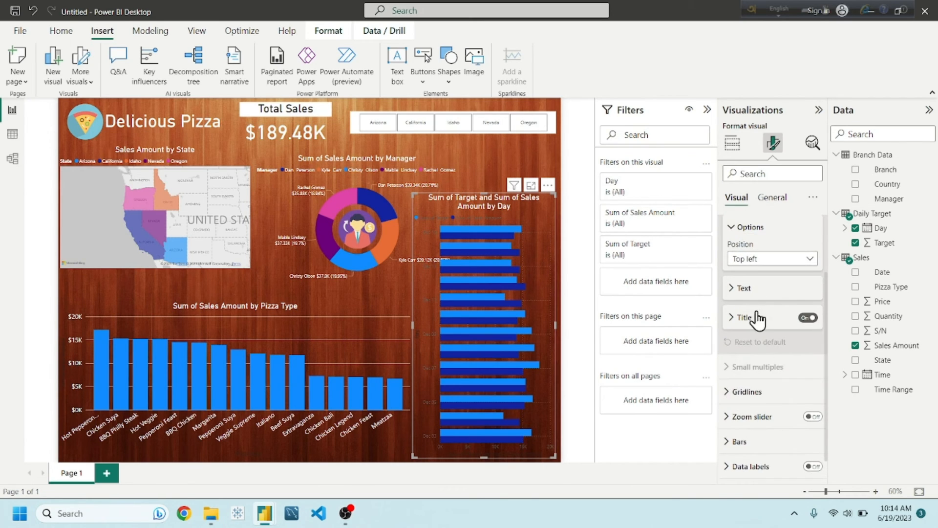
pyautogui.click(746, 289)
pyautogui.click(739, 371)
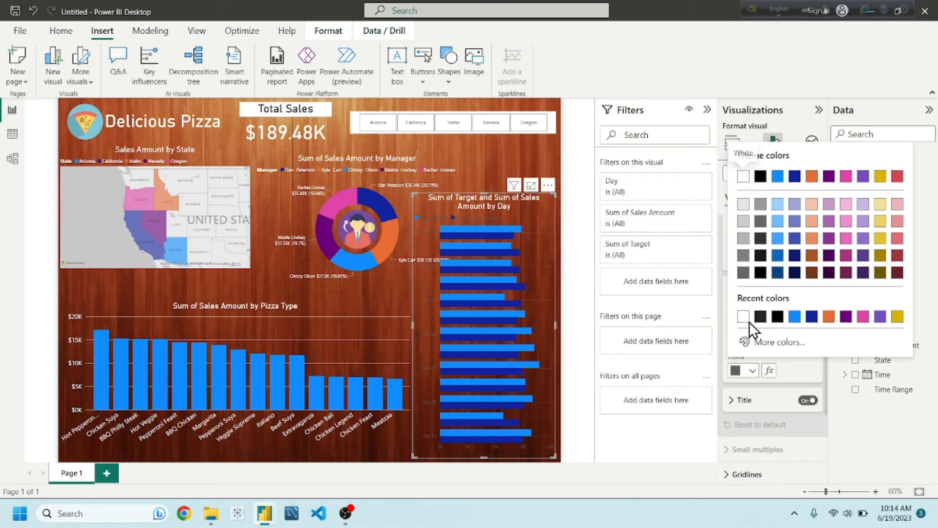
pyautogui.click(746, 319)
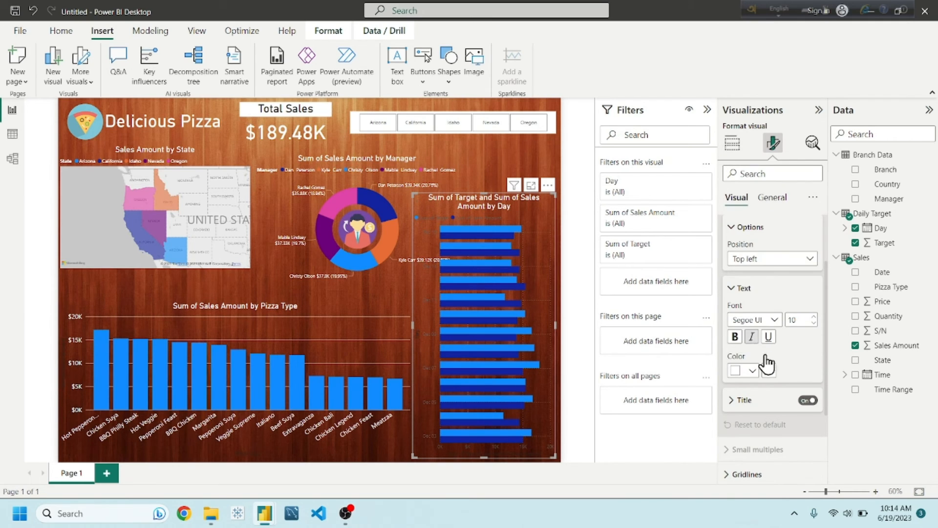
# Step: Try larger font sizes for the bar chart's legend text, and return it to 10
pyautogui.click(814, 317)
pyautogui.click(813, 317)
pyautogui.click(814, 316)
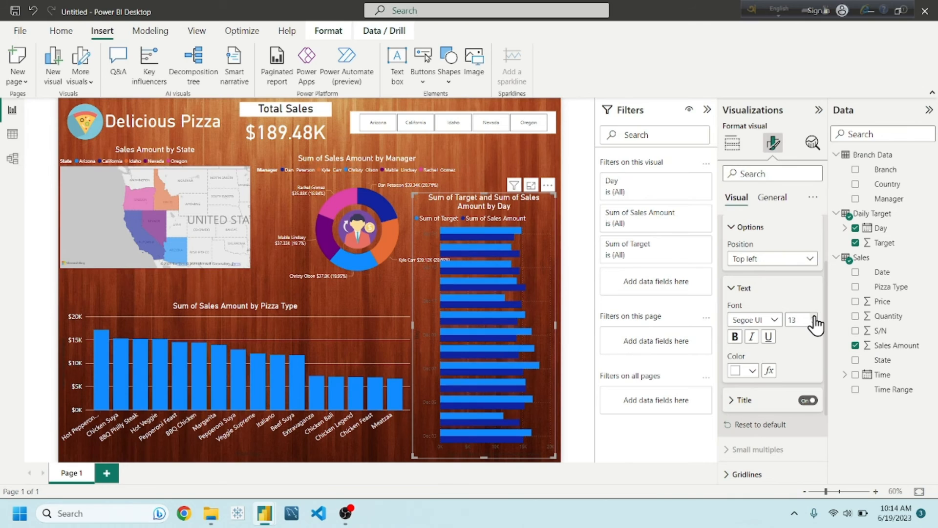
pyautogui.click(814, 316)
pyautogui.click(814, 317)
pyautogui.click(813, 322)
pyautogui.click(814, 323)
pyautogui.click(813, 323)
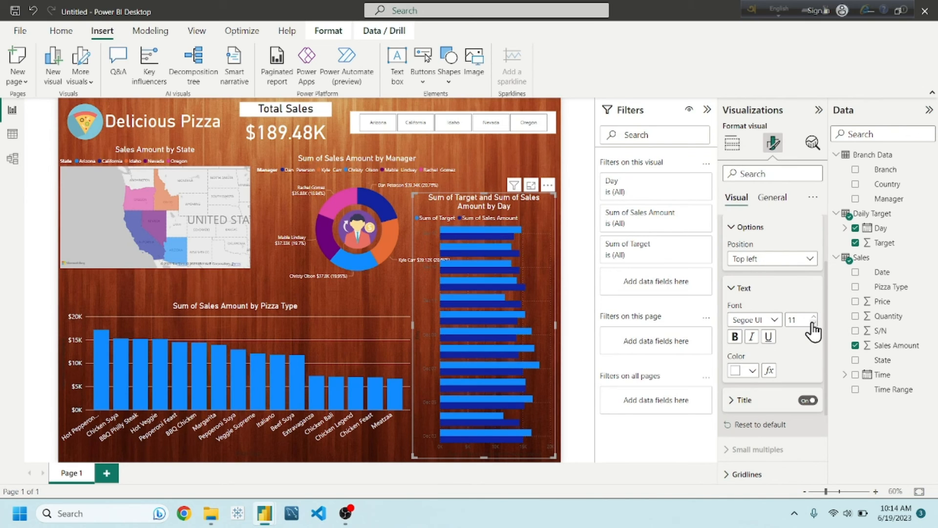
pyautogui.click(813, 323)
pyautogui.click(813, 323)
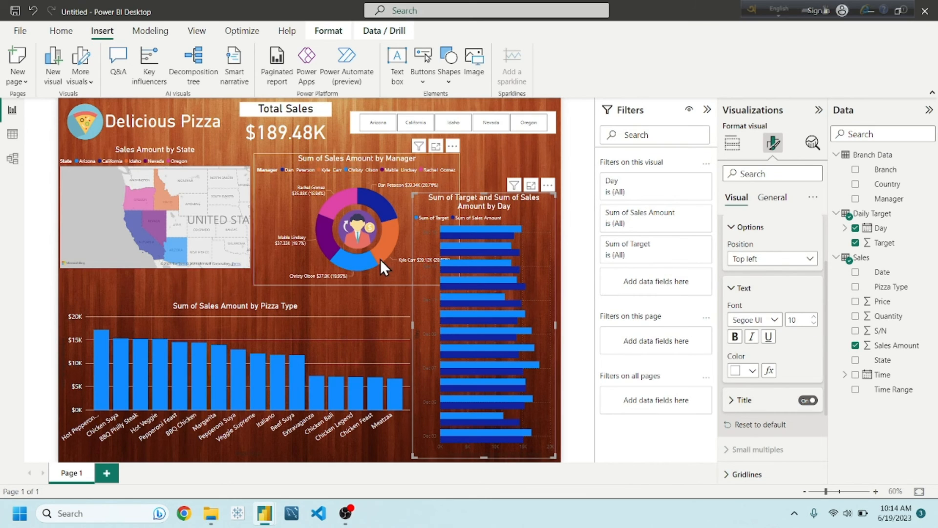
# Step: Make the bar chart's horizontal gridlines white with a Solid style
pyautogui.scroll(-2, 796, 411)
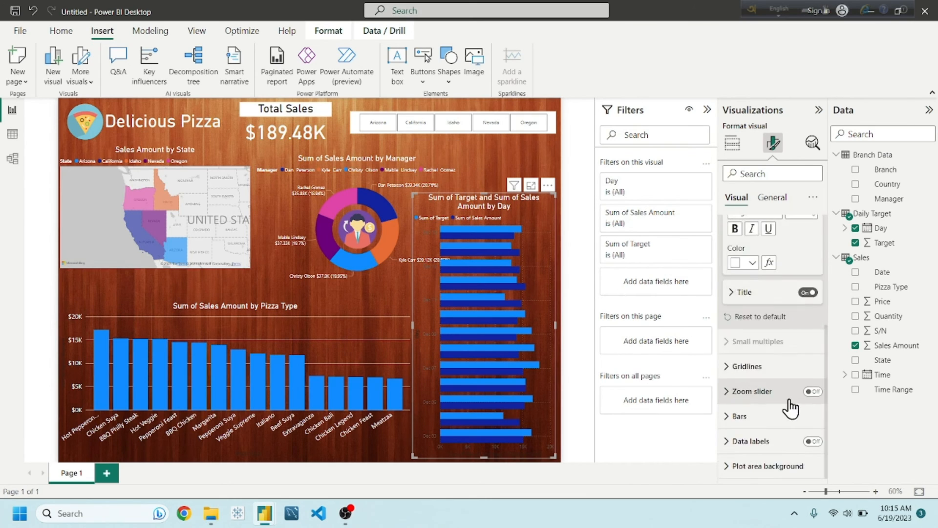
pyautogui.click(752, 371)
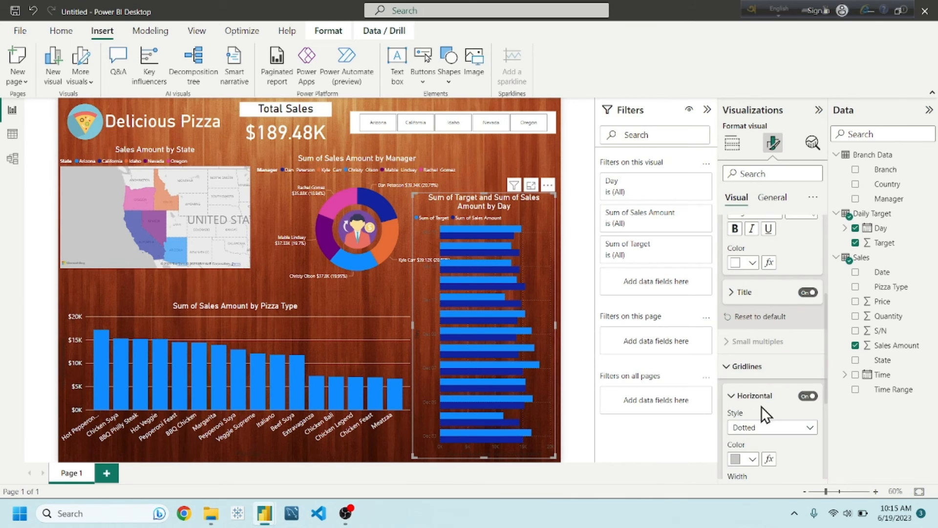
pyautogui.scroll(-1, 761, 406)
pyautogui.click(754, 418)
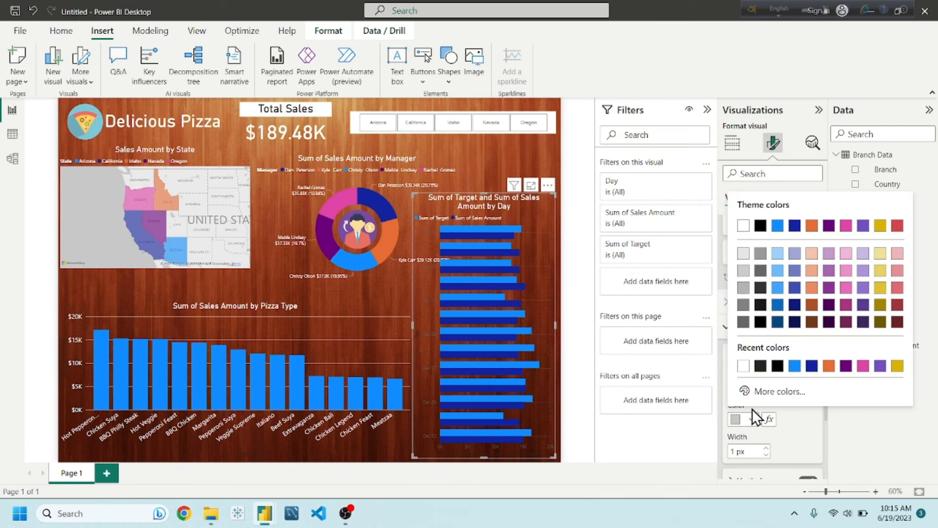
pyautogui.click(745, 366)
pyautogui.click(791, 387)
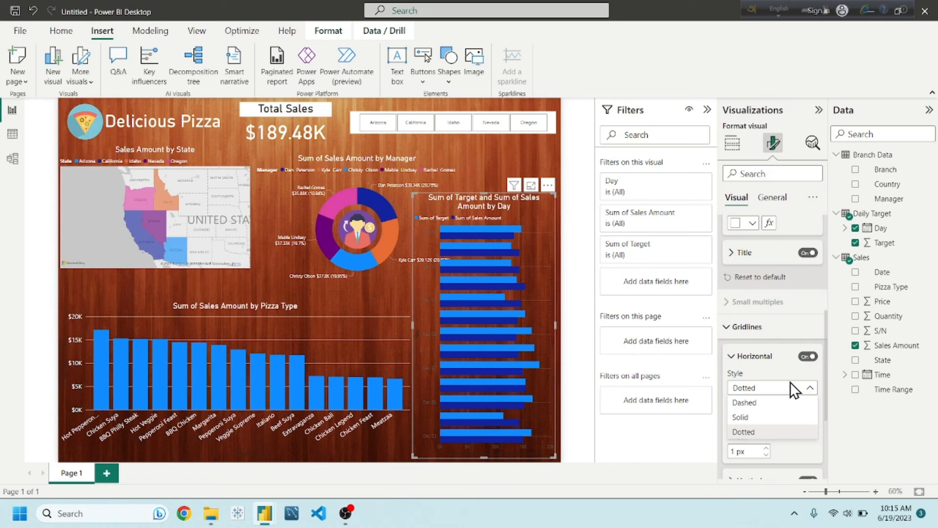
pyautogui.click(764, 417)
# Step: Set the bar chart's x-axis values to white and their font size to 13
pyautogui.scroll(-2, 756, 402)
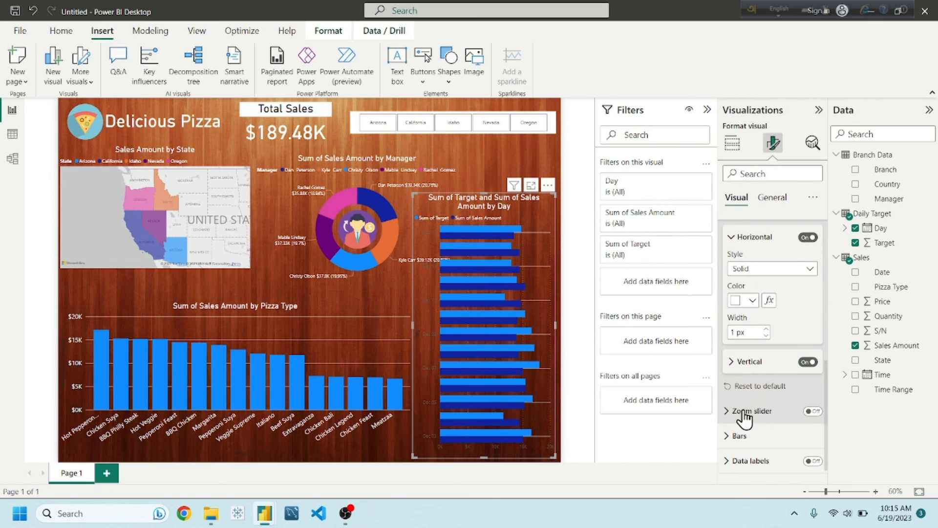
pyautogui.scroll(-1, 740, 430)
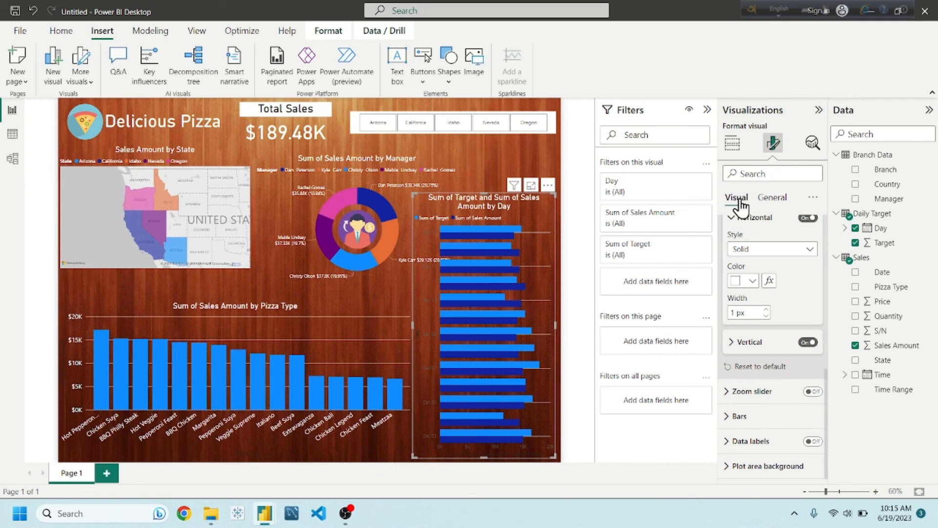
pyautogui.scroll(8, 791, 323)
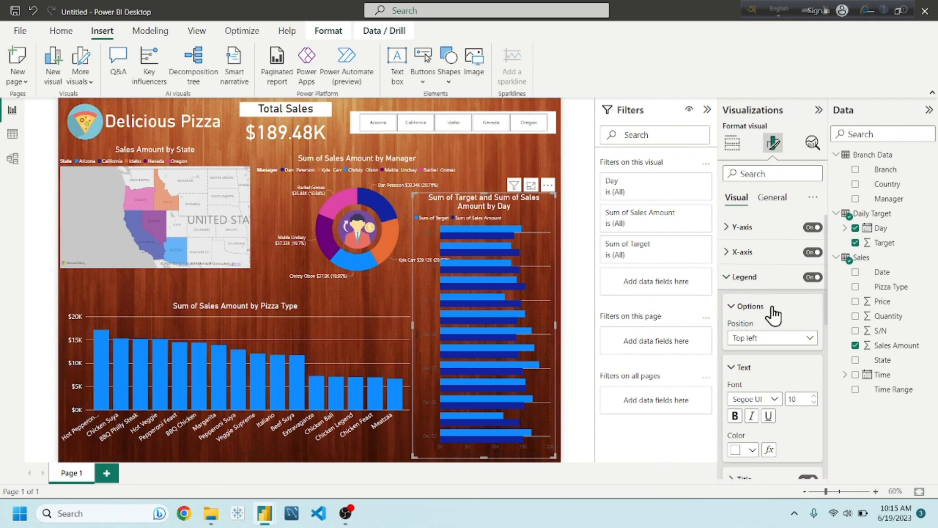
pyautogui.click(735, 252)
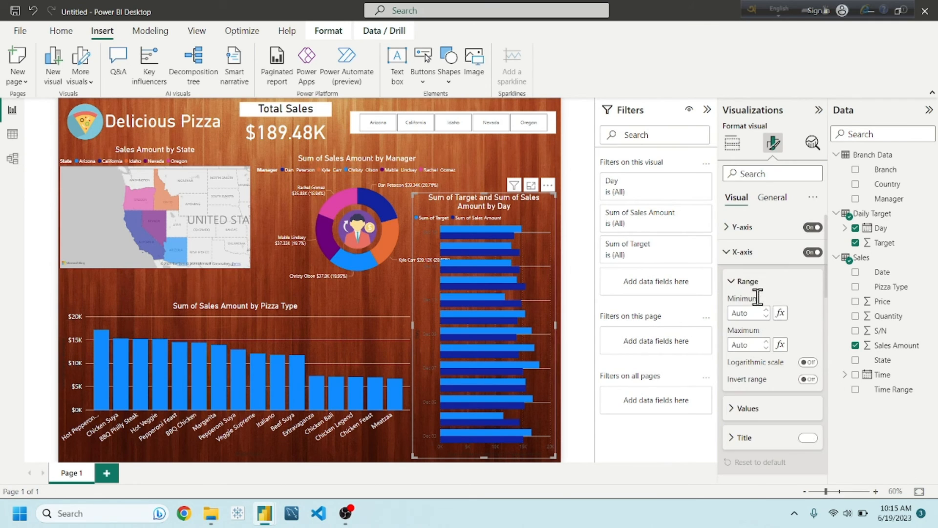
pyautogui.click(762, 415)
pyautogui.click(745, 413)
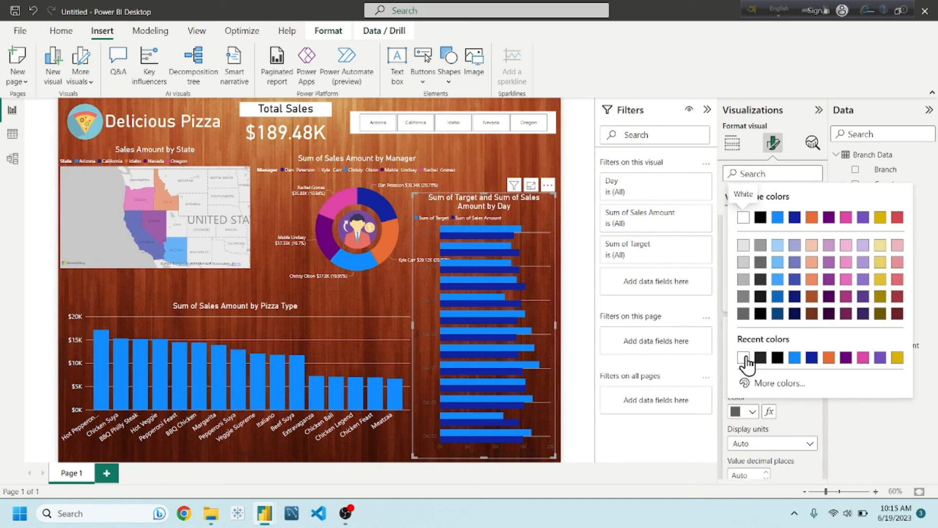
pyautogui.click(744, 357)
pyautogui.scroll(-2, 774, 371)
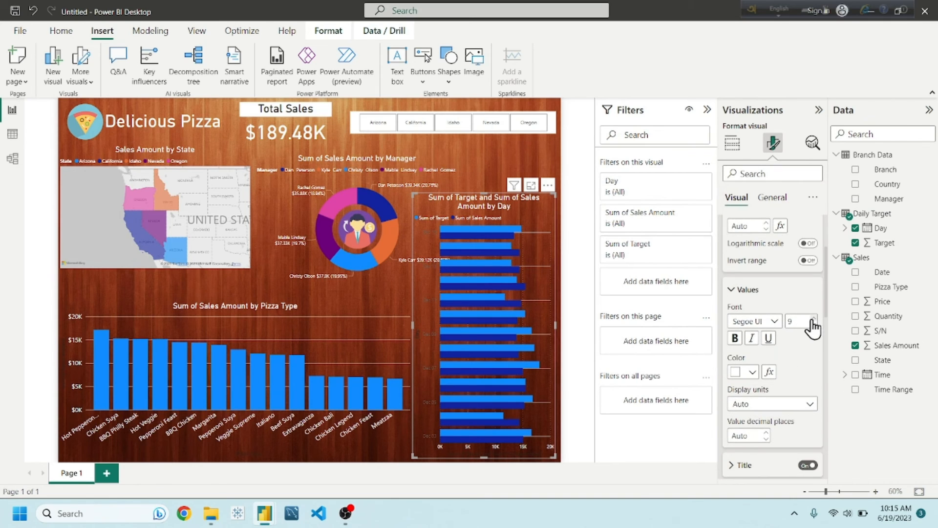
pyautogui.click(813, 319)
pyautogui.click(813, 319)
pyautogui.click(813, 319)
pyautogui.click(812, 319)
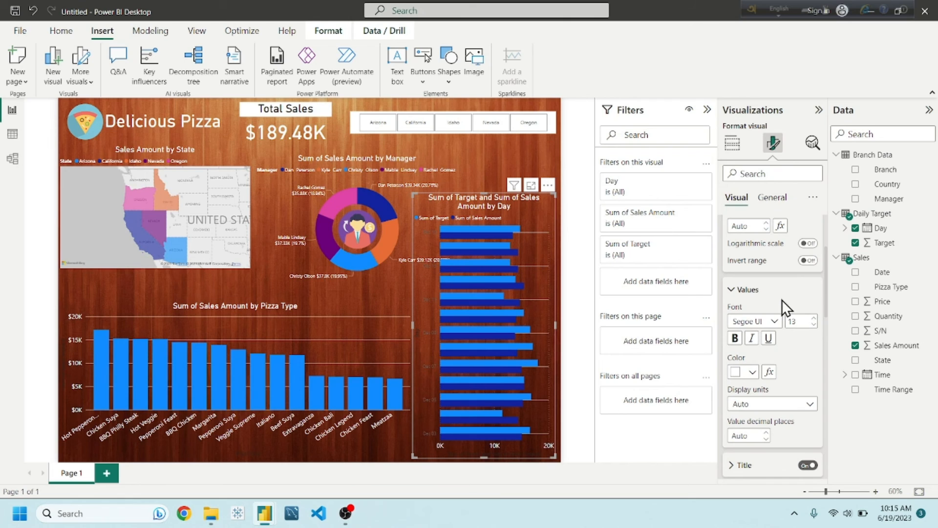
# Step: Set the bar chart's y-axis values to white with font size 13, and deselect the chart
pyautogui.scroll(2, 752, 335)
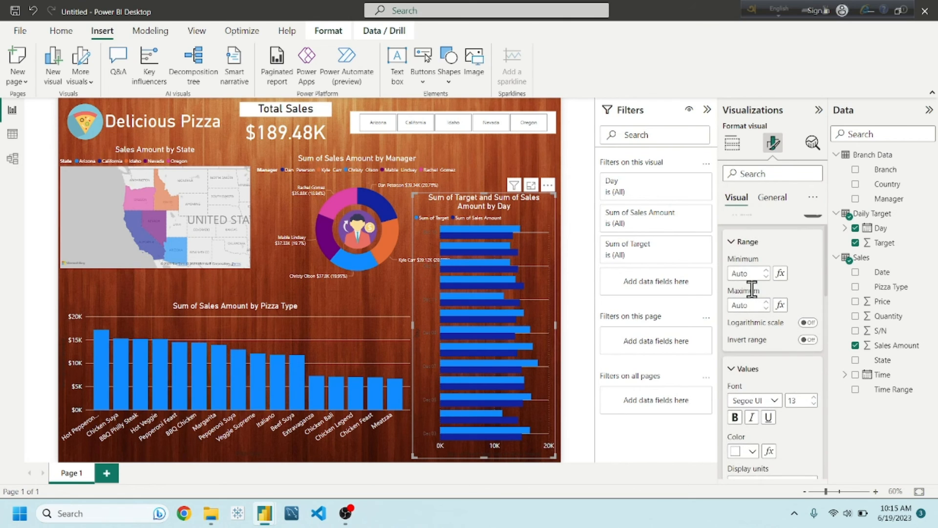
pyautogui.scroll(1, 758, 291)
pyautogui.click(764, 235)
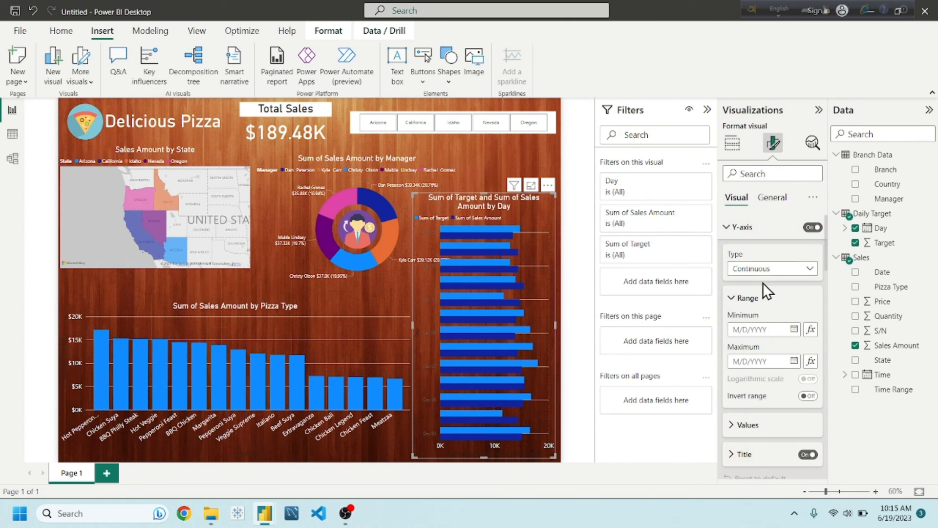
pyautogui.click(756, 430)
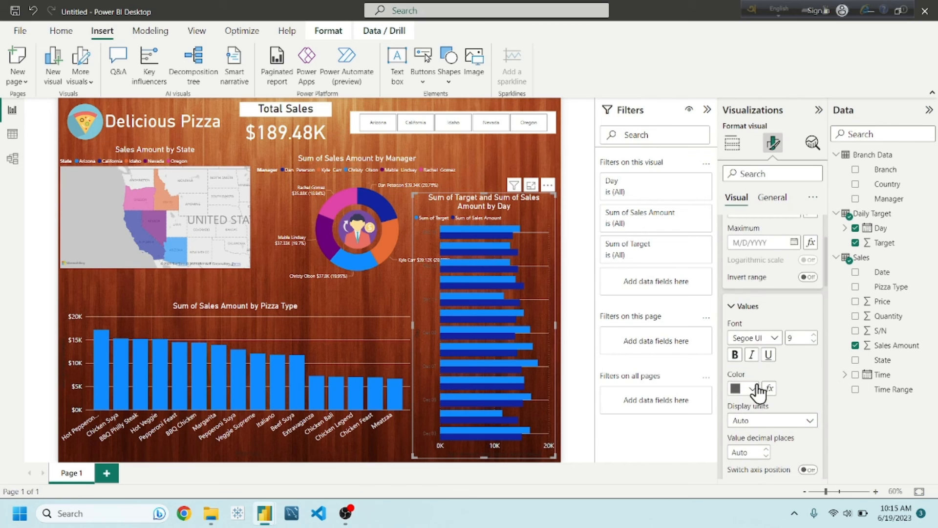
pyautogui.click(754, 388)
pyautogui.click(743, 335)
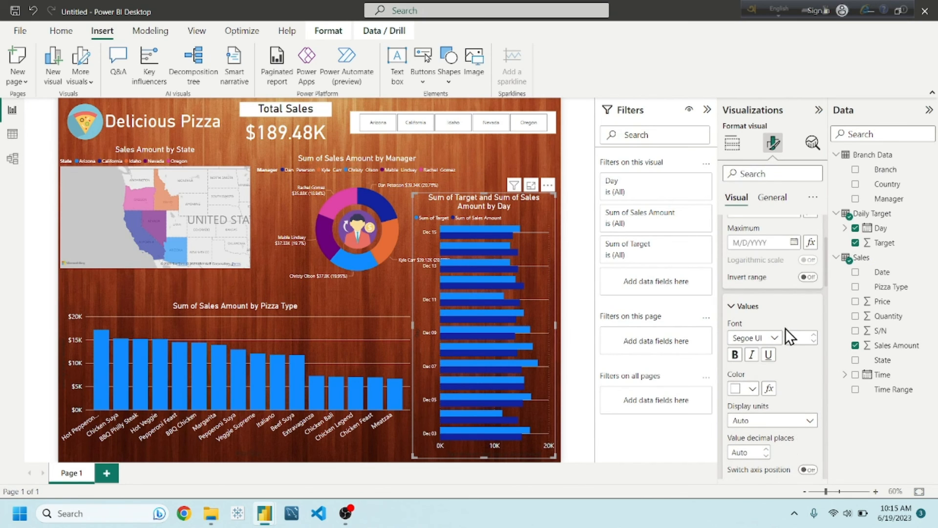
pyautogui.click(813, 335)
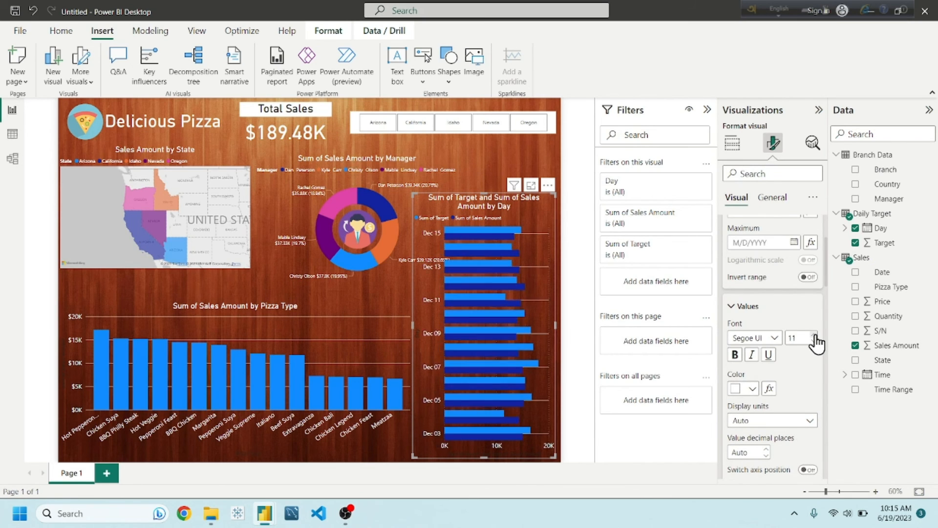
pyautogui.click(814, 335)
pyautogui.click(814, 335)
pyautogui.scroll(-3, 772, 360)
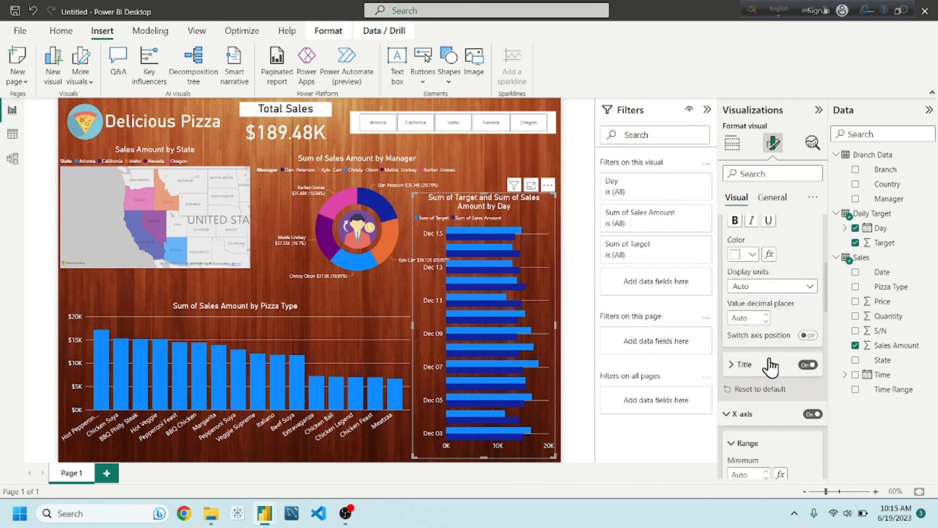
pyautogui.scroll(5, 767, 358)
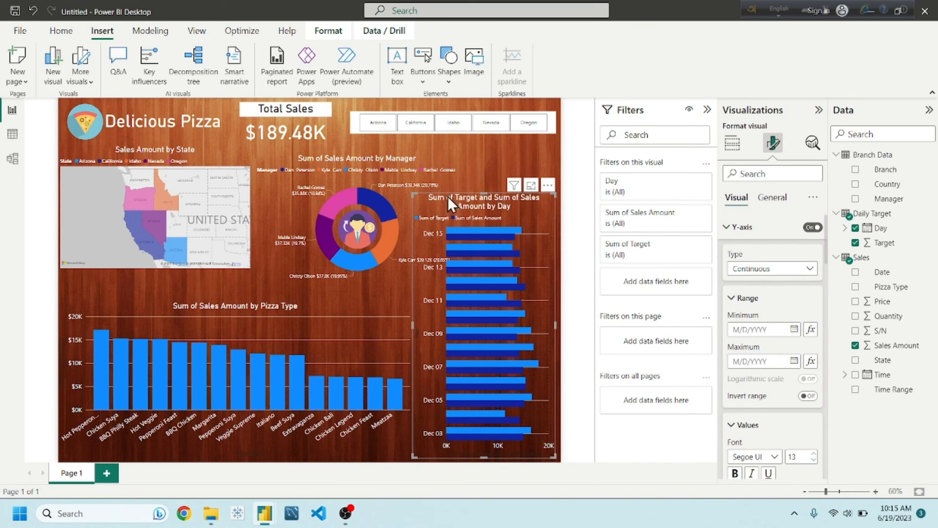
pyautogui.press('Escape')
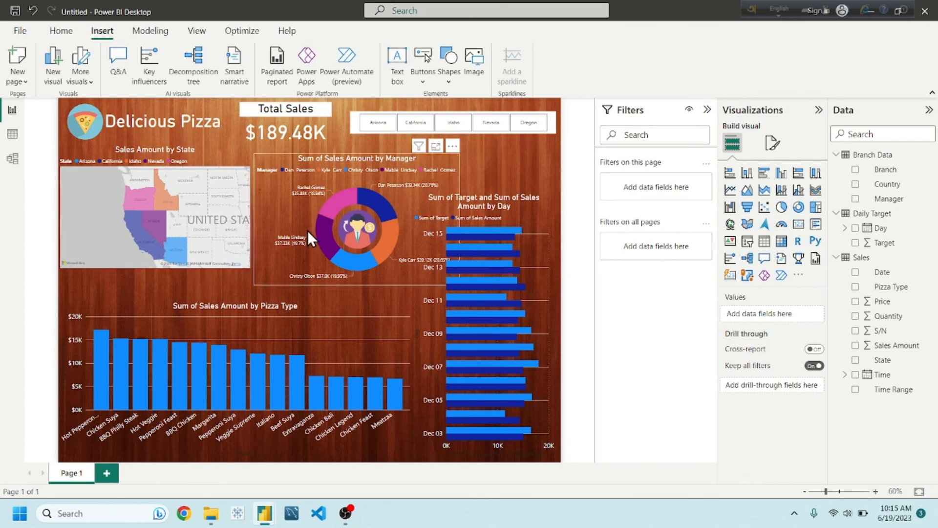
# Step: Set the report page's canvas width to 1400 px
pyautogui.click(488, 207)
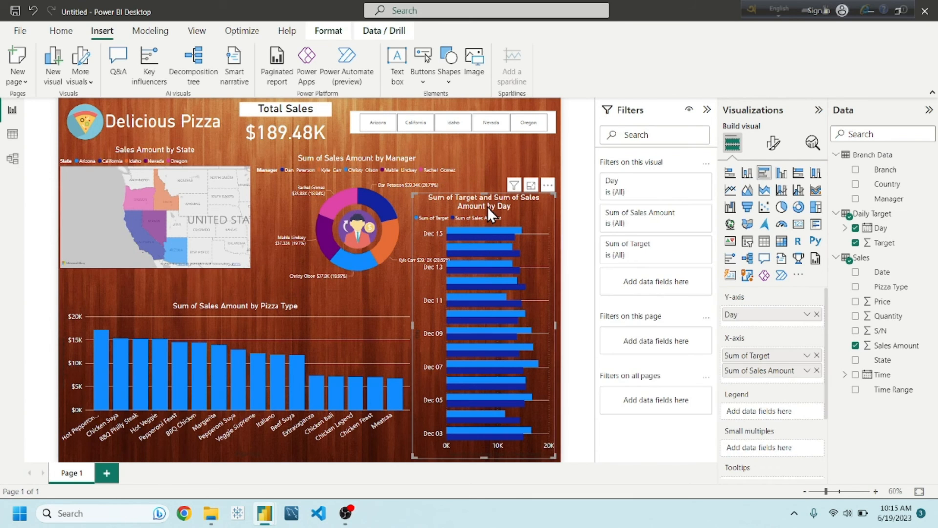
pyautogui.click(494, 178)
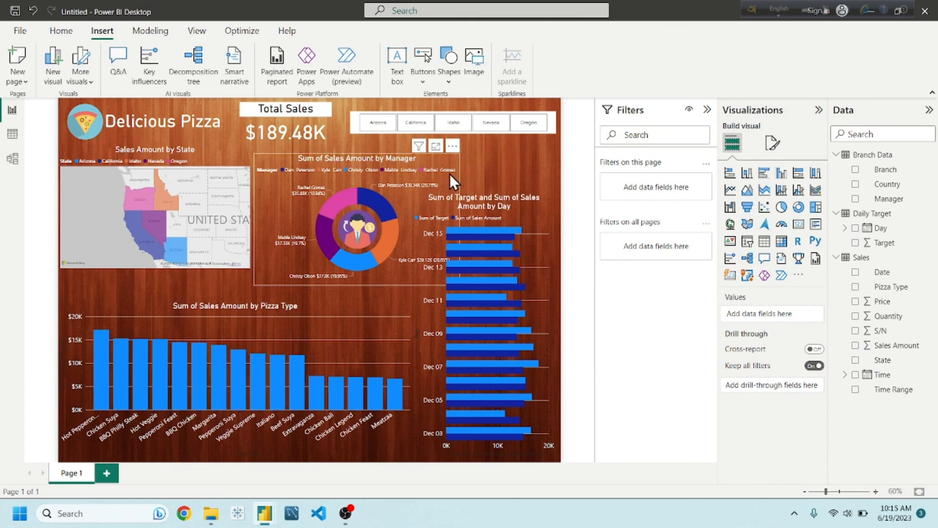
pyautogui.click(772, 143)
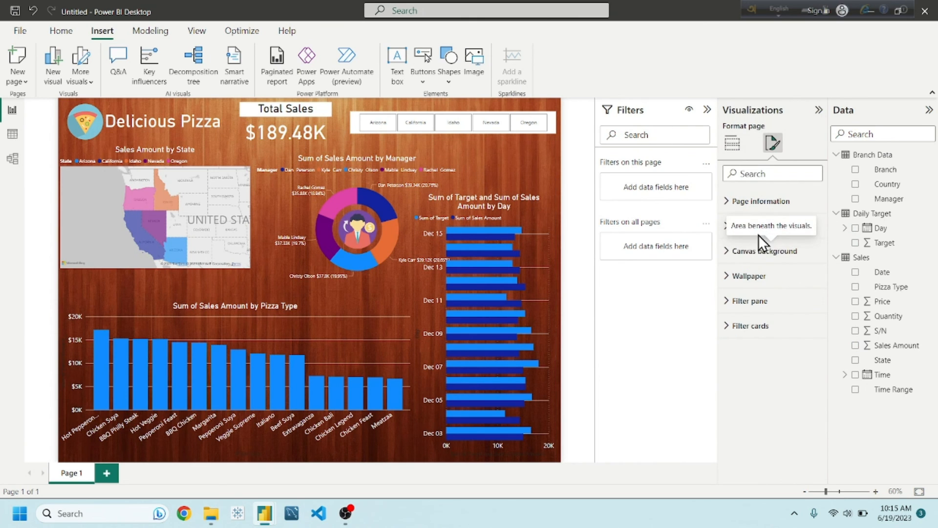
pyautogui.click(721, 230)
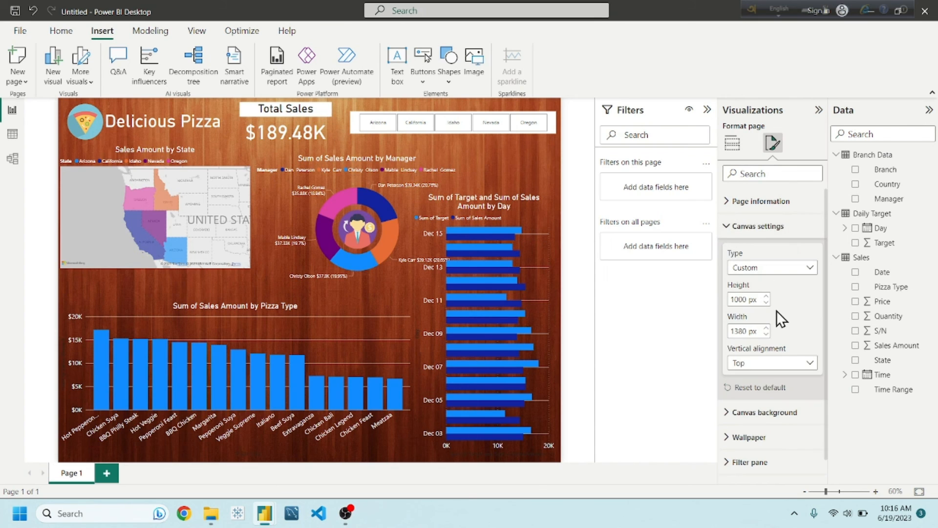
pyautogui.moveTo(762, 332); pyautogui.dragTo(713, 331)
pyautogui.write('1400')
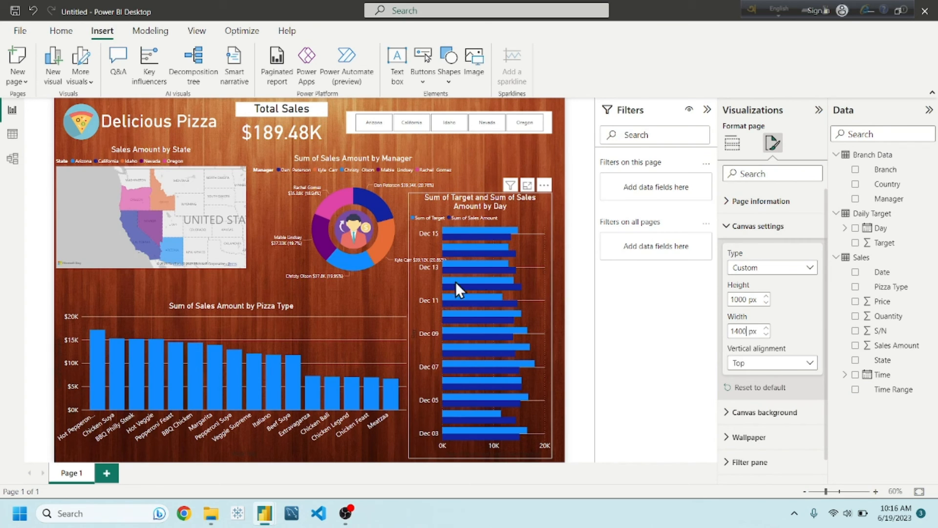
# Step: Move the target and sales bar chart up and over to the right edge of the report page
pyautogui.moveTo(498, 203); pyautogui.dragTo(524, 188)
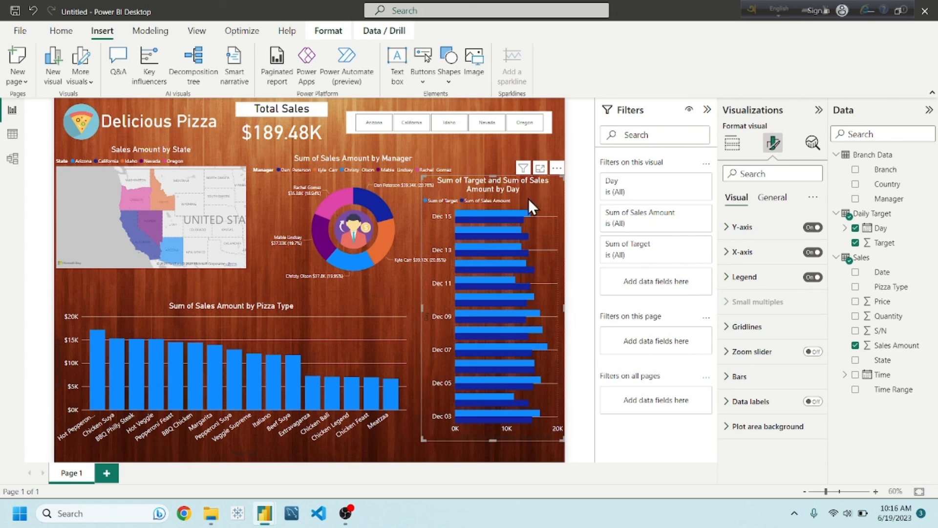
pyautogui.click(760, 202)
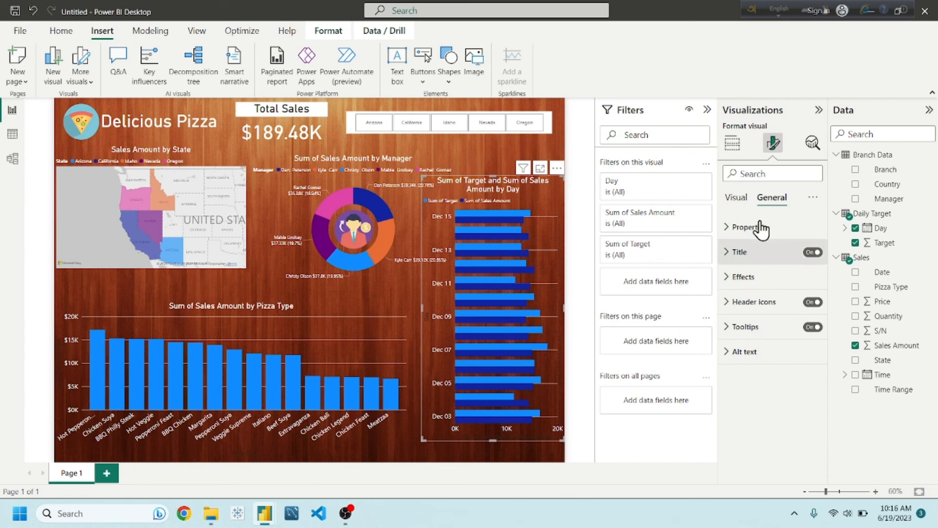
pyautogui.click(732, 144)
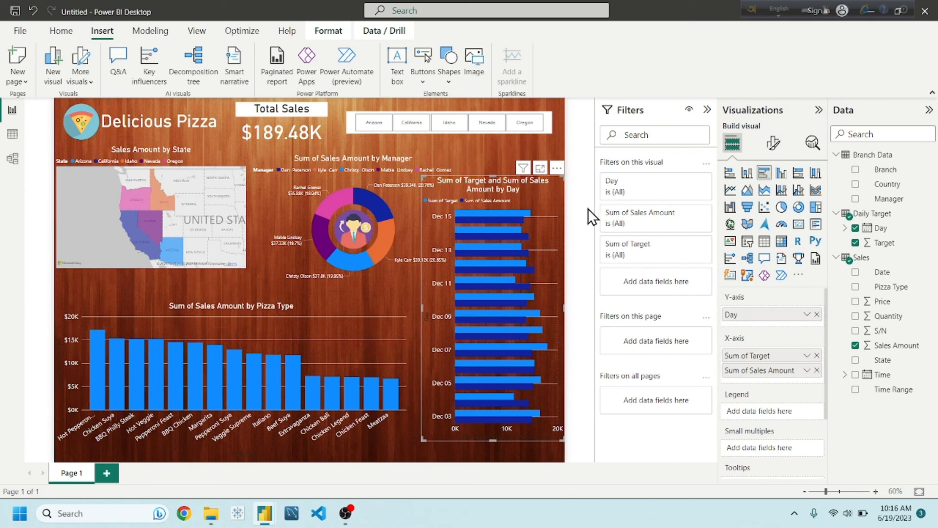
# Step: Set the report page's canvas width to 1500 px
pyautogui.click(503, 144)
pyautogui.click(776, 147)
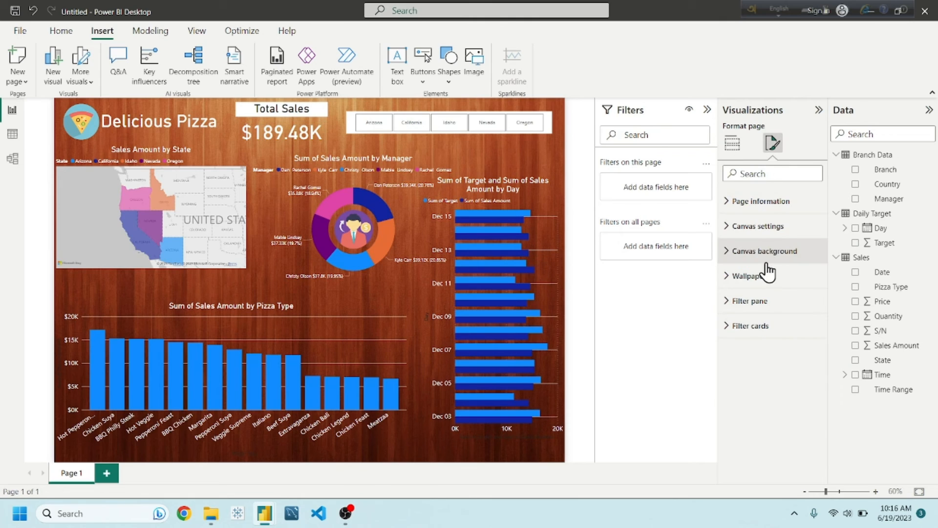
pyautogui.click(765, 227)
pyautogui.click(766, 327)
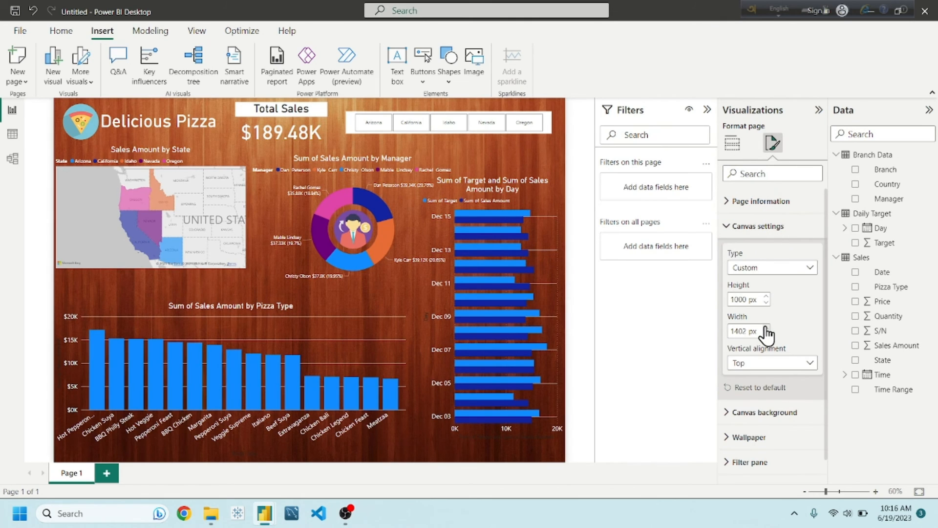
pyautogui.click(766, 328)
pyautogui.click(766, 327)
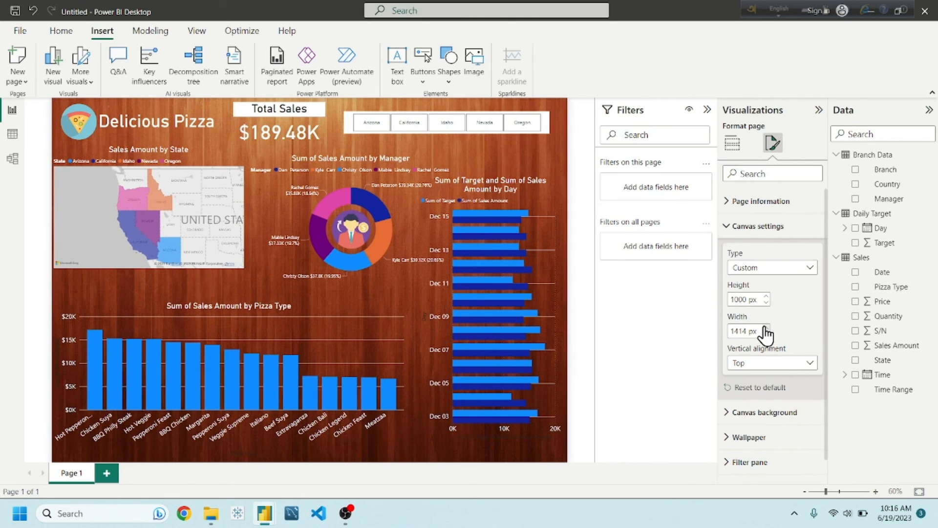
pyautogui.click(766, 328)
pyautogui.click(765, 328)
pyautogui.click(765, 328)
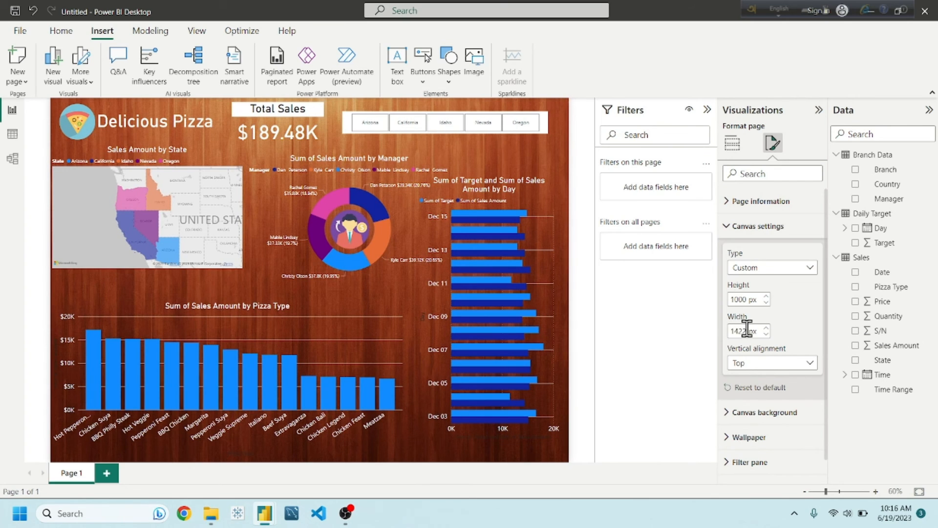
pyautogui.doubleClick(733, 331)
pyautogui.write('500')
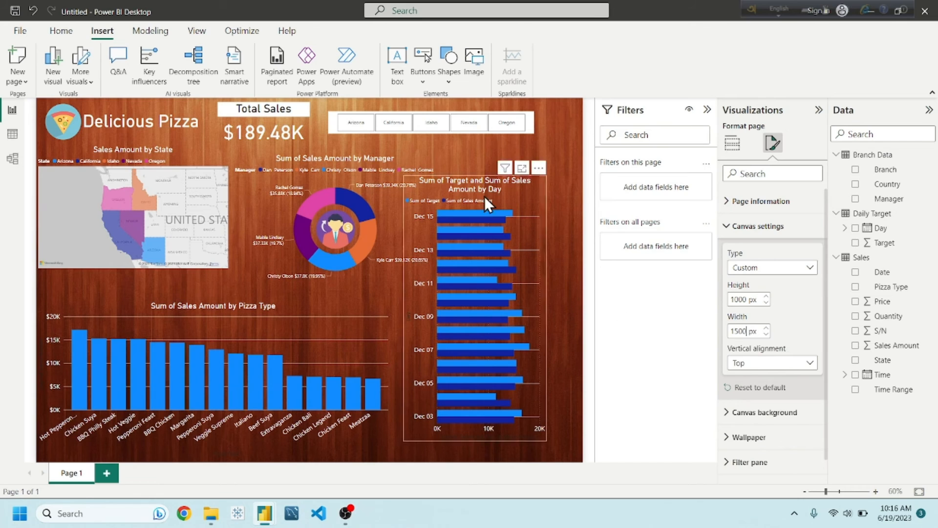
# Step: Move the target and sales bar chart to the page's right edge, make it wider and taller, and shift it up
pyautogui.click(479, 181)
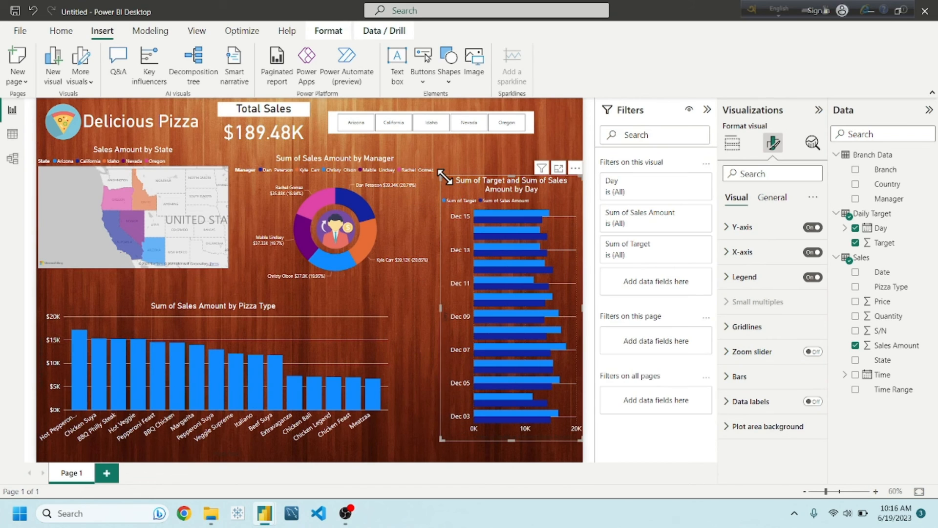
pyautogui.moveTo(441, 177); pyautogui.dragTo(420, 171)
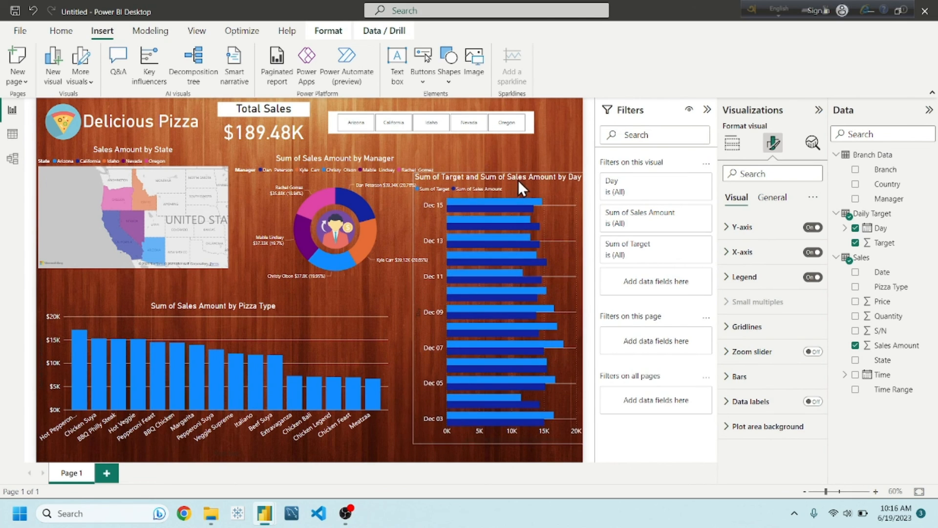
pyautogui.moveTo(420, 174); pyautogui.dragTo(429, 180)
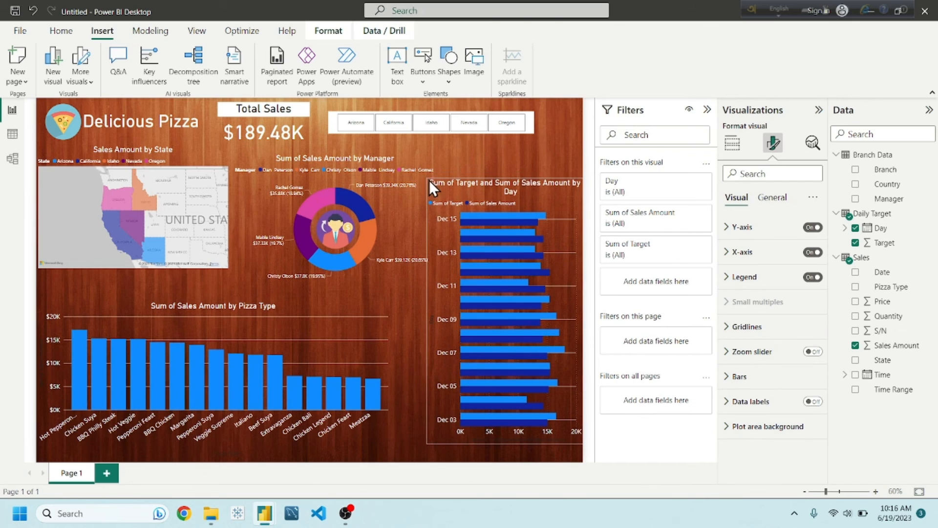
pyautogui.moveTo(508, 439); pyautogui.dragTo(504, 465)
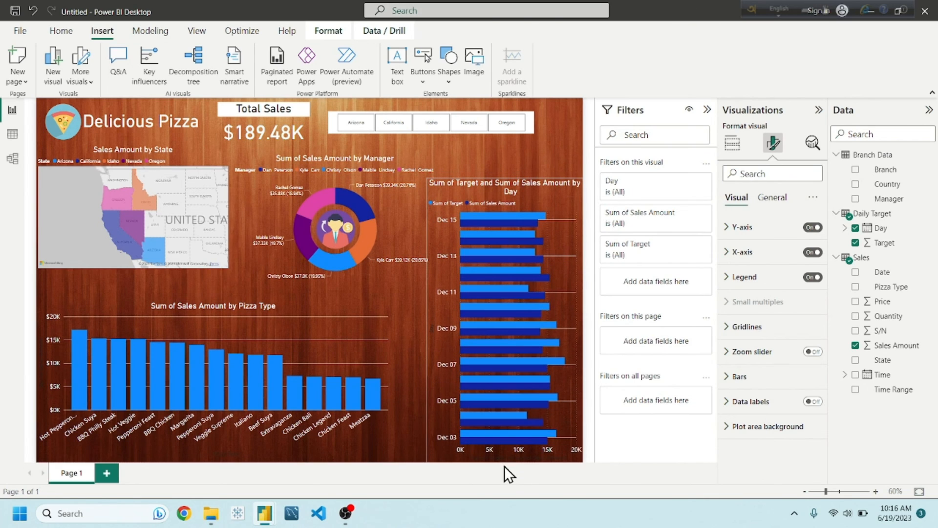
pyautogui.moveTo(515, 180); pyautogui.dragTo(527, 161)
# Step: Lower the state sales map slightly and shrink the manager donut chart to sit level with it
pyautogui.click(380, 157)
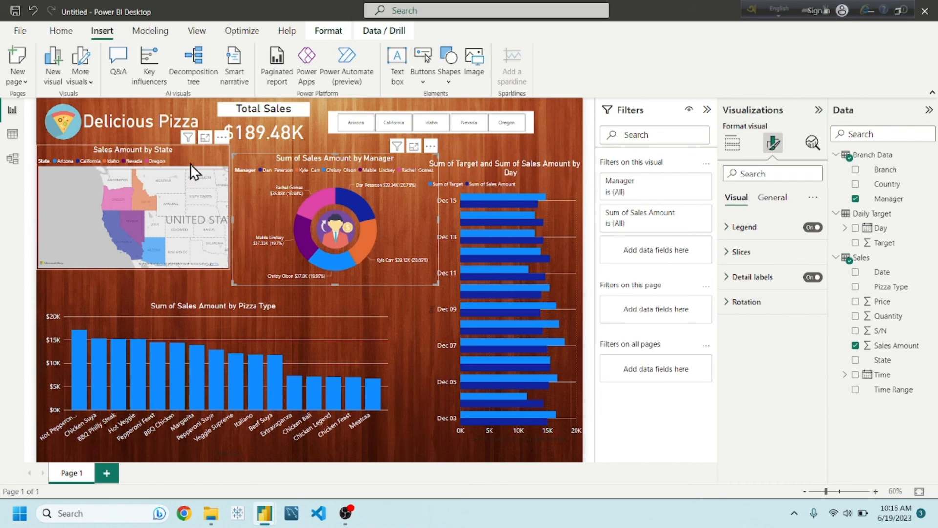
pyautogui.moveTo(201, 151); pyautogui.dragTo(162, 153)
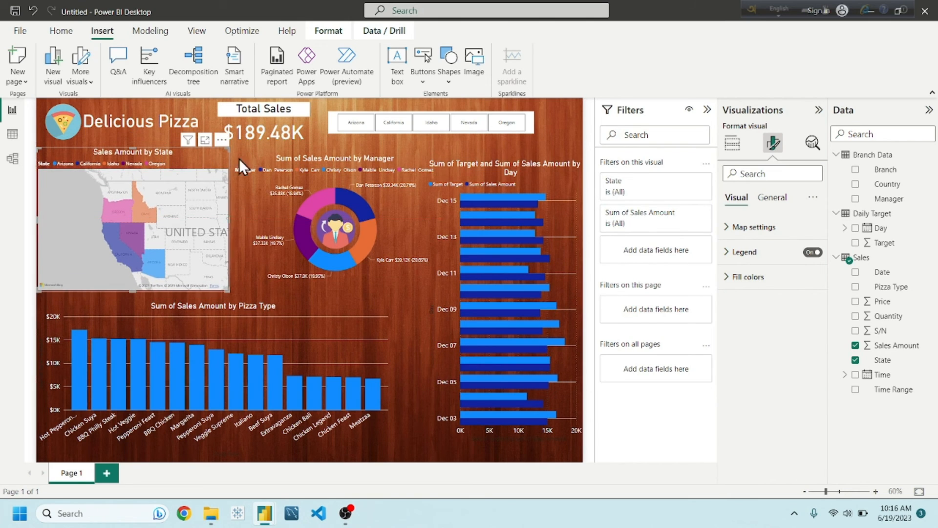
pyautogui.click(386, 157)
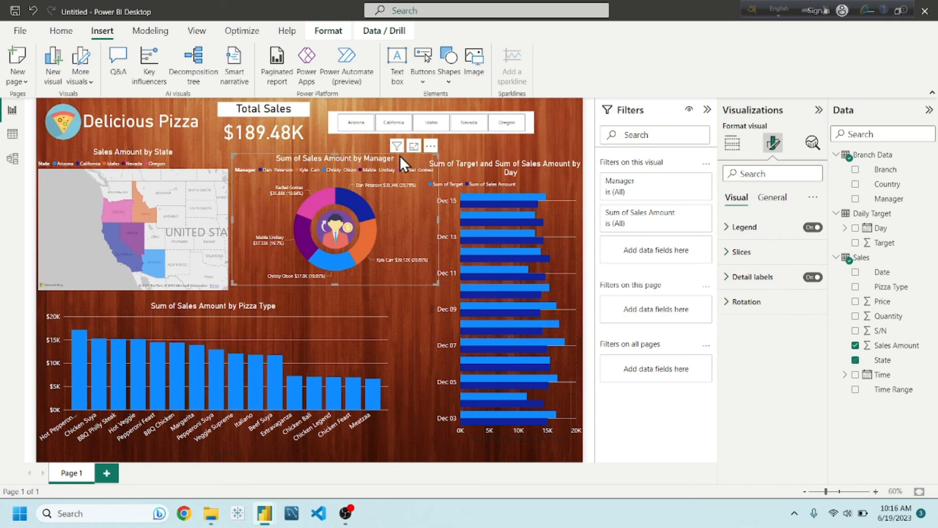
pyautogui.click(435, 158)
pyautogui.click(431, 157)
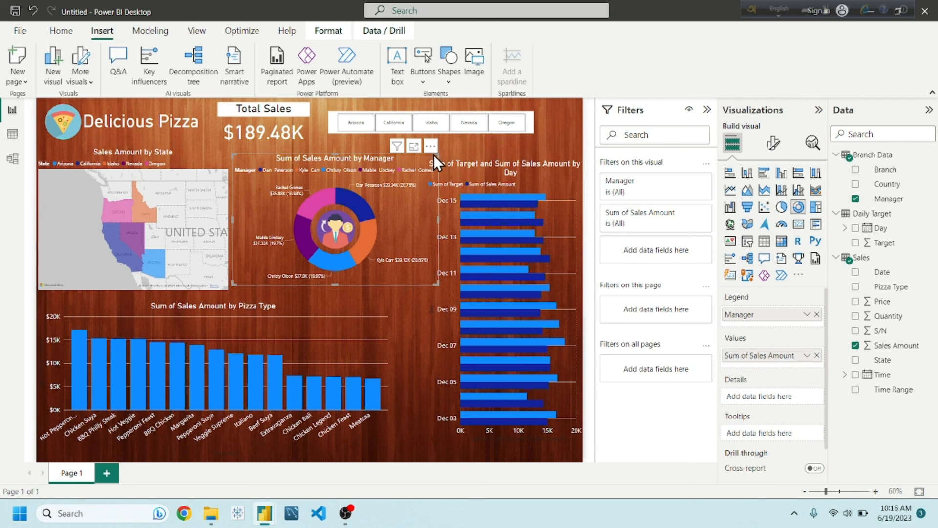
pyautogui.moveTo(432, 155); pyautogui.dragTo(371, 177)
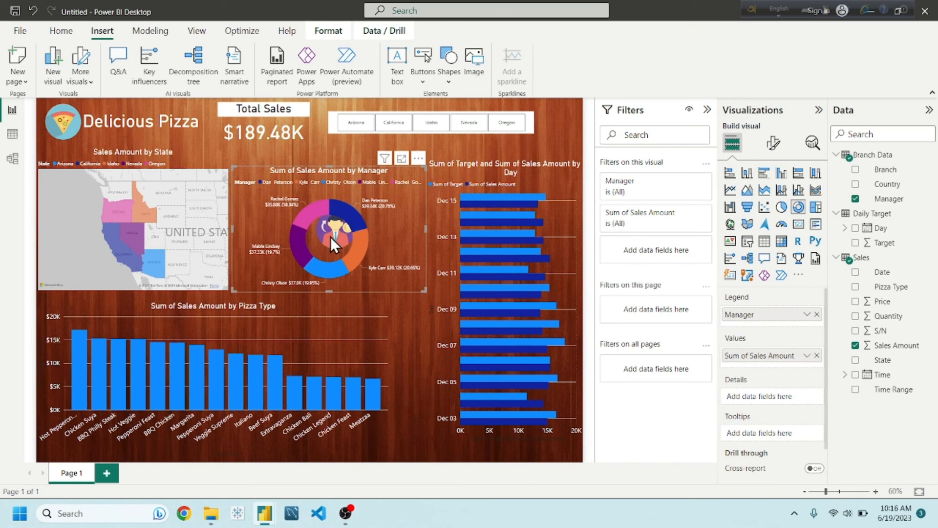
# Step: Reposition the manager donut chart between the map and the bar chart, and place the manager icon in its centre
pyautogui.moveTo(357, 171); pyautogui.dragTo(496, 148)
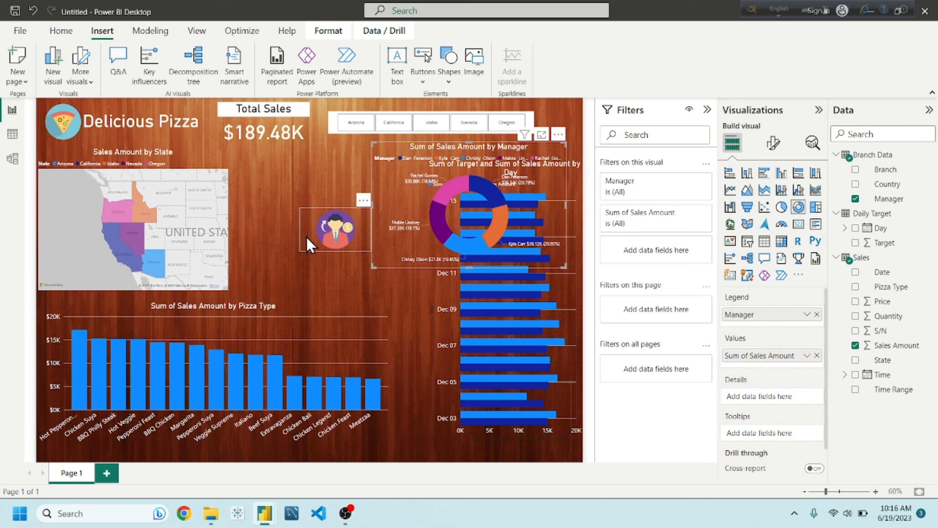
pyautogui.click(306, 236)
pyautogui.moveTo(426, 180); pyautogui.dragTo(277, 186)
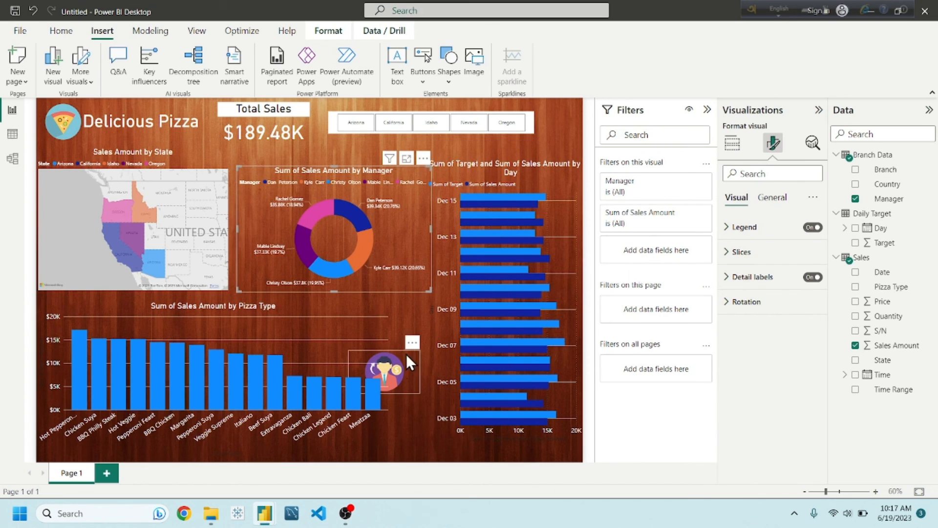
pyautogui.moveTo(394, 370); pyautogui.dragTo(336, 233)
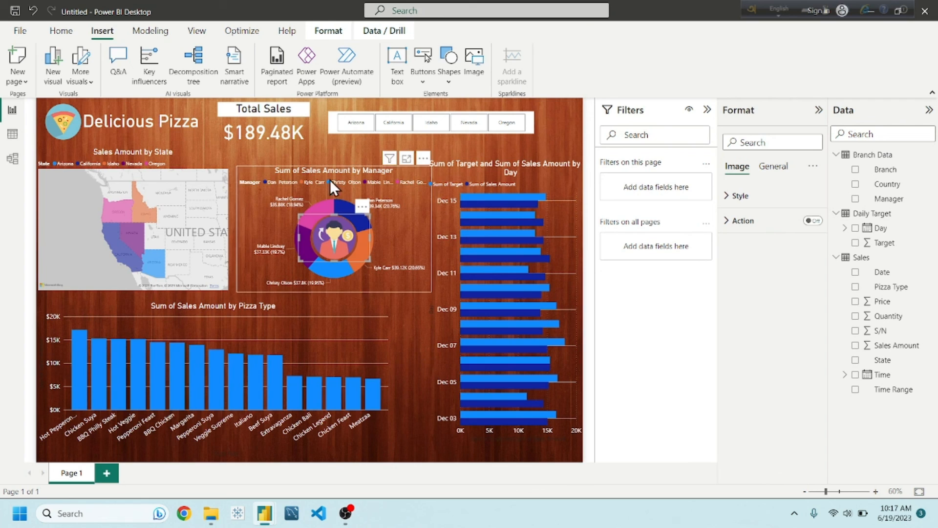
# Step: Narrow the manager donut chart to widen the gap before the bar chart, and recentre the manager icon in the ring
pyautogui.click(388, 291)
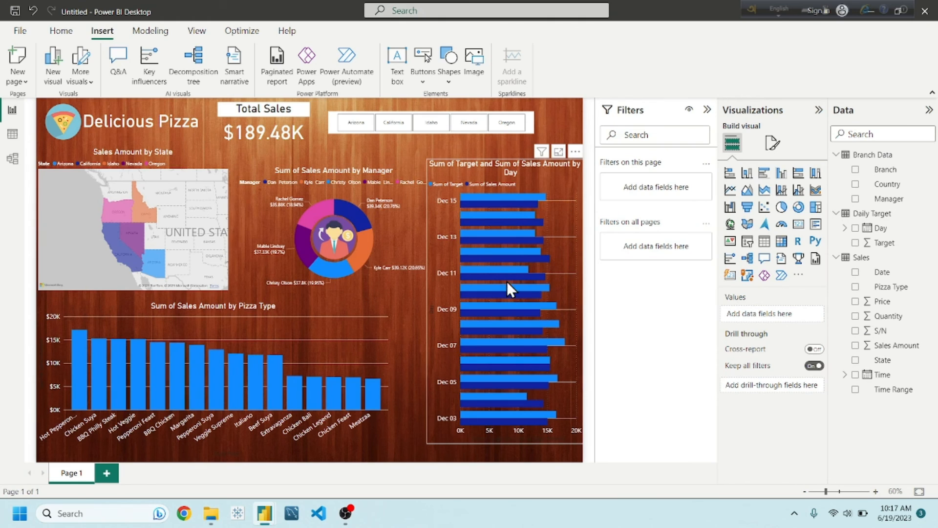
pyautogui.click(413, 220)
pyautogui.moveTo(431, 226); pyautogui.dragTo(398, 228)
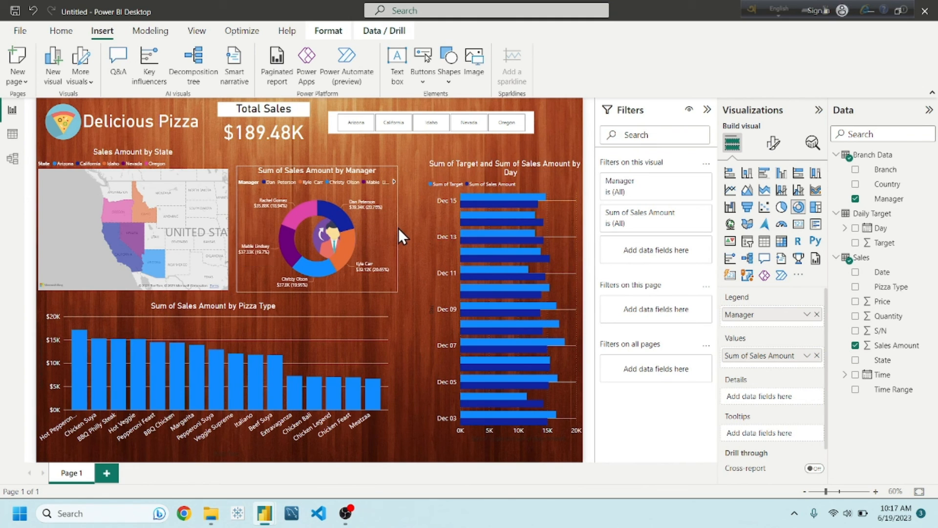
pyautogui.click(403, 325)
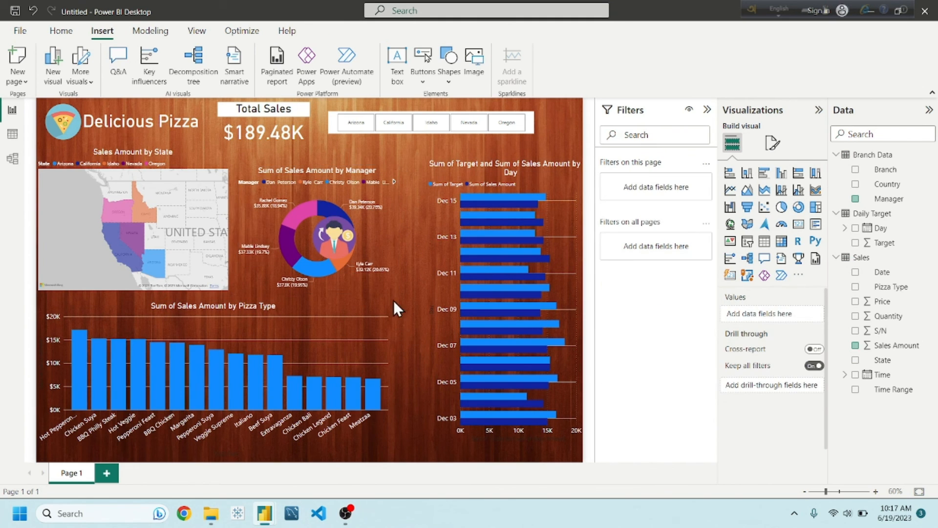
pyautogui.click(331, 241)
pyautogui.moveTo(333, 239); pyautogui.dragTo(318, 218)
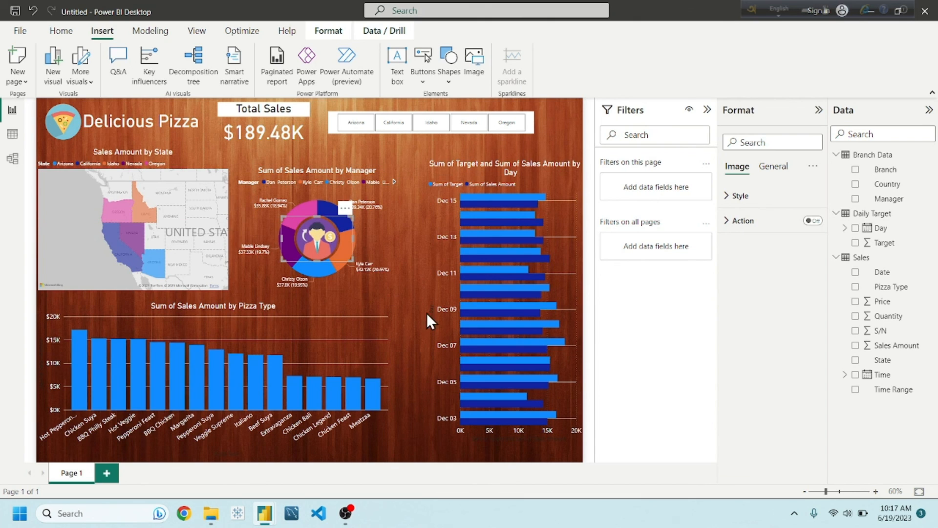
# Step: Move the target and sales bar chart closer to the donut and enlarge it to the page's bottom-right corner
pyautogui.click(410, 148)
pyautogui.moveTo(468, 167); pyautogui.dragTo(441, 161)
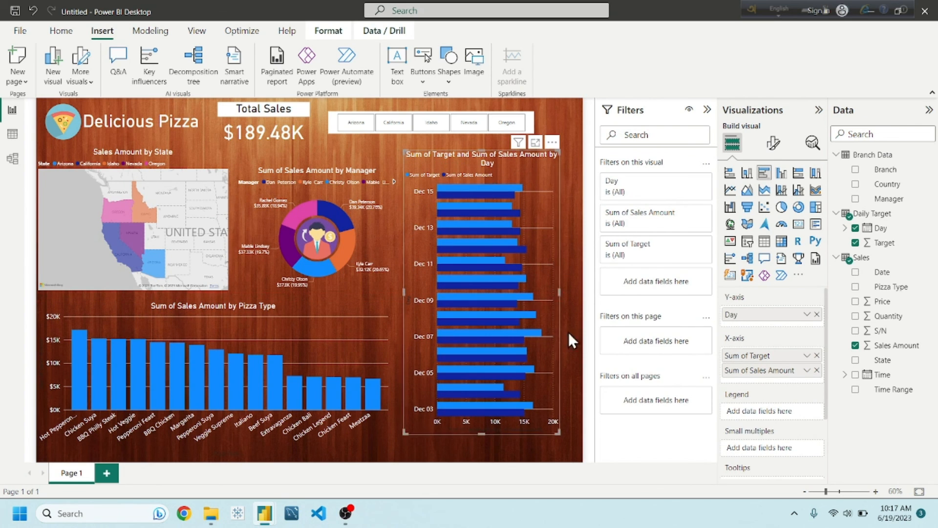
pyautogui.moveTo(556, 430); pyautogui.dragTo(576, 459)
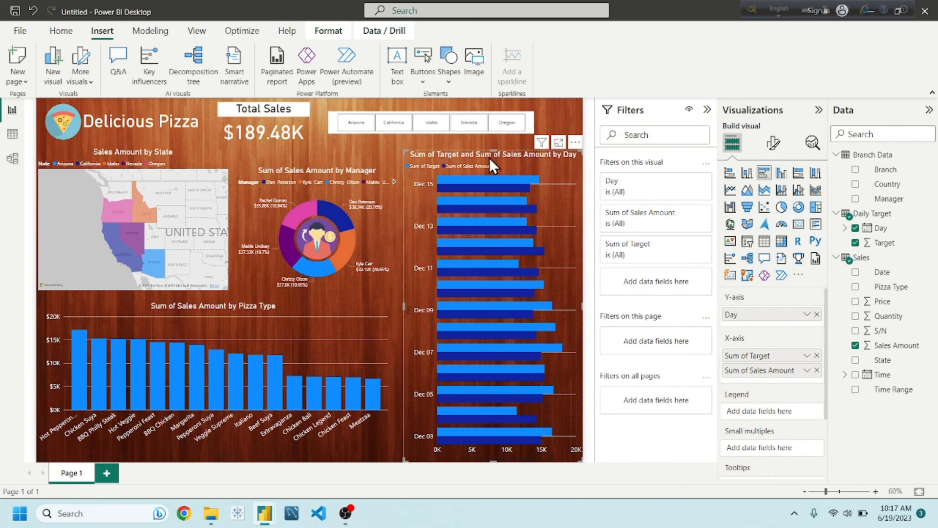
# Step: Widen the state slicer toward the page's right edge and shift it slightly left
pyautogui.click(565, 110)
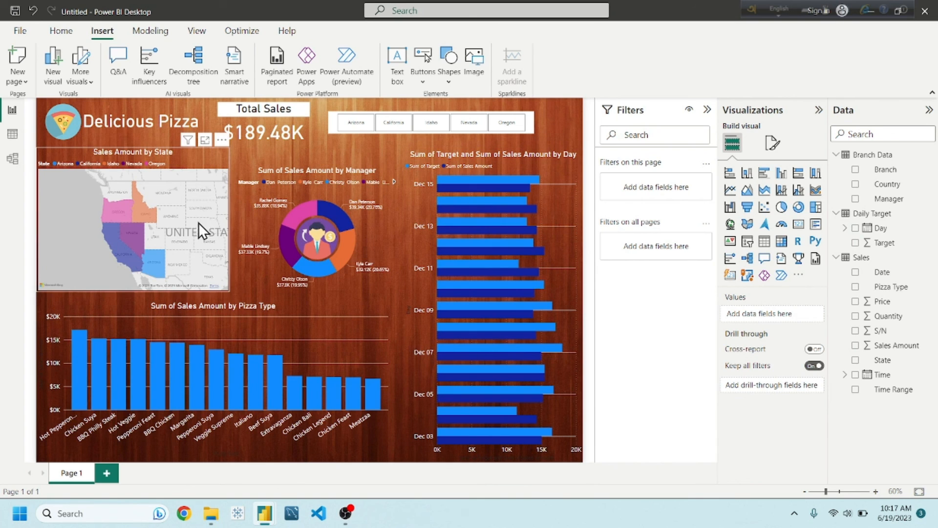
pyautogui.click(532, 121)
pyautogui.moveTo(535, 123); pyautogui.dragTo(581, 119)
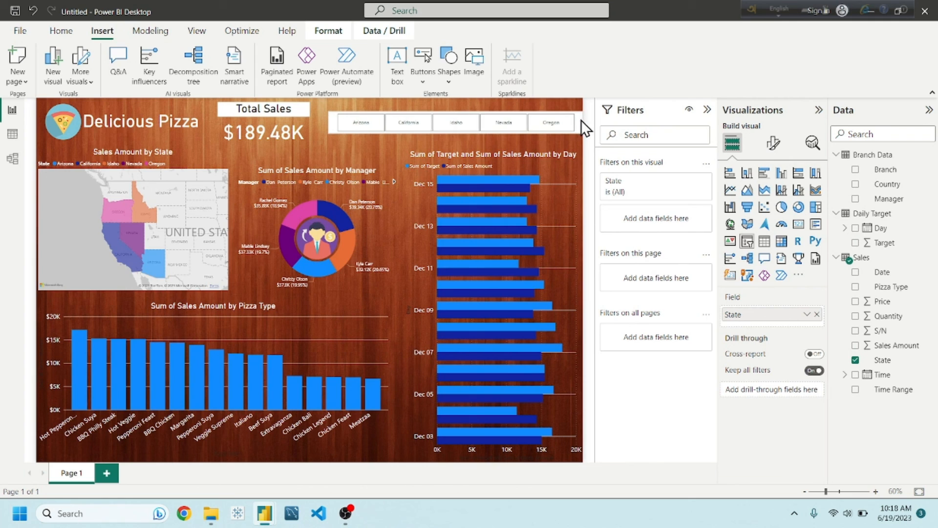
pyautogui.click(460, 104)
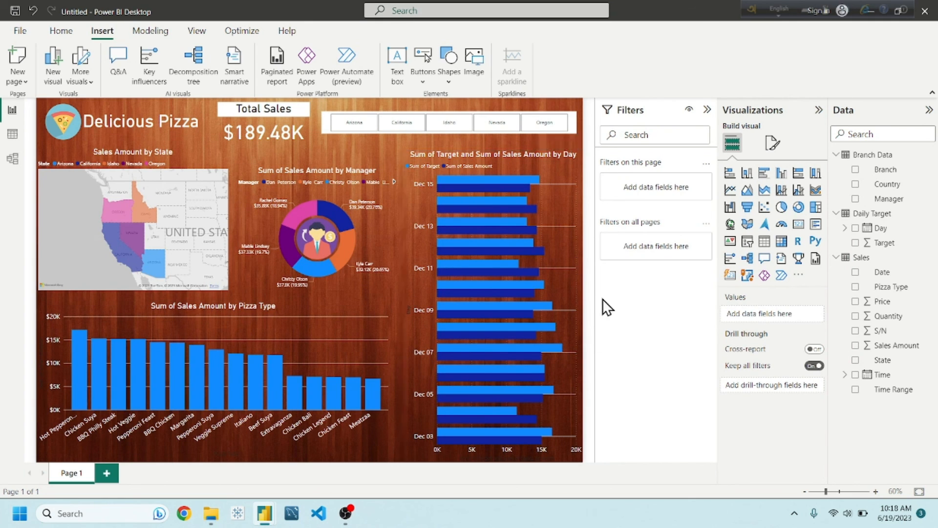
# Step: Insert a line shape and stretch it across the full page width as a divider between the header and the charts
pyautogui.click(872, 154)
pyautogui.click(362, 148)
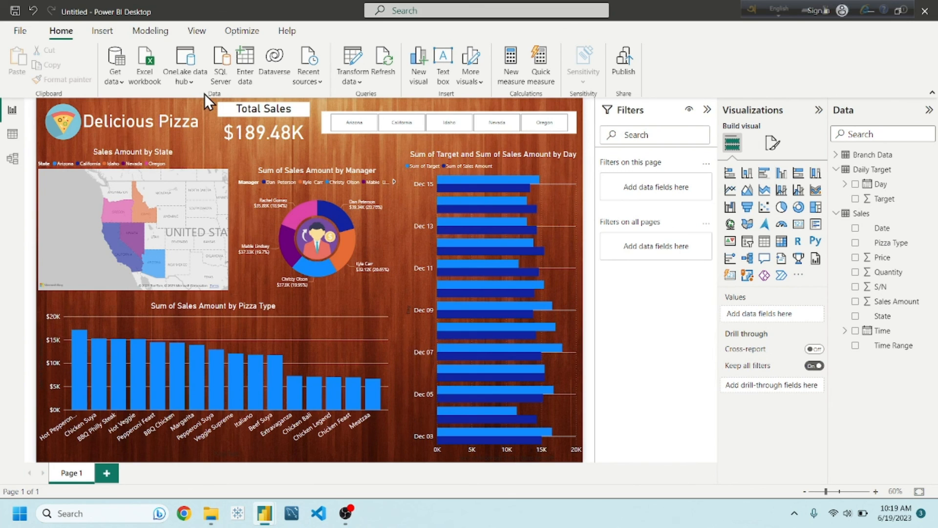
pyautogui.click(103, 32)
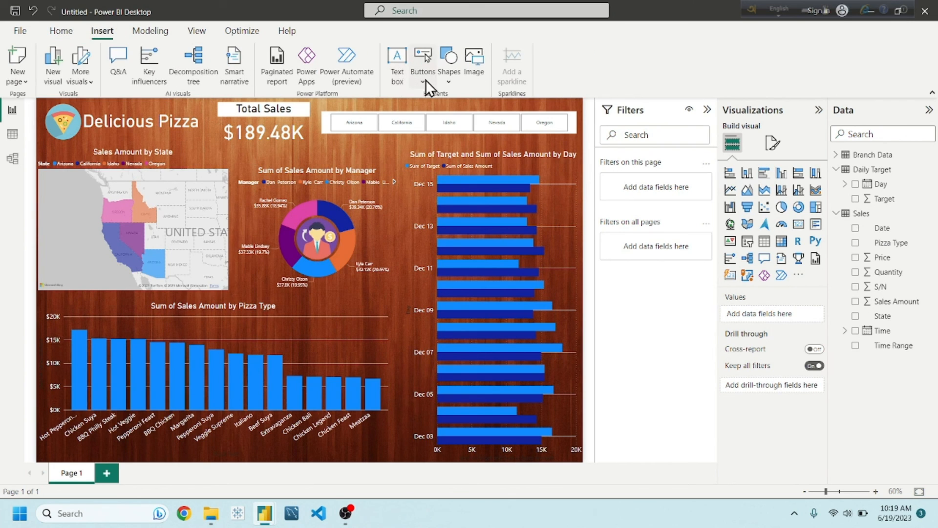
pyautogui.click(447, 79)
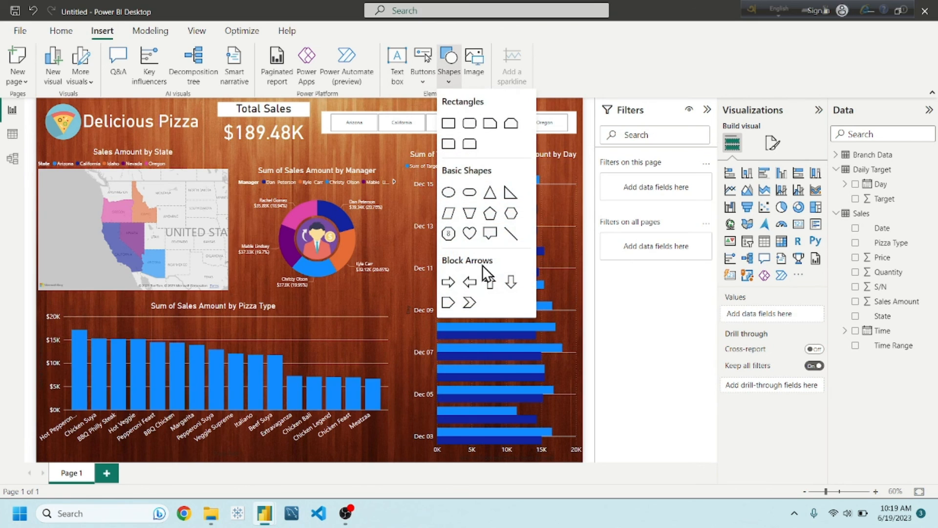
pyautogui.click(512, 231)
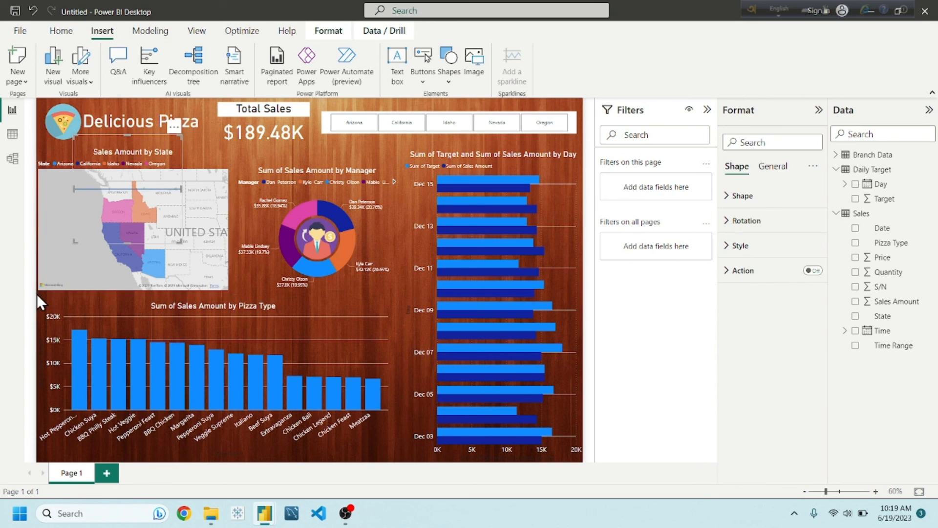
pyautogui.moveTo(179, 187); pyautogui.dragTo(421, 180)
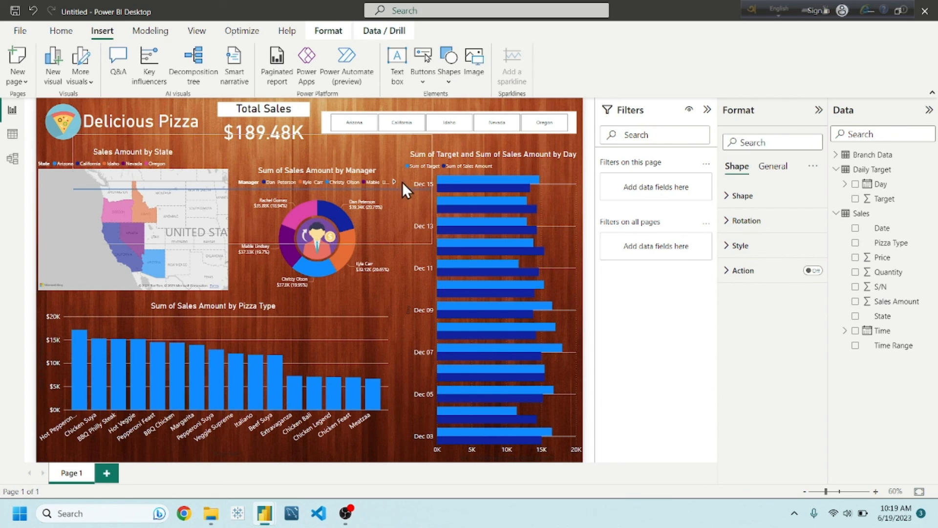
pyautogui.moveTo(318, 184); pyautogui.dragTo(254, 109)
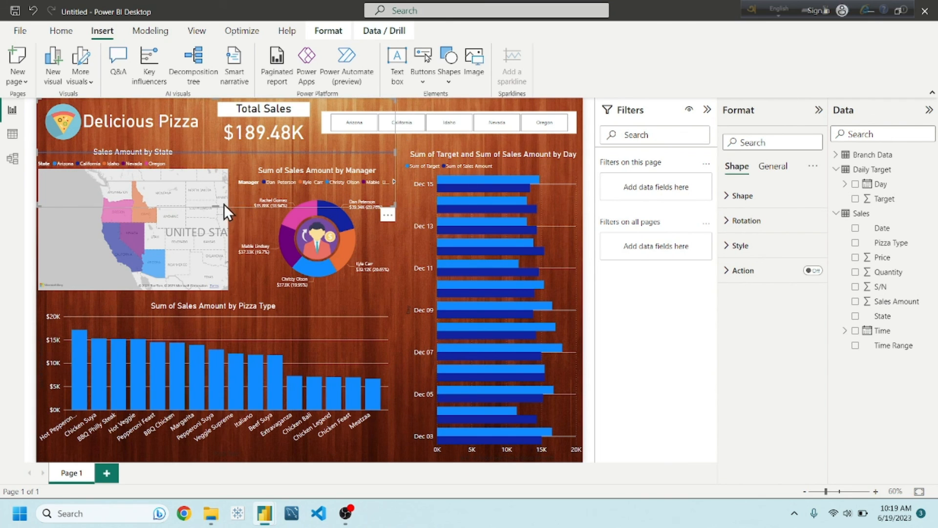
pyautogui.moveTo(224, 203); pyautogui.dragTo(283, 138)
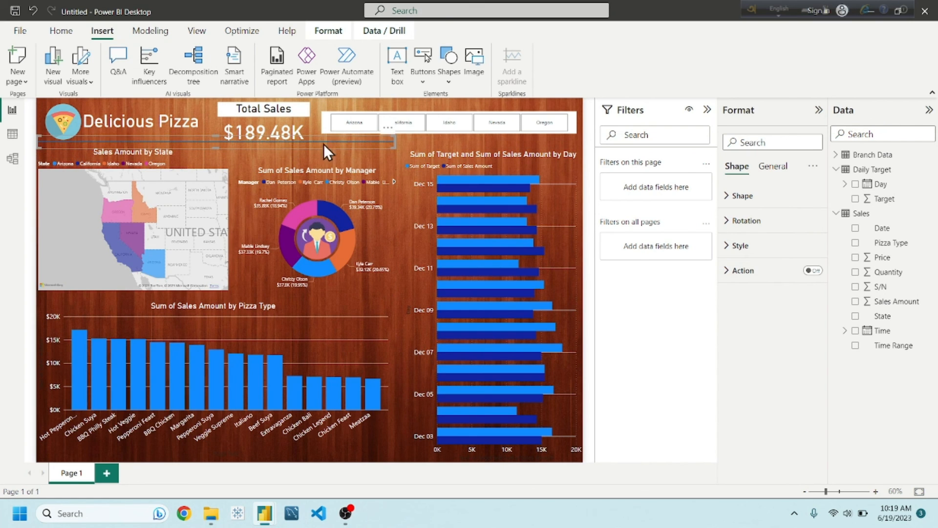
pyautogui.moveTo(395, 141); pyautogui.dragTo(582, 138)
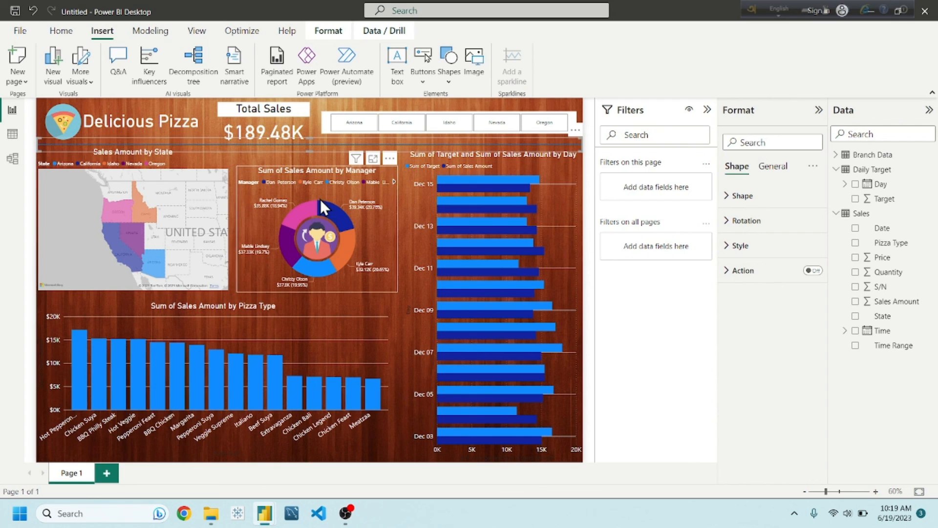
# Step: Set the header divider line's fill colour to dark grey in its style settings
pyautogui.click(747, 197)
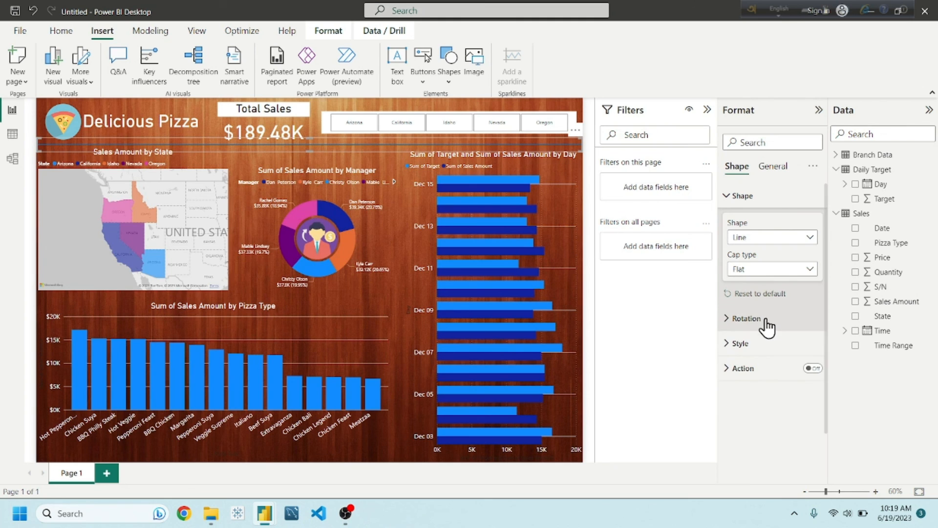
pyautogui.click(761, 344)
pyautogui.scroll(-2, 760, 338)
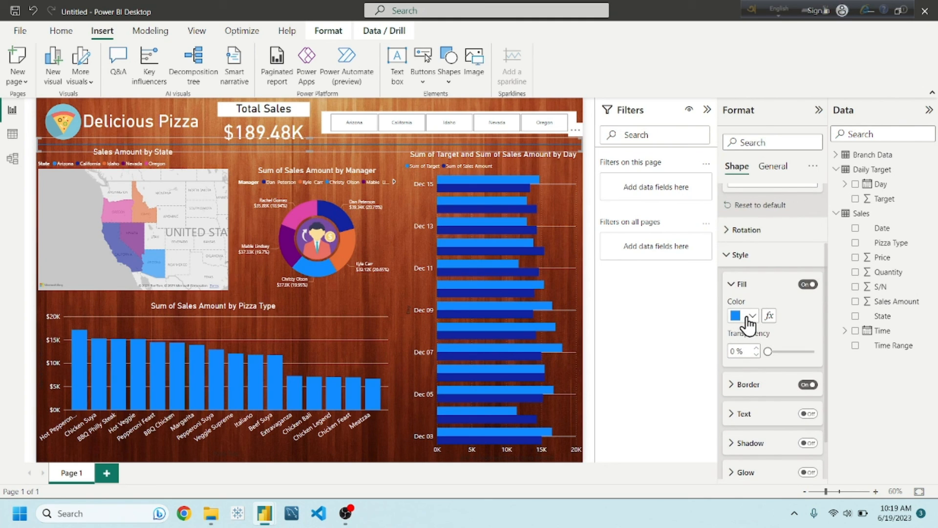
pyautogui.click(751, 315)
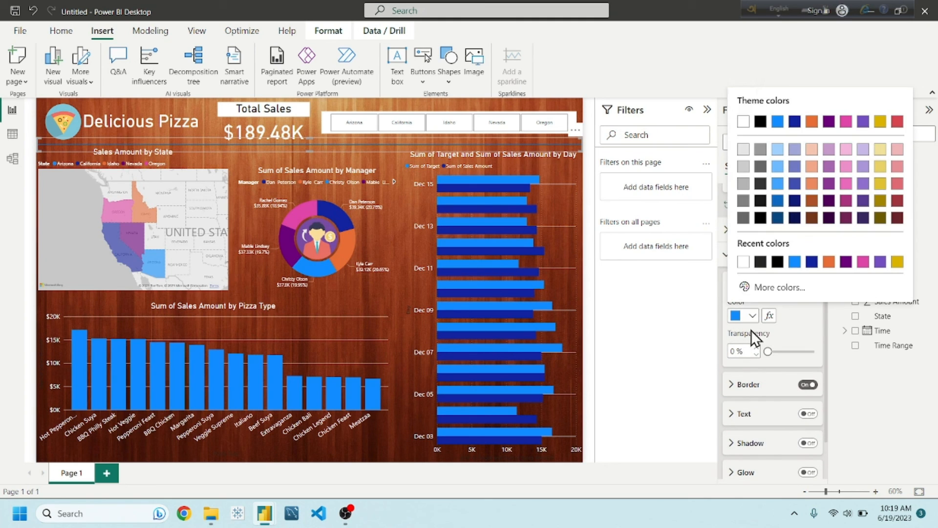
pyautogui.click(759, 262)
pyautogui.scroll(-1, 764, 386)
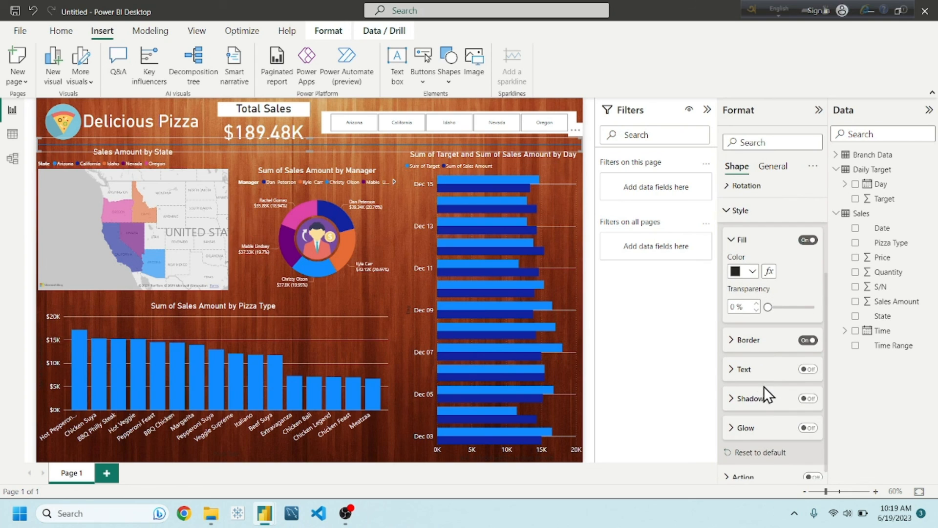
# Step: Set the header divider line's border colour to the same dark grey as its fill
pyautogui.click(758, 372)
pyautogui.click(758, 372)
pyautogui.click(749, 341)
pyautogui.click(753, 372)
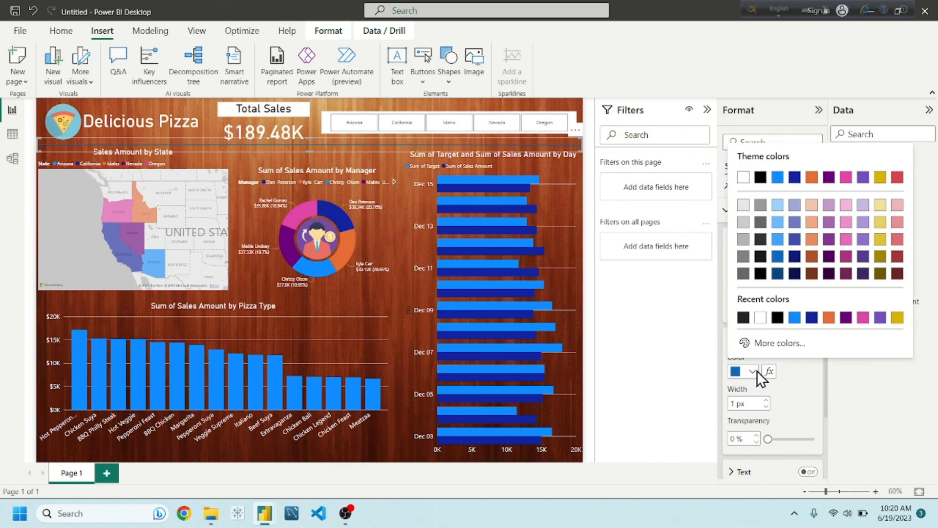
pyautogui.click(743, 317)
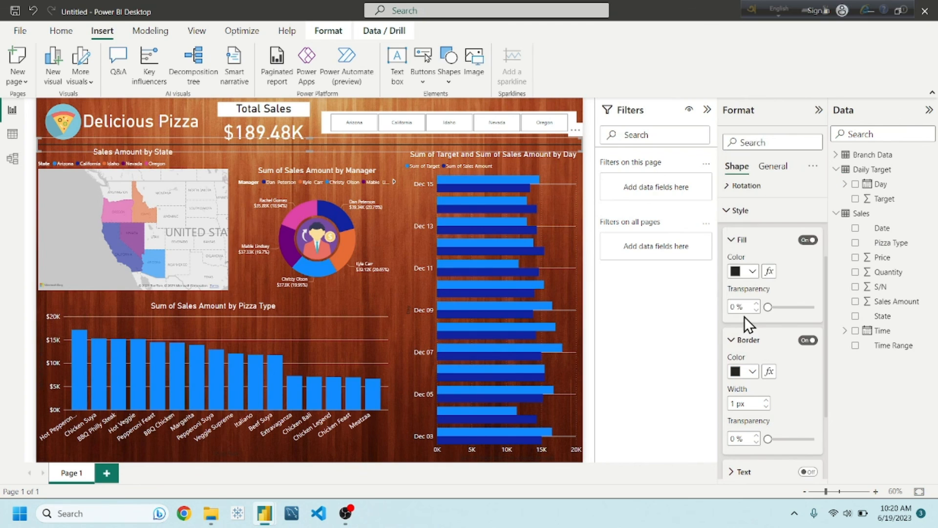
# Step: Set the header divider line's border width to 2 px and its border colour to white
pyautogui.click(765, 399)
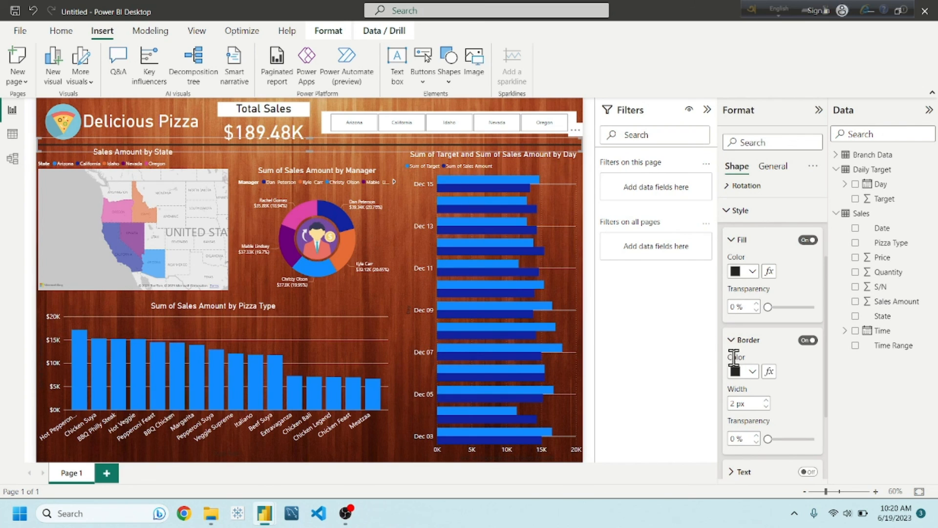
pyautogui.click(753, 372)
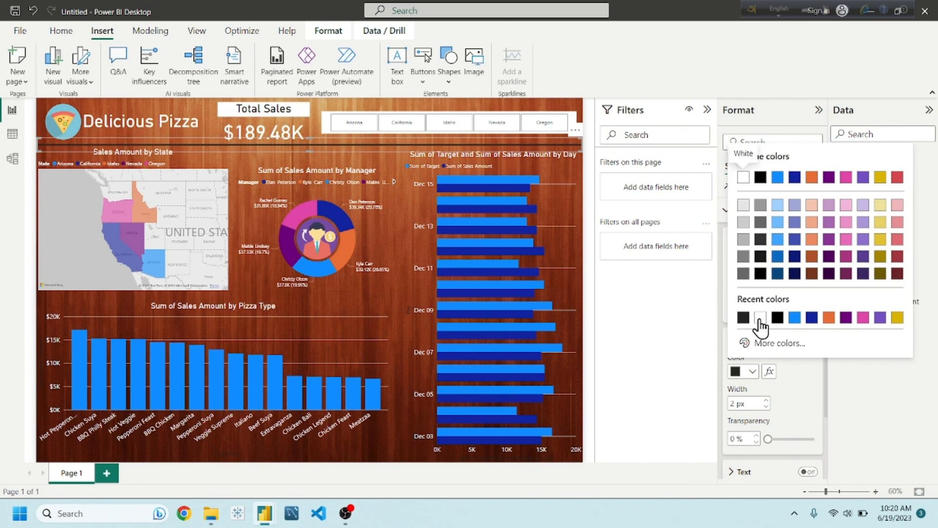
pyautogui.click(761, 320)
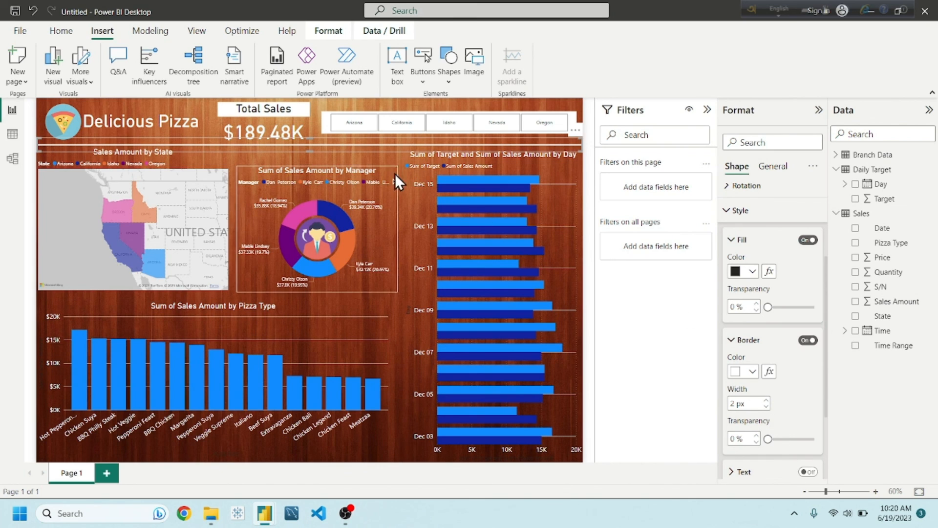
pyautogui.click(424, 101)
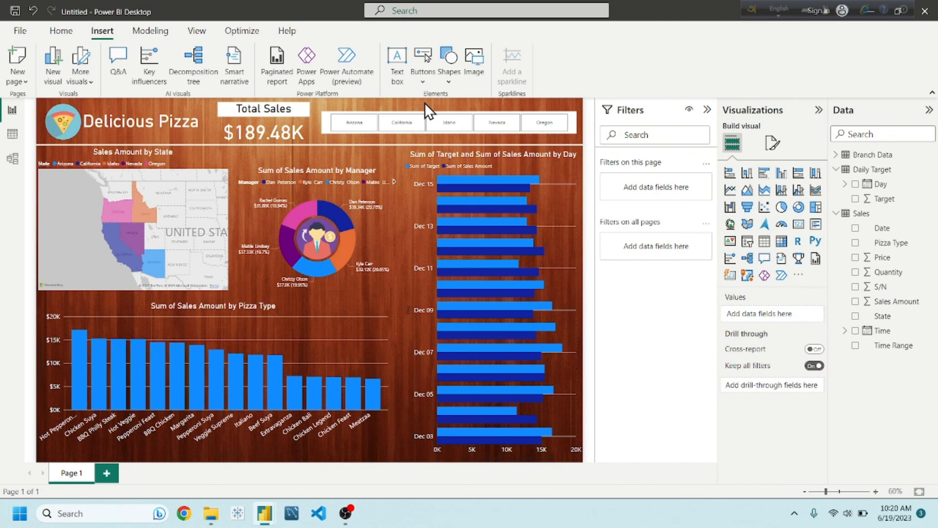
# Step: Duplicate the white divider, place it above the pizza type chart and shorten it to end at the daily bar chart
pyautogui.moveTo(415, 145); pyautogui.dragTo(400, 295)
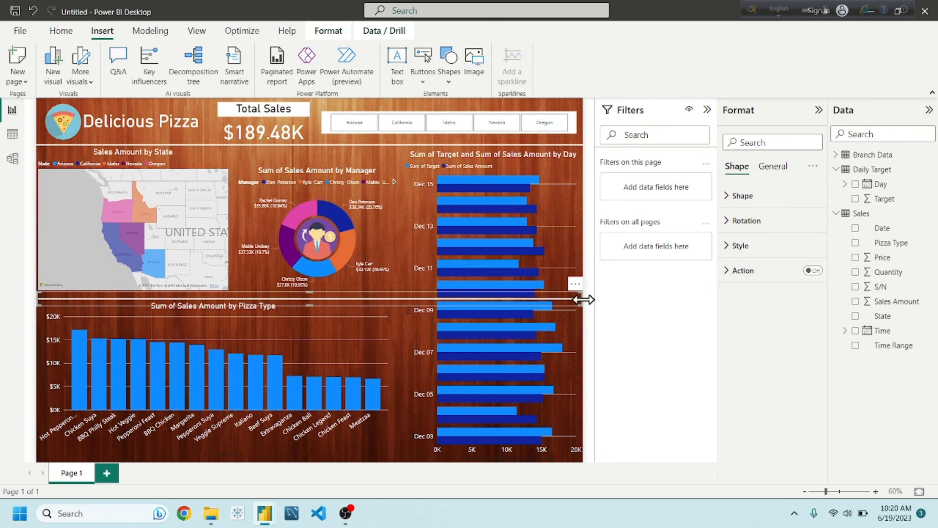
pyautogui.moveTo(583, 299); pyautogui.dragTo(403, 300)
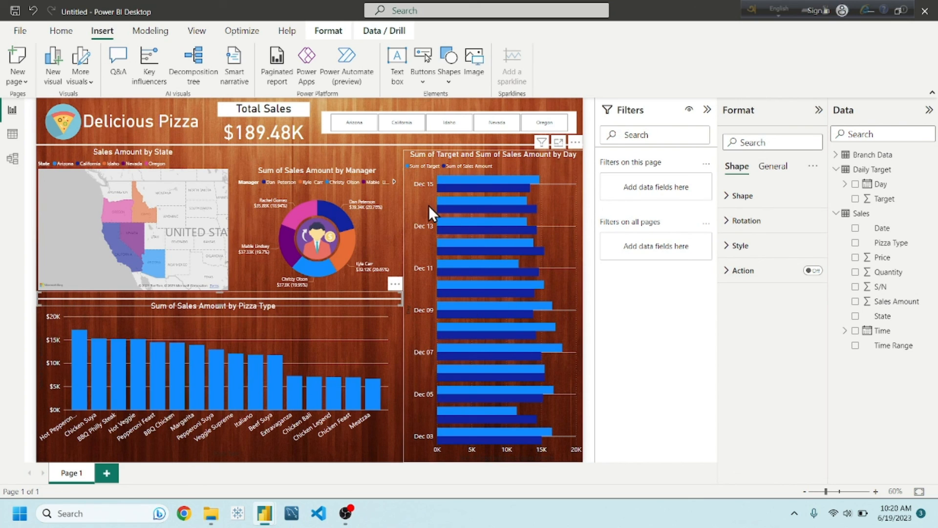
pyautogui.click(402, 294)
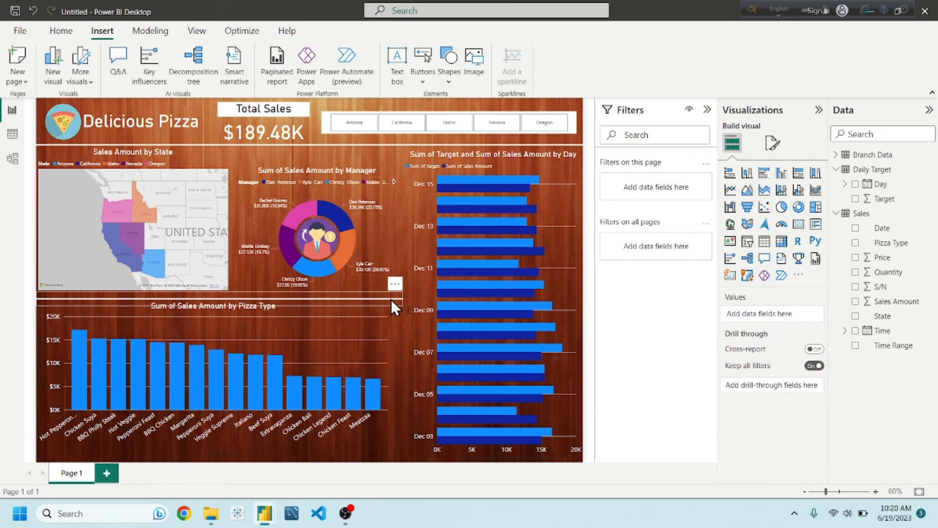
pyautogui.click(391, 299)
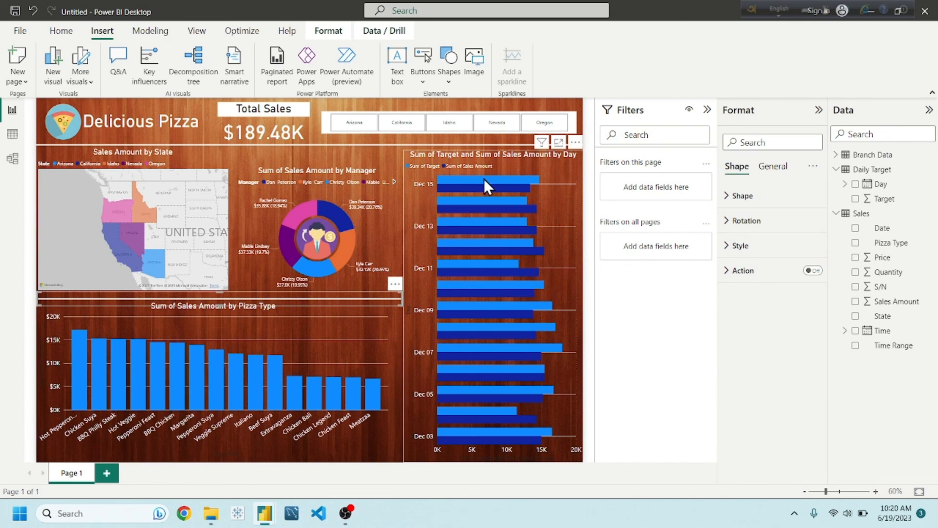
# Step: Paste another copy of the full-width divider over the charts and set its shape rotation to 90°
pyautogui.click(415, 107)
pyautogui.hotkey('ctrl', 'v')
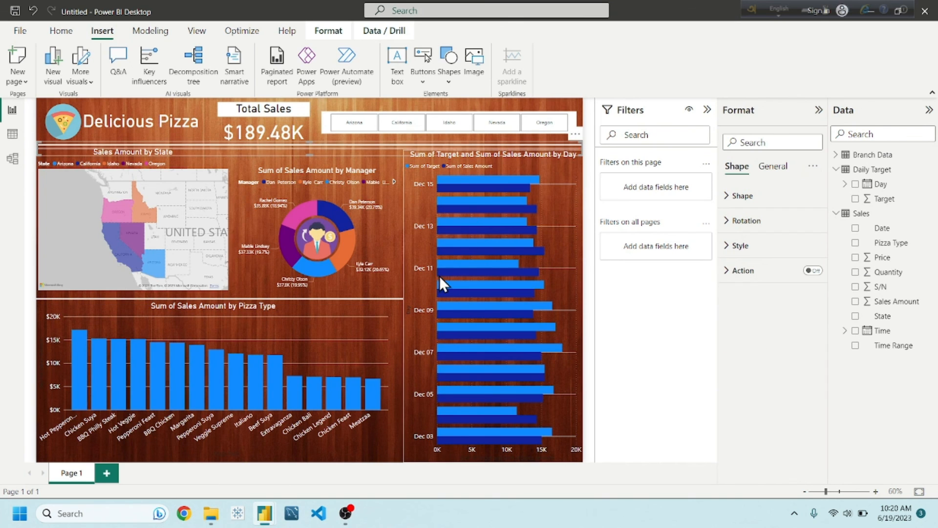
pyautogui.moveTo(395, 155); pyautogui.dragTo(378, 277)
pyautogui.click(758, 223)
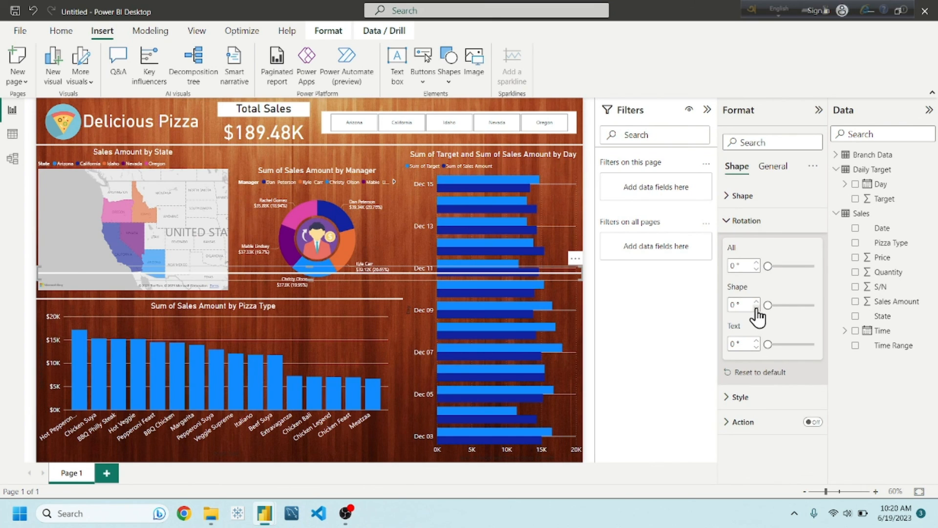
pyautogui.moveTo(767, 305); pyautogui.dragTo(779, 308)
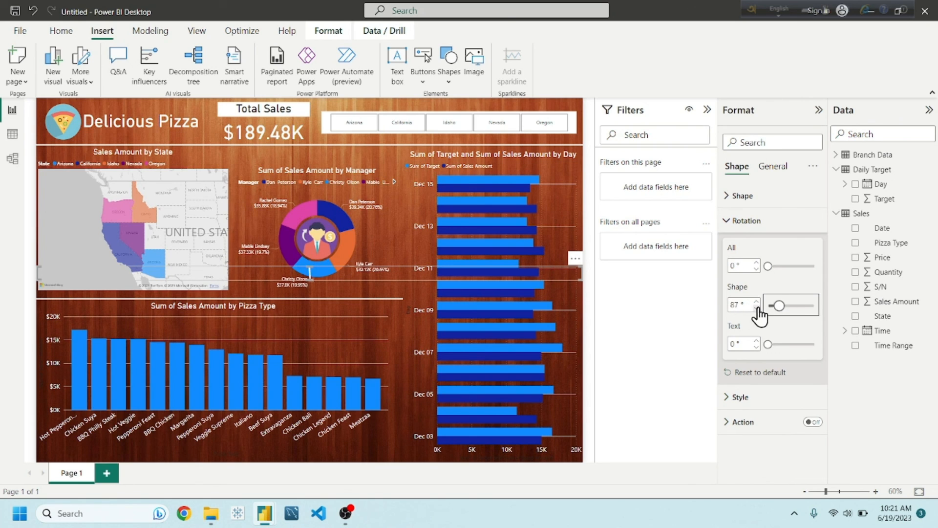
pyautogui.click(757, 302)
pyautogui.click(756, 302)
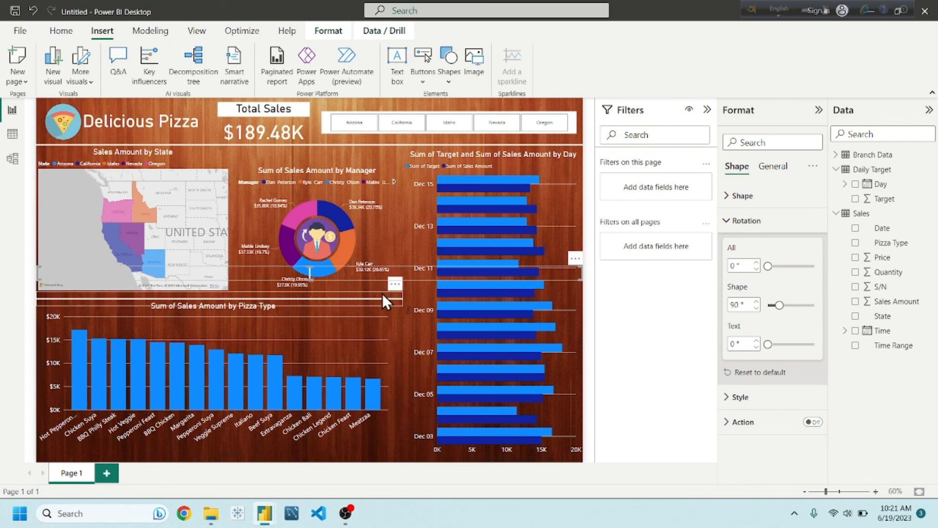
# Step: Place the vertical line between the donut and the daily bar chart, stretched from the header divider to the page's bottom edge
pyautogui.moveTo(309, 320); pyautogui.dragTo(308, 374)
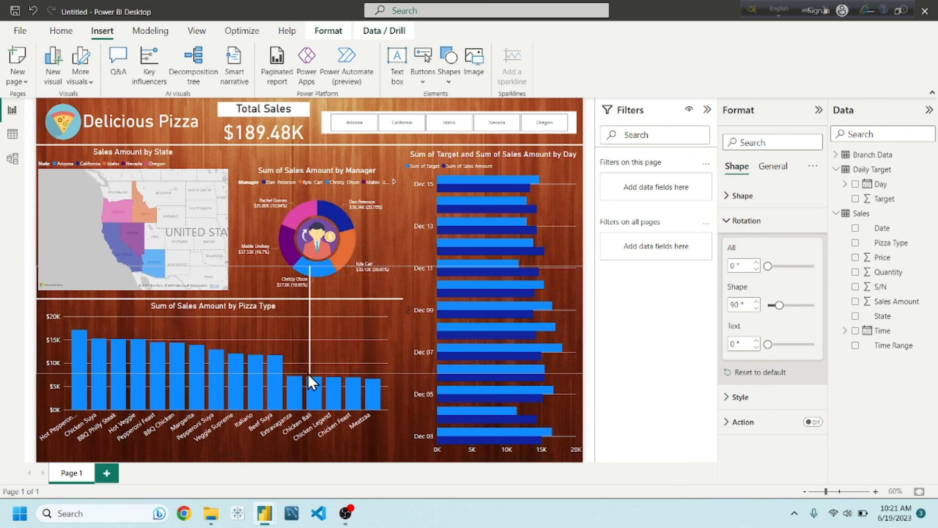
pyautogui.moveTo(309, 324); pyautogui.dragTo(362, 189)
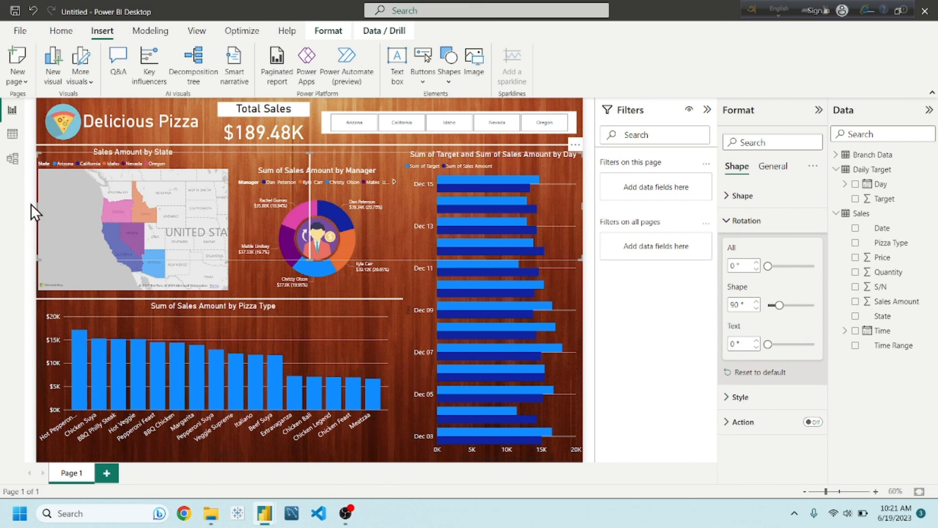
pyautogui.moveTo(310, 204); pyautogui.dragTo(400, 196)
pyautogui.moveTo(402, 252); pyautogui.dragTo(400, 462)
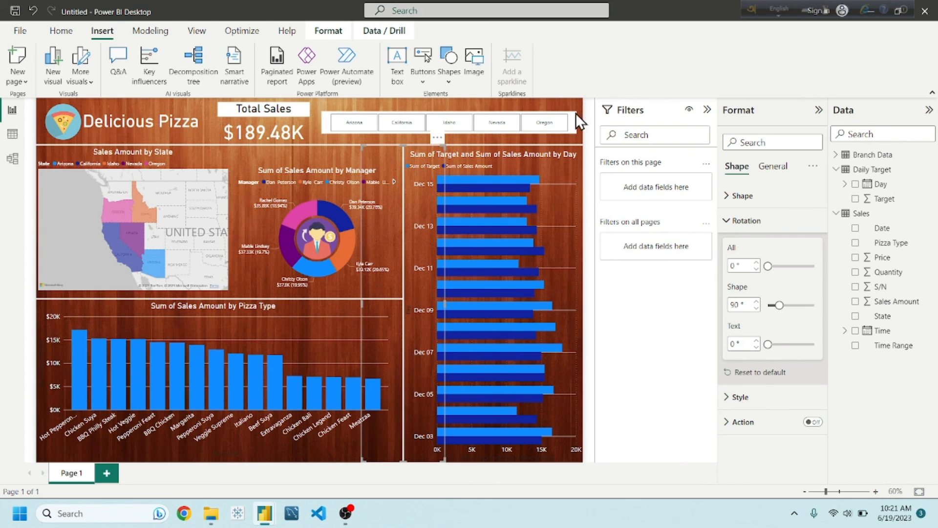
# Step: Duplicate the vertical divider between the map and the donut, and shorten it to span only between the two horizontal dividers
pyautogui.click(466, 188)
pyautogui.moveTo(402, 224); pyautogui.dragTo(251, 202)
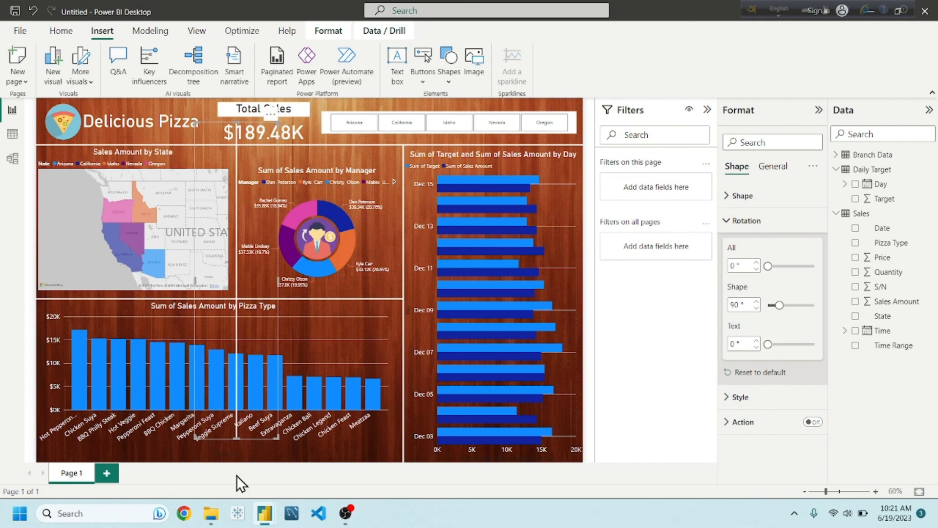
pyautogui.moveTo(236, 439); pyautogui.dragTo(235, 297)
pyautogui.moveTo(236, 120); pyautogui.dragTo(233, 144)
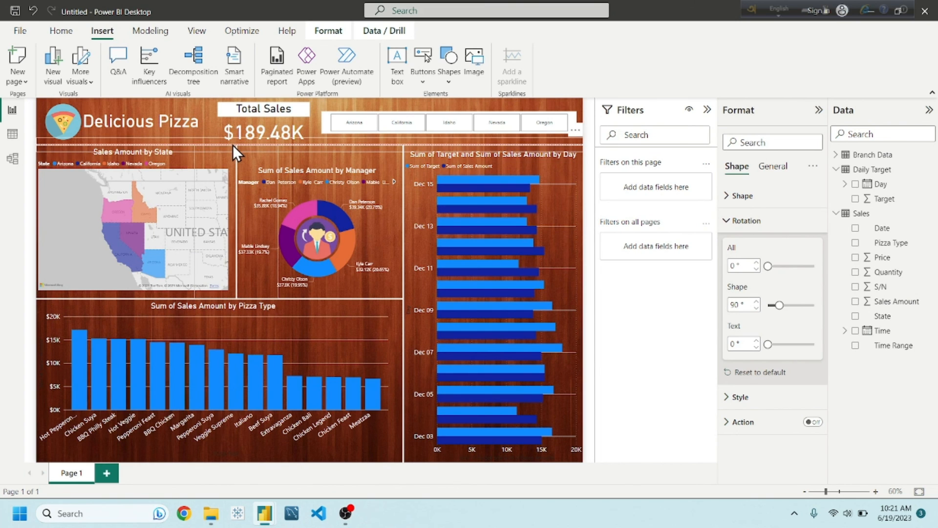
pyautogui.click(396, 104)
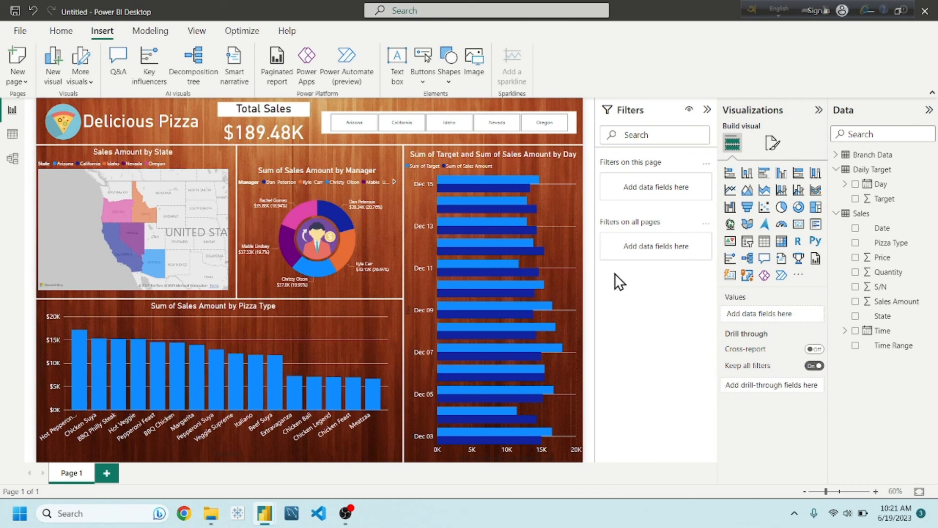
# Step: Collapse the Filters, Visualizations and Data panes to give the finished dashboard more room
pyautogui.click(707, 110)
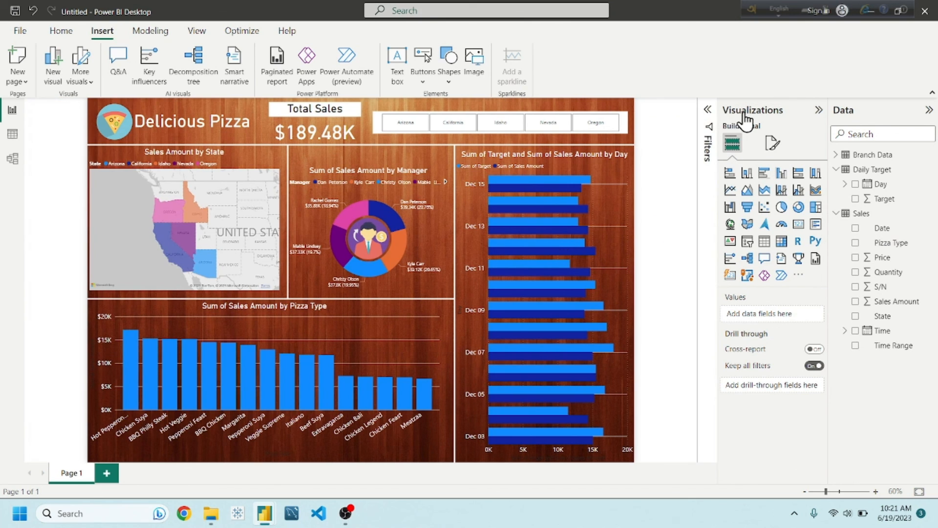
pyautogui.click(818, 110)
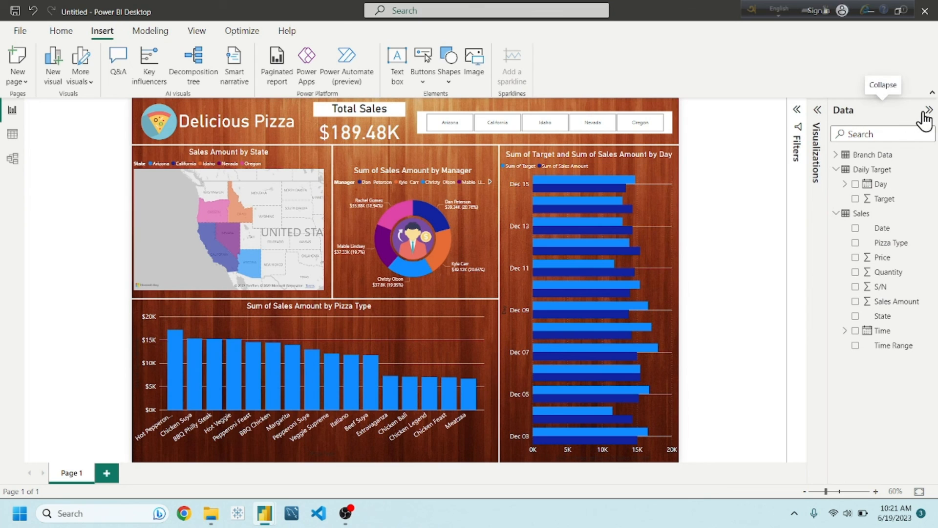
pyautogui.click(925, 113)
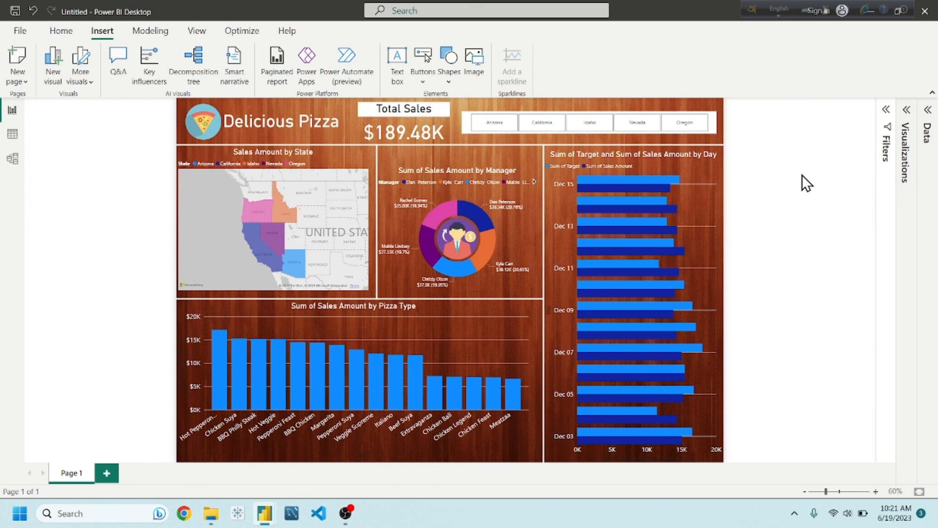